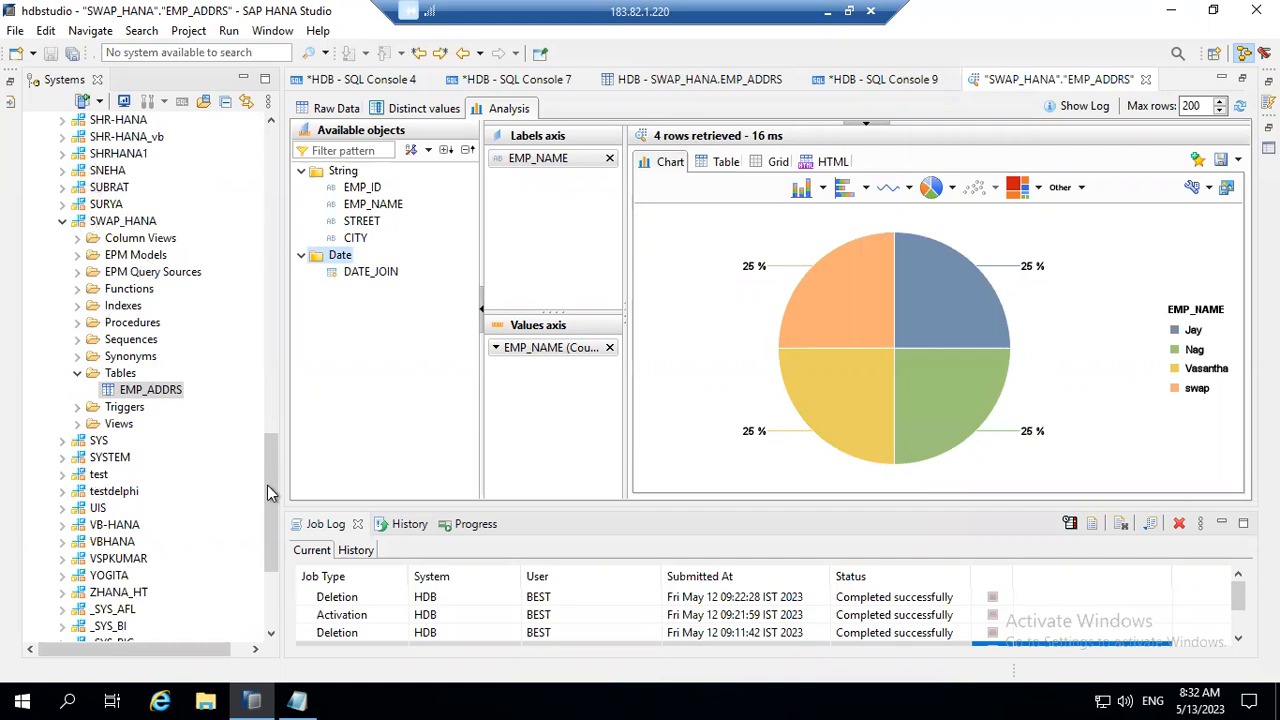
Step: Open the AT_PROD attribute view from the MNP_SAP_HANA package under Content
left_click(265, 458)
left_click_drag(269, 475, 275, 393)
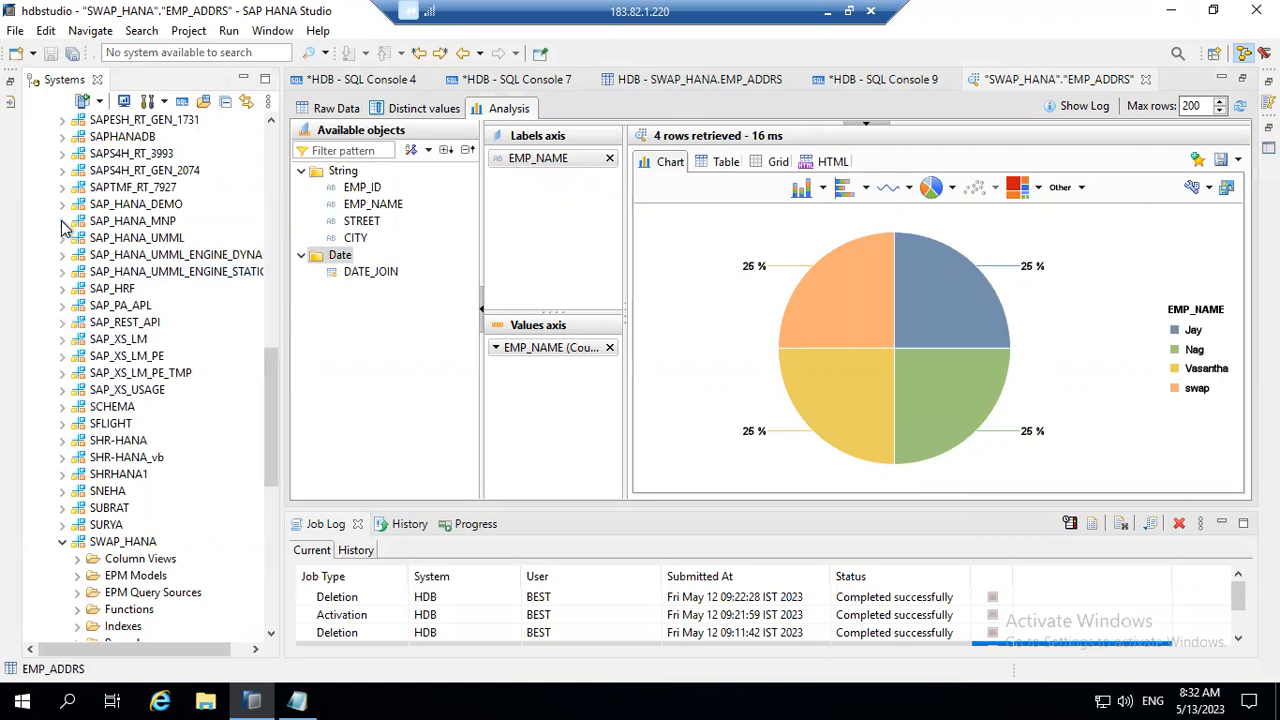
left_click_drag(271, 357, 246, 126)
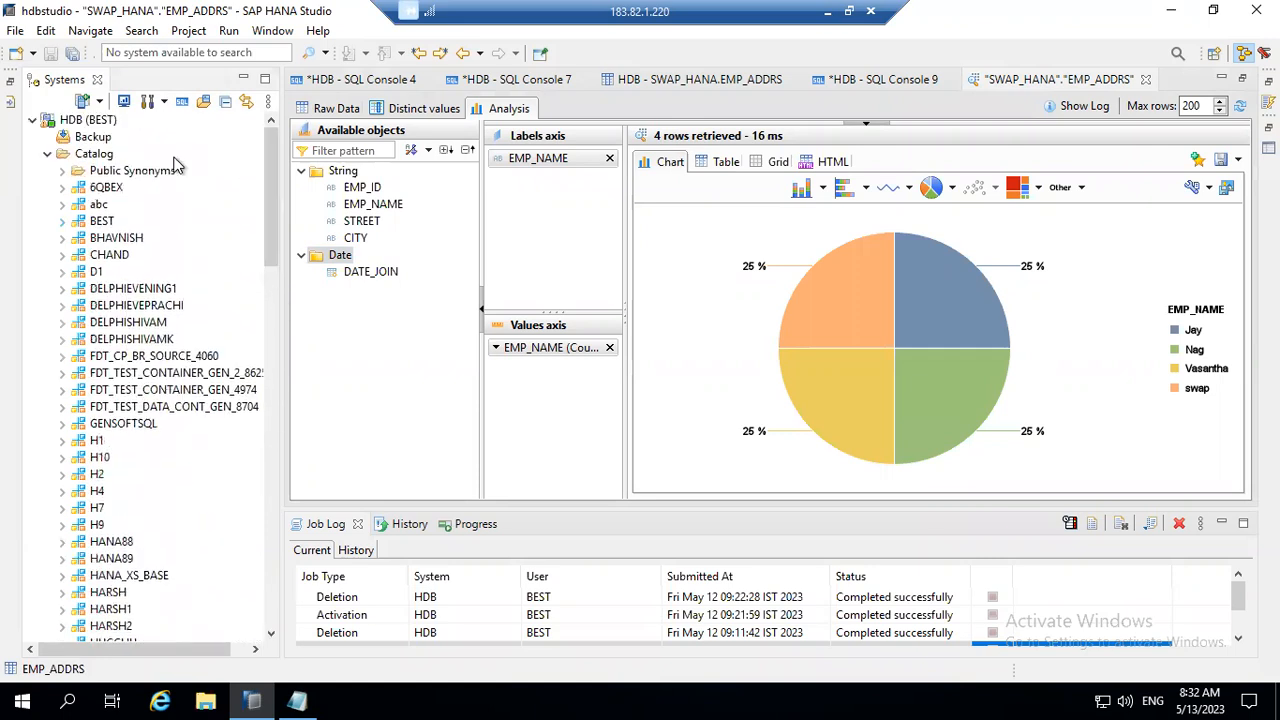
left_click(47, 154)
left_click(47, 171)
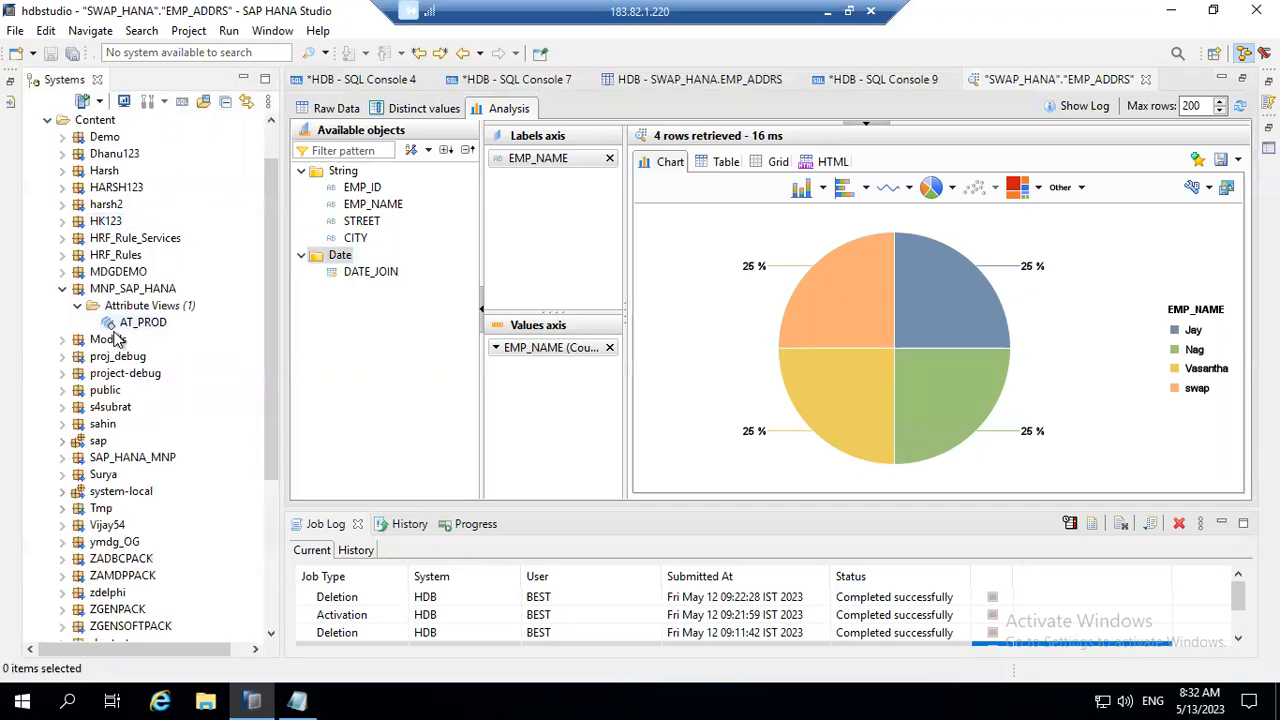
left_click(141, 325)
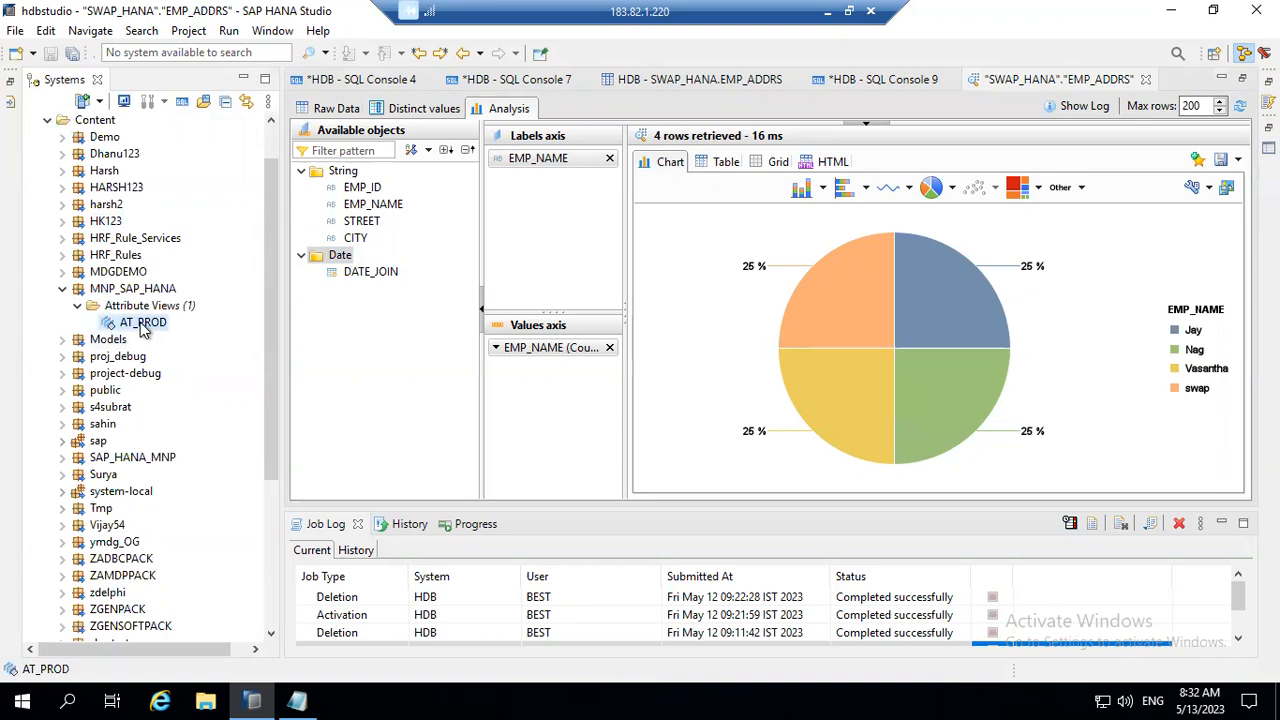
double_click(142, 325)
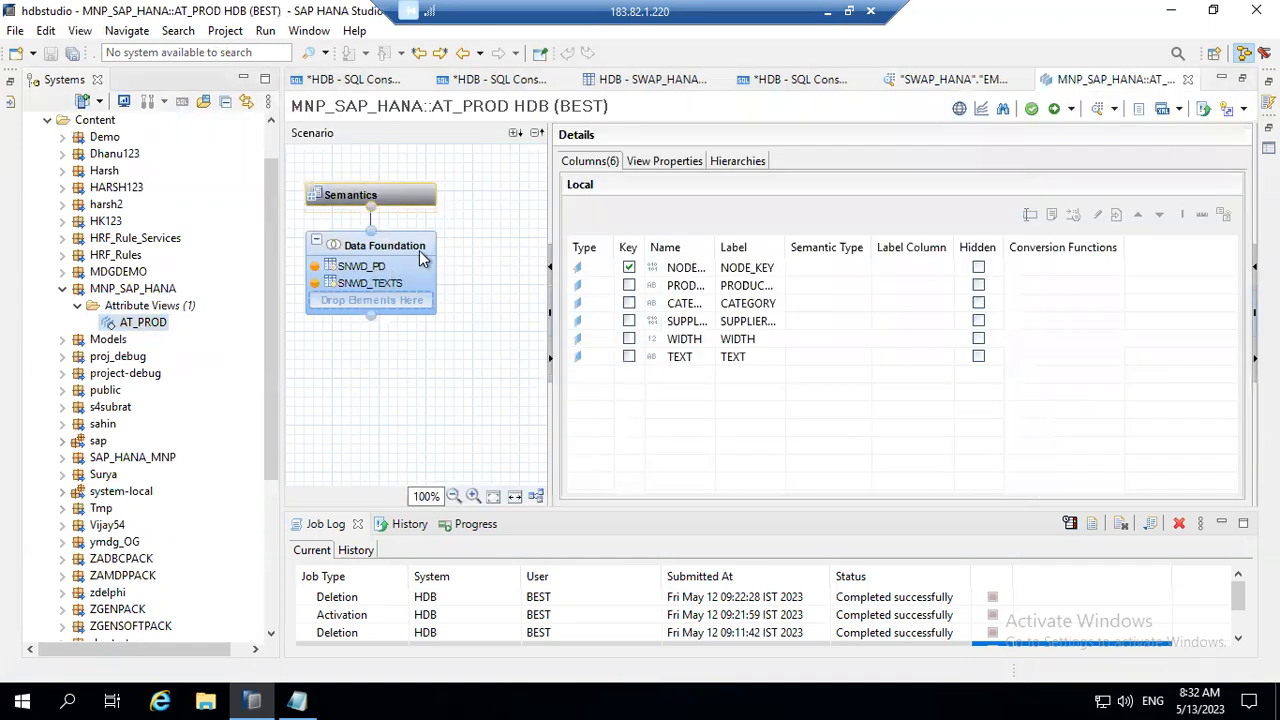
Step: Review the text join between SNWD_PD and SNWD_TEXTS and the SUPPLIER_GUID column in the Data Foundation
left_click(387, 252)
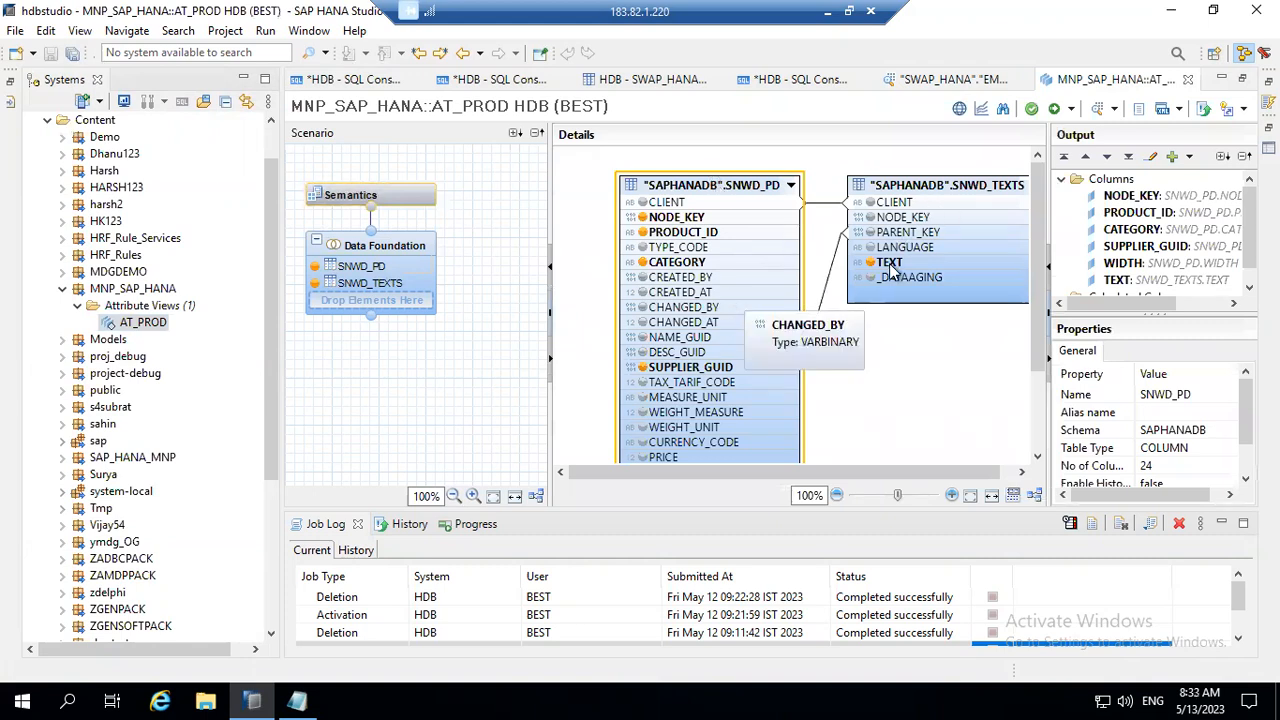
double_click(834, 253)
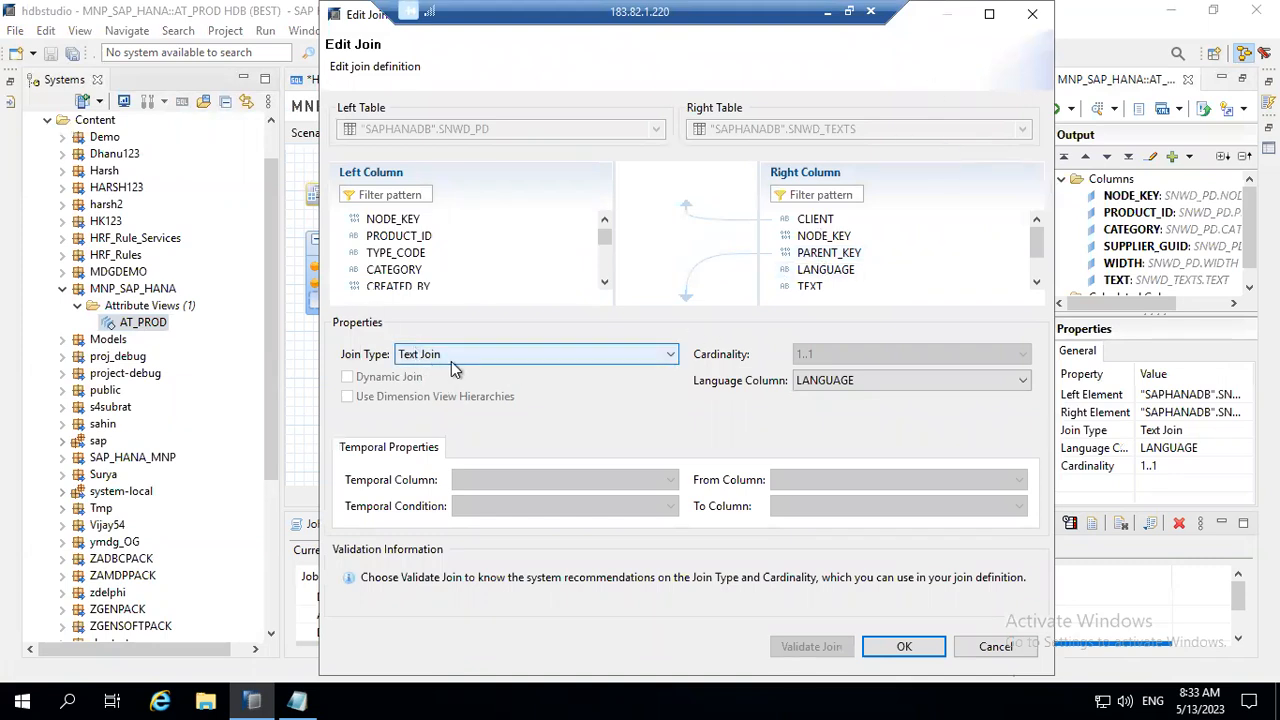
left_click(1032, 13)
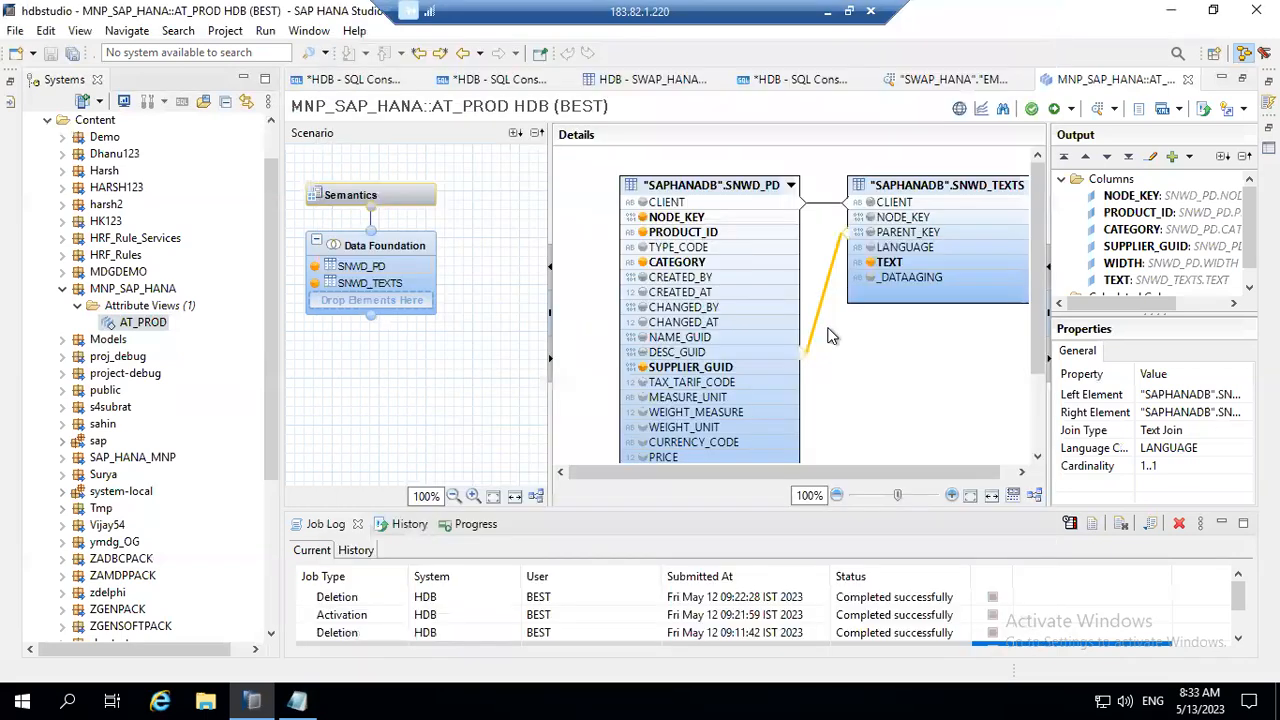
left_click(713, 372)
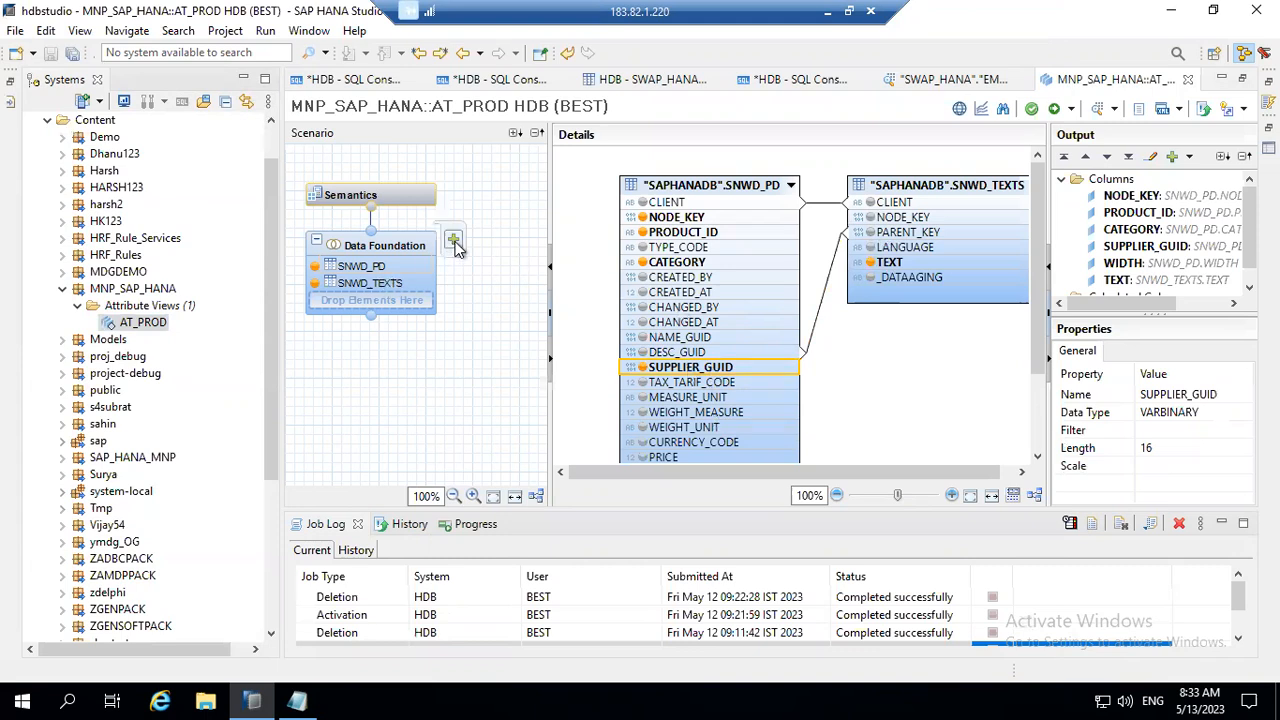
Step: Add the SNWD_BPA table from the SAPHANADB schema to the Data Foundation
left_click(454, 242)
type("SNWD")
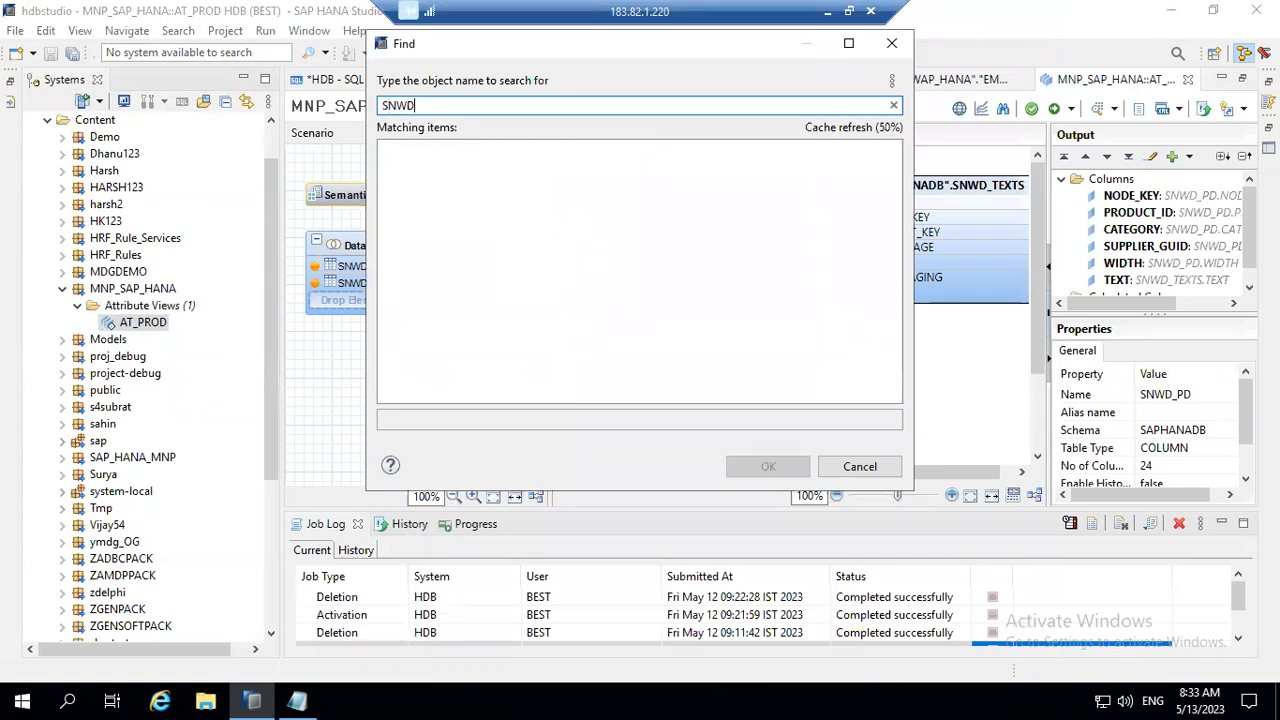
type("_B")
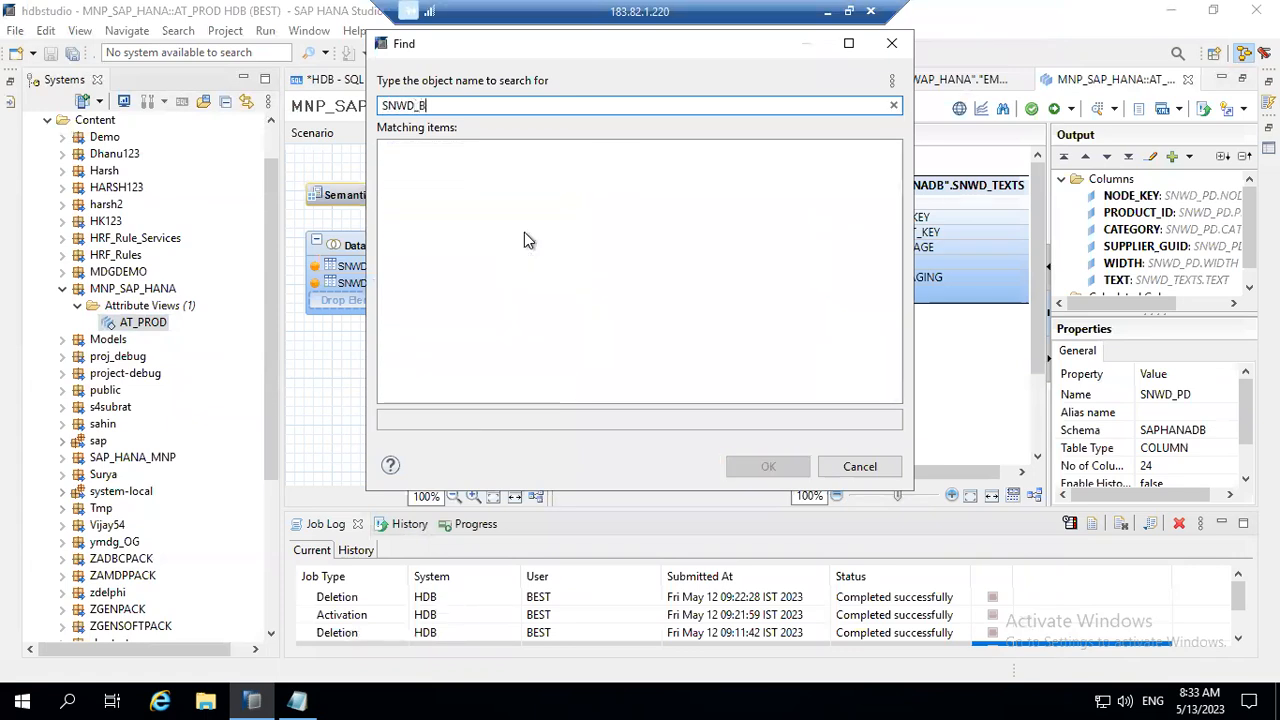
type("P")
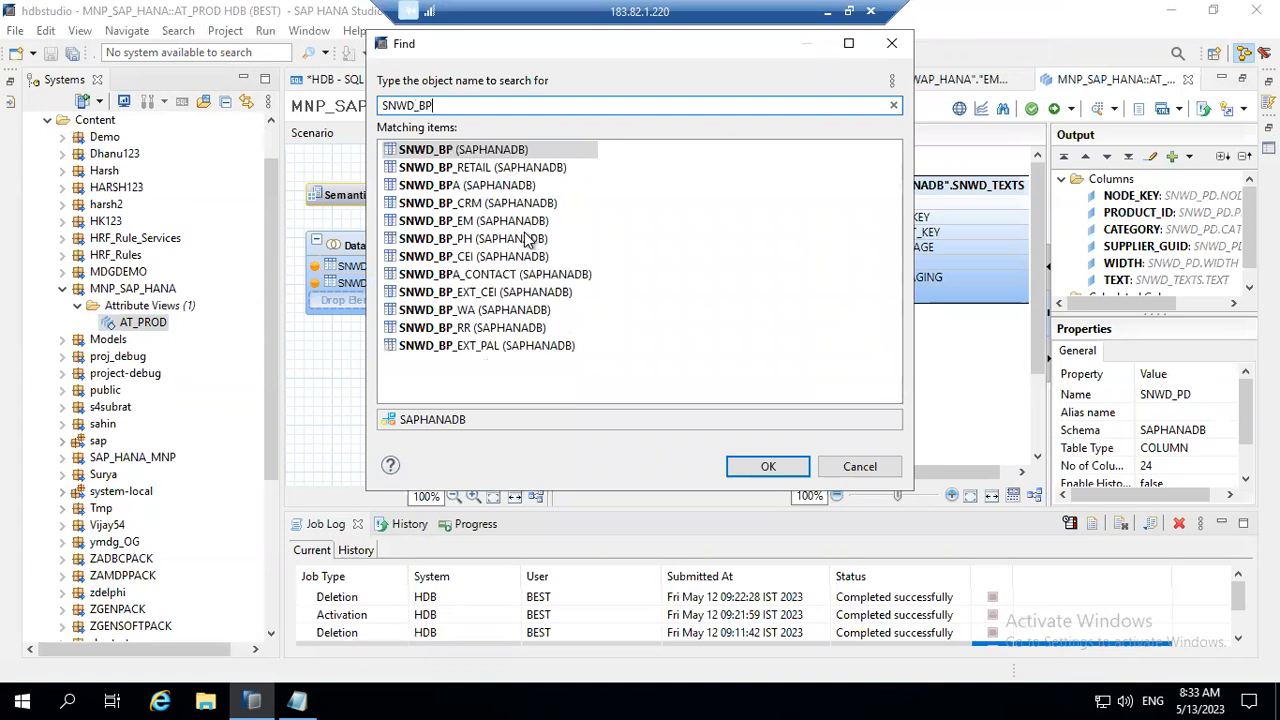
type("A")
left_click(455, 151)
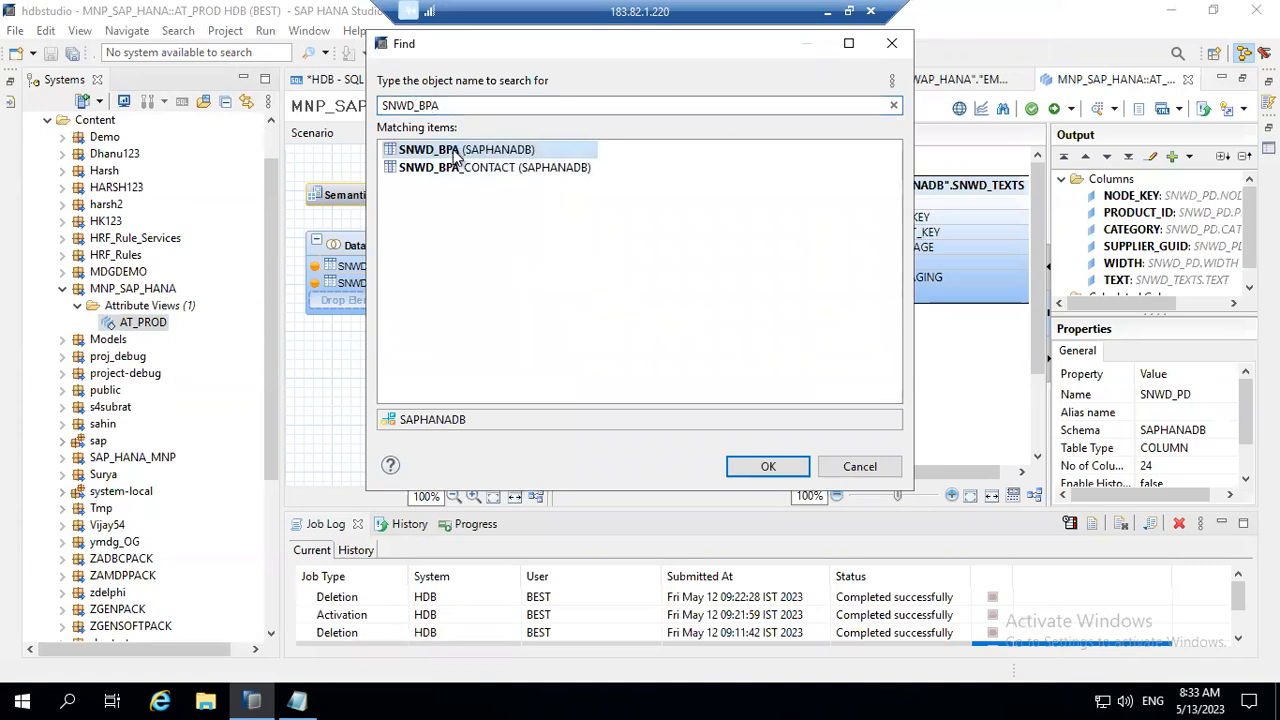
double_click(455, 151)
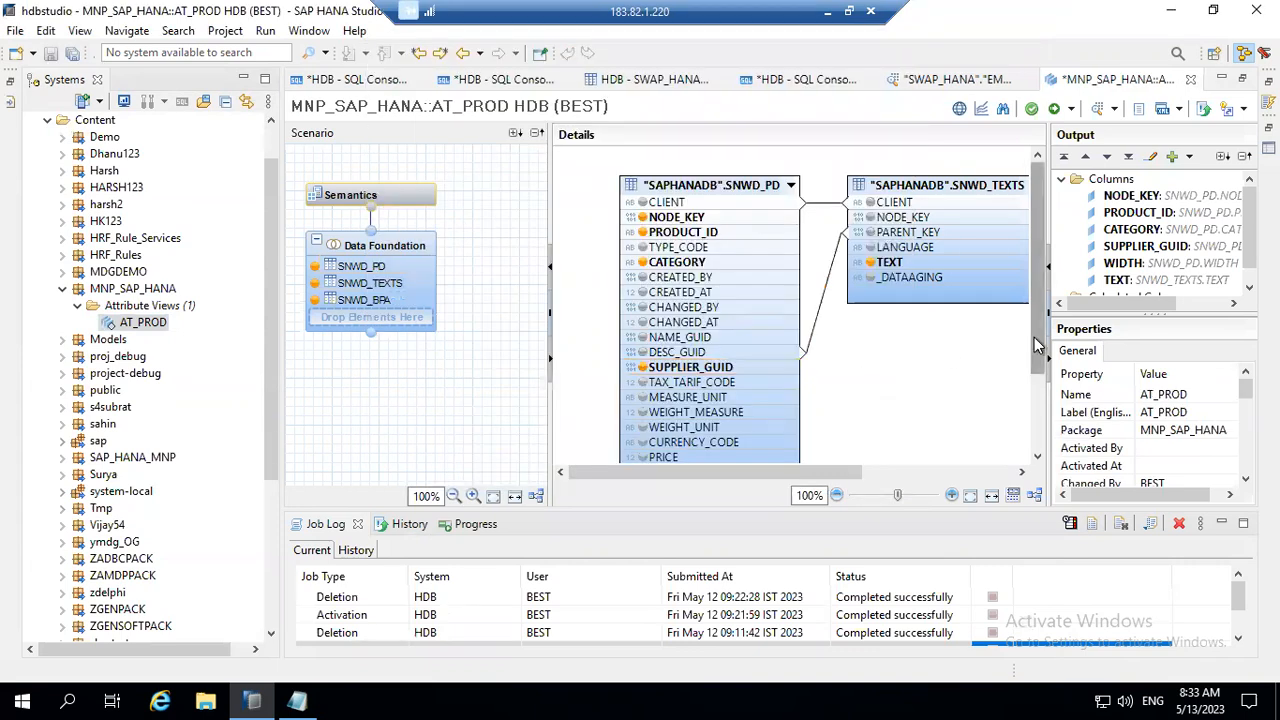
Step: Widen the Details area and place the SNWD_BPA table beneath SNWD_TEXTS, beside SNWD_PD
scroll(1037, 350, "down", 3)
scroll(1035, 353, "up", 1)
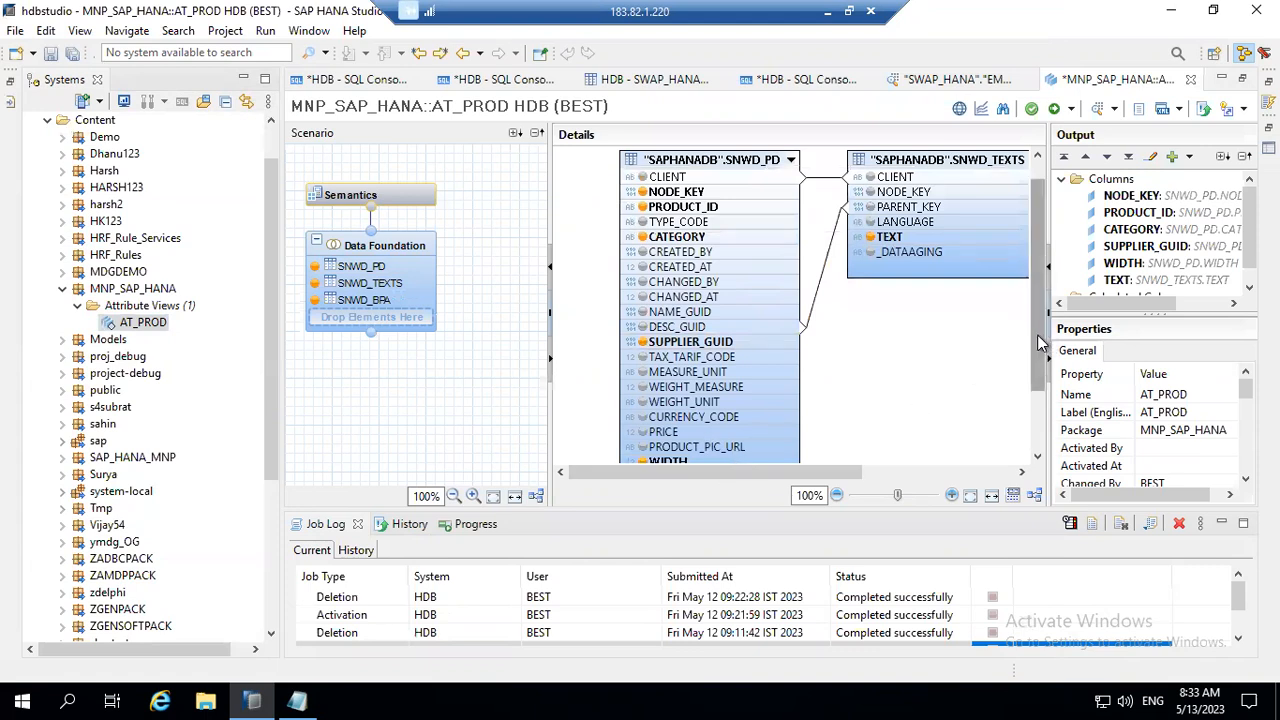
scroll(1045, 274, "up", 1)
scroll(1043, 380, "down", 5)
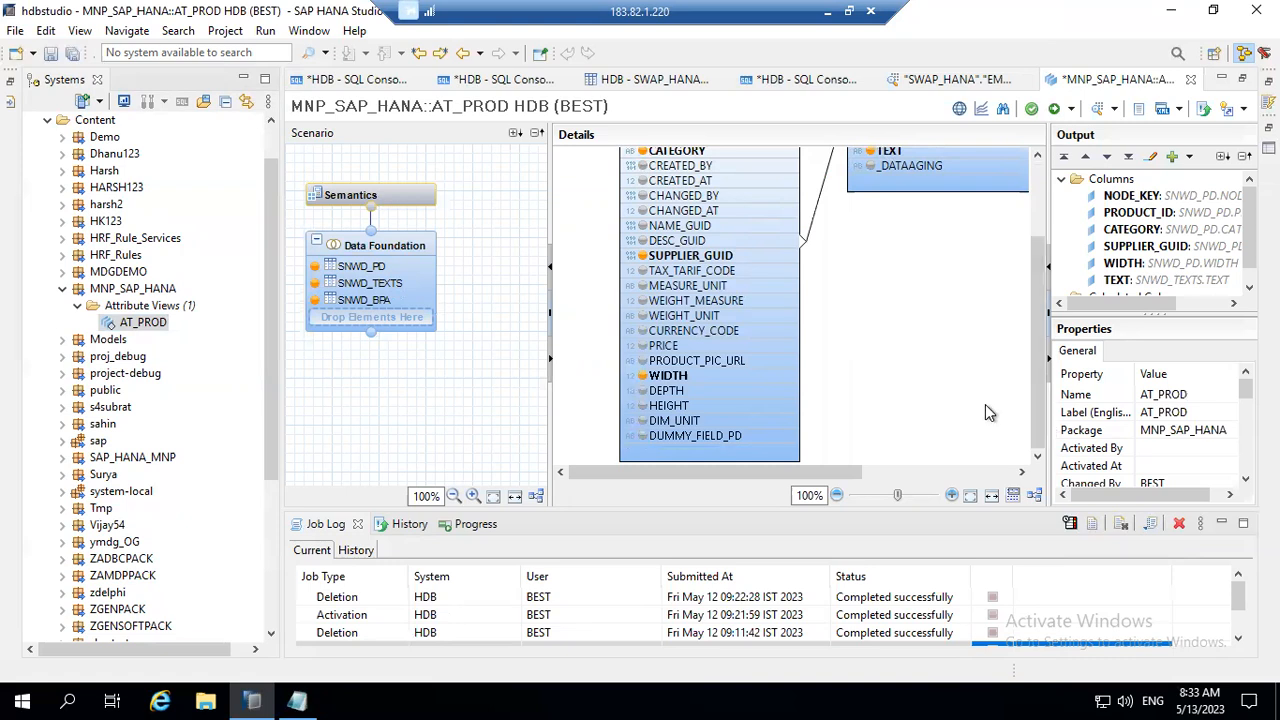
left_click_drag(548, 230, 472, 228)
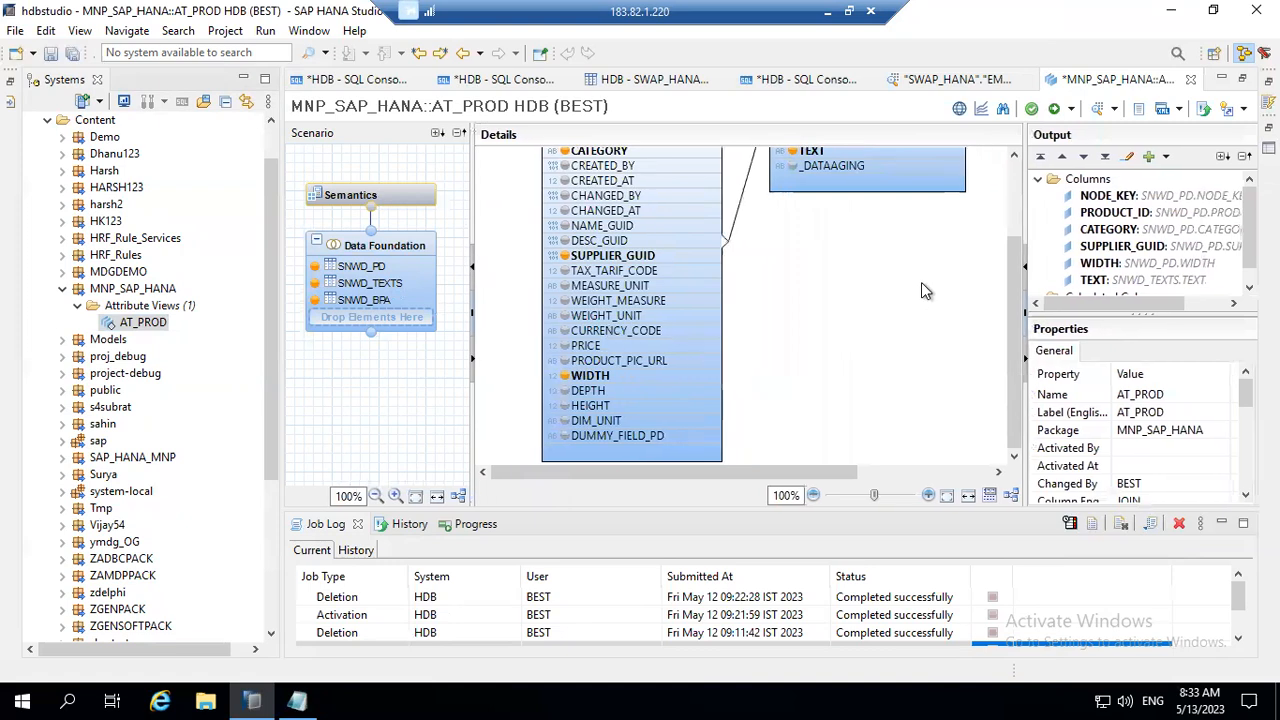
left_click_drag(1013, 335, 1008, 214)
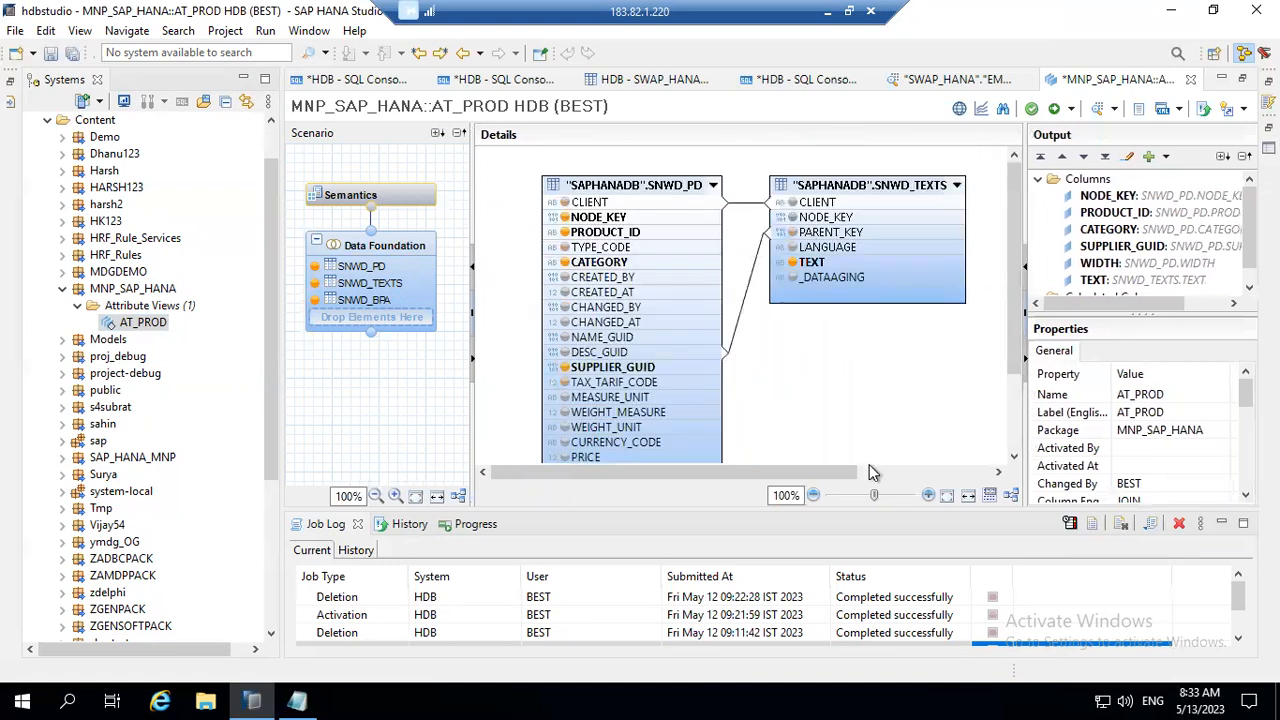
left_click(968, 473)
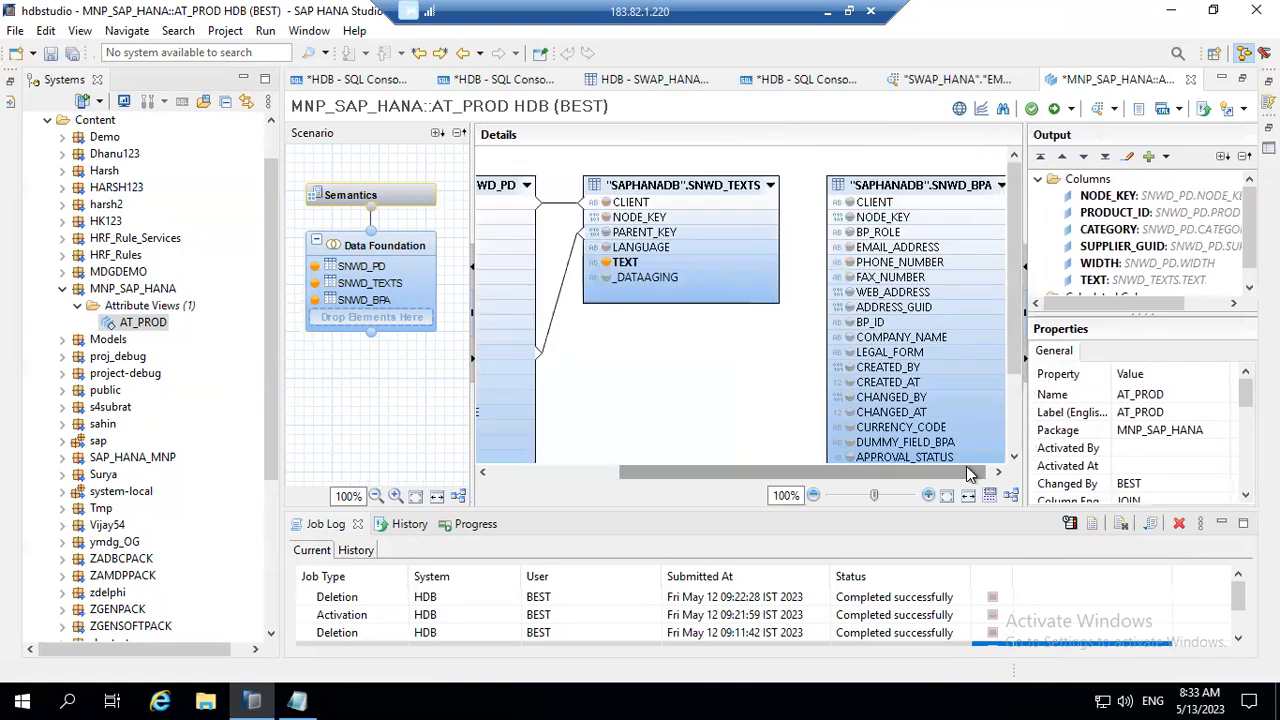
left_click_drag(911, 190, 676, 340)
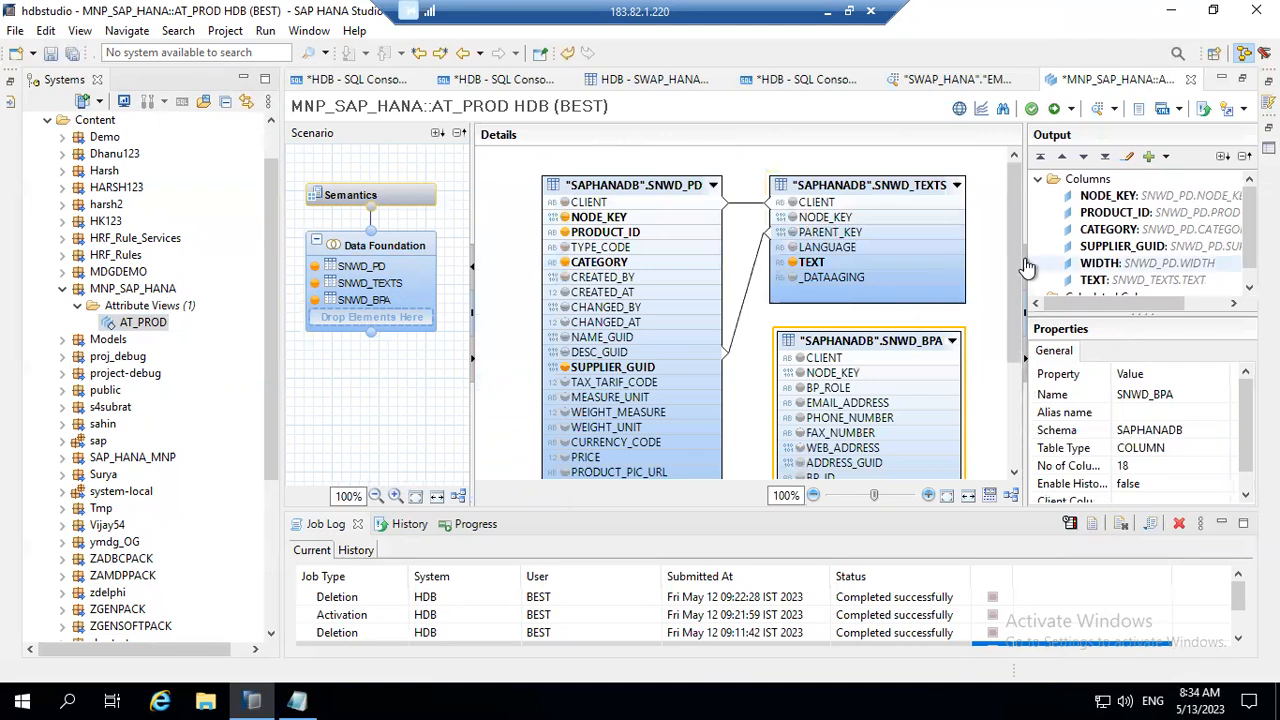
Step: Enlarge the view editor's height and shift the SNWD_PD table slightly away from the other two tables
left_click_drag(1015, 254, 1020, 296)
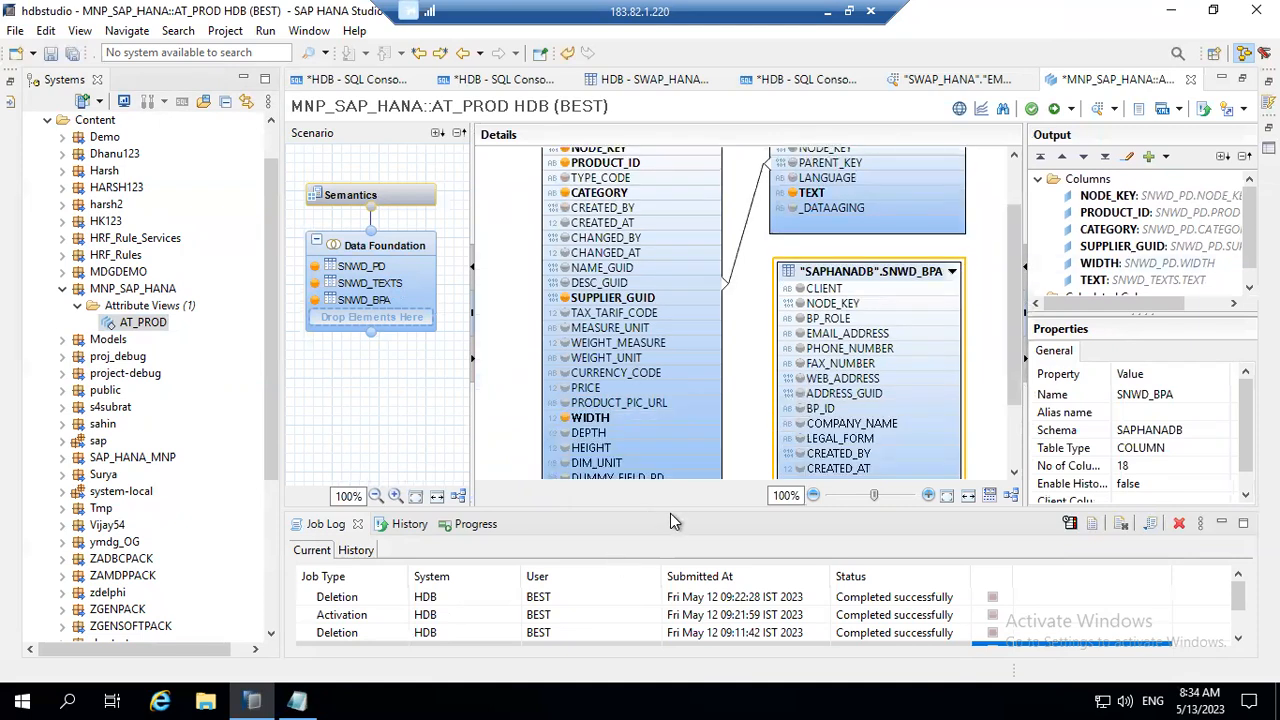
left_click_drag(670, 512, 680, 558)
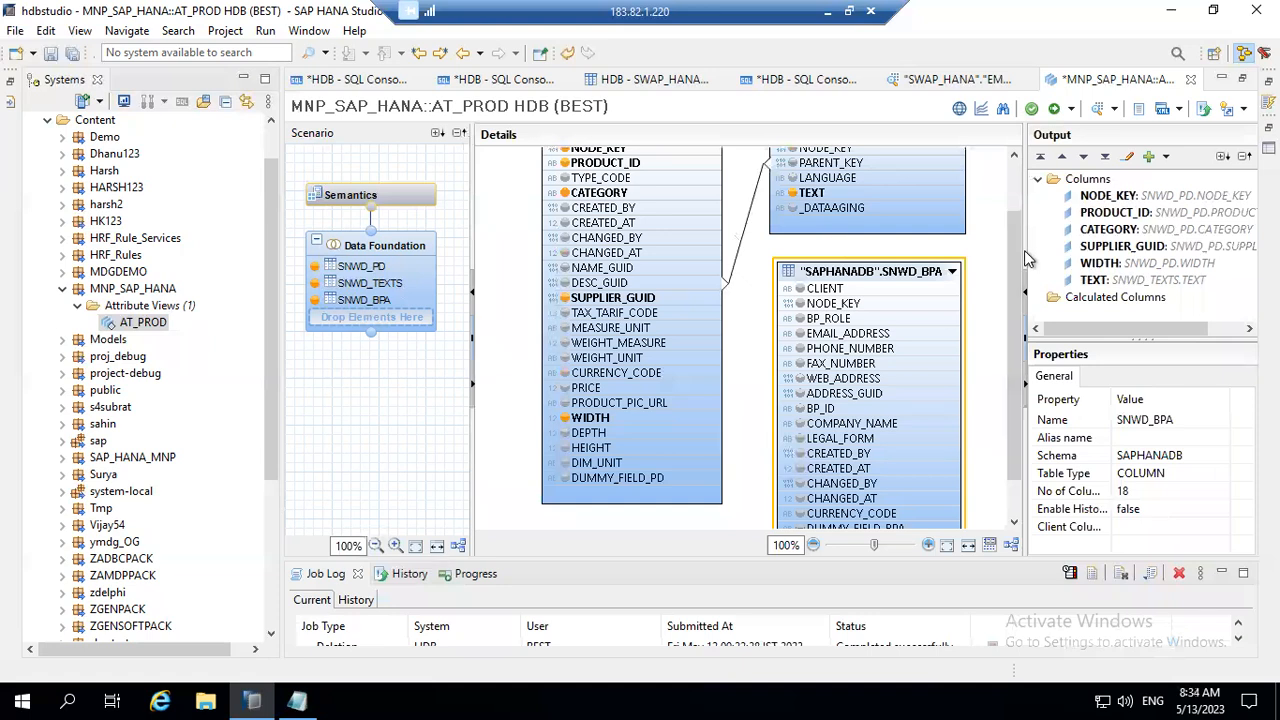
left_click_drag(1017, 256, 1009, 194)
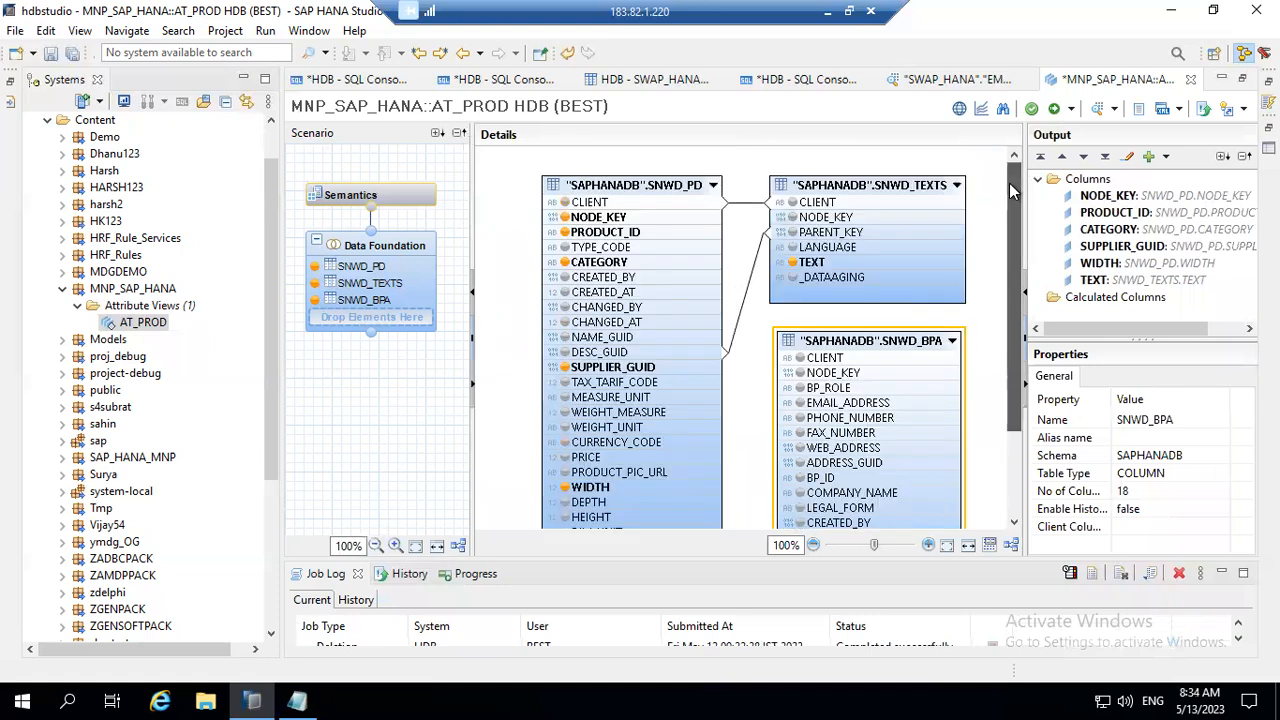
mouse_move(722, 218)
left_mouse_down()
mouse_move(742, 250)
mouse_move(724, 208)
left_mouse_up()
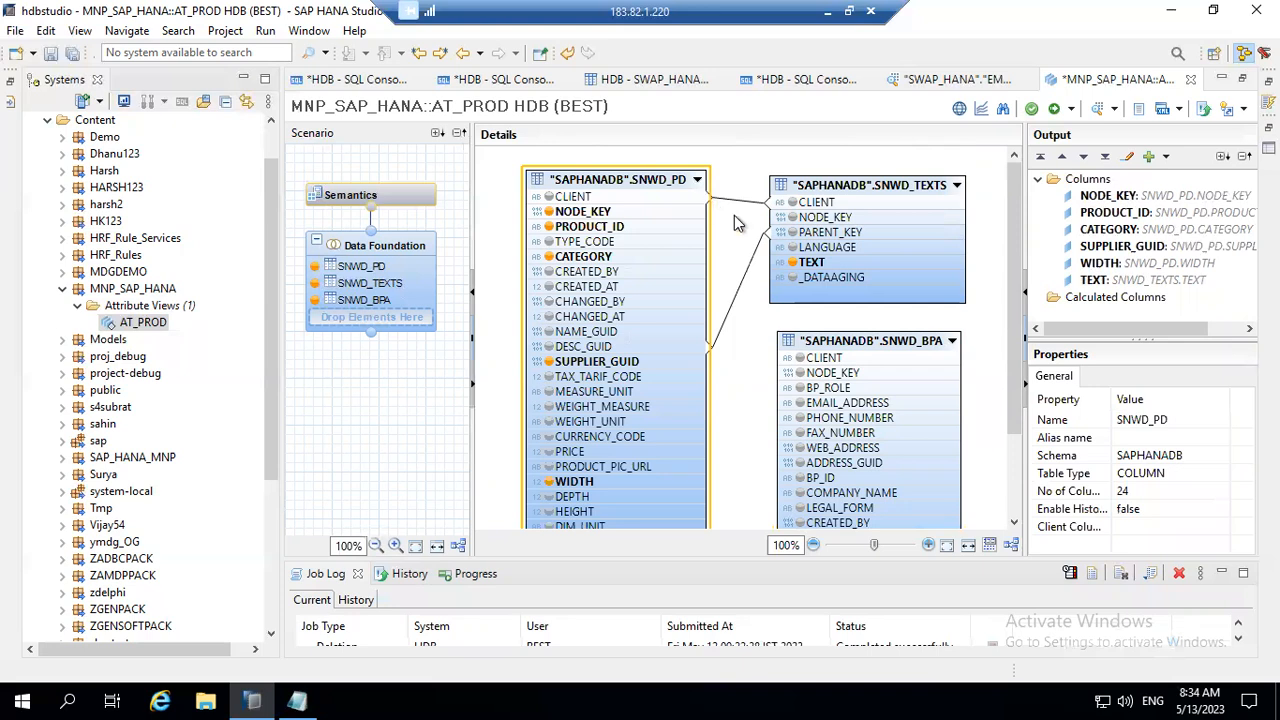
left_click(745, 308)
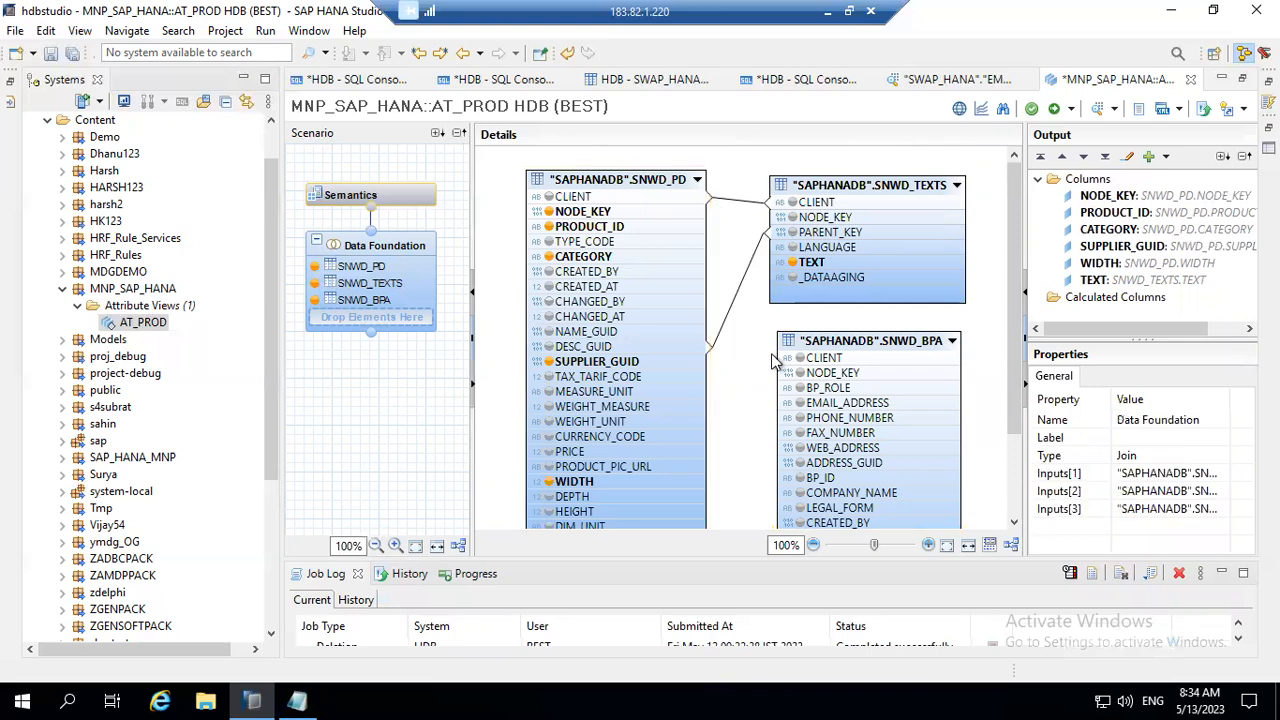
left_click(786, 360)
left_click(779, 364)
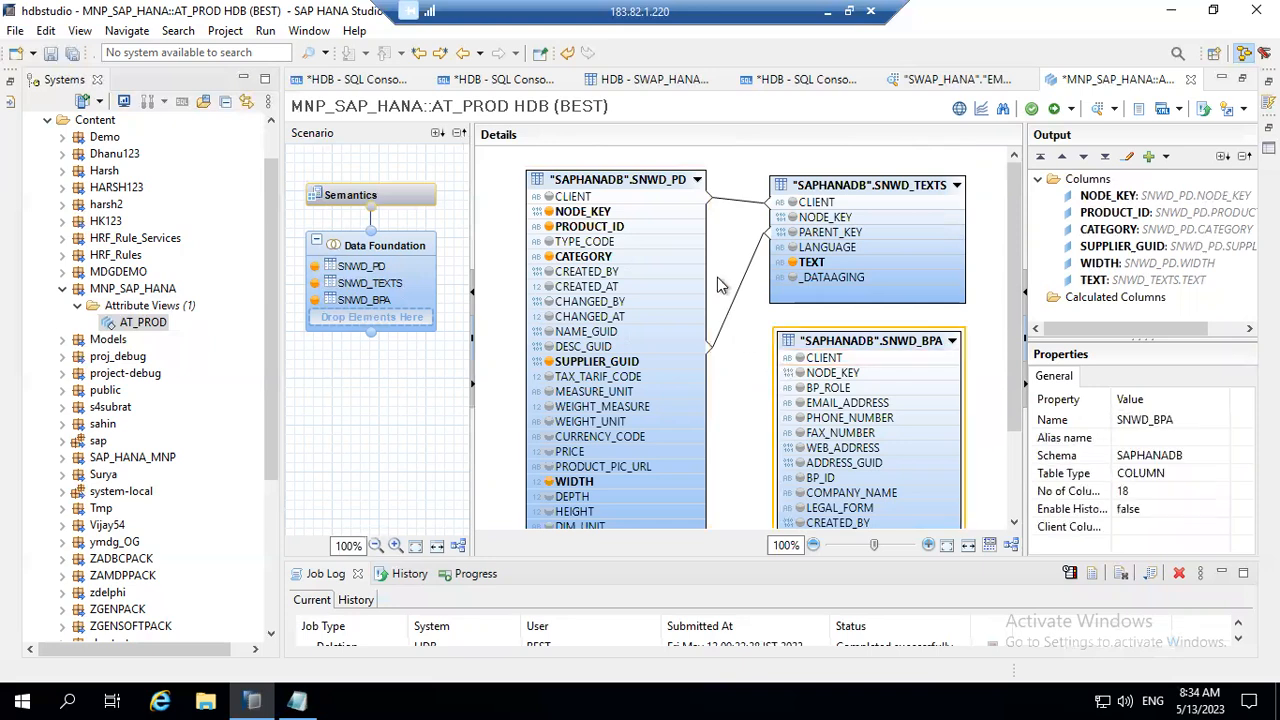
left_click(792, 358)
left_click(792, 362)
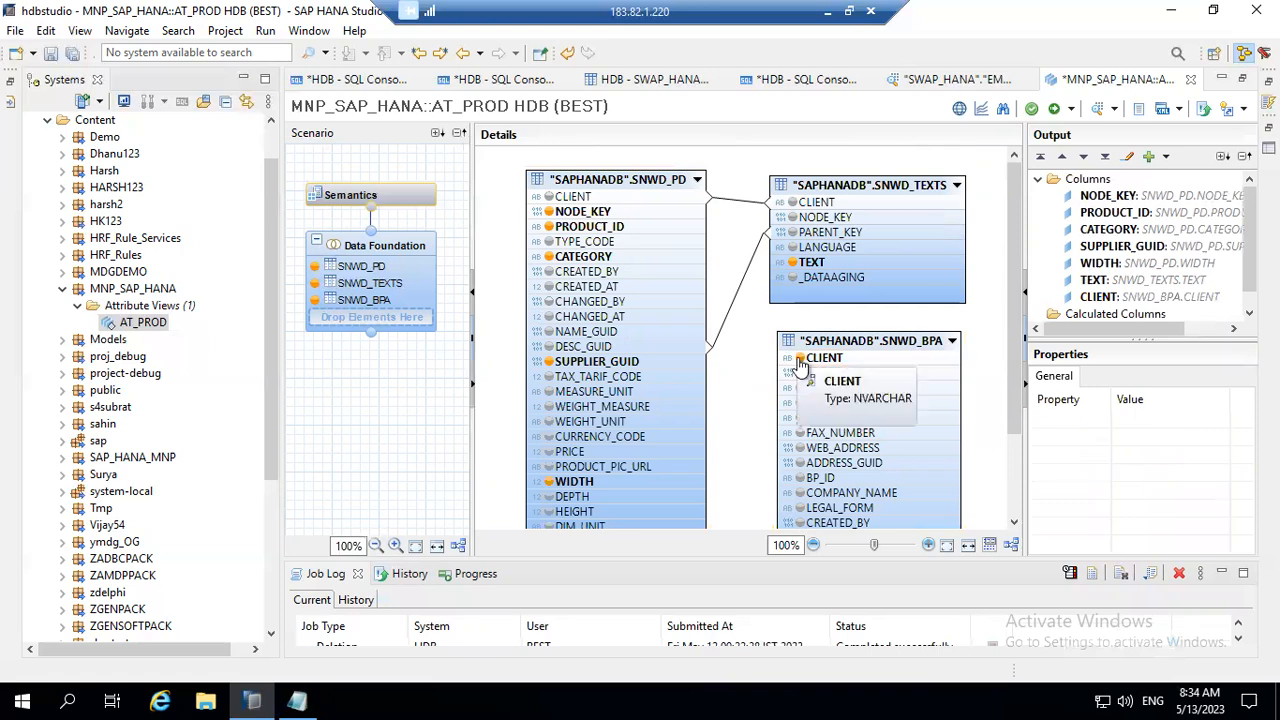
key("Delete")
left_click(736, 360)
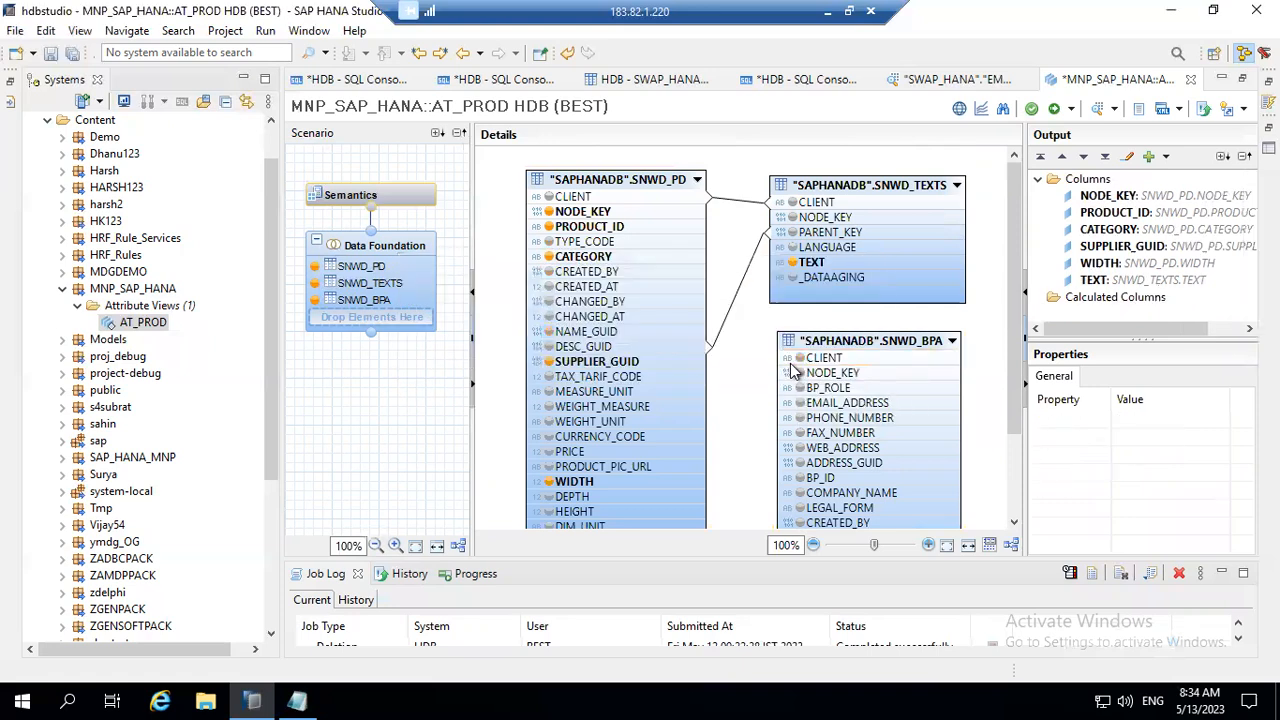
Step: Try to join the CLIENT column of SNWD_BPA to the CLIENT column of SNWD_PD
left_click_drag(748, 355, 708, 198)
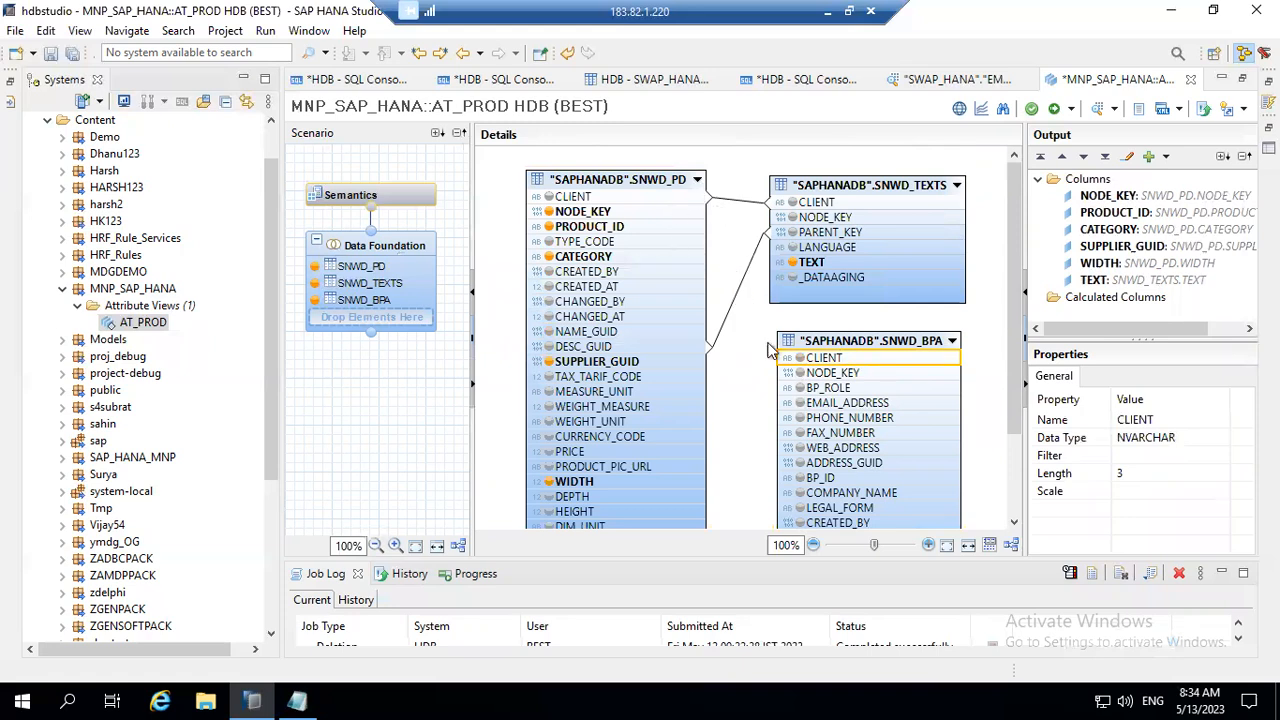
left_click(760, 362)
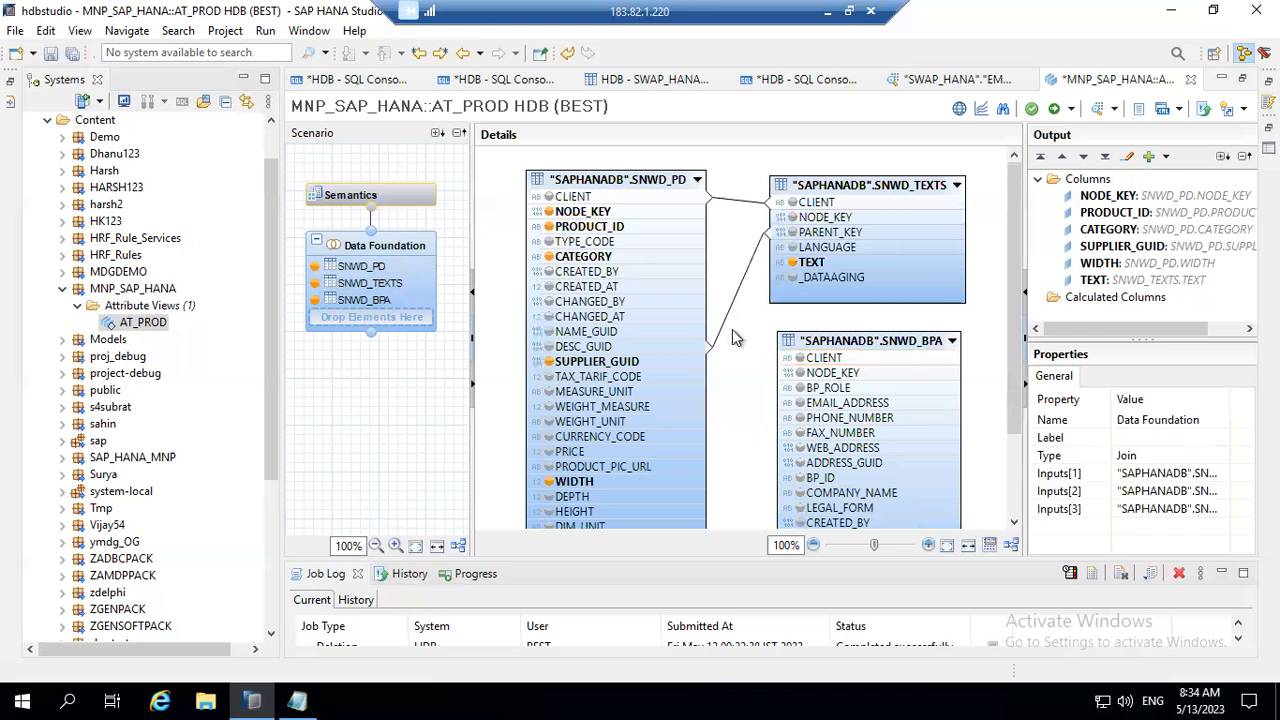
left_click_drag(785, 365, 712, 203)
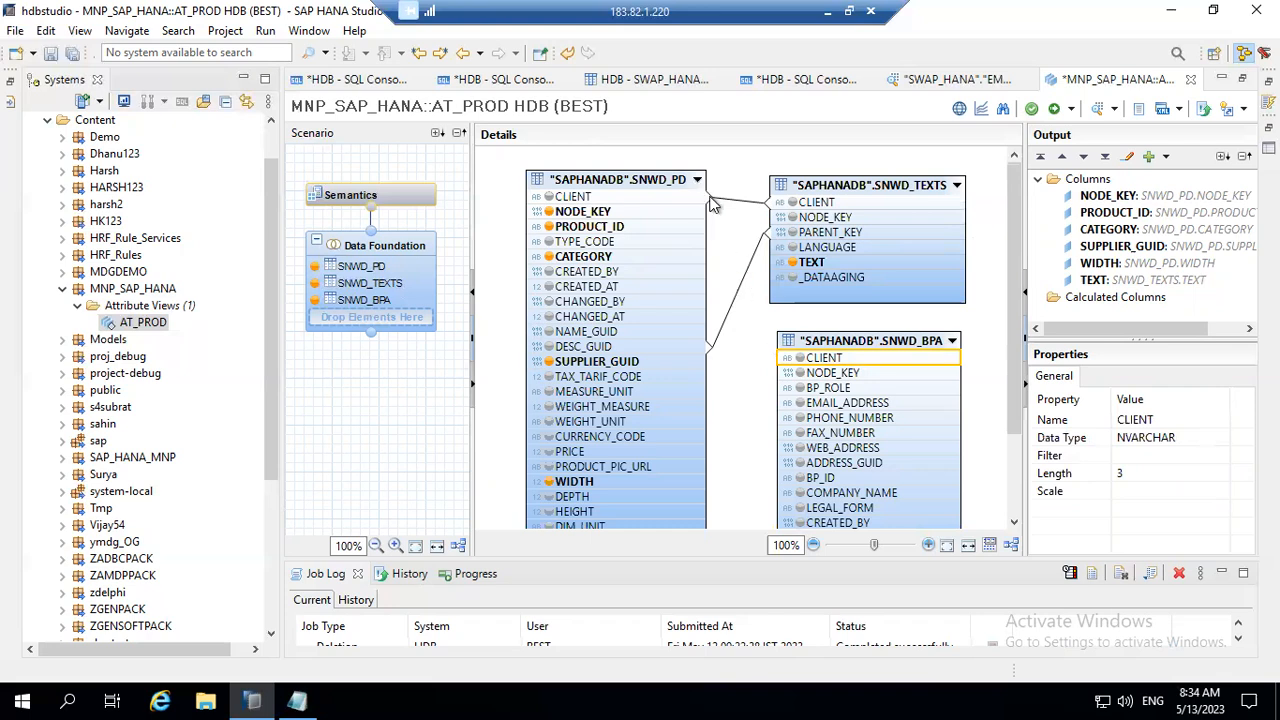
left_click(730, 262)
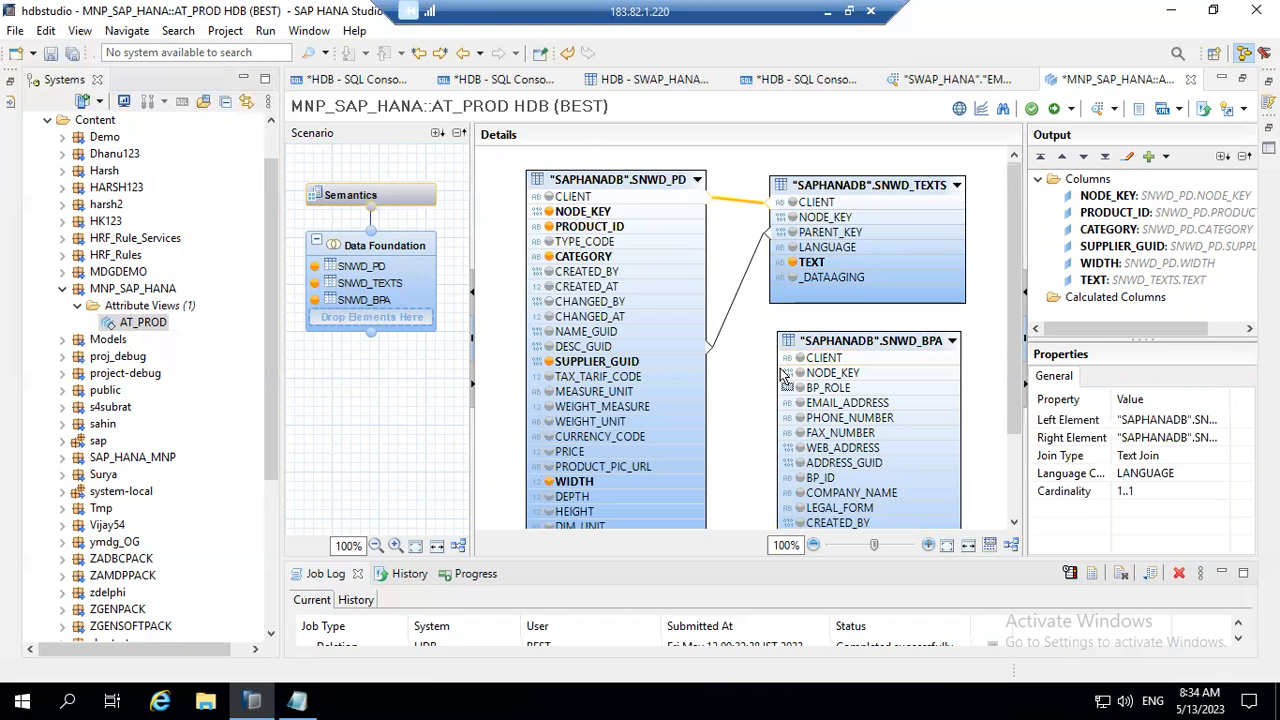
left_click_drag(781, 361, 782, 359)
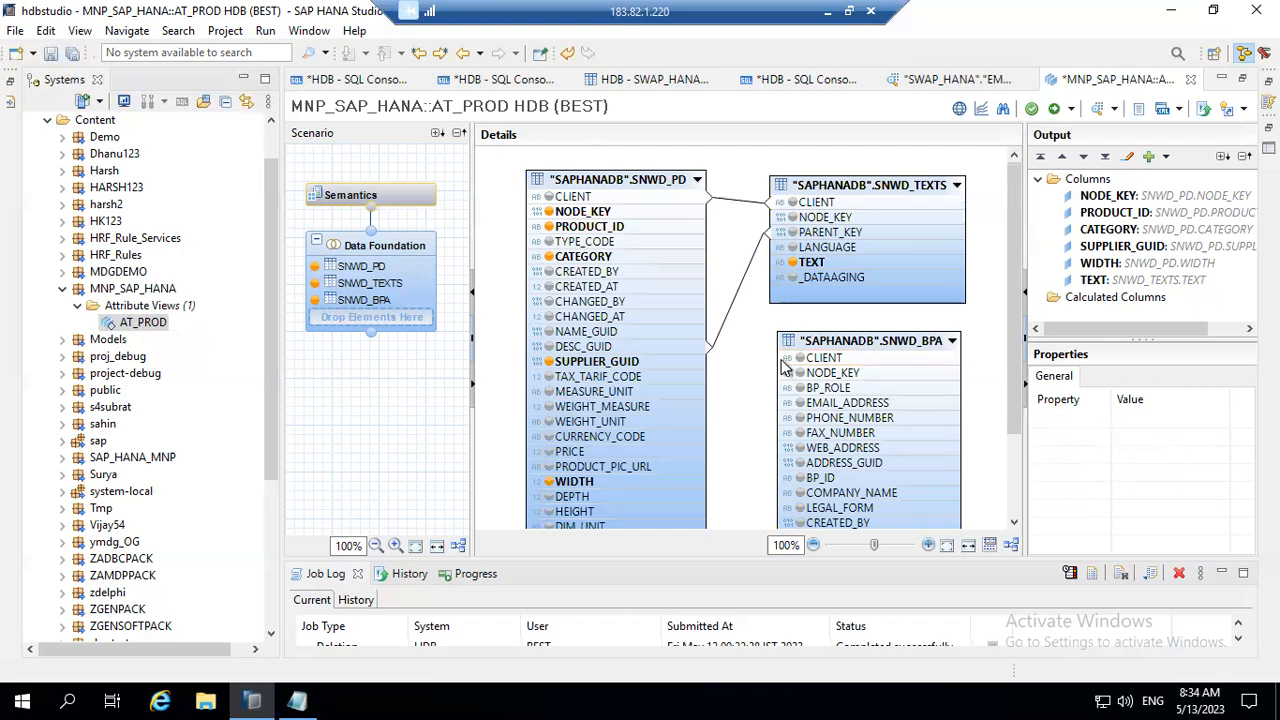
Step: Create a join from SNWD_PD's CLIENT column to SNWD_BPA's CLIENT column
left_click(712, 205)
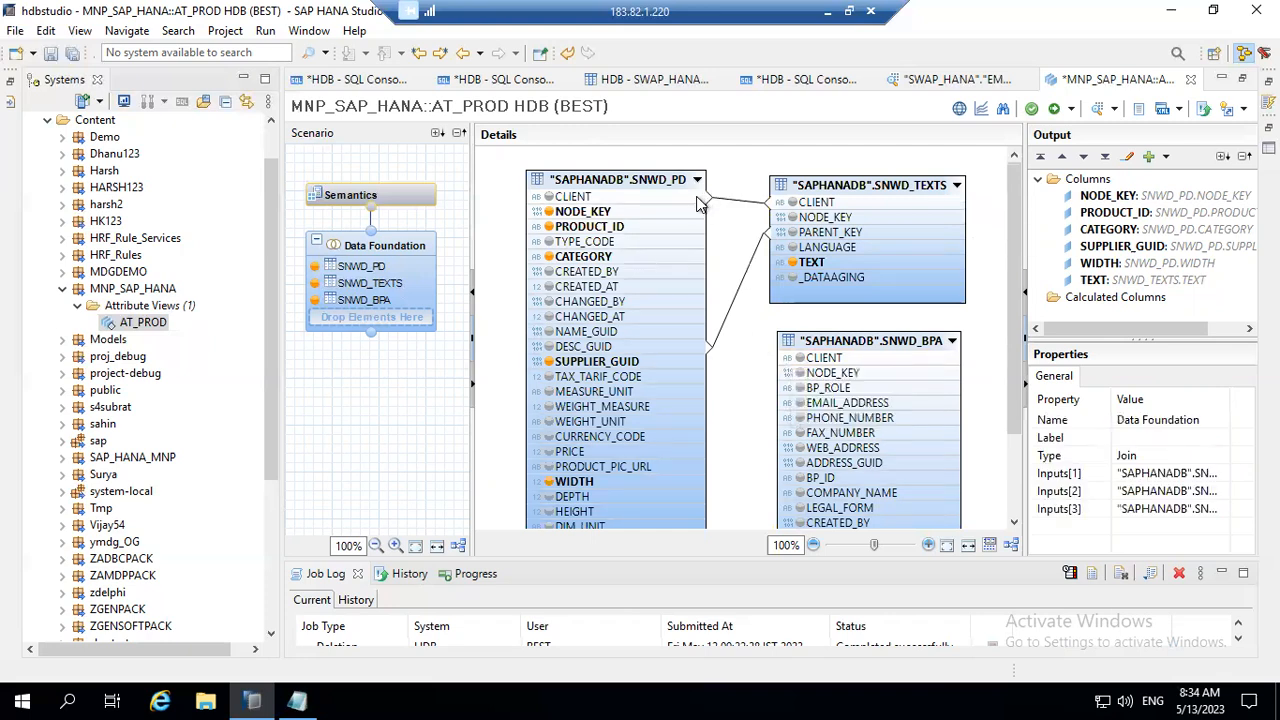
left_click(702, 198)
left_click_drag(709, 203, 782, 363)
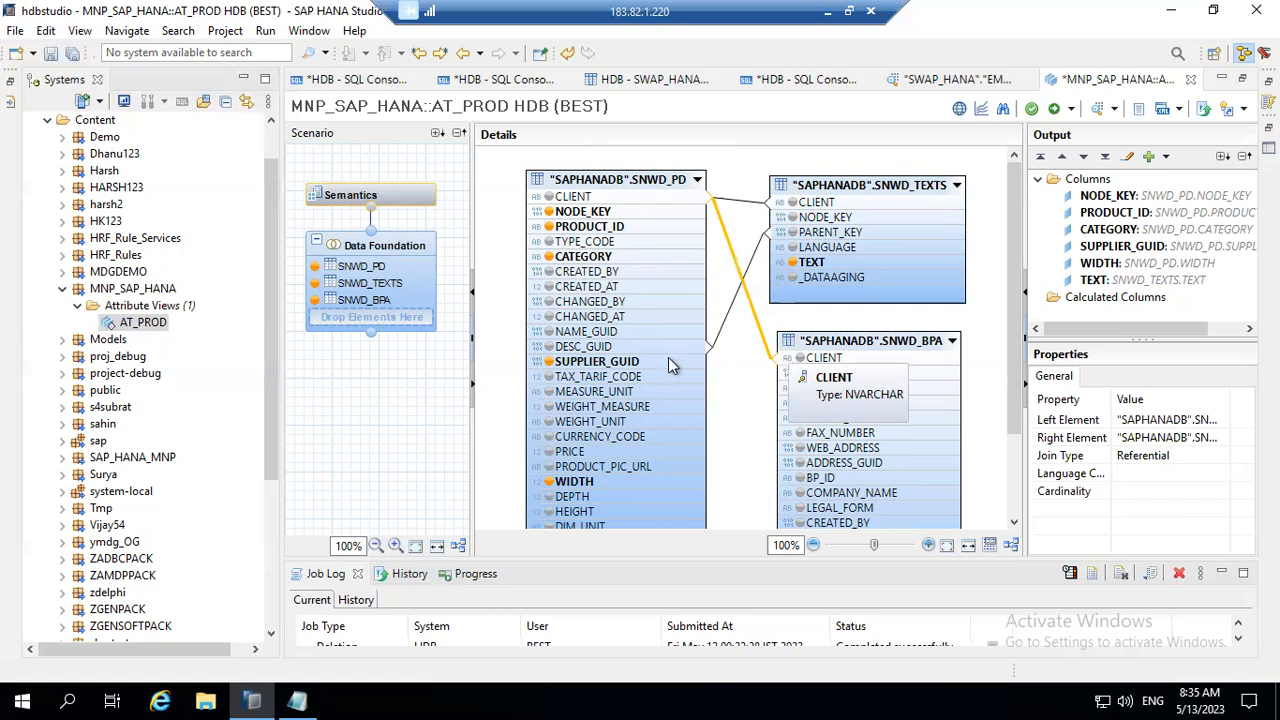
Step: Join SNWD_PD's SUPPLIER_GUID column to SNWD_BPA's NODE_KEY column as an Inner join with cardinality 1..1
left_click(698, 361)
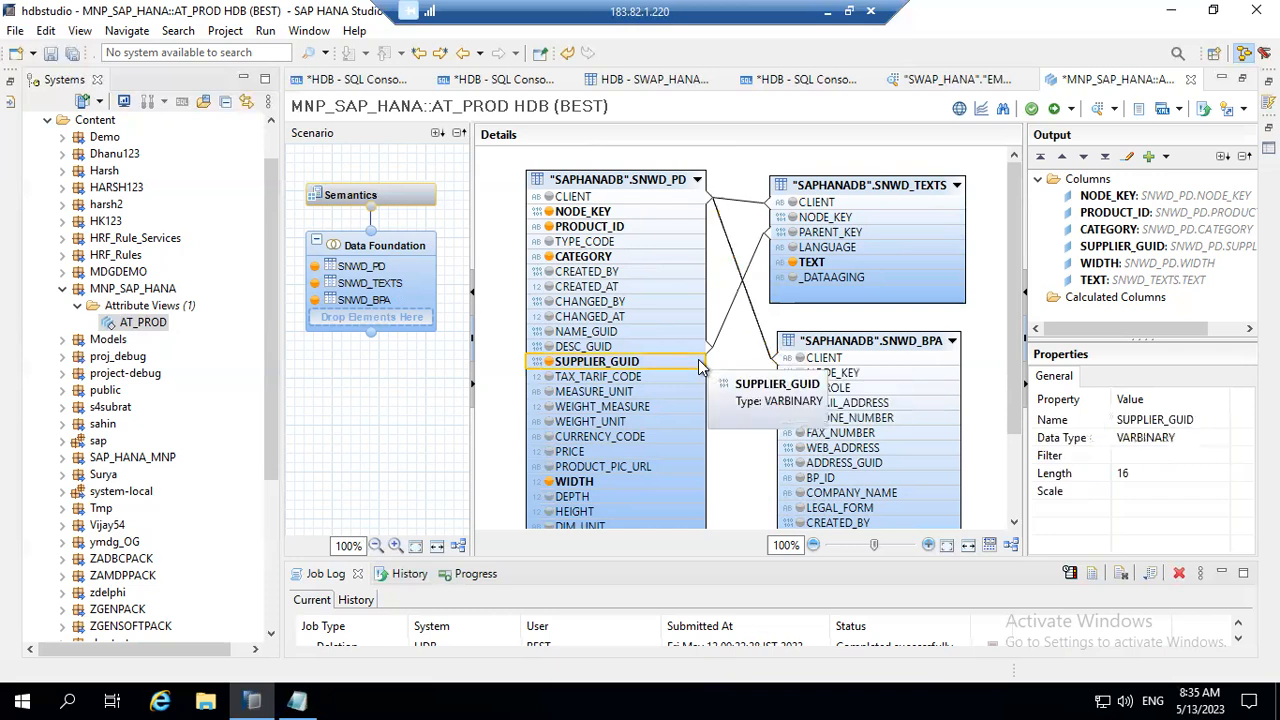
left_click_drag(700, 362, 786, 374)
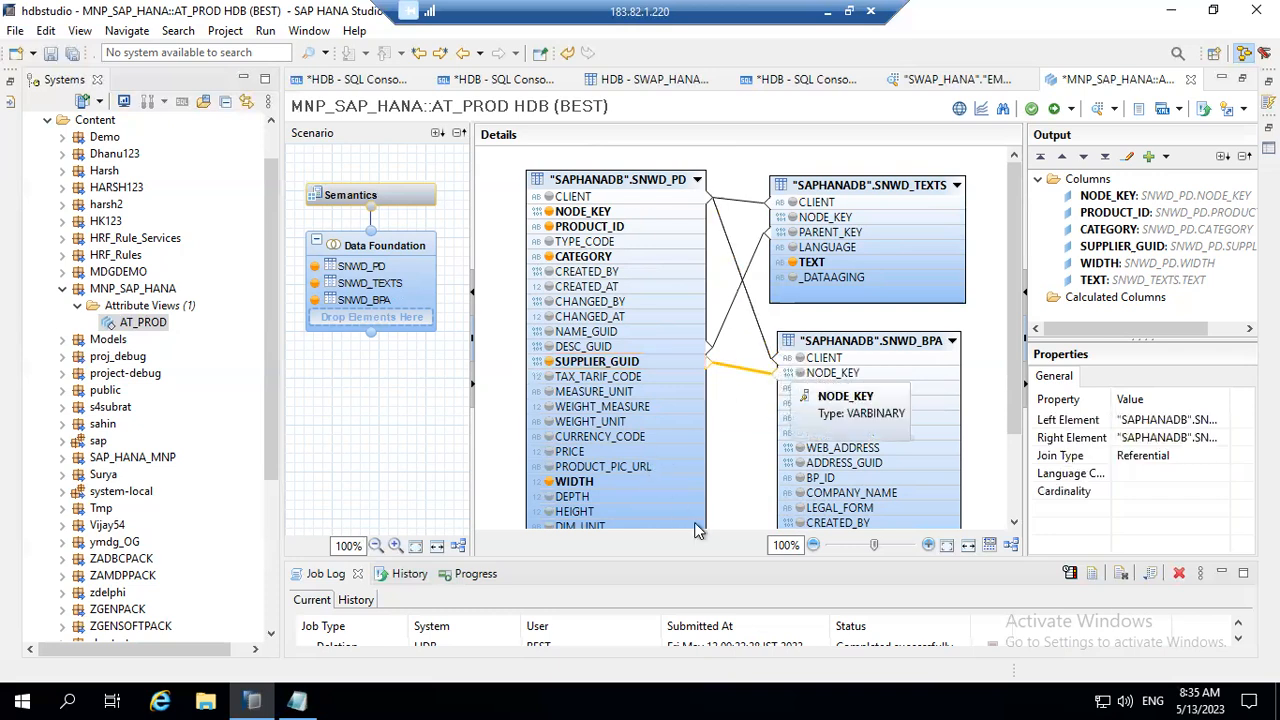
double_click(752, 377)
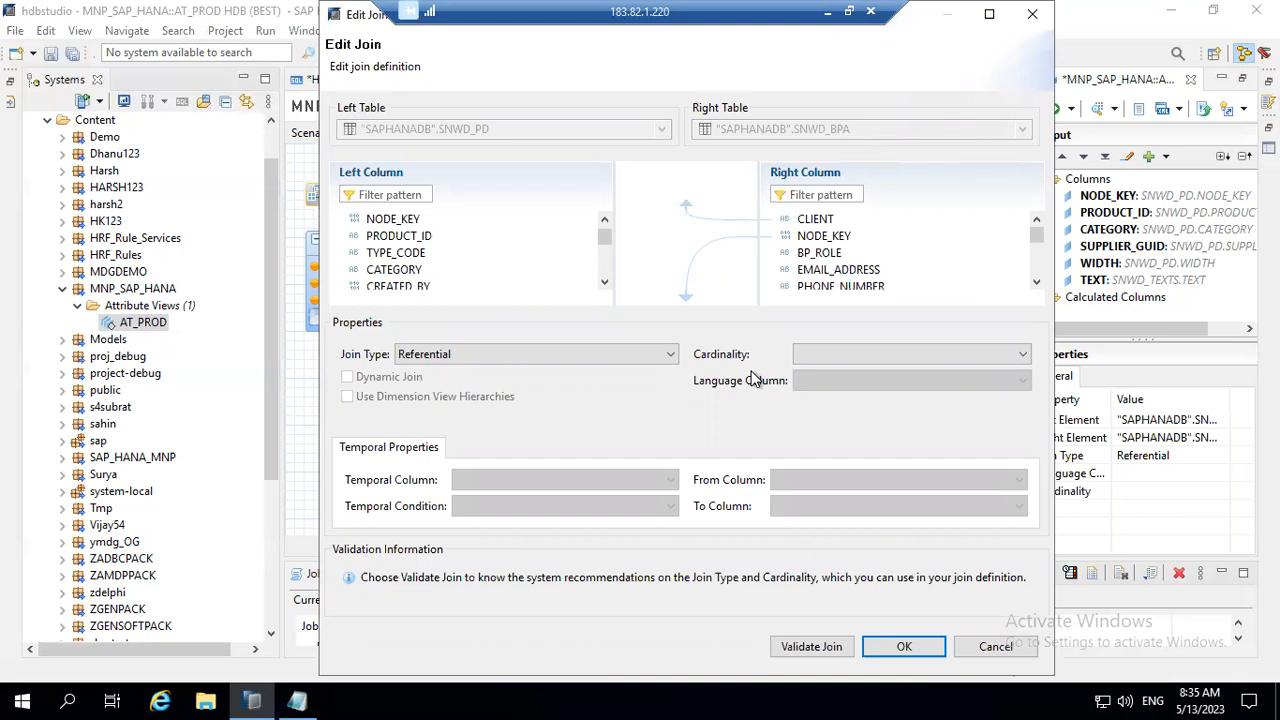
left_click(670, 356)
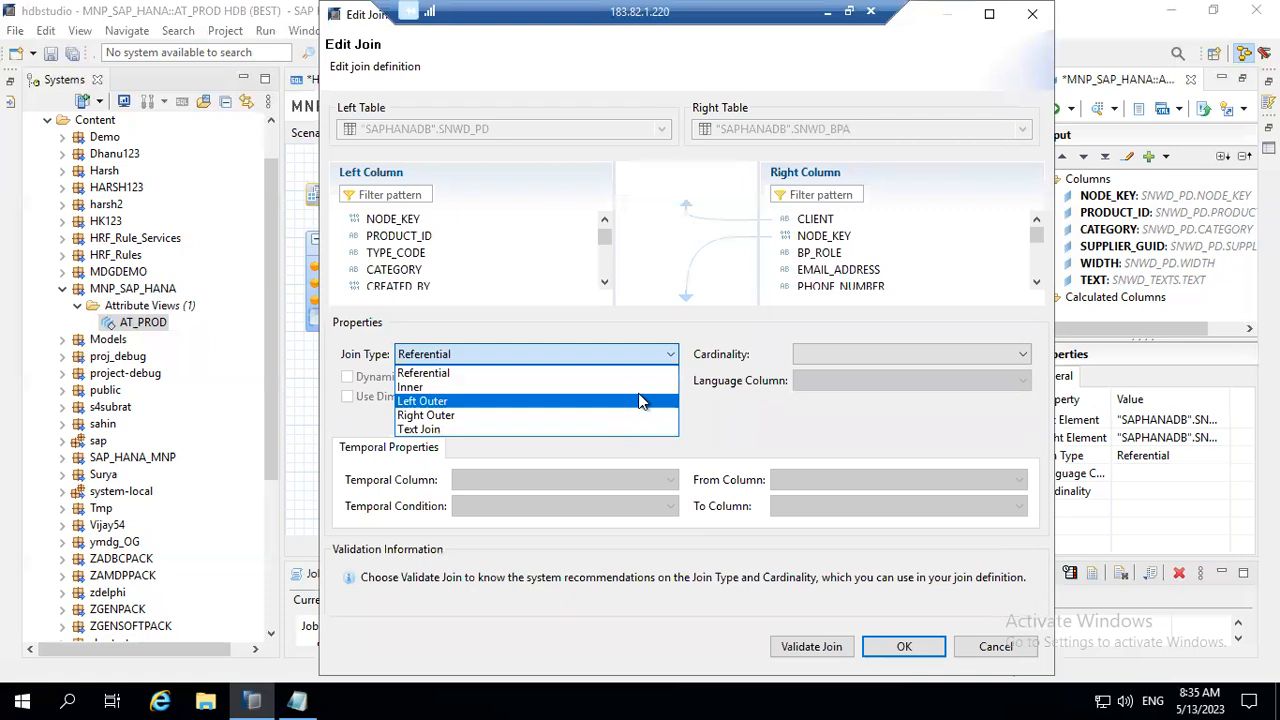
left_click(641, 389)
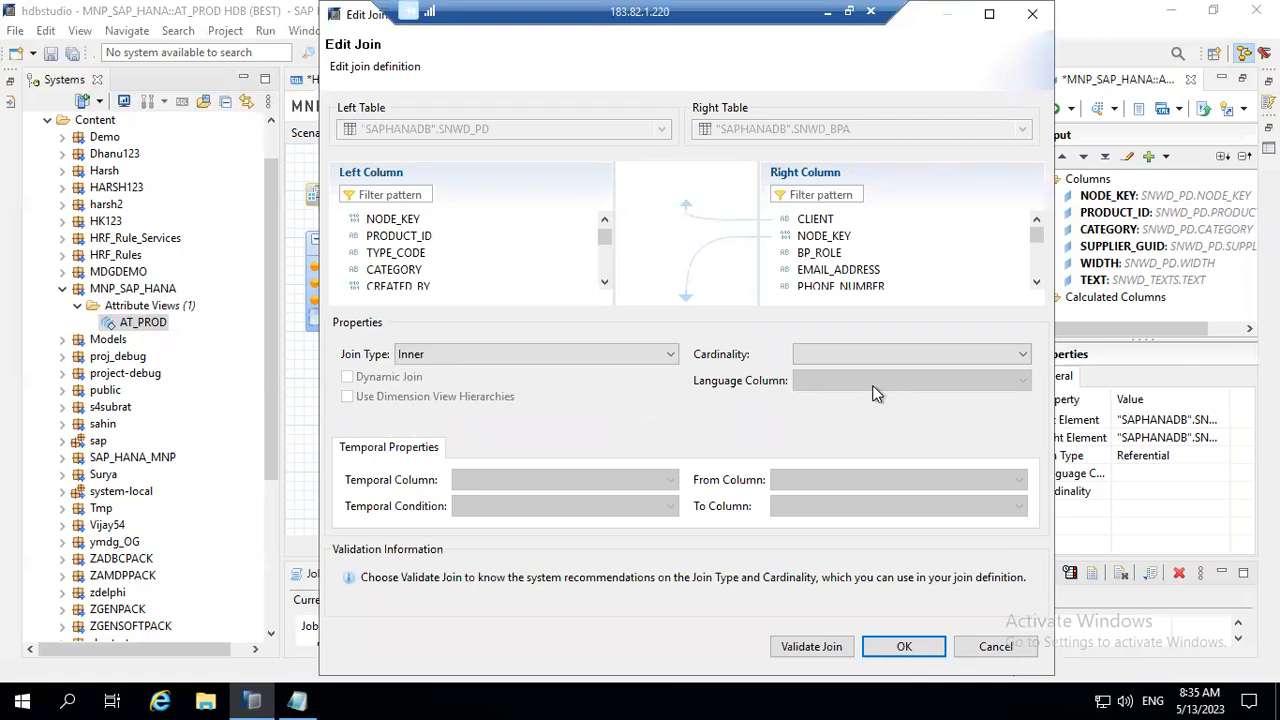
left_click(1005, 358)
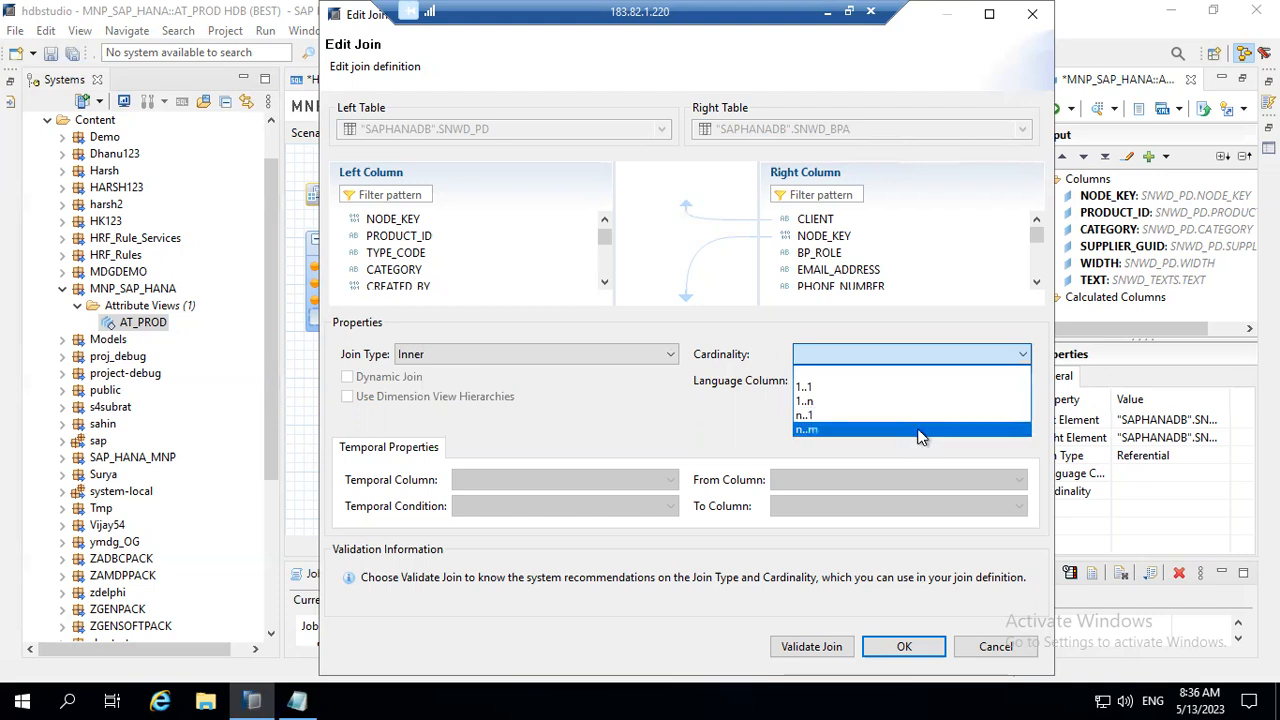
left_click(920, 388)
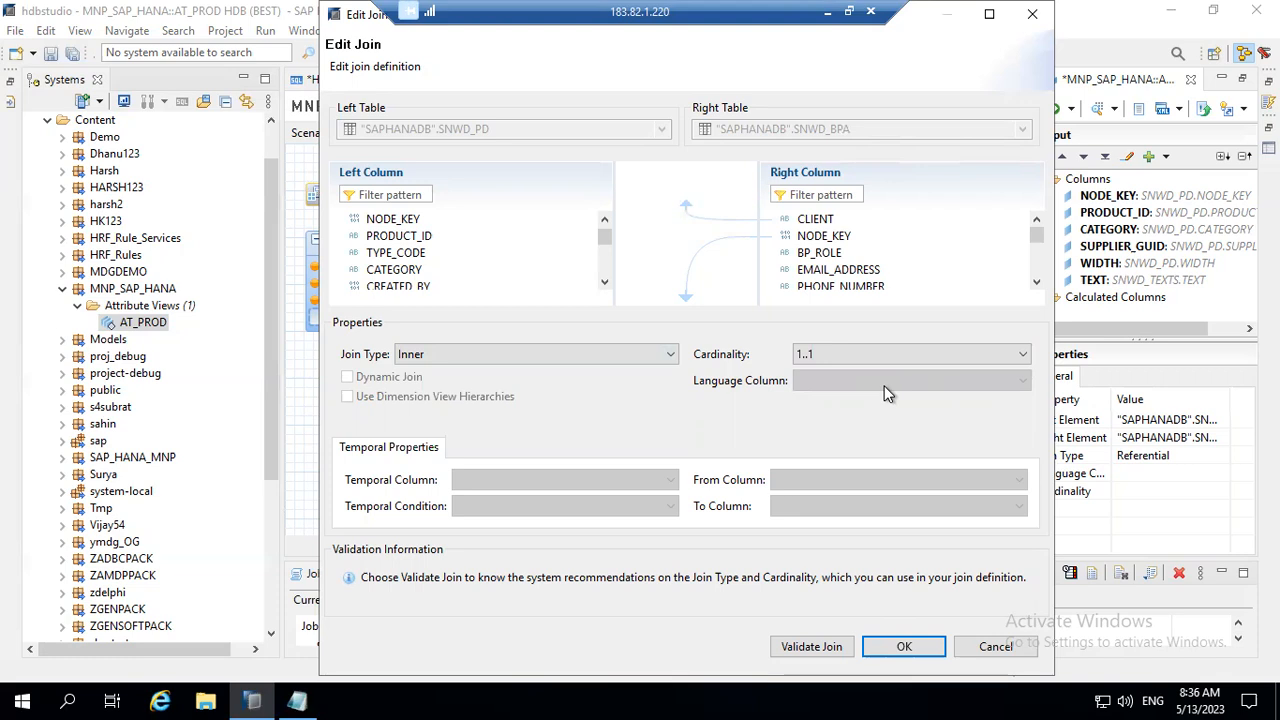
left_click(914, 647)
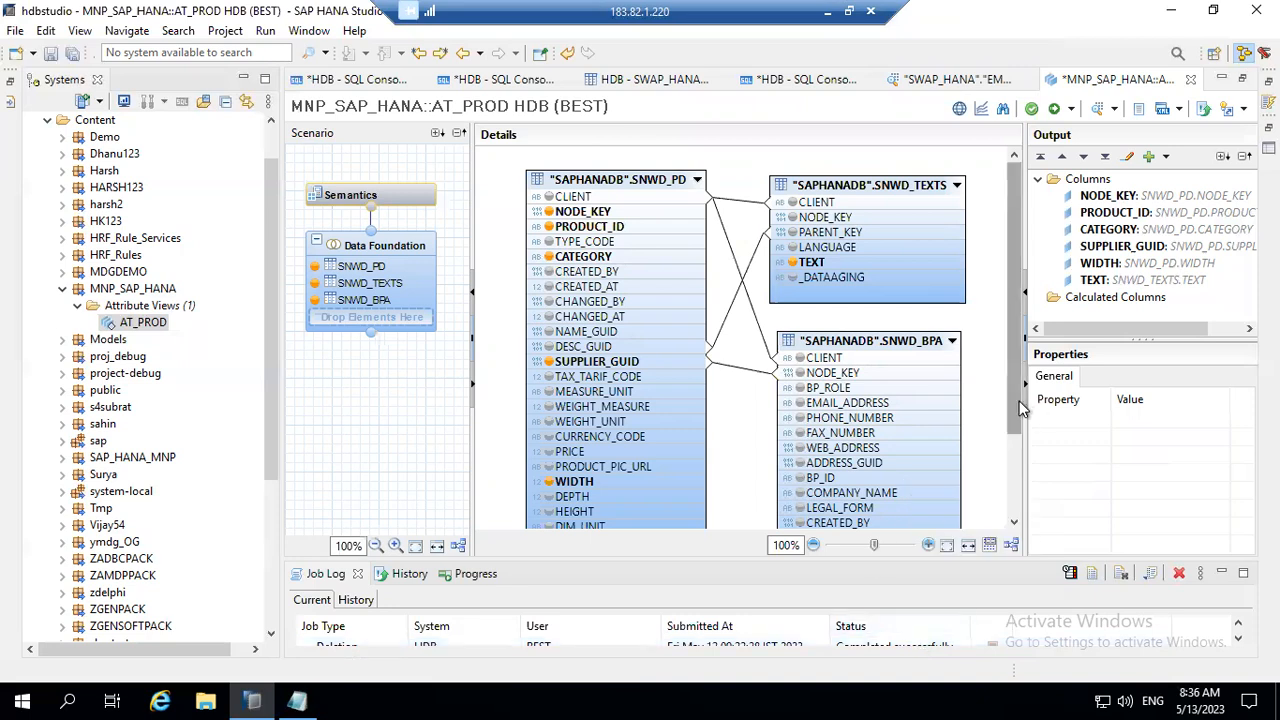
Step: Add the COMPANY_NAME and BP_ID columns of SNWD_BPA to the Data Foundation output
scroll(878, 405, "down", 3)
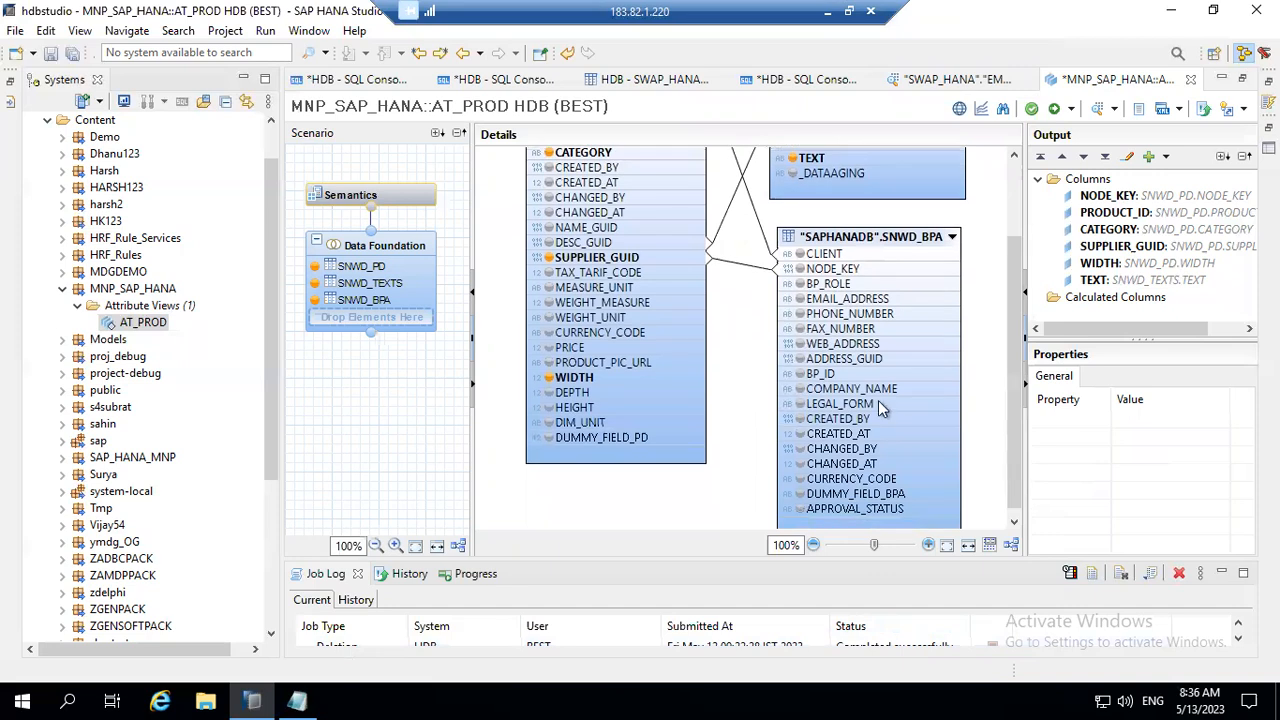
left_click(869, 391)
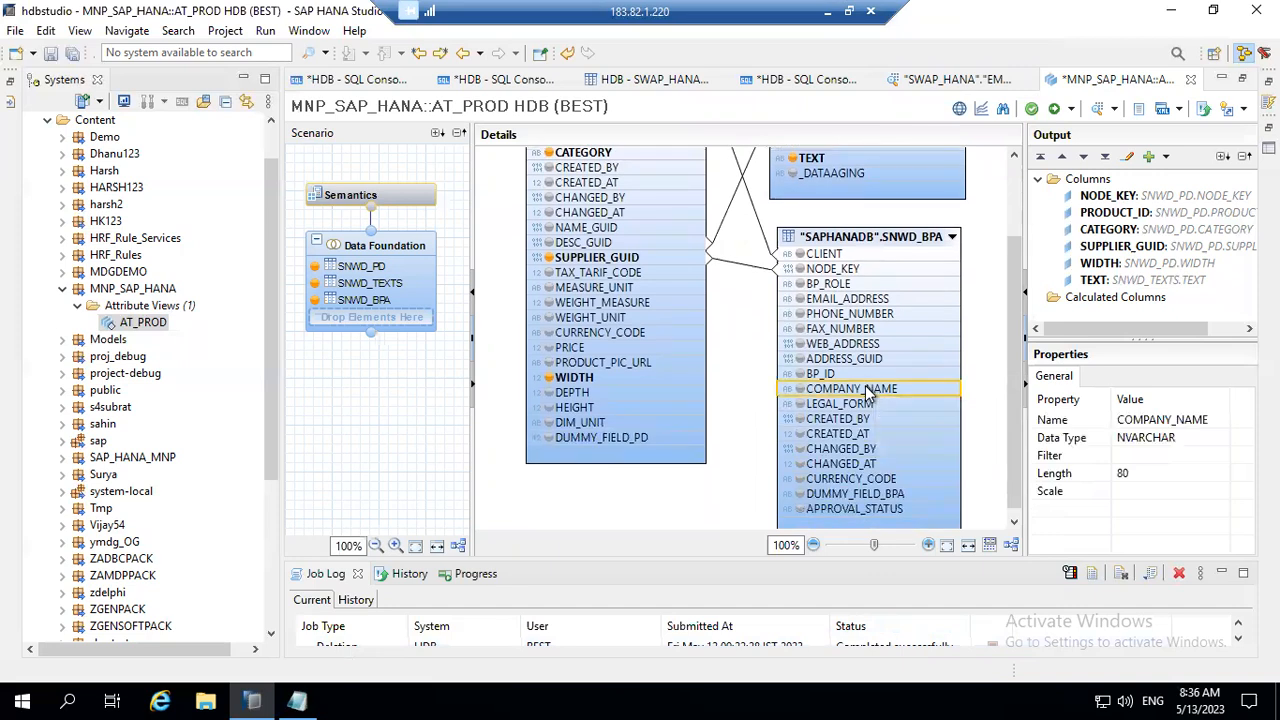
right_click(870, 392)
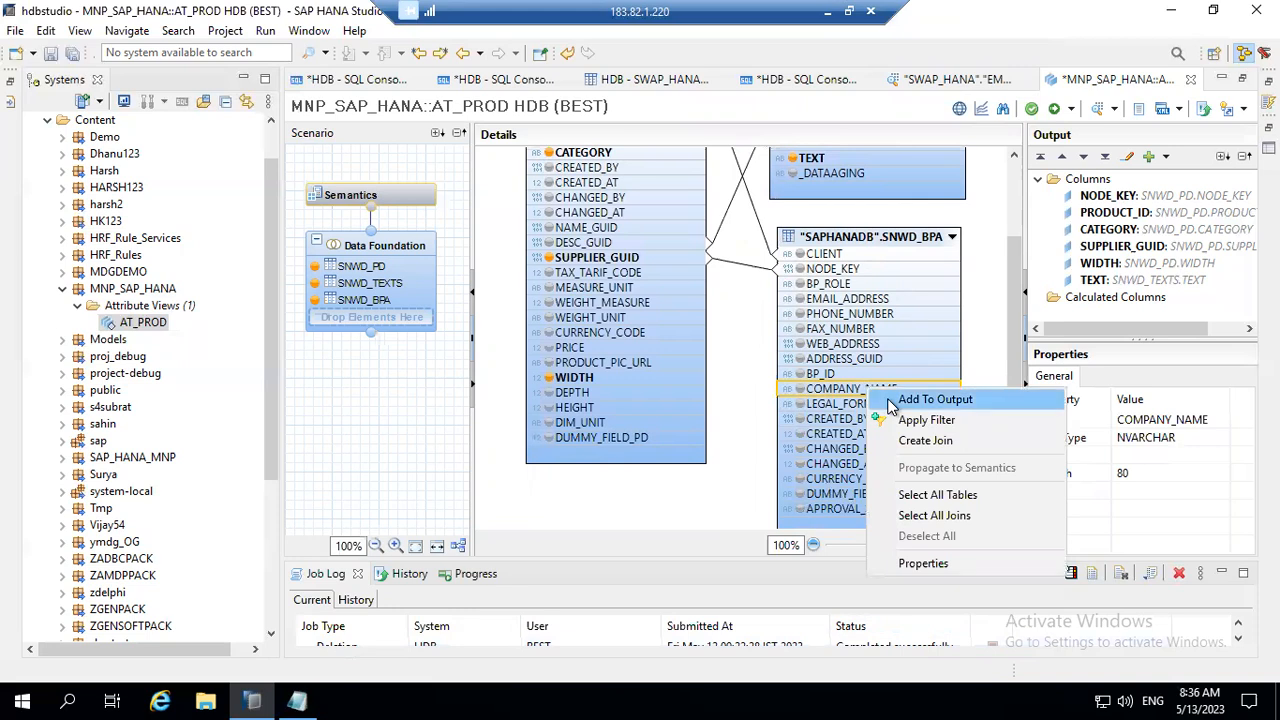
left_click(891, 401)
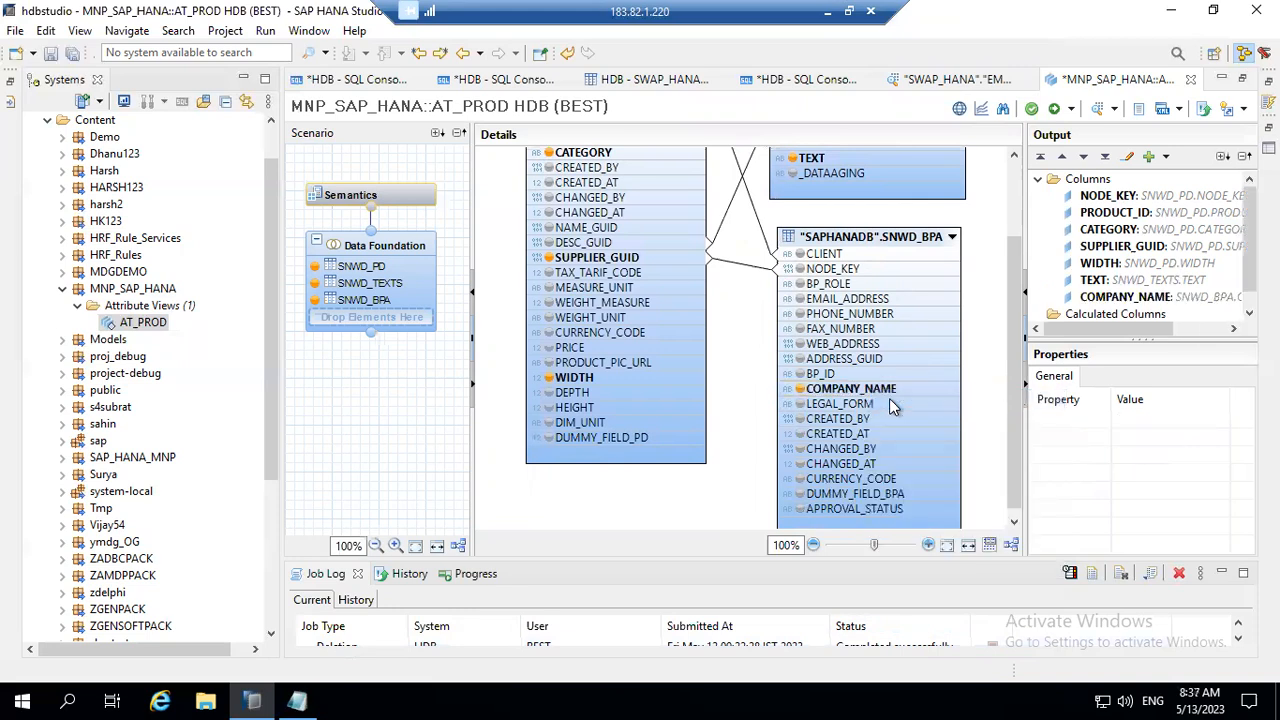
left_click(826, 375)
right_click(826, 378)
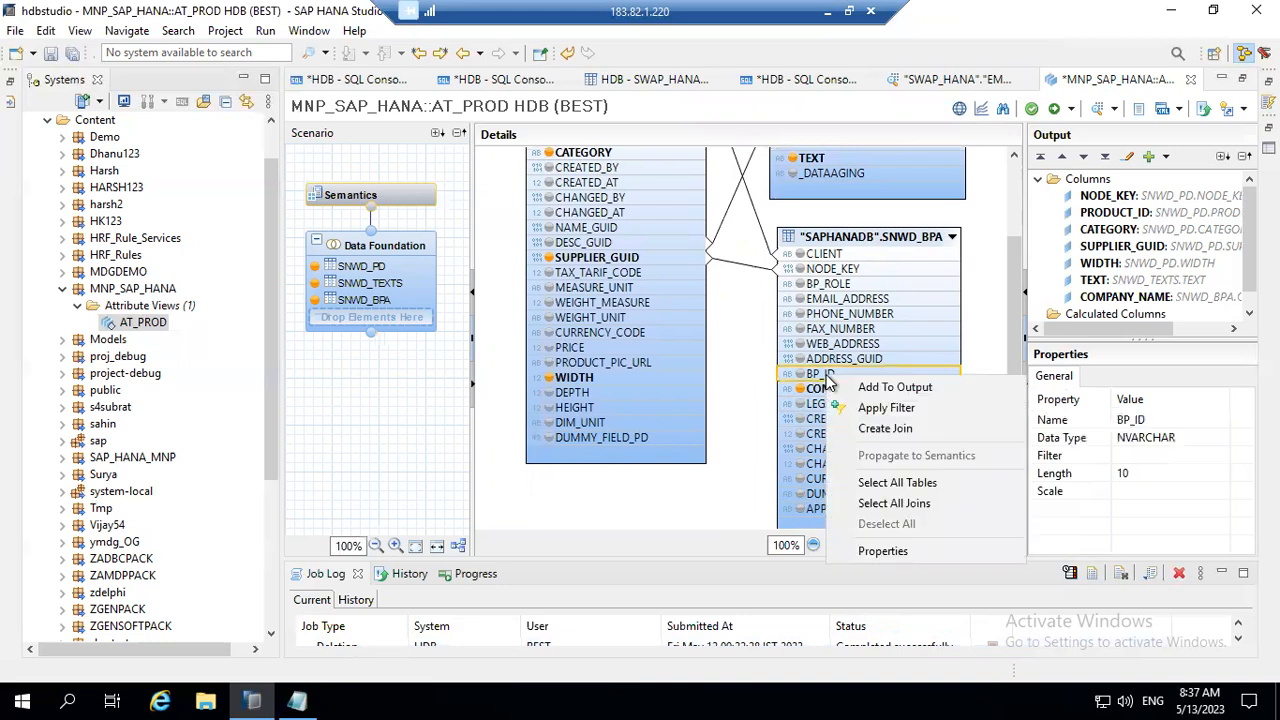
left_click(890, 387)
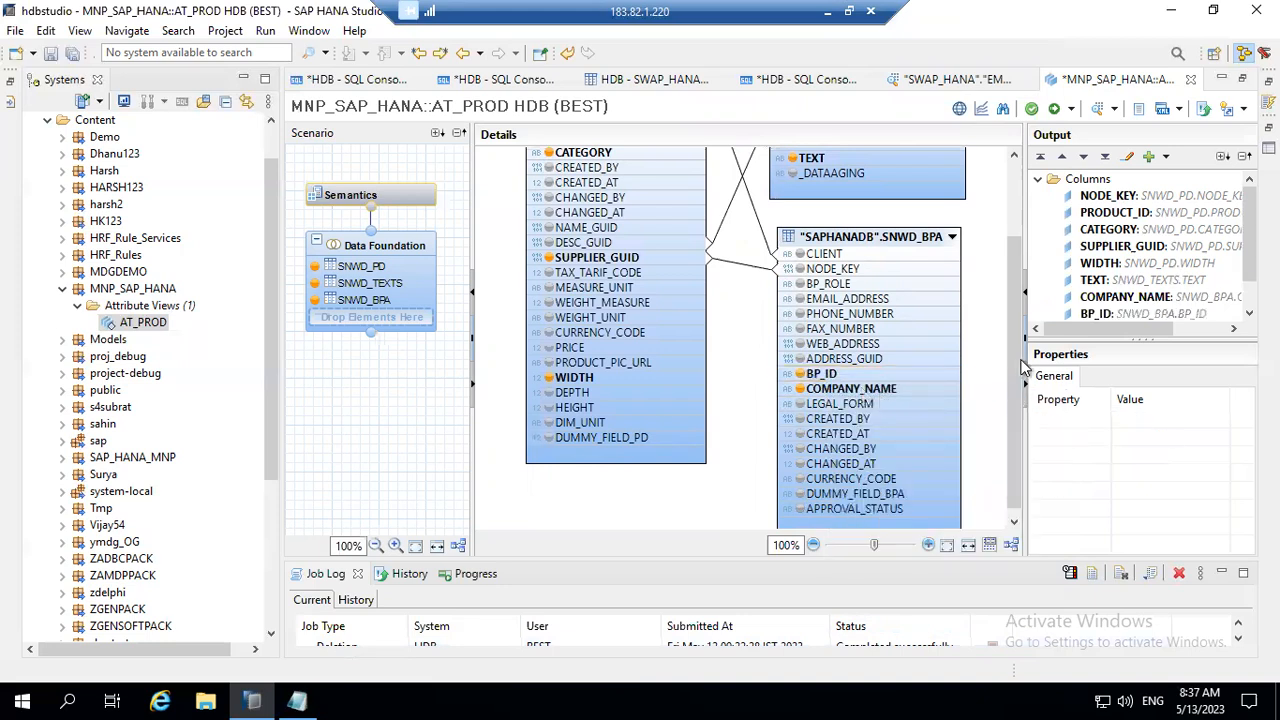
Step: Save and activate the AT_PROD attribute view
scroll(1013, 393, "down", 1)
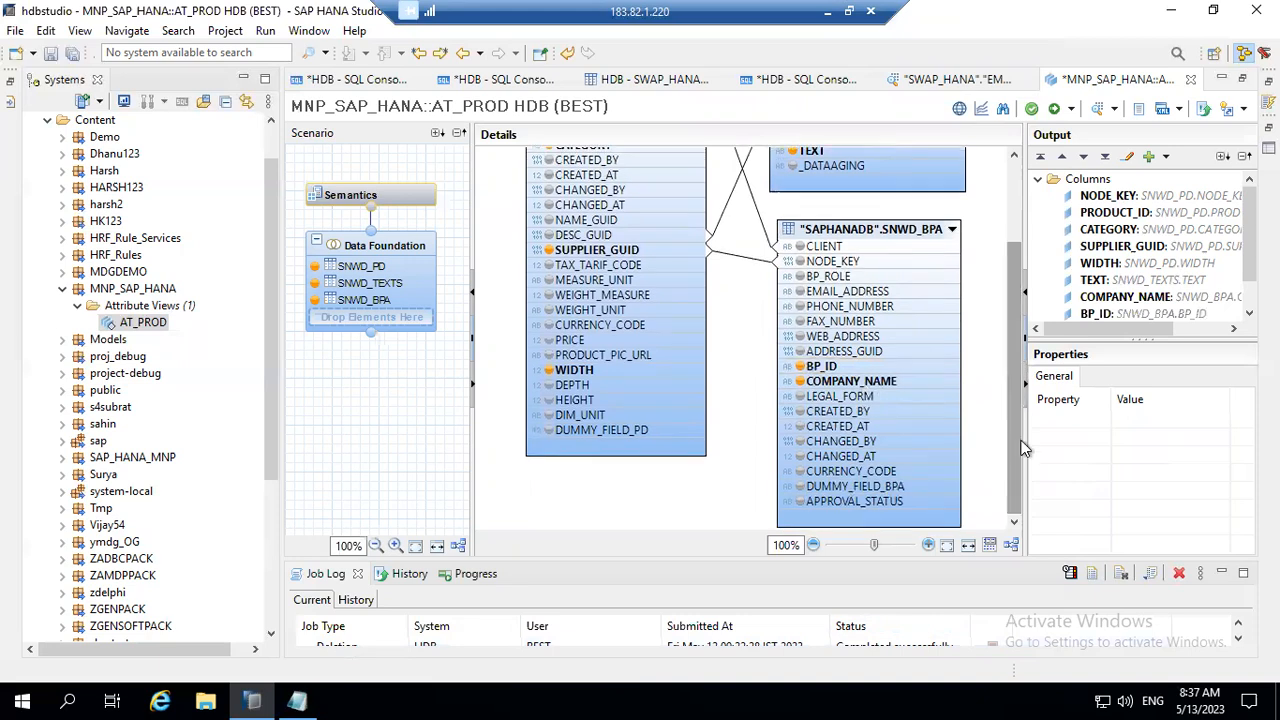
left_click(1069, 112)
left_click(1078, 127)
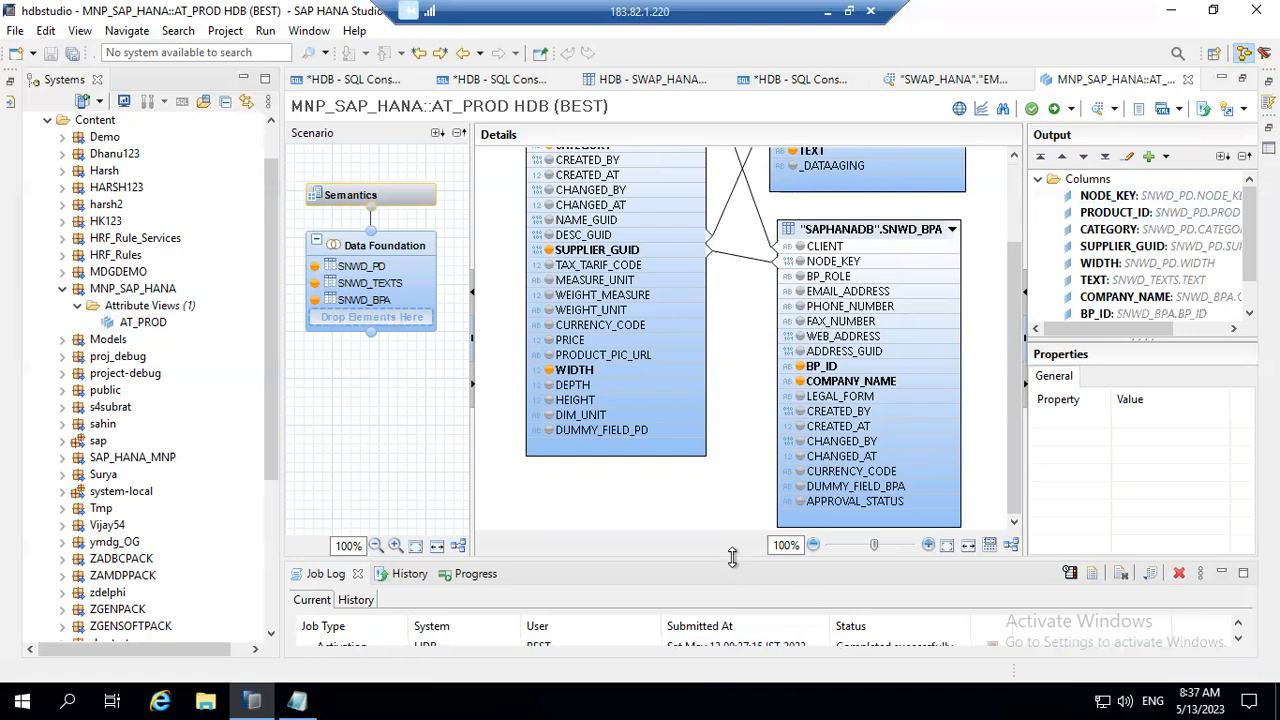
Step: Enlarge the job log and check the status of the latest activation job against the earlier entries
left_click_drag(732, 557, 729, 511)
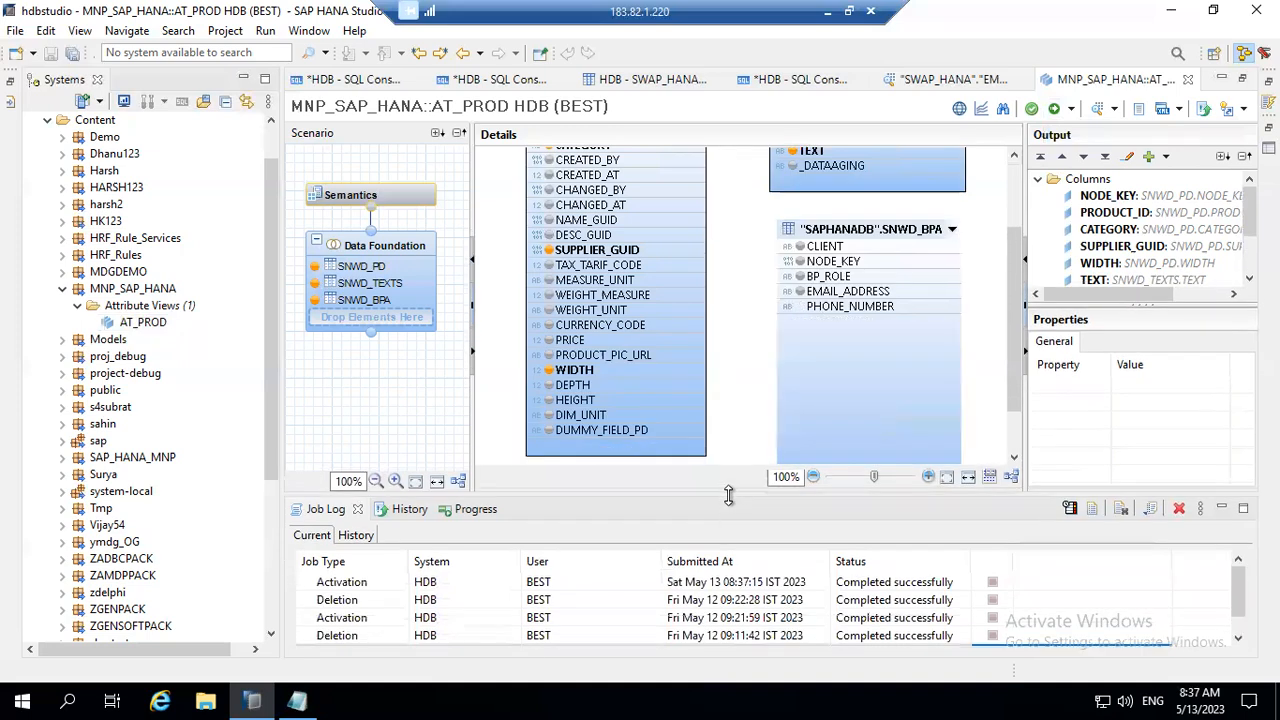
left_click(687, 585)
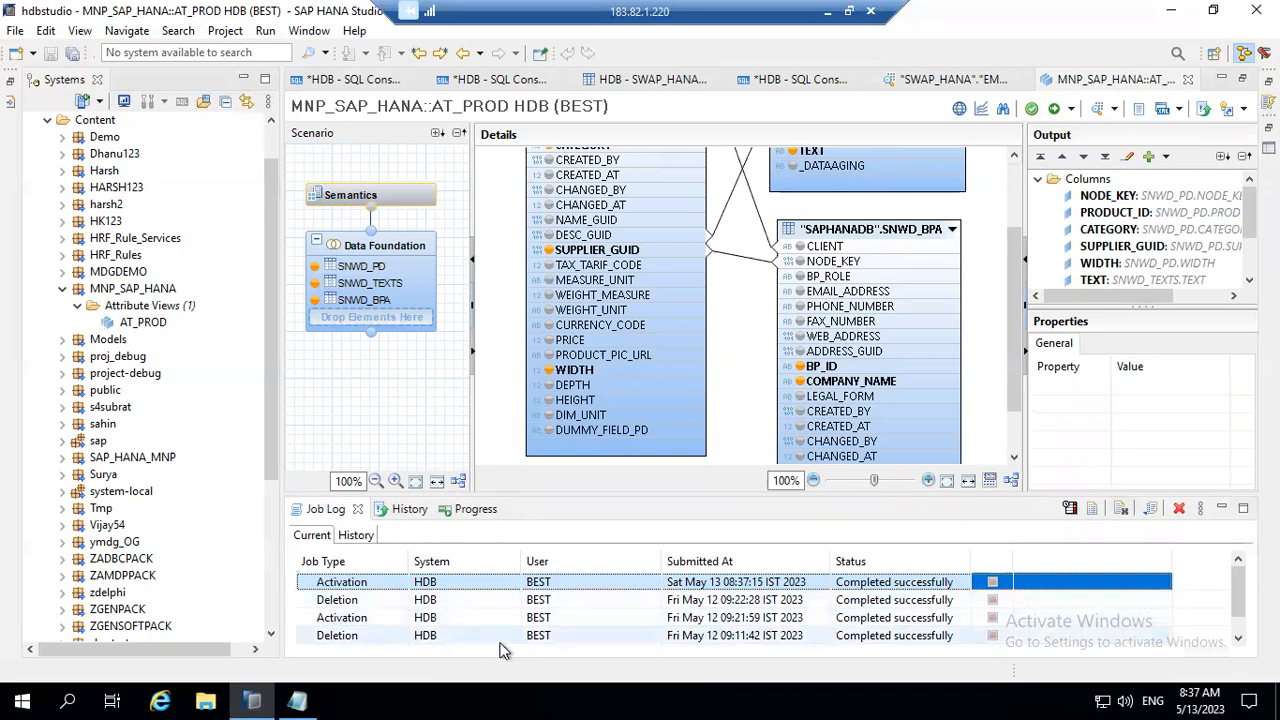
left_click(695, 618)
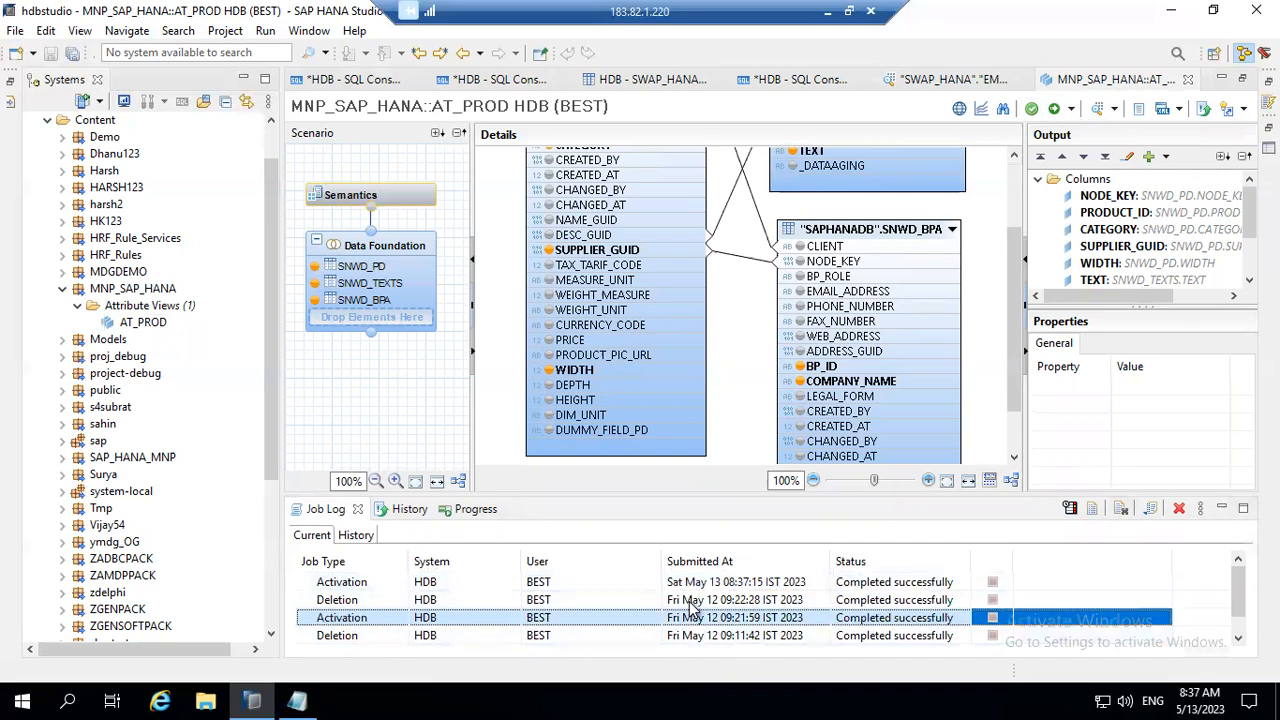
left_click(690, 600)
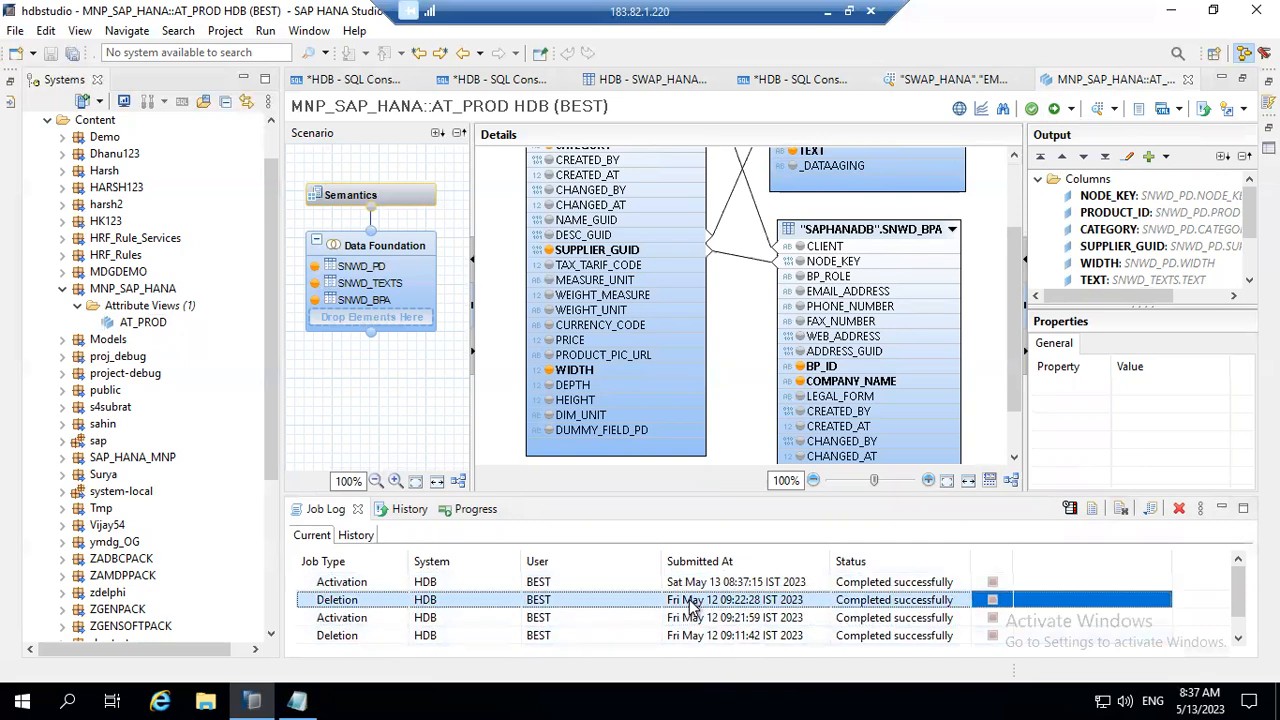
left_click(683, 586)
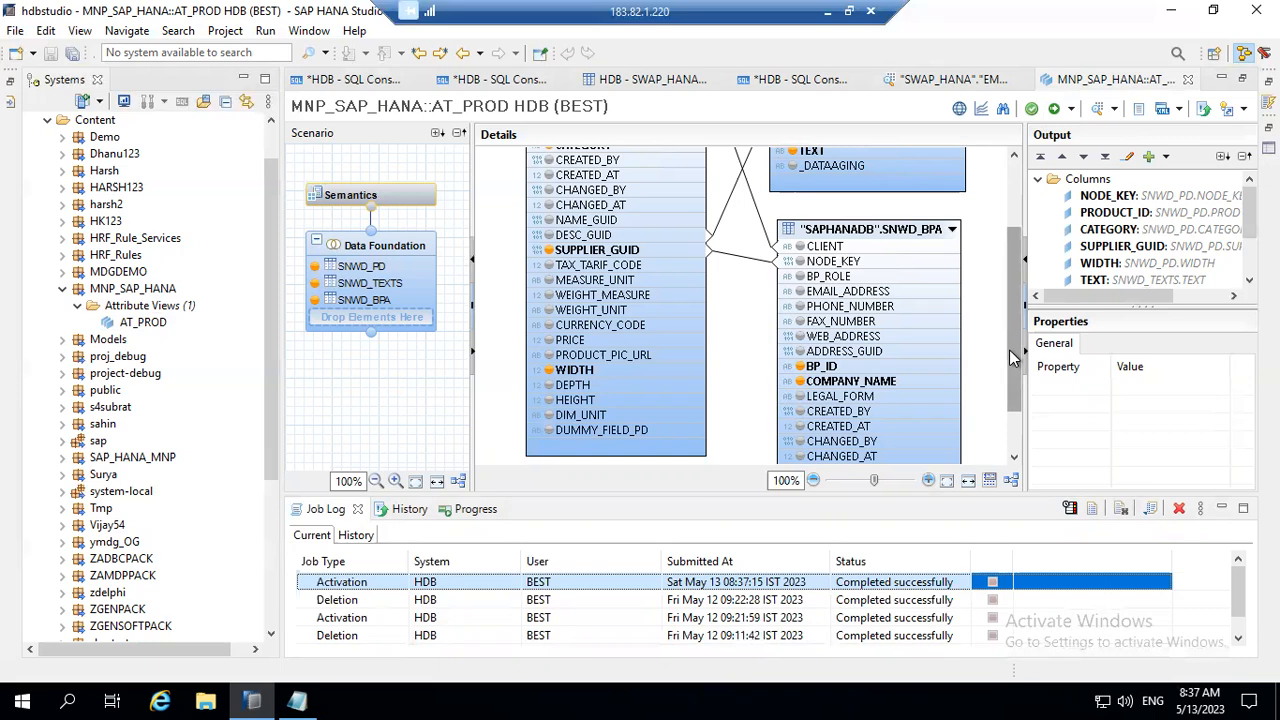
Step: Open the AT_PROD view in the data preview editor and examine the first raw data rows with their company names
left_click_drag(1013, 352, 1004, 228)
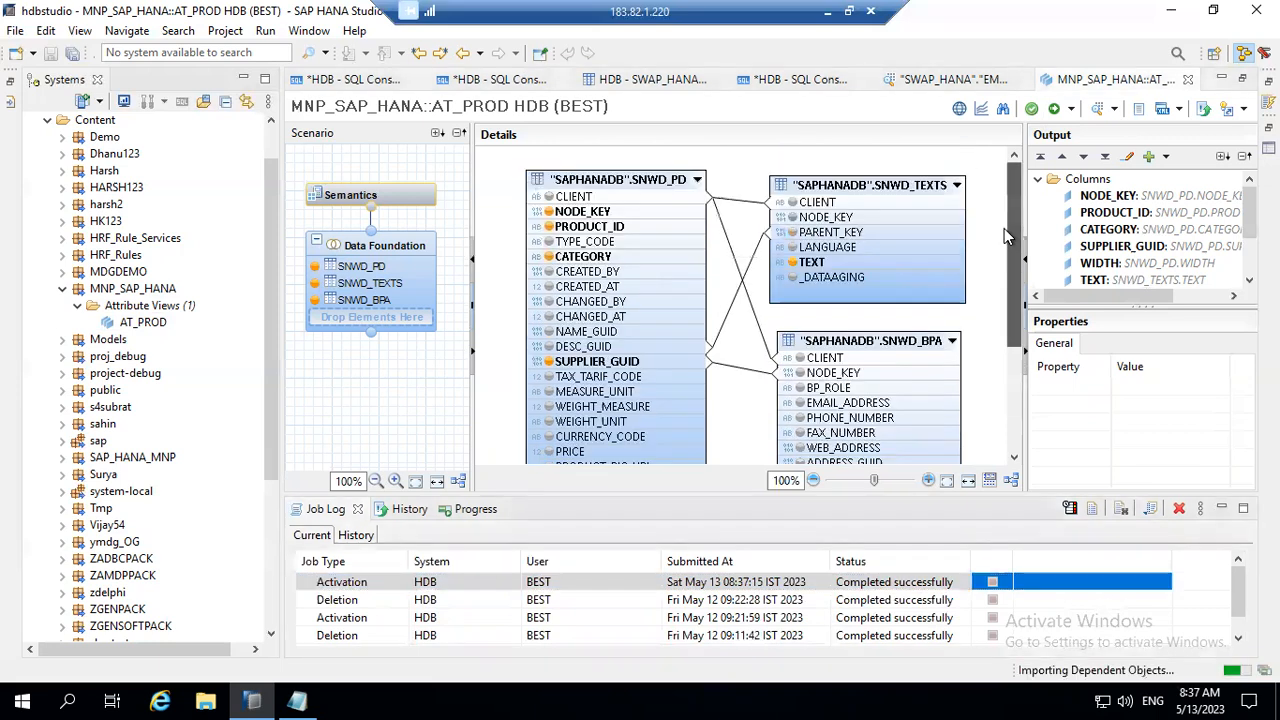
left_click(1116, 109)
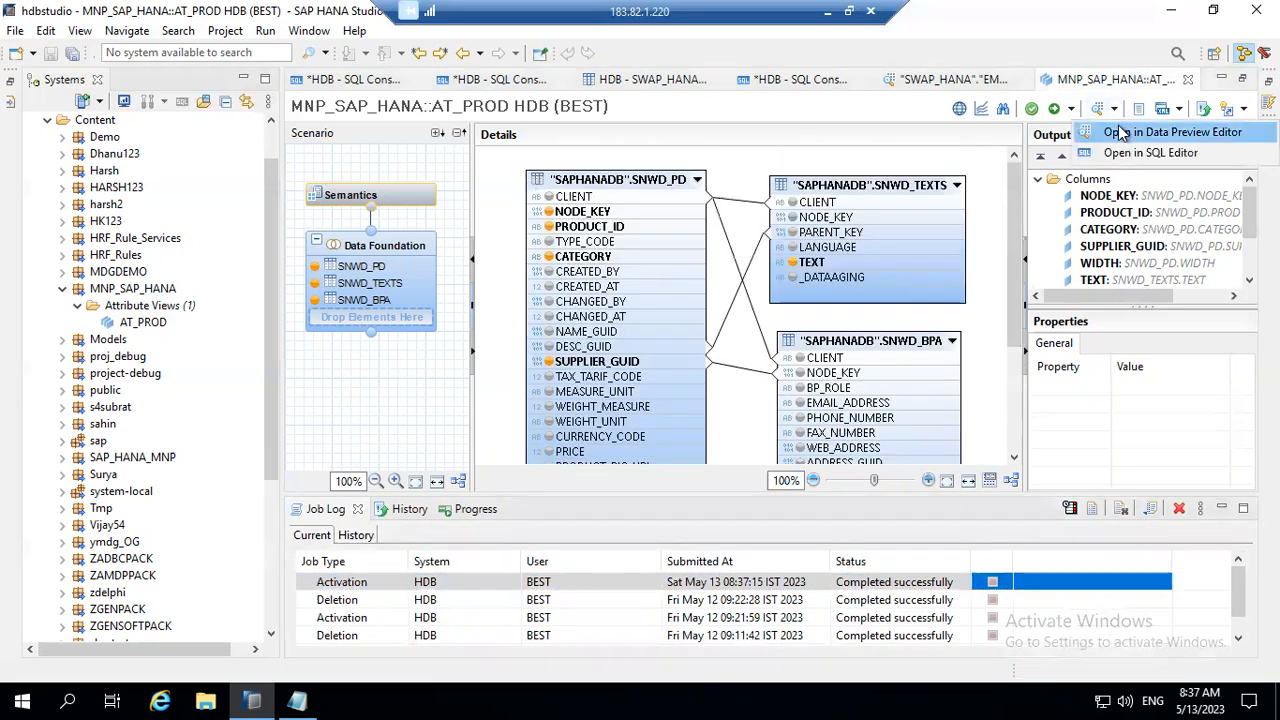
left_click(1105, 131)
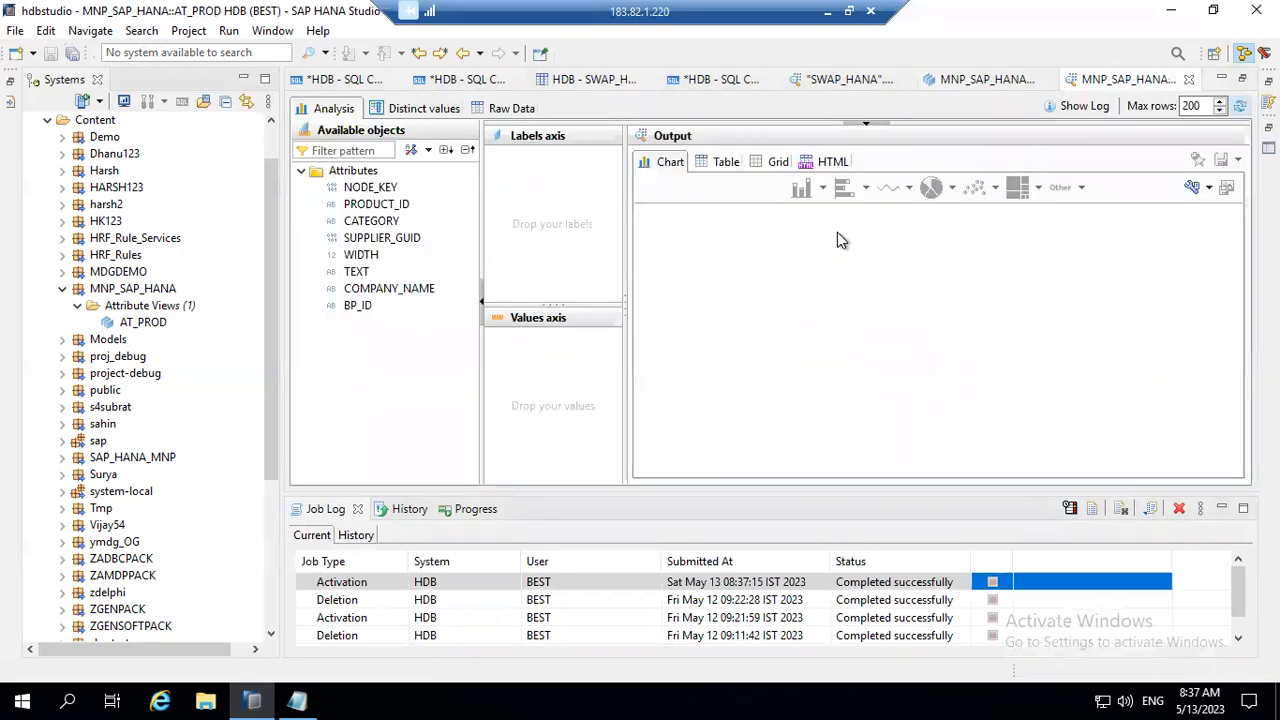
left_click(518, 110)
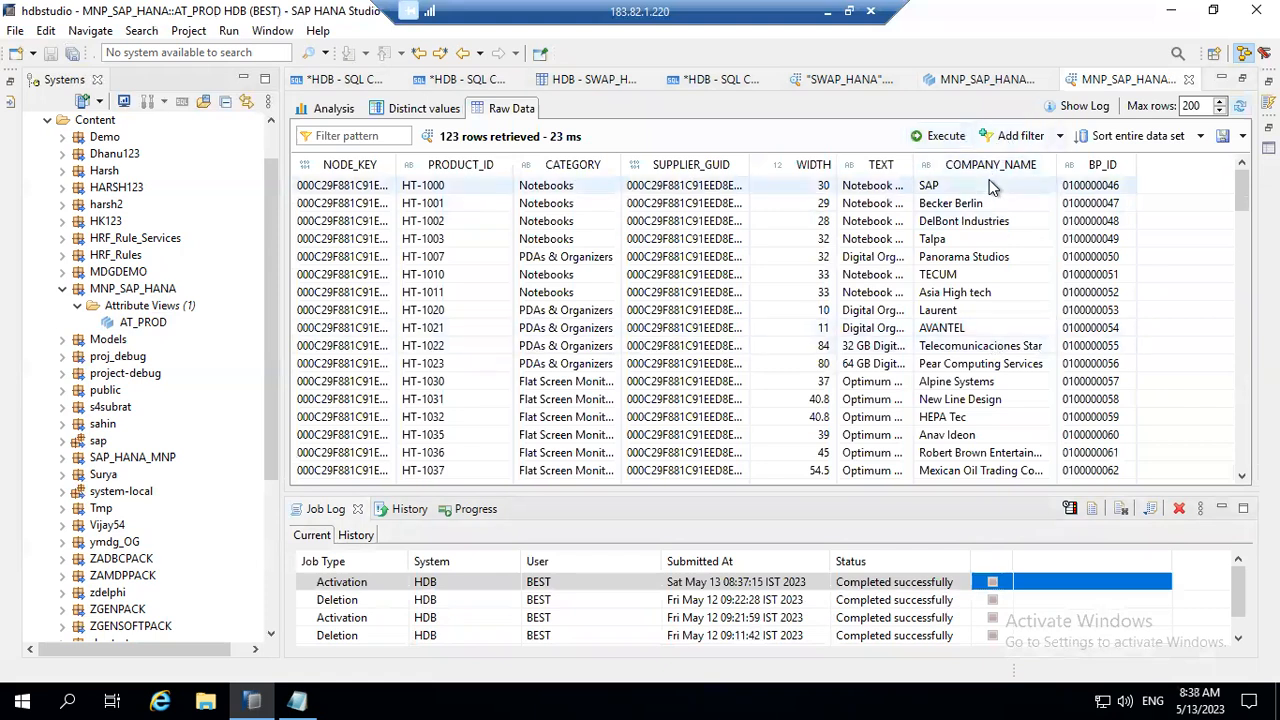
left_click(559, 192)
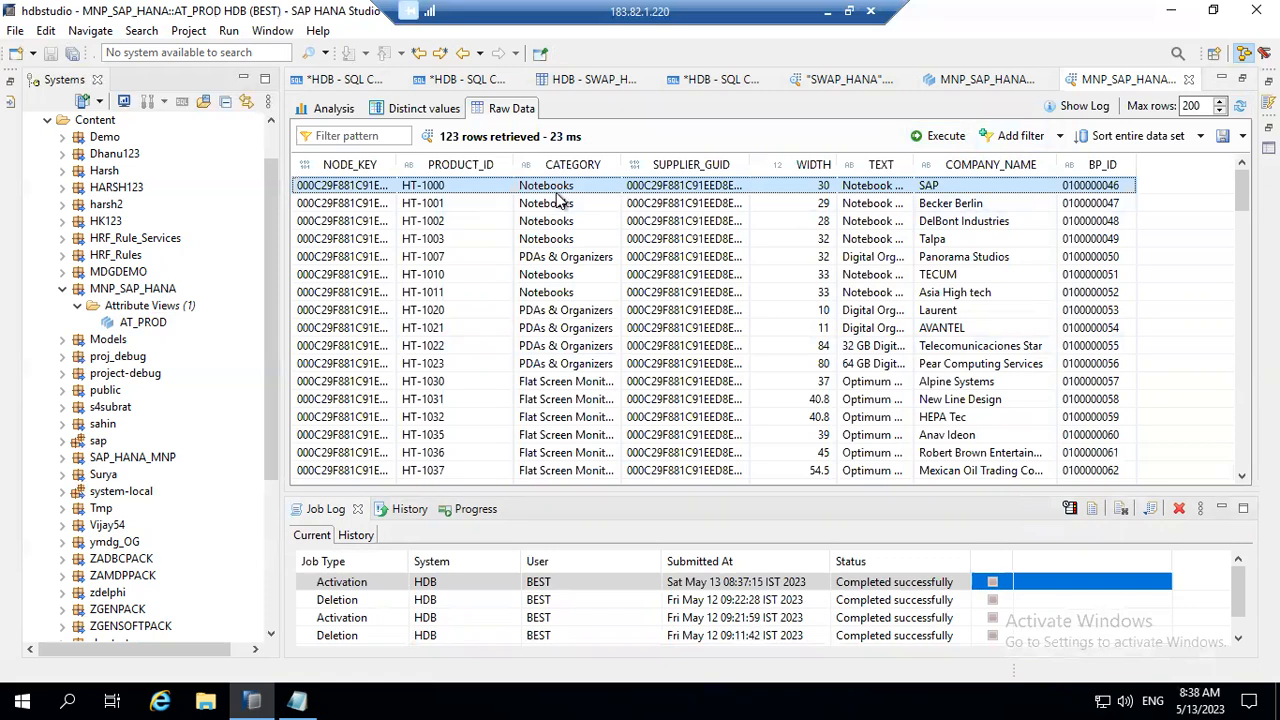
left_click(942, 204)
left_click(941, 219)
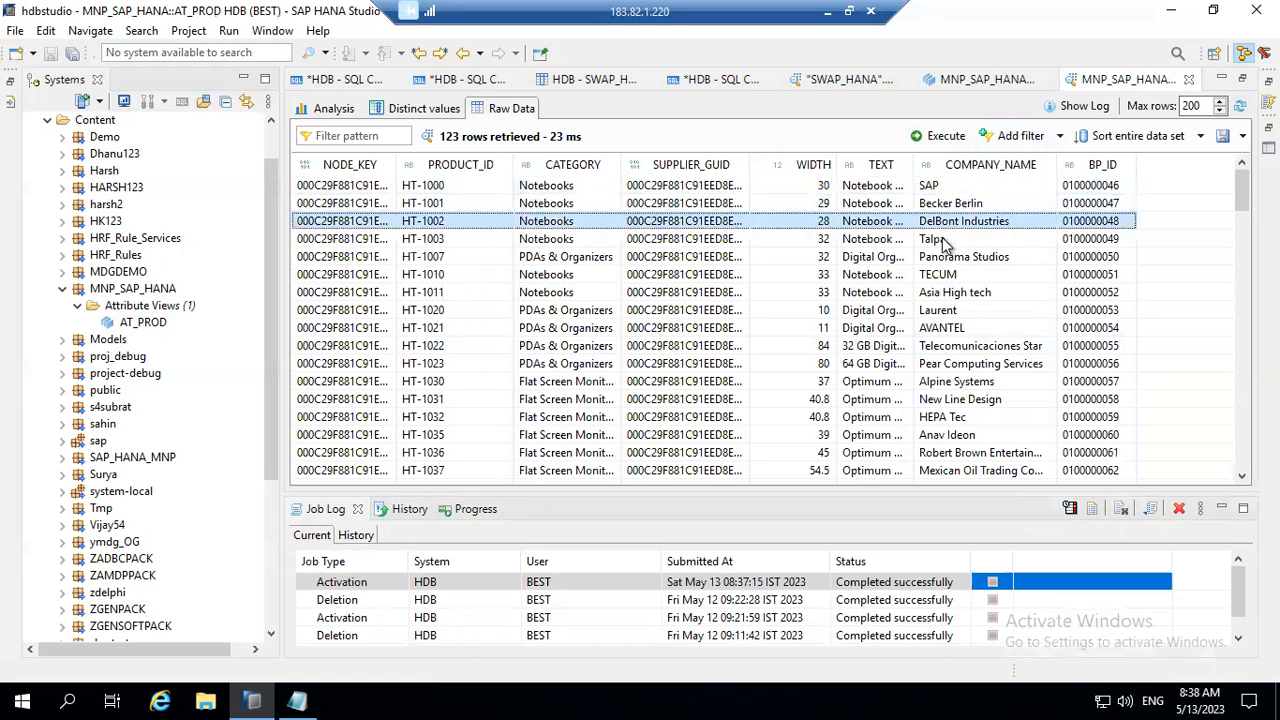
left_click(943, 239)
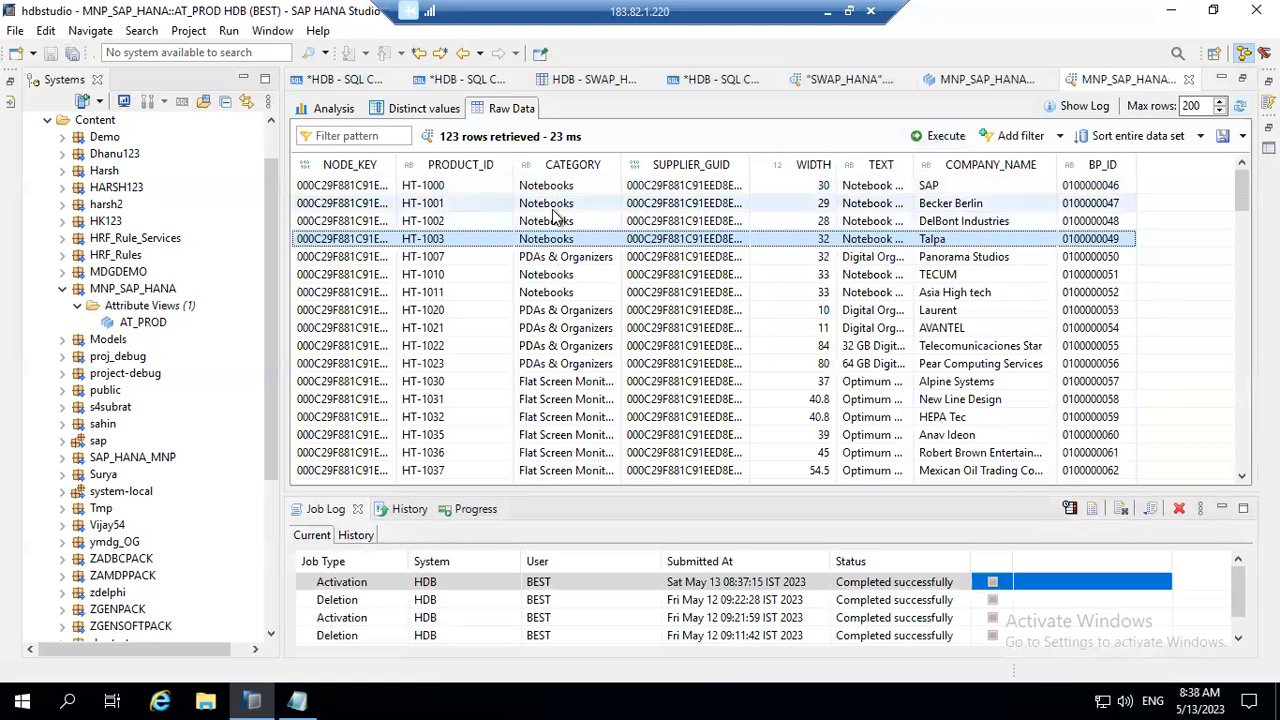
Step: Chart the AT_PROD preview data in the analysis view with CATEGORY as labels and COMPANY_NAME as values
left_click(338, 108)
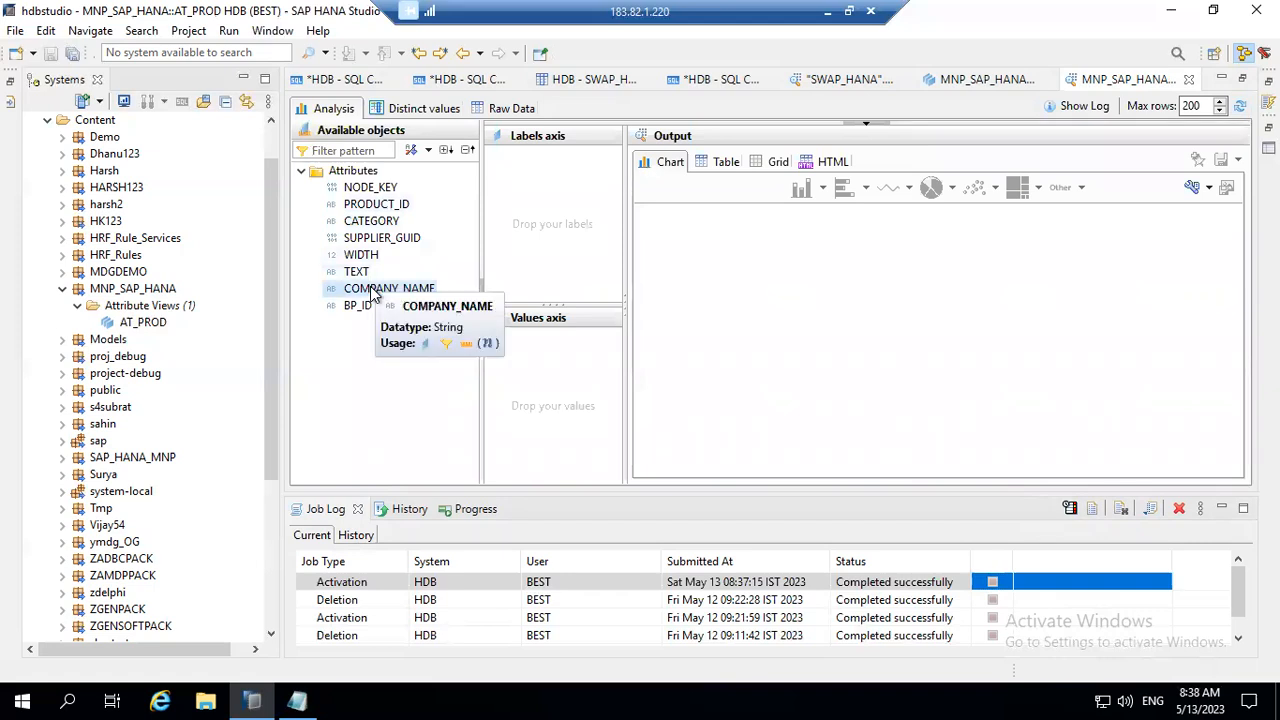
left_click_drag(372, 222, 540, 185)
left_click_drag(400, 290, 550, 355)
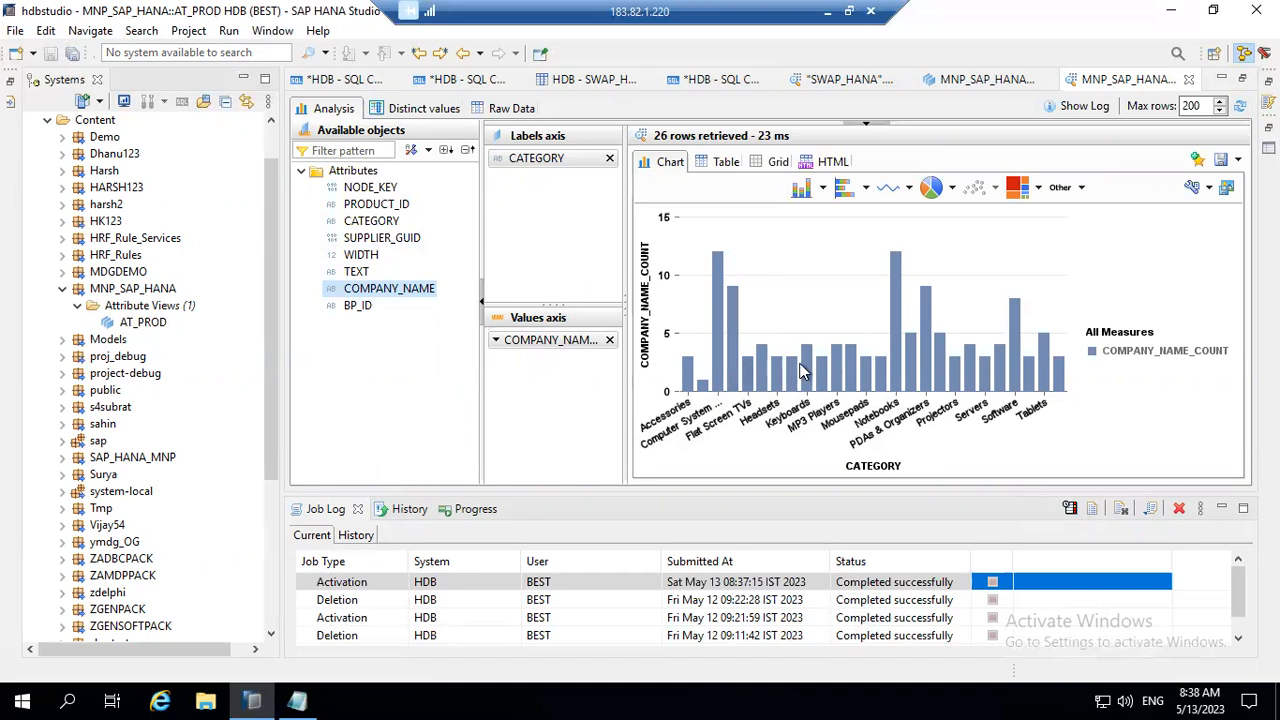
Step: Clear both chart axes, then assign COMPANY_NAME as the label and CATEGORY as the value
left_click_drag(558, 342, 527, 394)
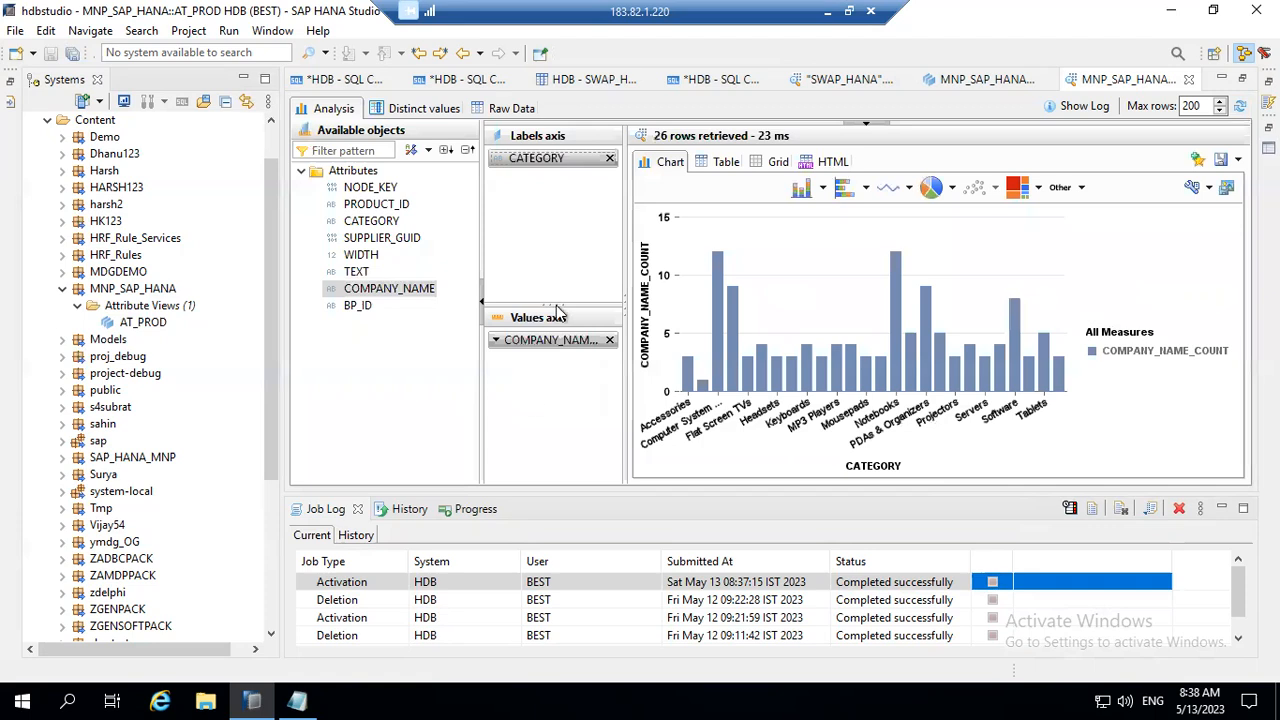
left_click(609, 158)
left_click(610, 340)
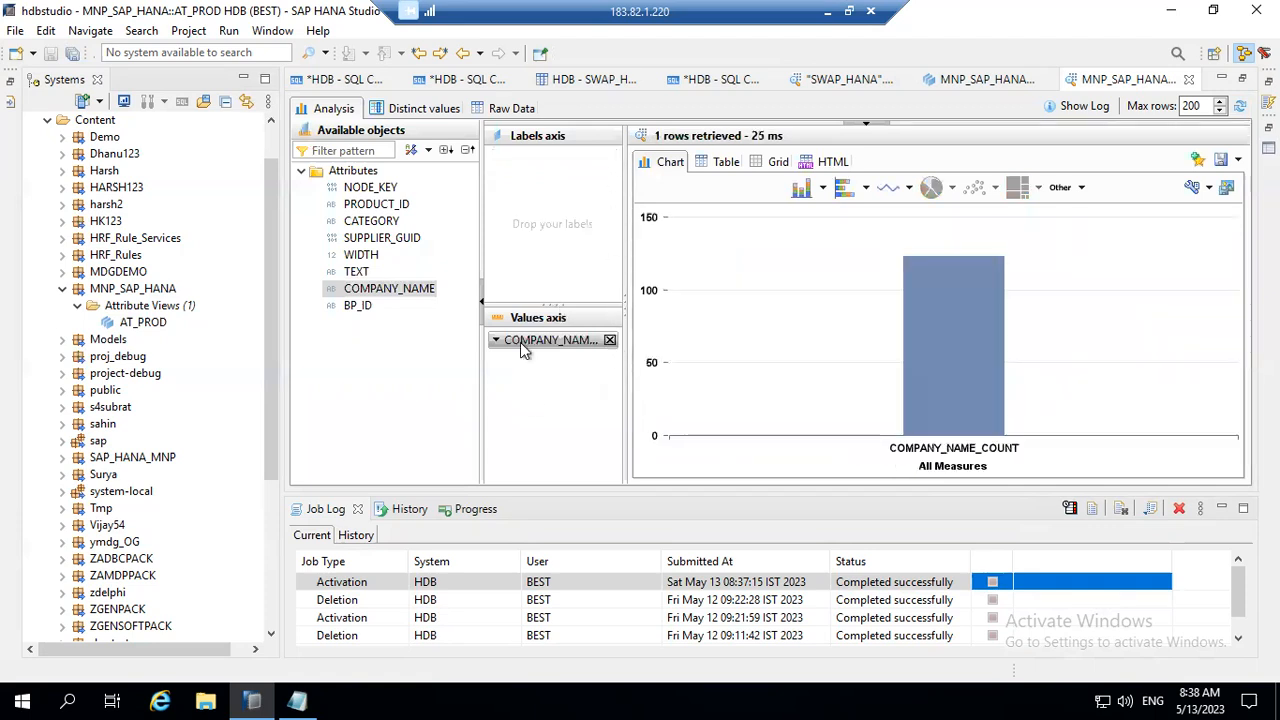
left_click_drag(398, 289, 569, 177)
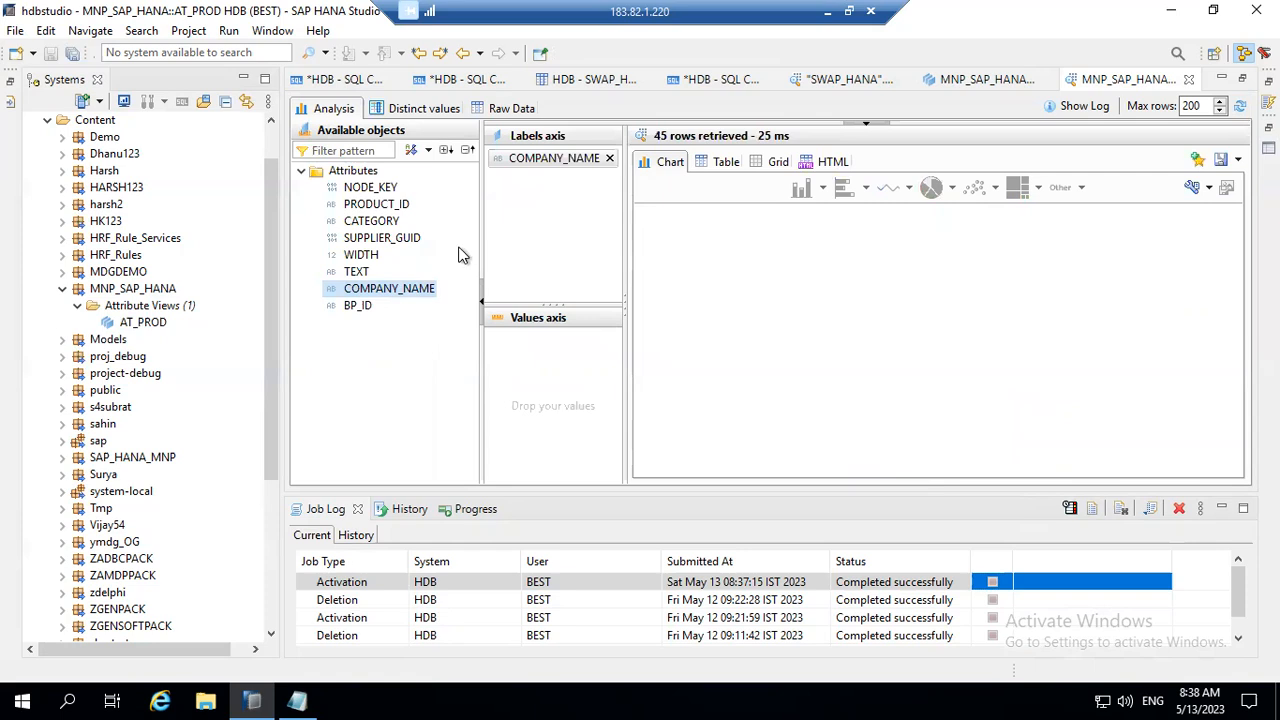
left_click_drag(372, 221, 575, 356)
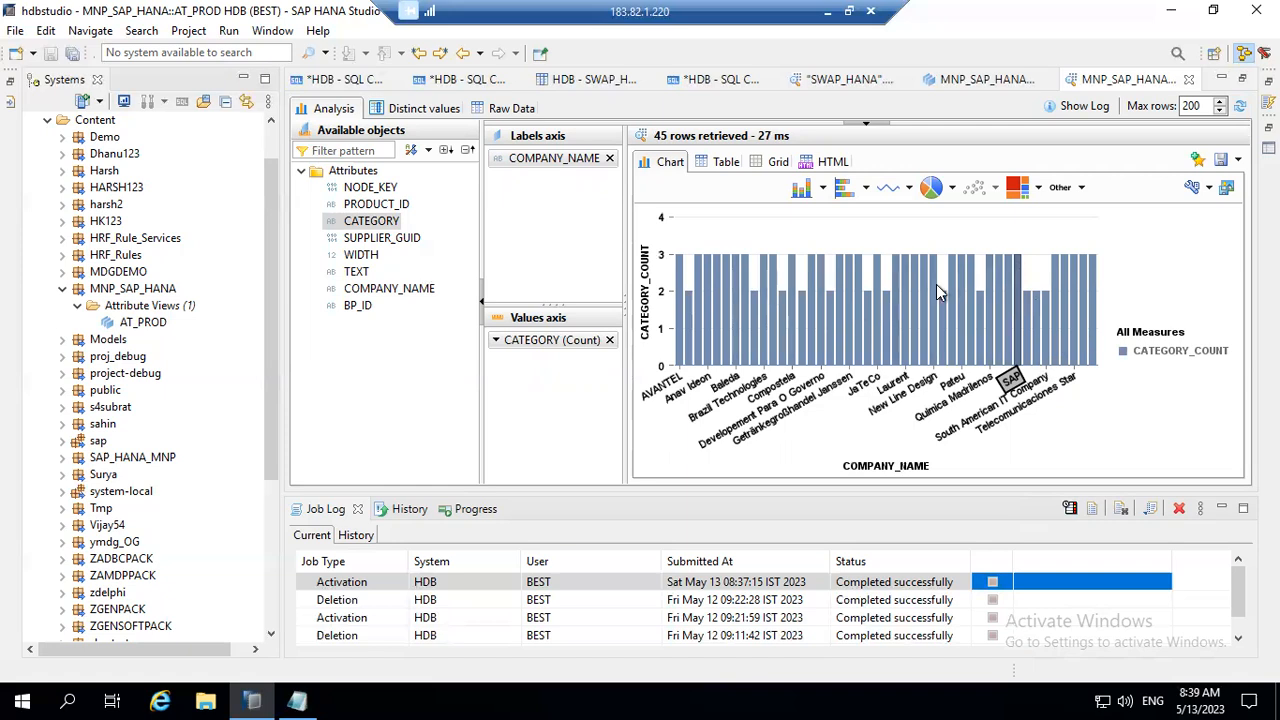
Step: Show the distinct values of the AT_PROD preview, ending on its raw data rows
left_click(438, 106)
left_click(498, 110)
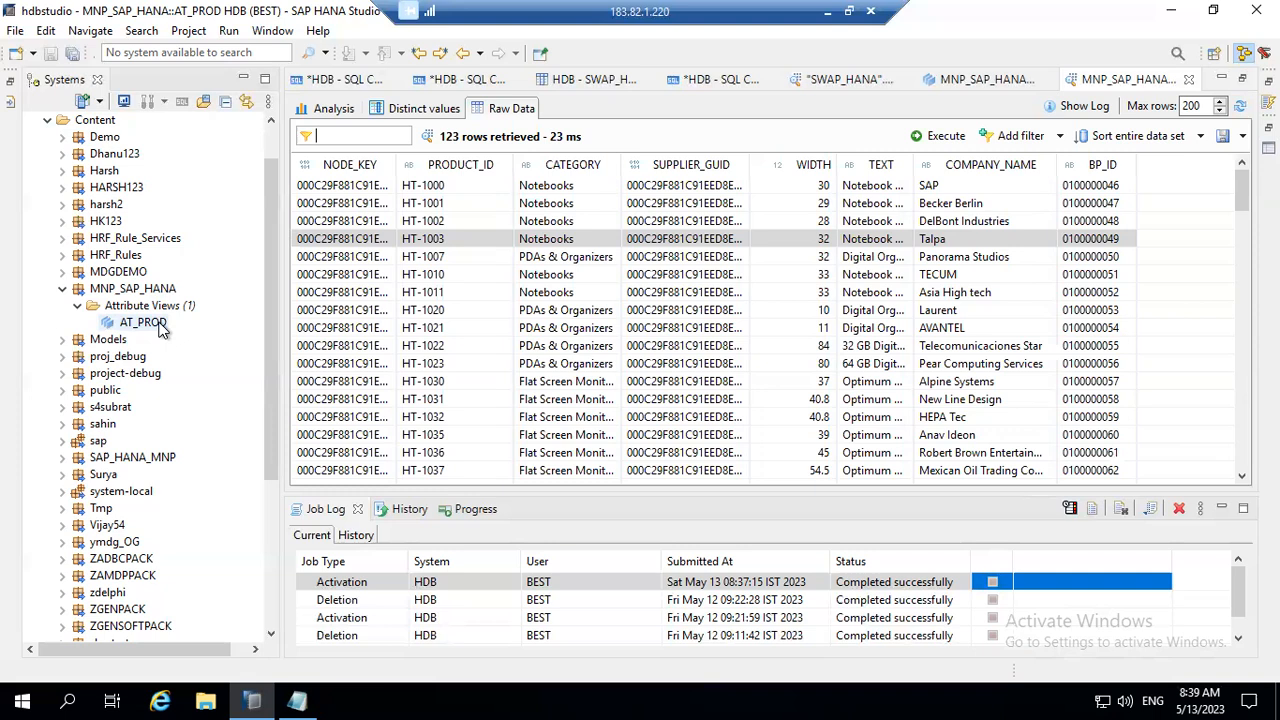
Step: Switch to the ABAP HANA class notes in Word and review the attribute view notes, highlighting "key column" in note 1
left_click(826, 12)
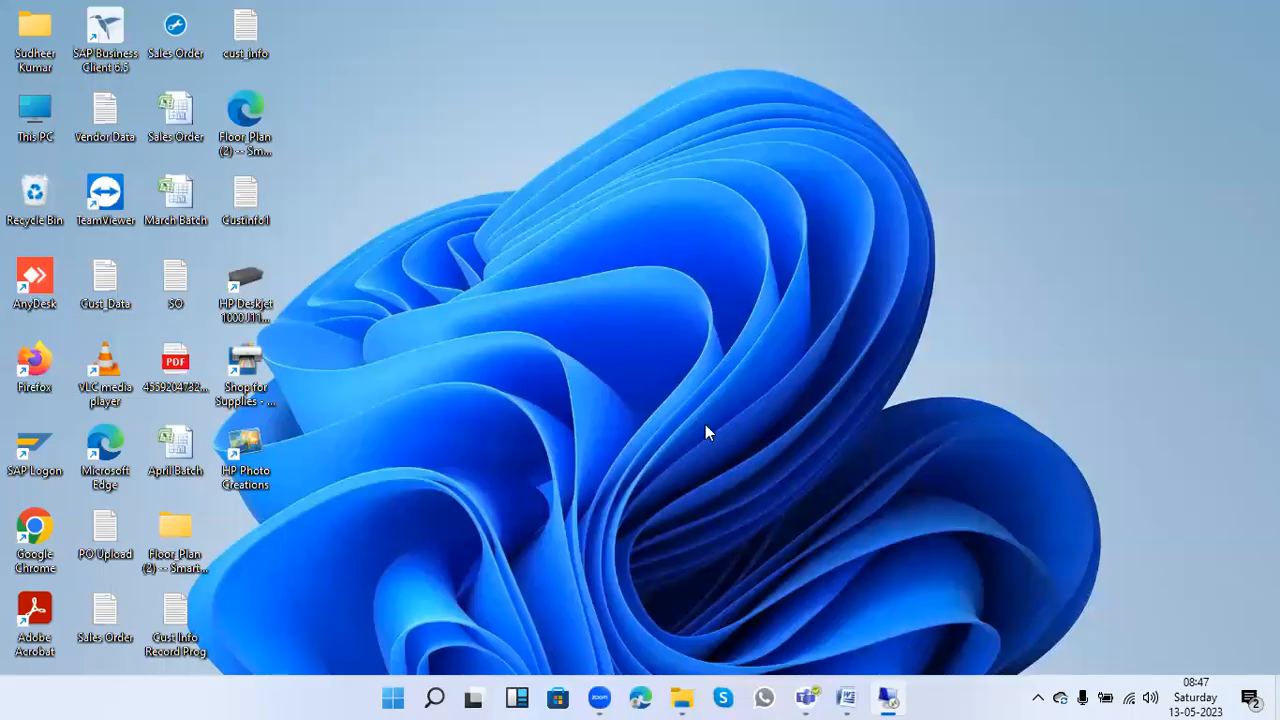
left_click(848, 697)
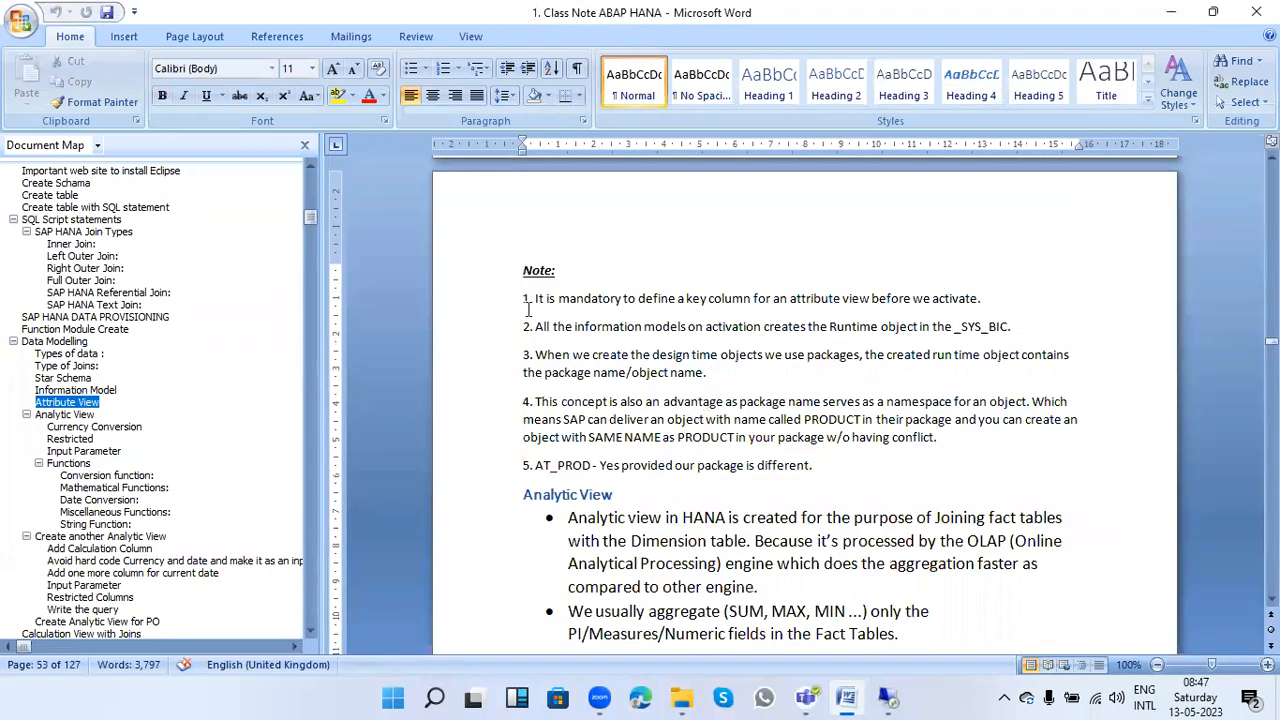
left_click_drag(524, 298, 815, 473)
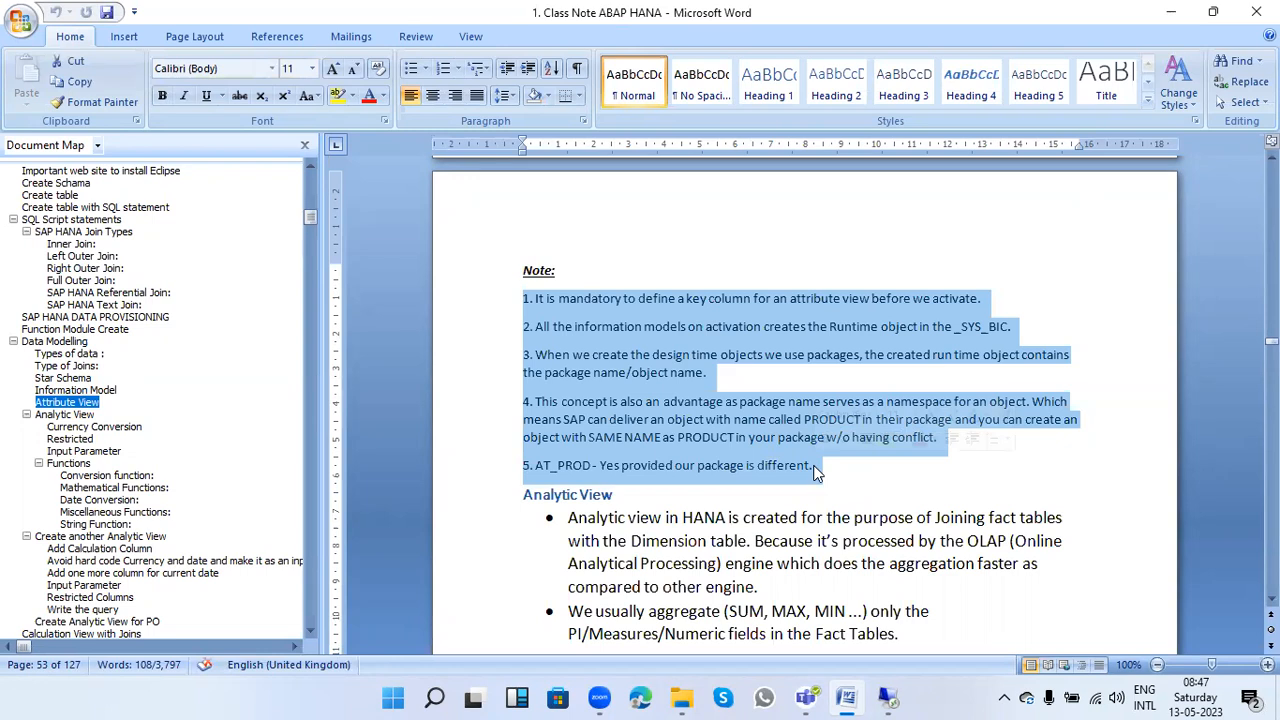
left_click(747, 300)
left_click_drag(688, 300, 752, 304)
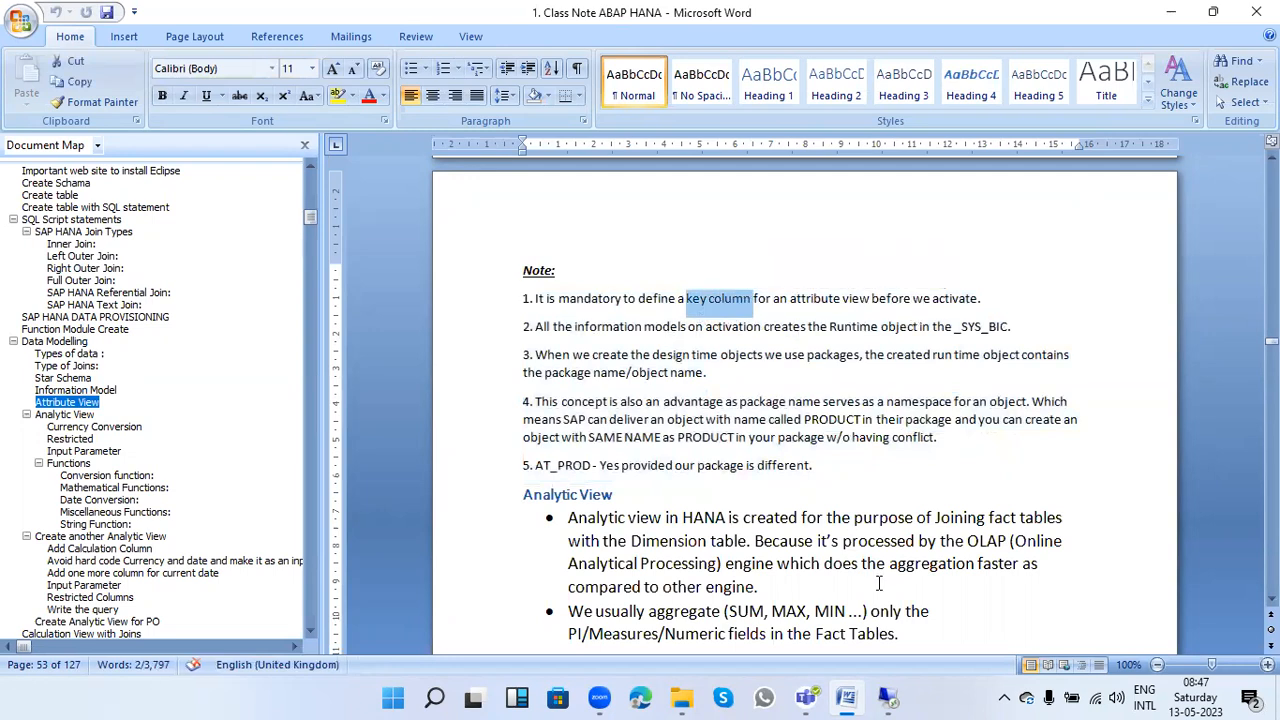
Step: Return to SAP HANA Studio and inspect the Key property of the NODE_KEY output column in the AT_PROD view
left_click(886, 698)
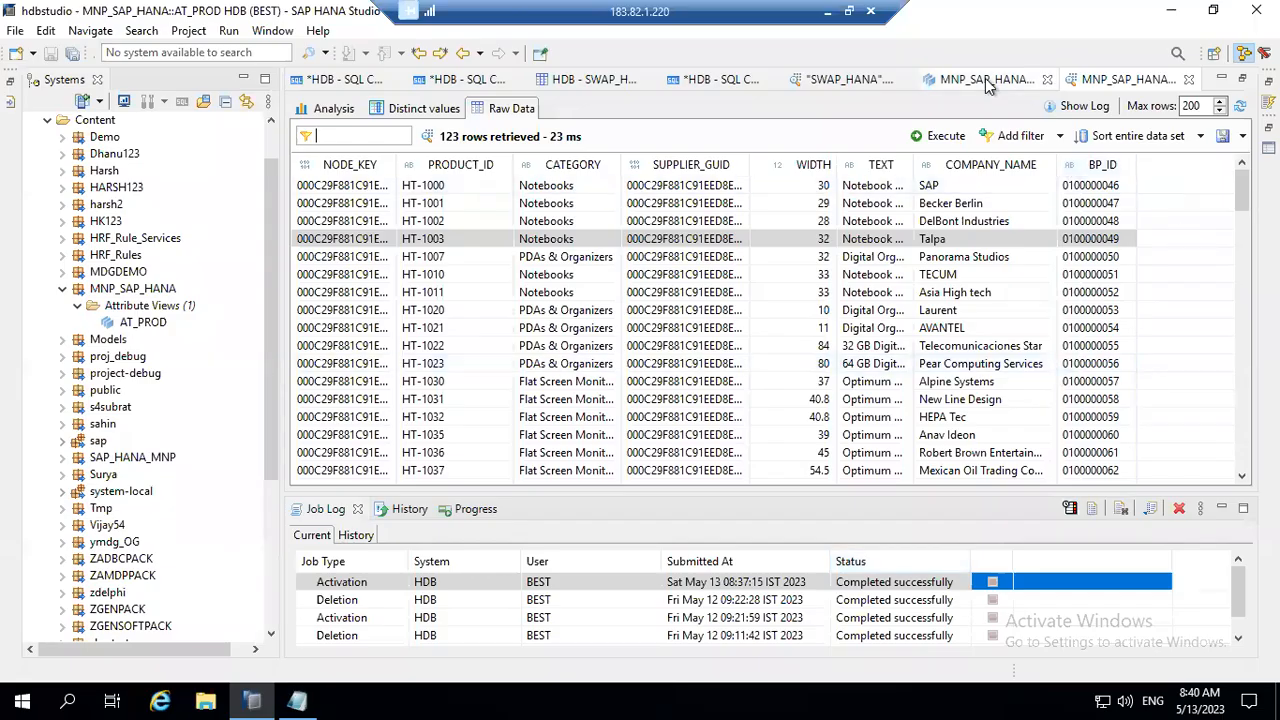
left_click(987, 82)
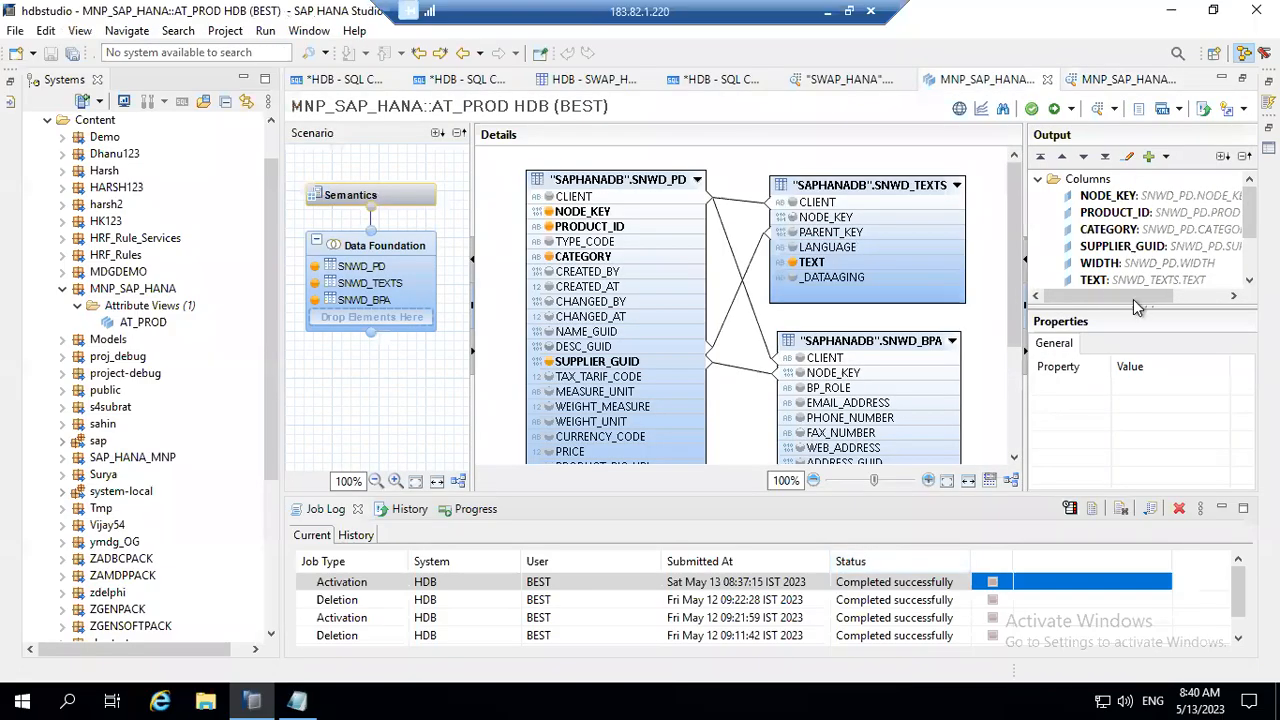
left_click(1137, 196)
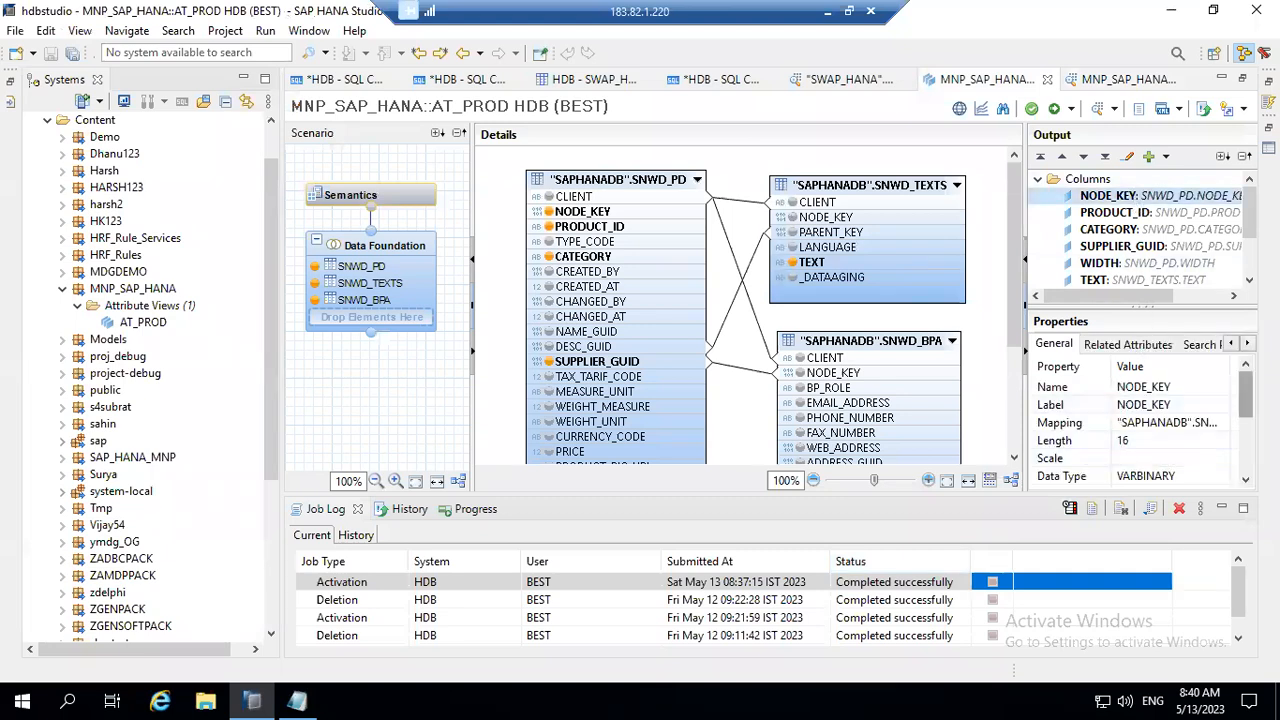
scroll(1148, 428, "down", 2)
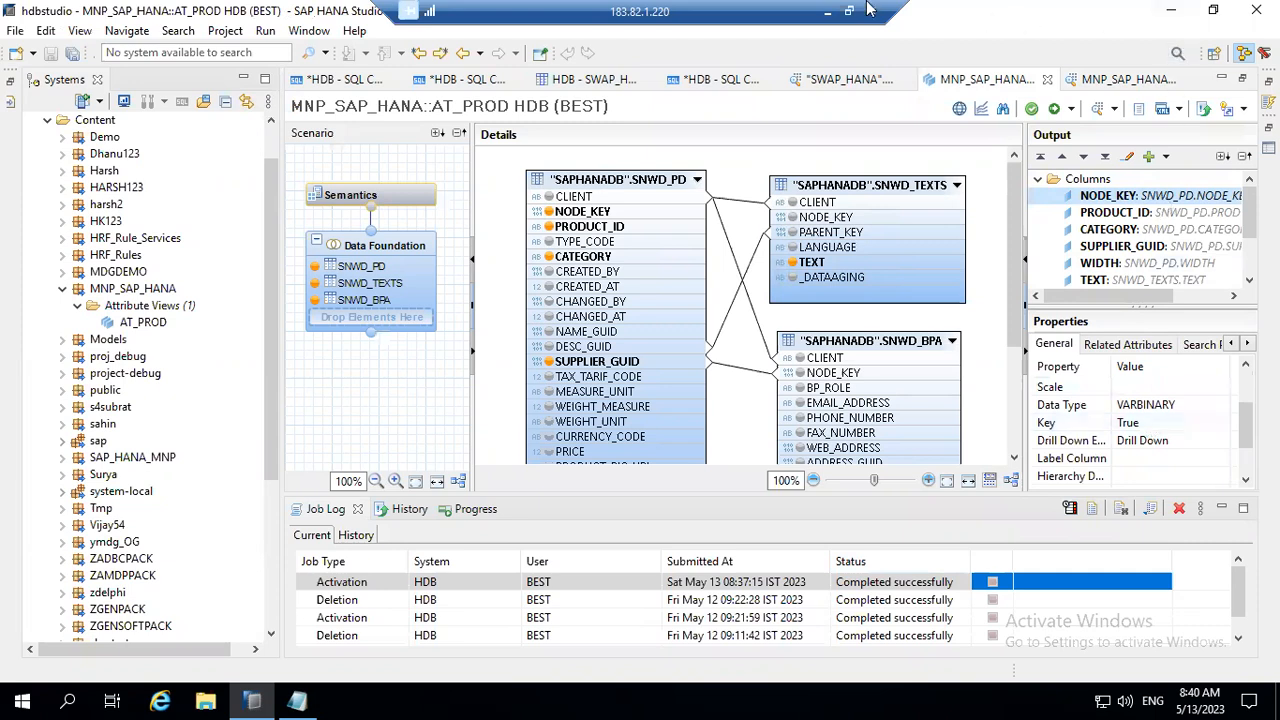
Step: Switch to the Word class notes and highlight the runtime object wording and _SYS_BIC in note 2
left_click(828, 12)
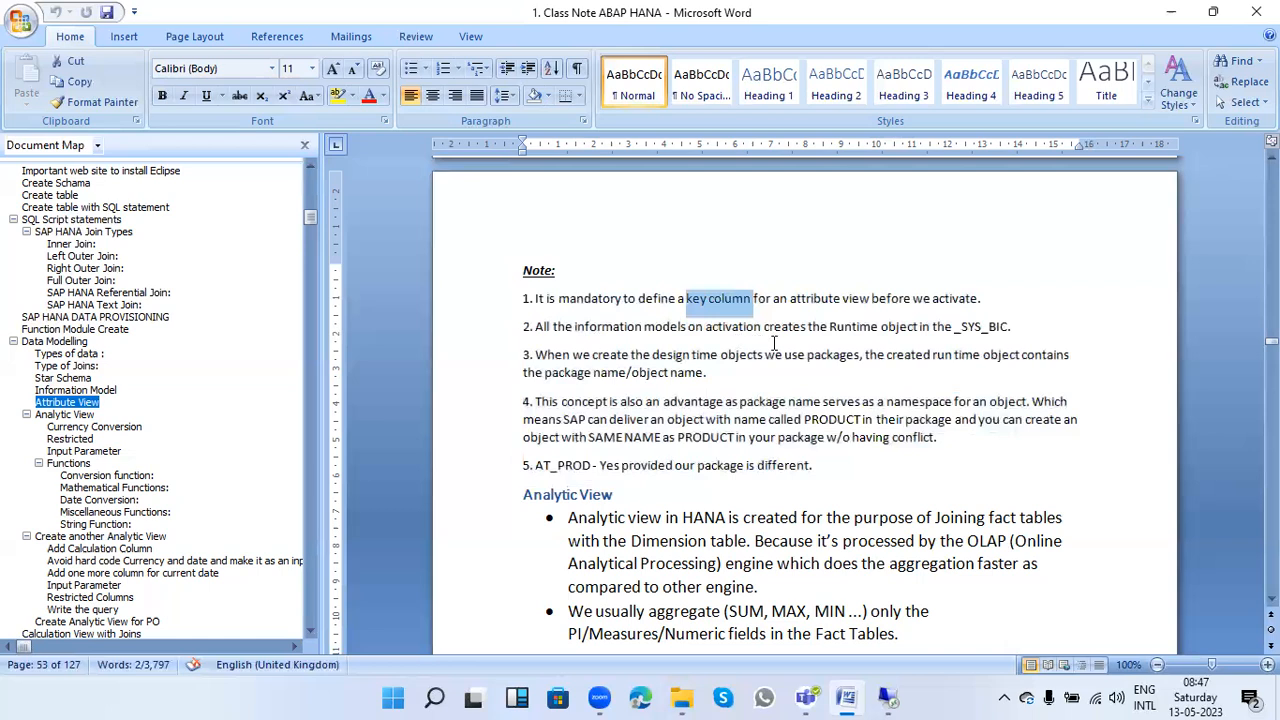
left_click_drag(918, 326, 684, 322)
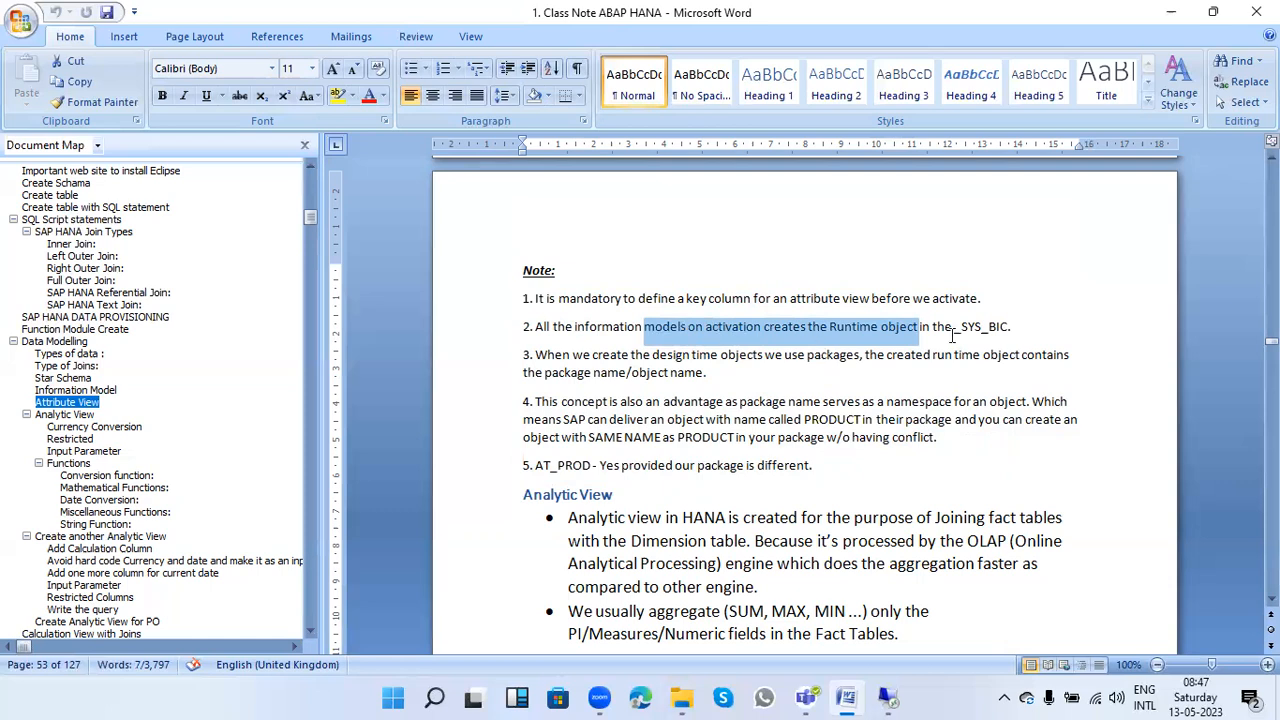
left_click_drag(1013, 330, 960, 337)
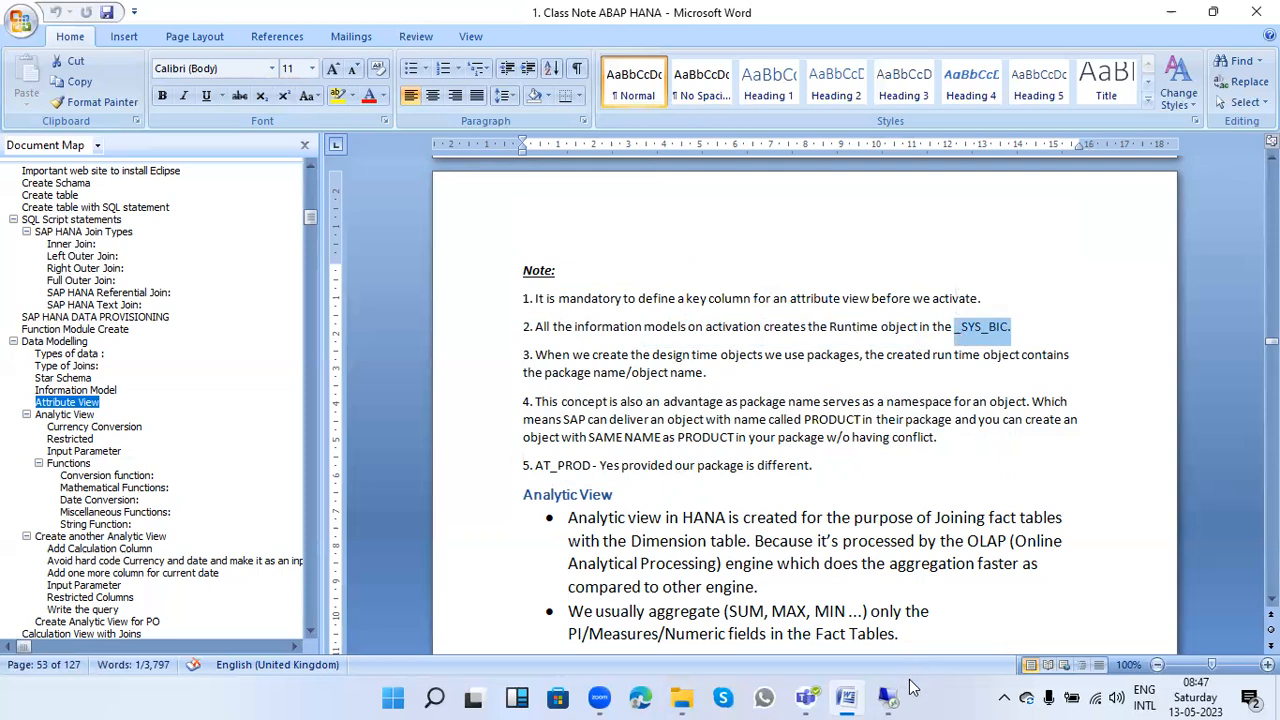
Step: Return to SAP HANA Studio and expand the Catalog down to the Column Views of the _SYS_BIC schema
left_click(889, 692)
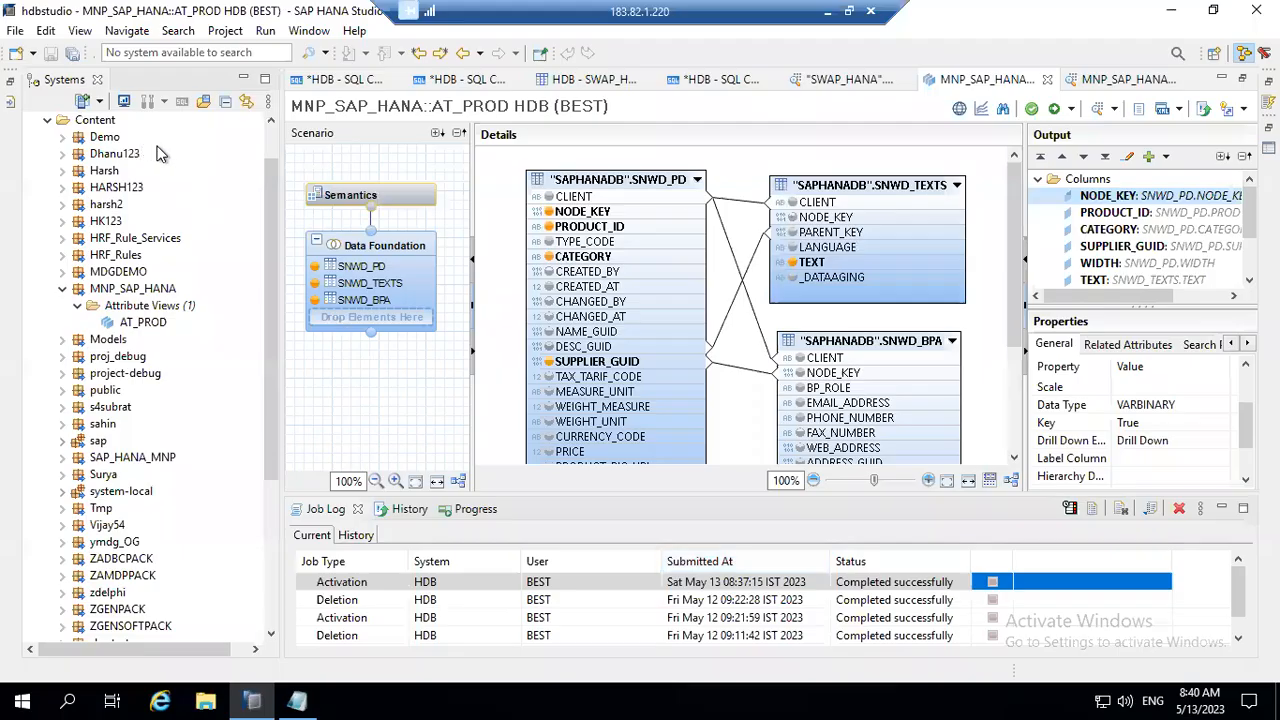
scroll(269, 142, "up", 1)
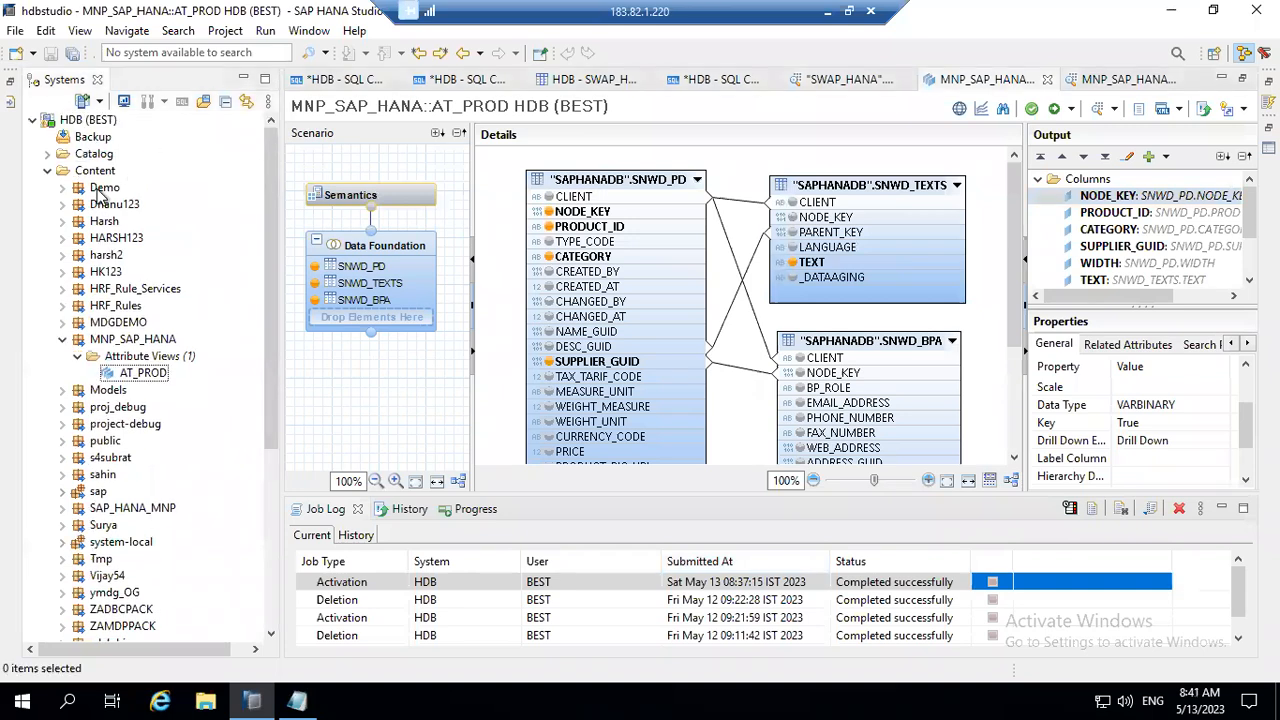
left_click(47, 153)
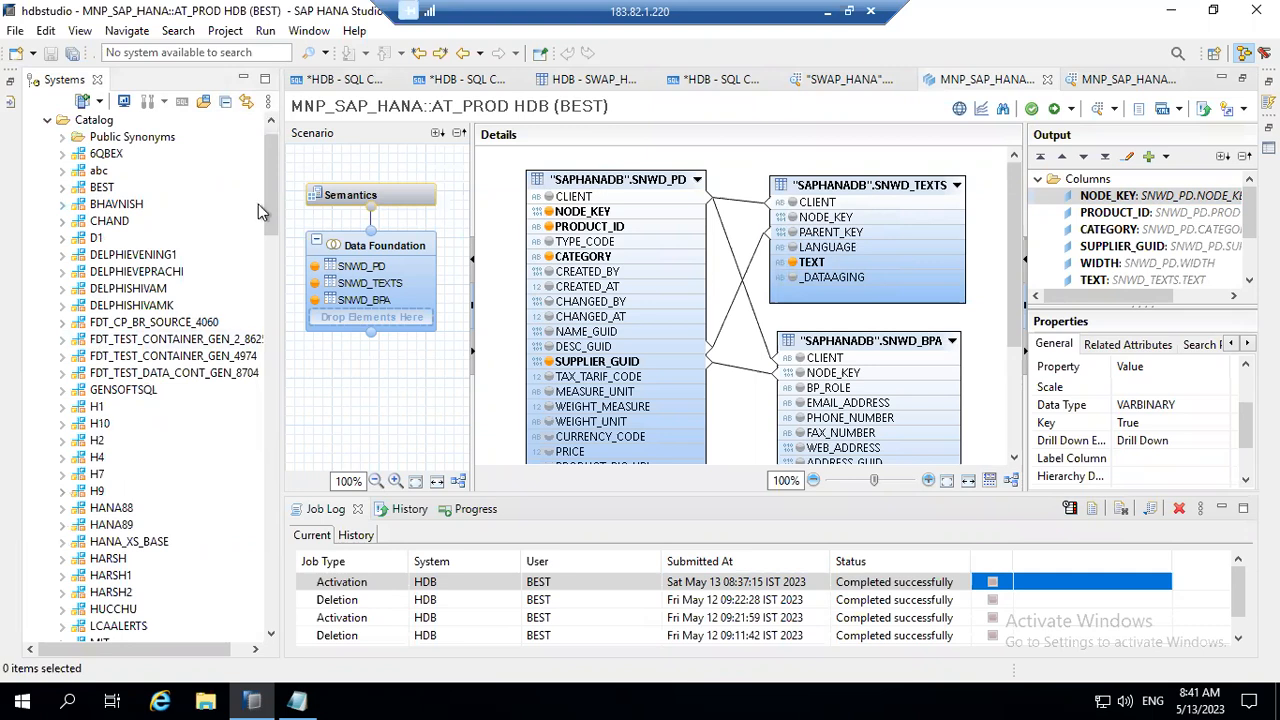
left_click_drag(269, 202, 282, 470)
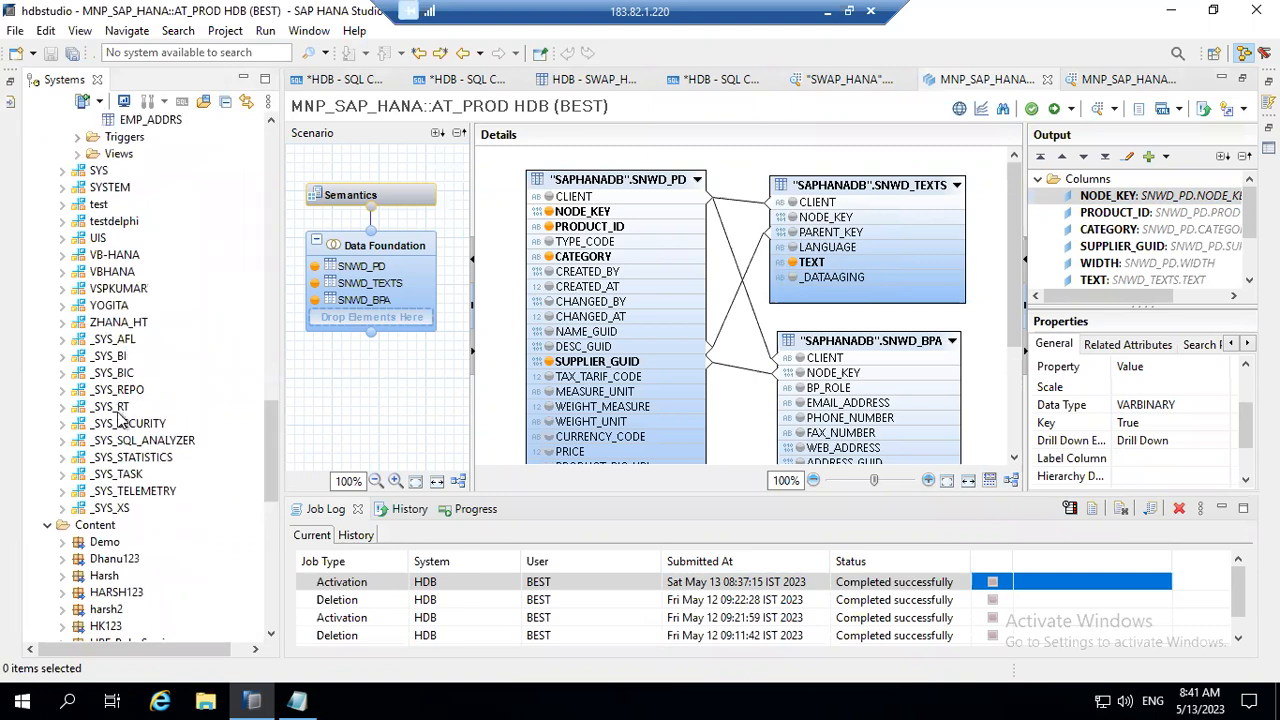
left_click(110, 374)
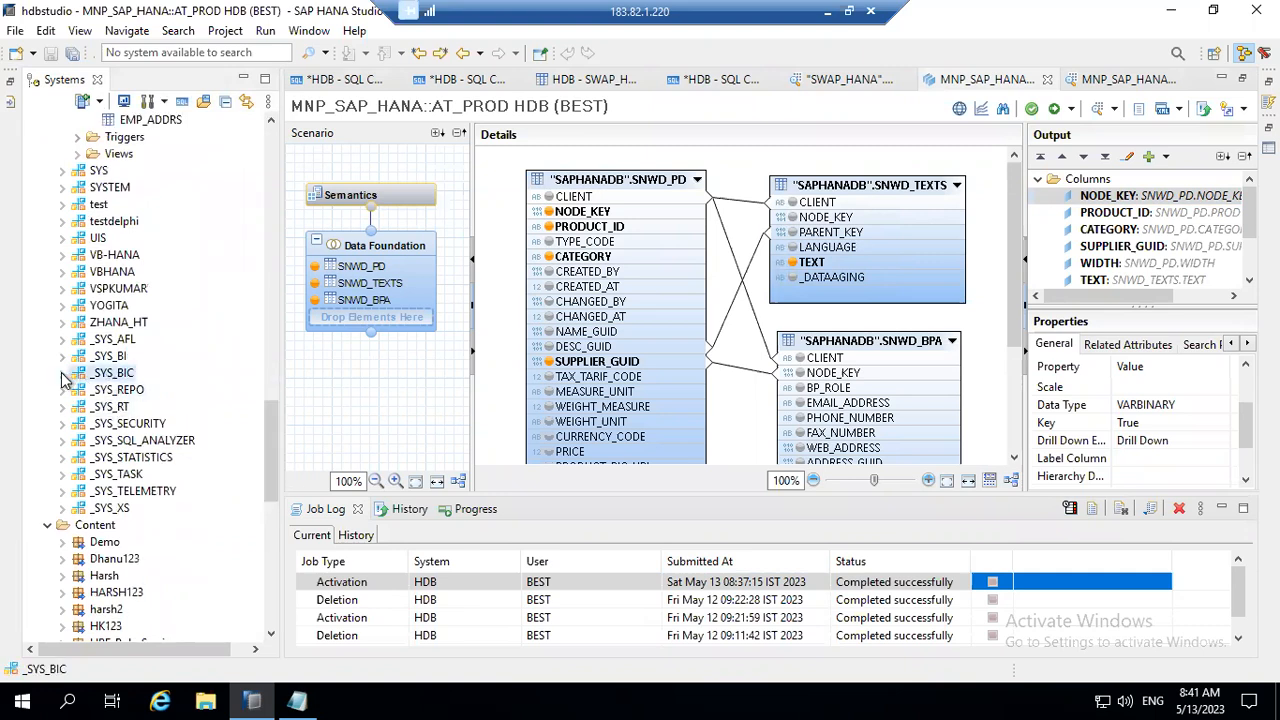
left_click(101, 358)
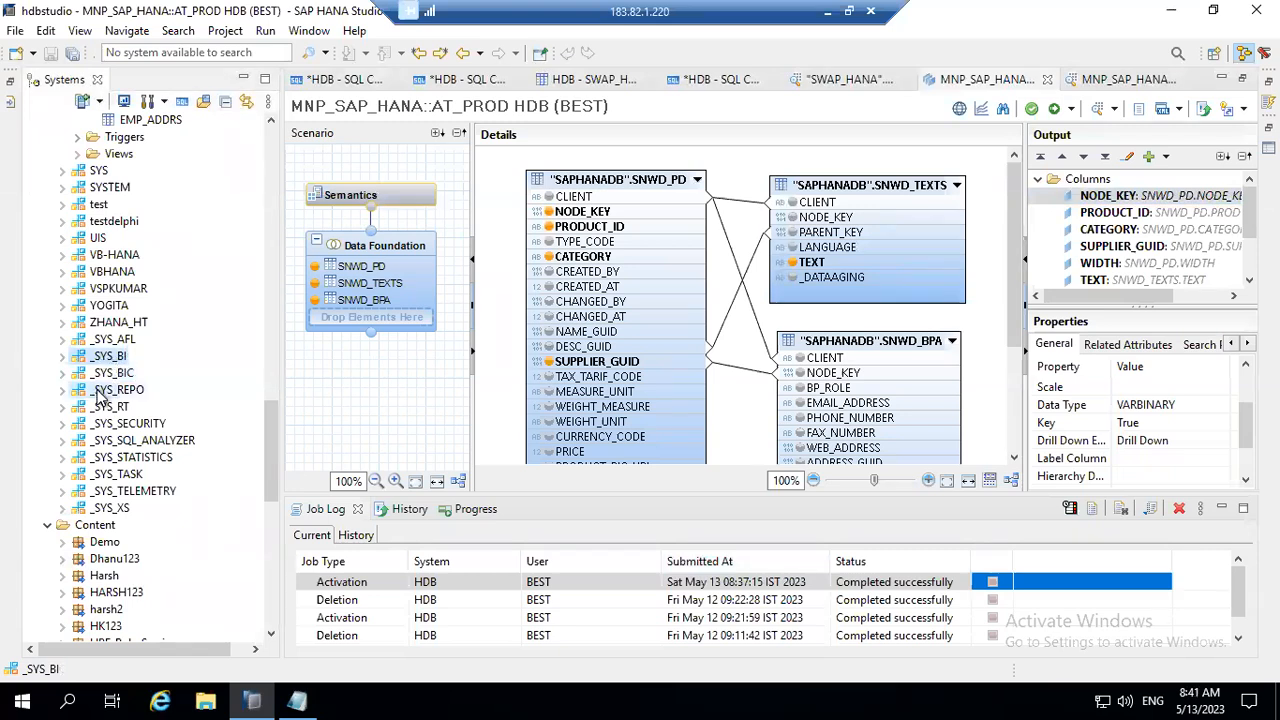
left_click(98, 391)
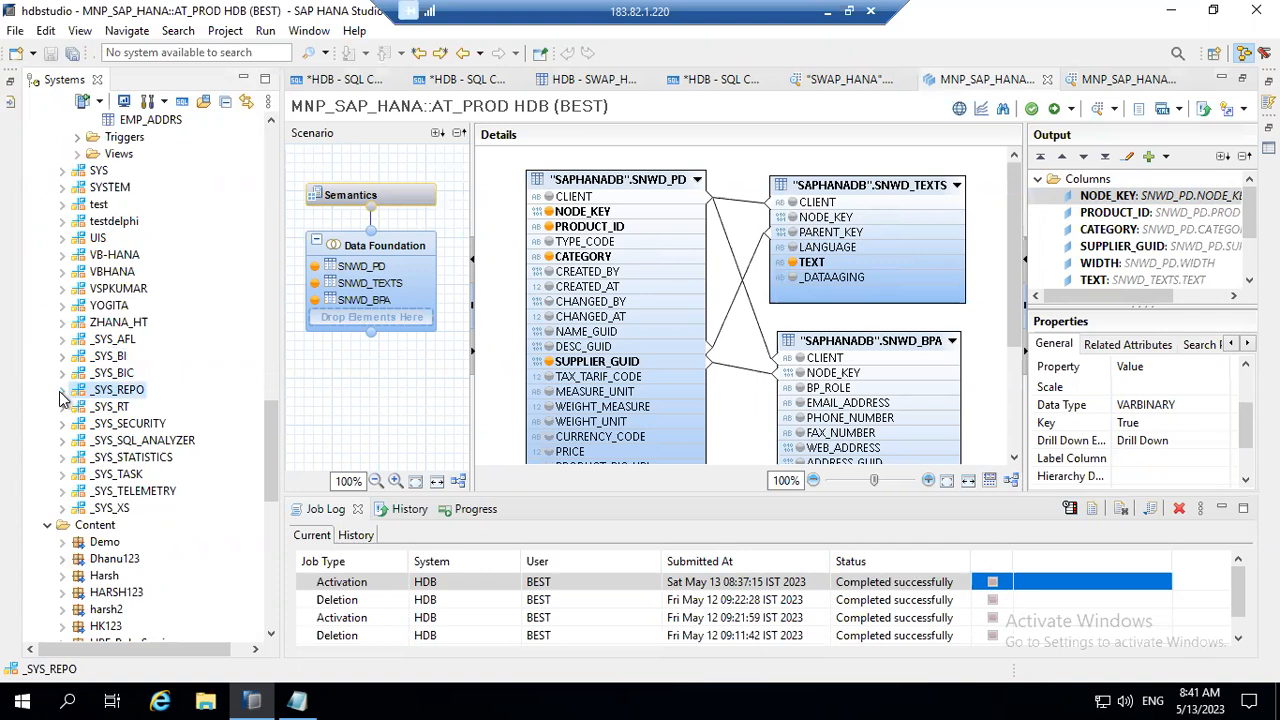
left_click(62, 373)
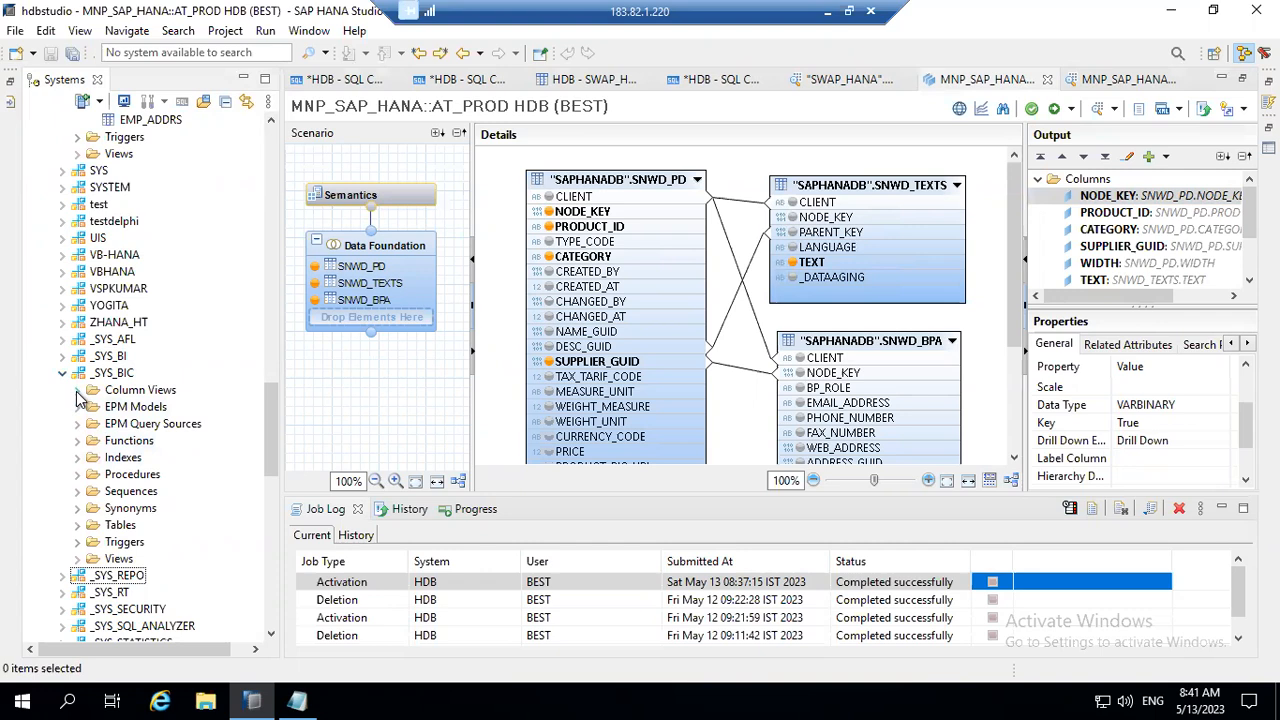
left_click(78, 390)
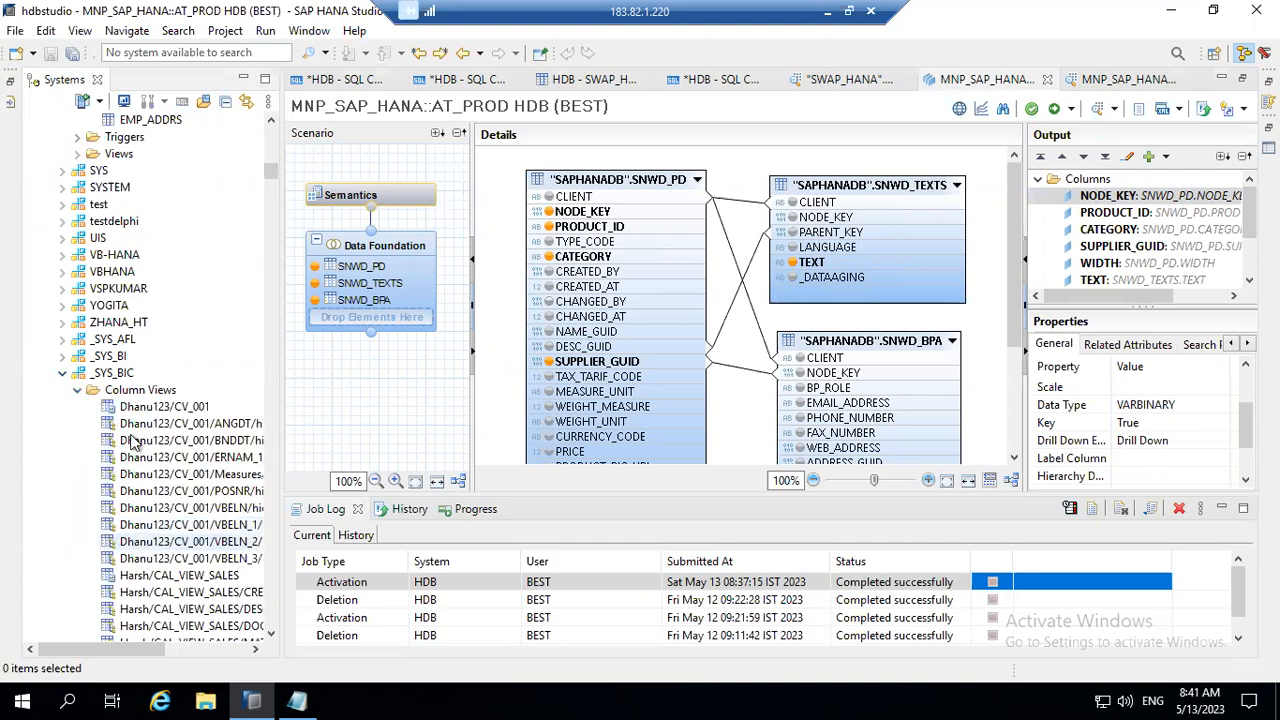
Step: Look through the _SYS_BIC column views for the activated runtime objects, then open the schema's Views folder
left_click(273, 477)
left_click(273, 477)
left_click(273, 477)
left_click(273, 477)
left_click(273, 477)
left_click(273, 477)
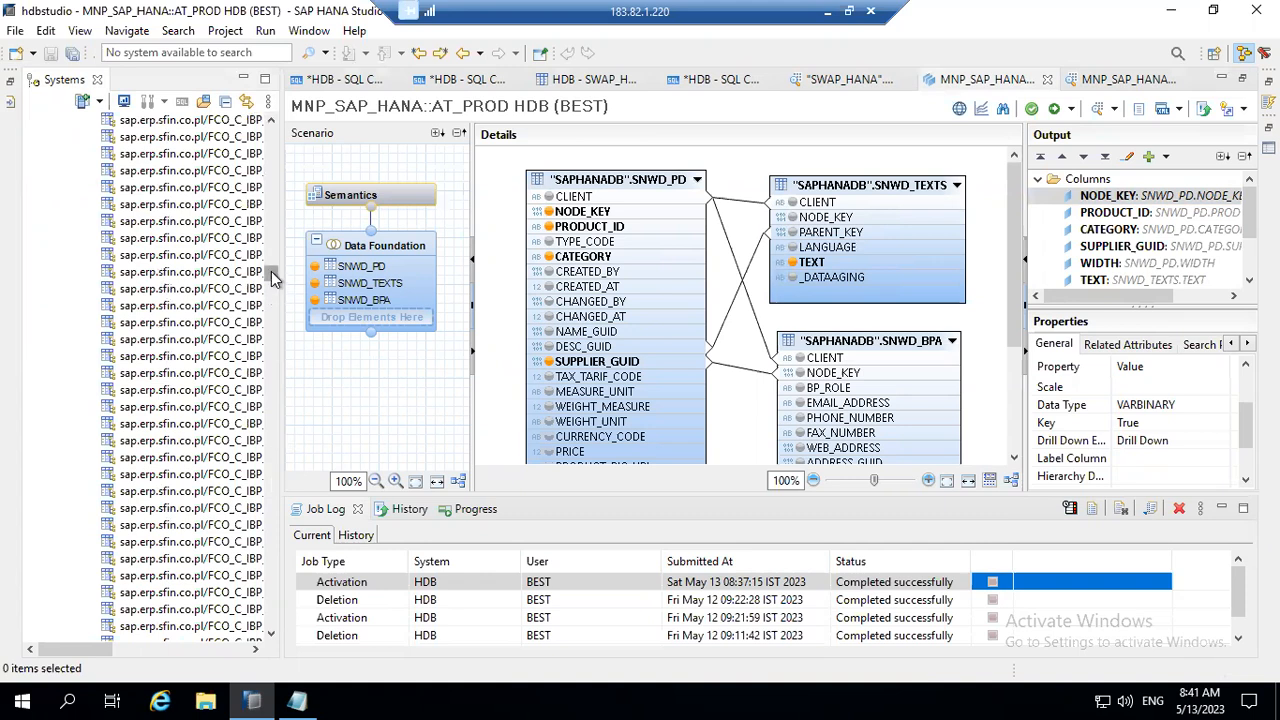
left_click_drag(271, 271, 281, 247)
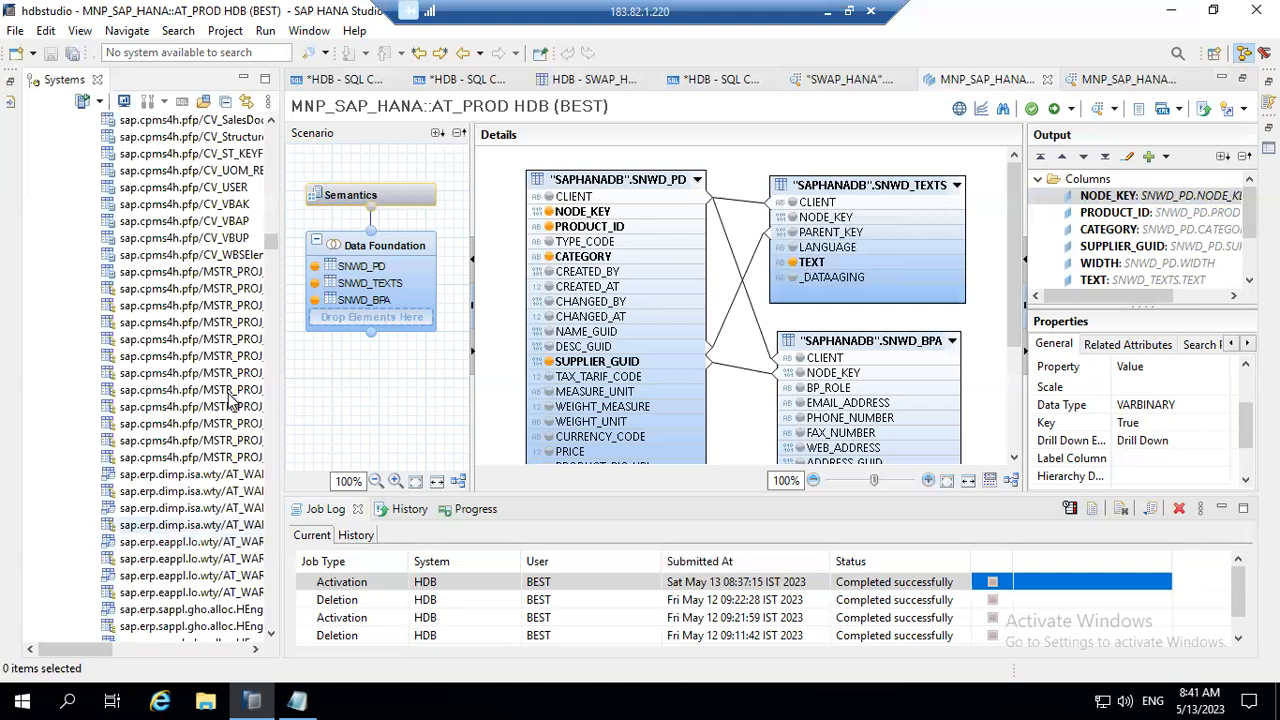
left_click_drag(271, 241, 273, 590)
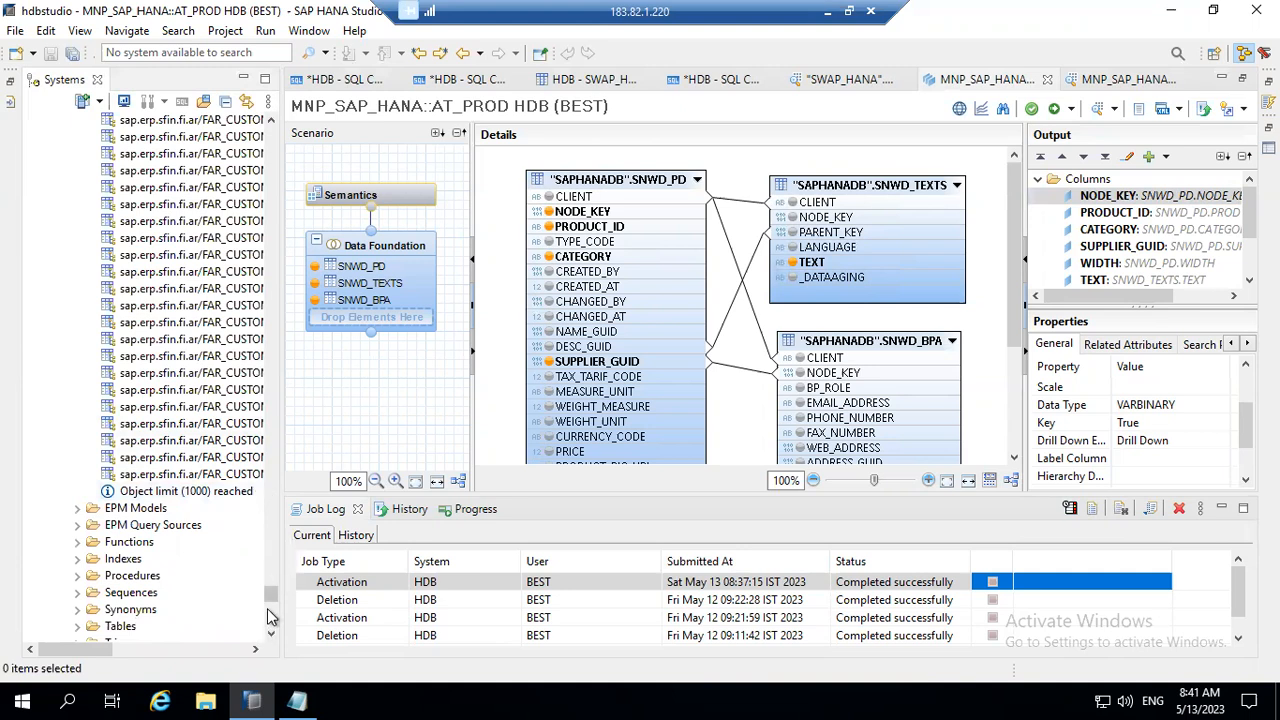
left_click_drag(268, 596, 270, 605)
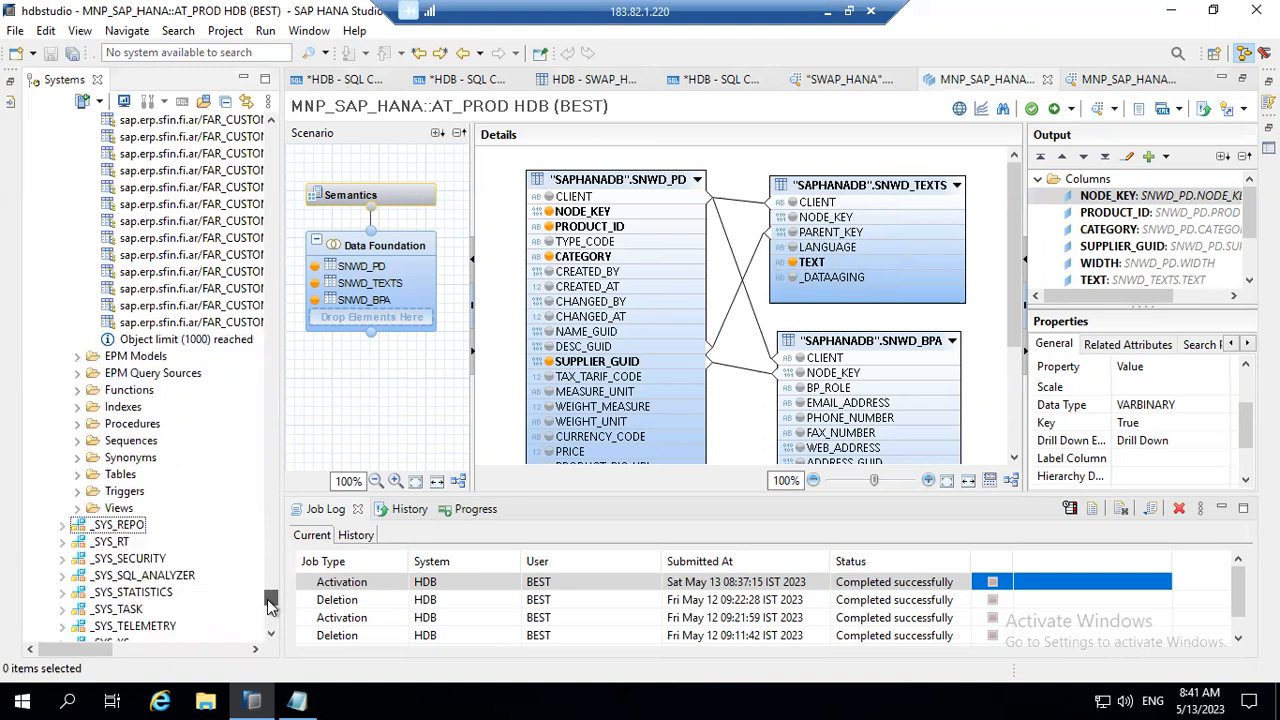
left_click(78, 508)
Step: Collapse the _SYS_BIC schema and the Catalog, then select the Attribute Views folder of the MNP_SAP_HANA package
left_click_drag(275, 601, 246, 167)
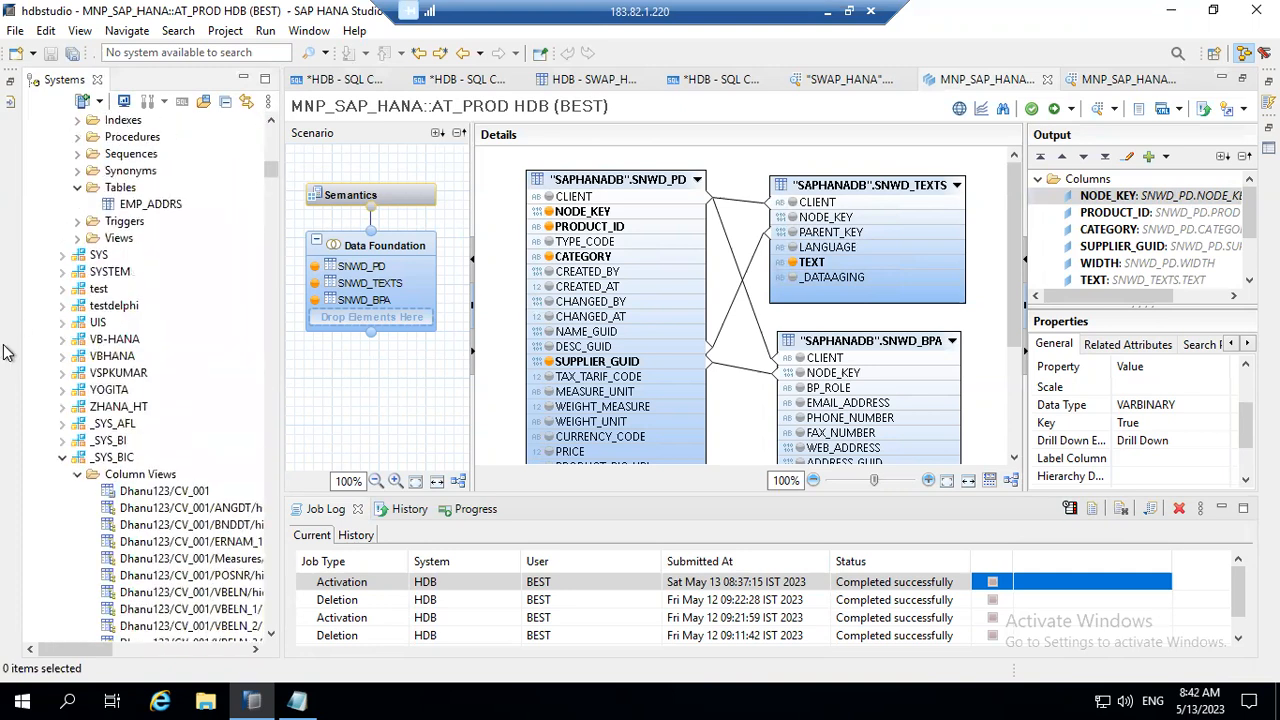
left_click(62, 457)
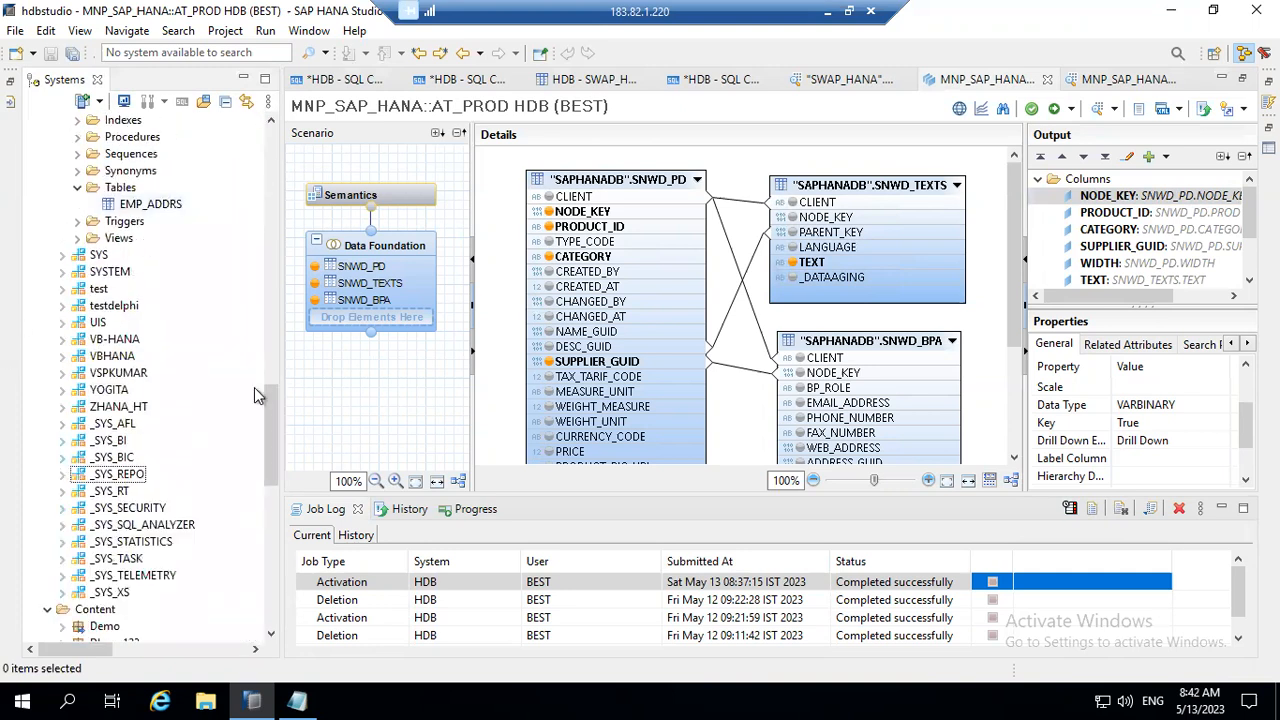
left_click_drag(269, 413, 235, 147)
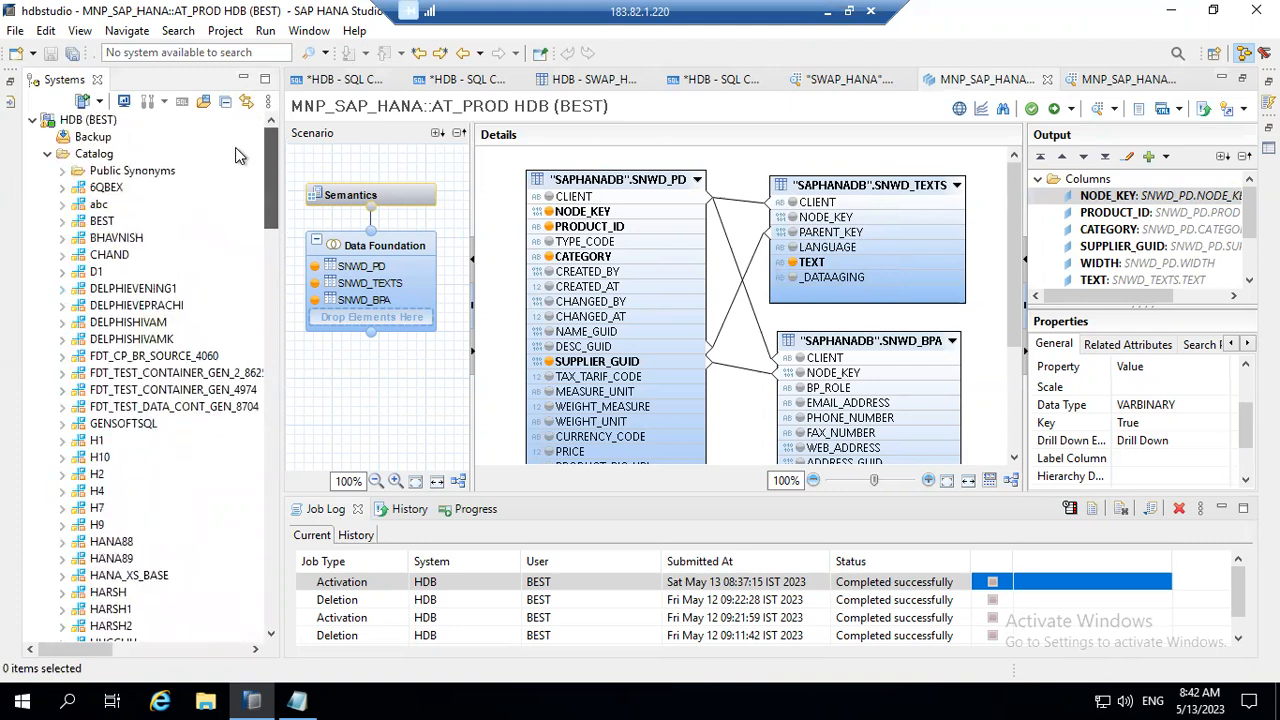
left_click(47, 153)
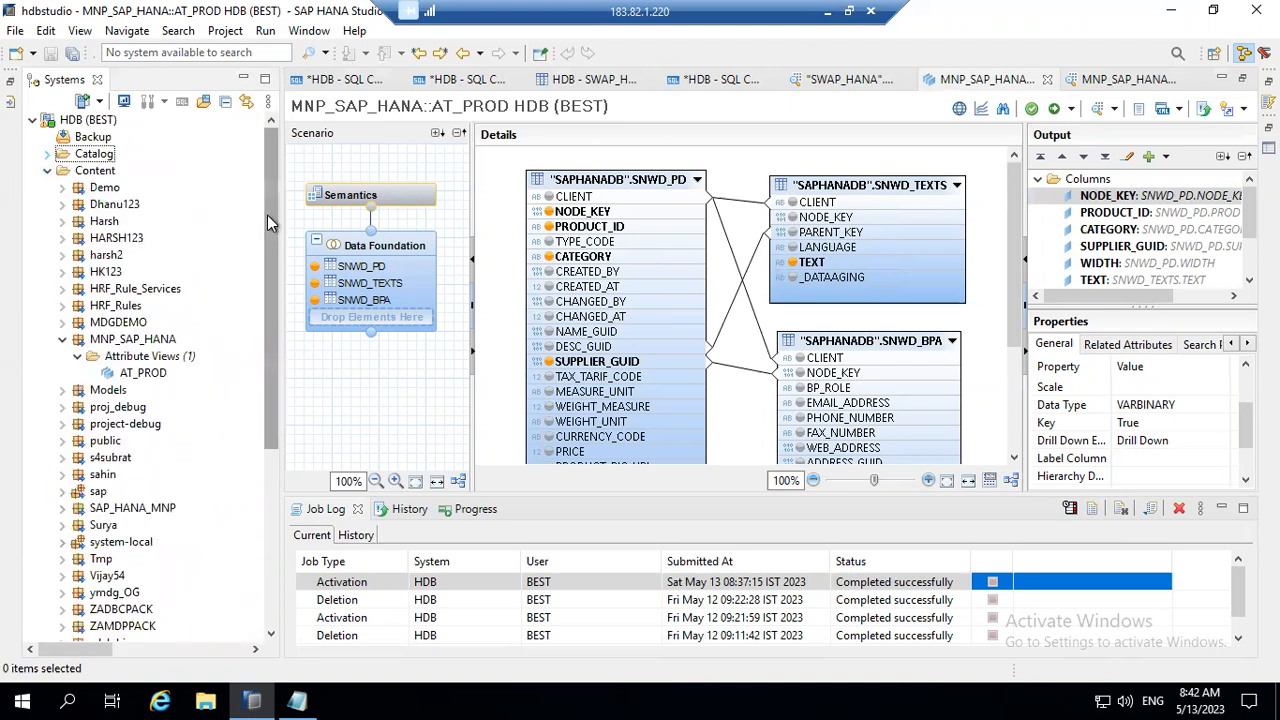
left_click(135, 359)
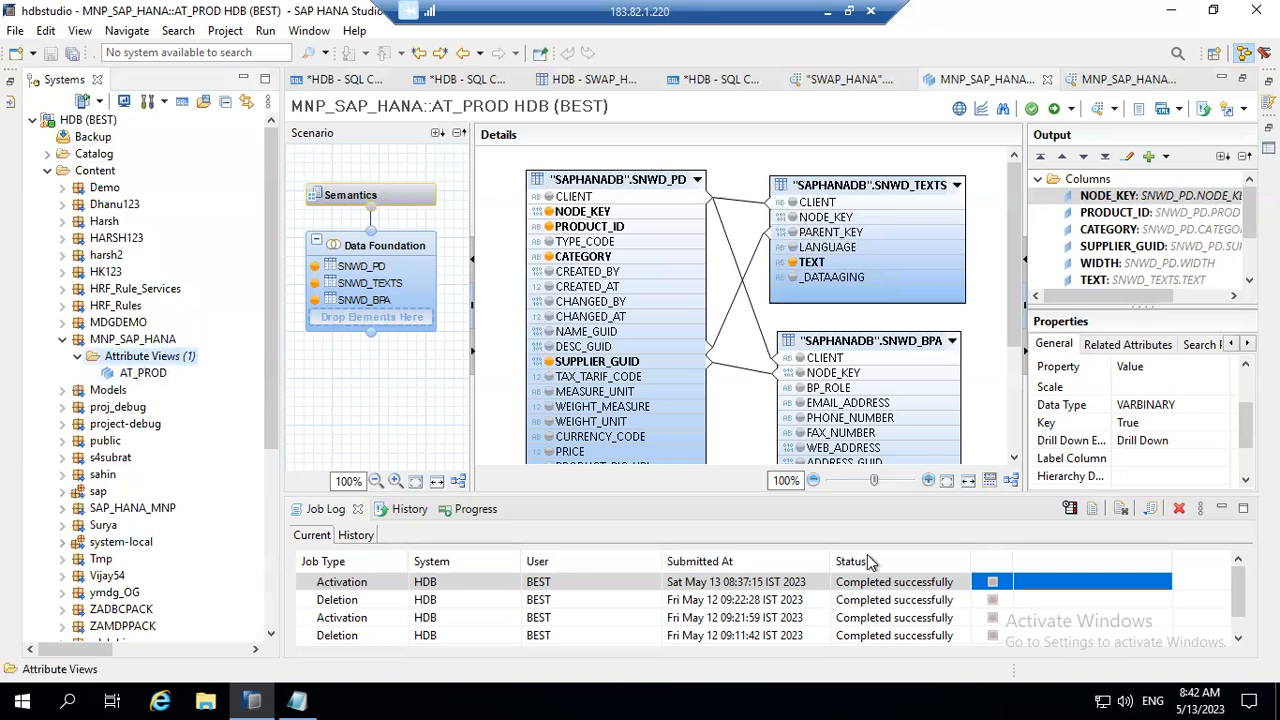
Step: Switch to the Word class notes and review notes 2 and 3 on runtime objects, then the Analytic View section
left_click(830, 14)
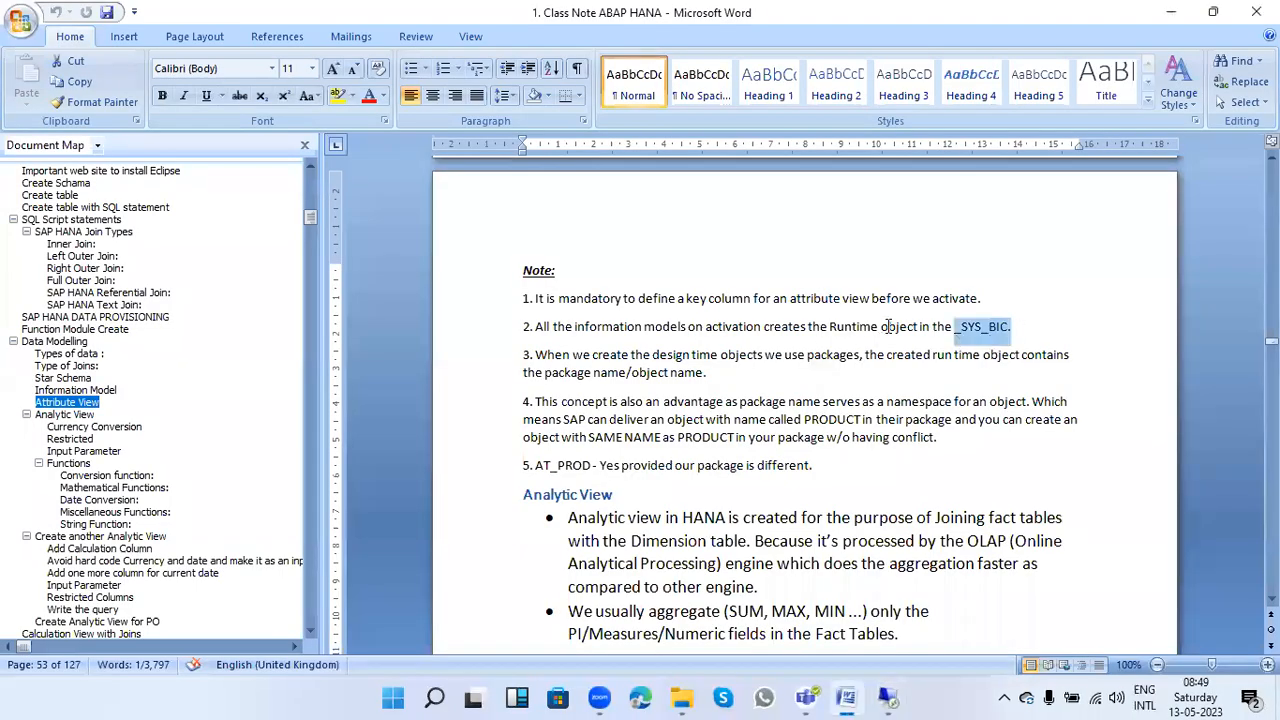
left_click_drag(826, 330, 688, 330)
left_click_drag(1030, 326, 925, 337)
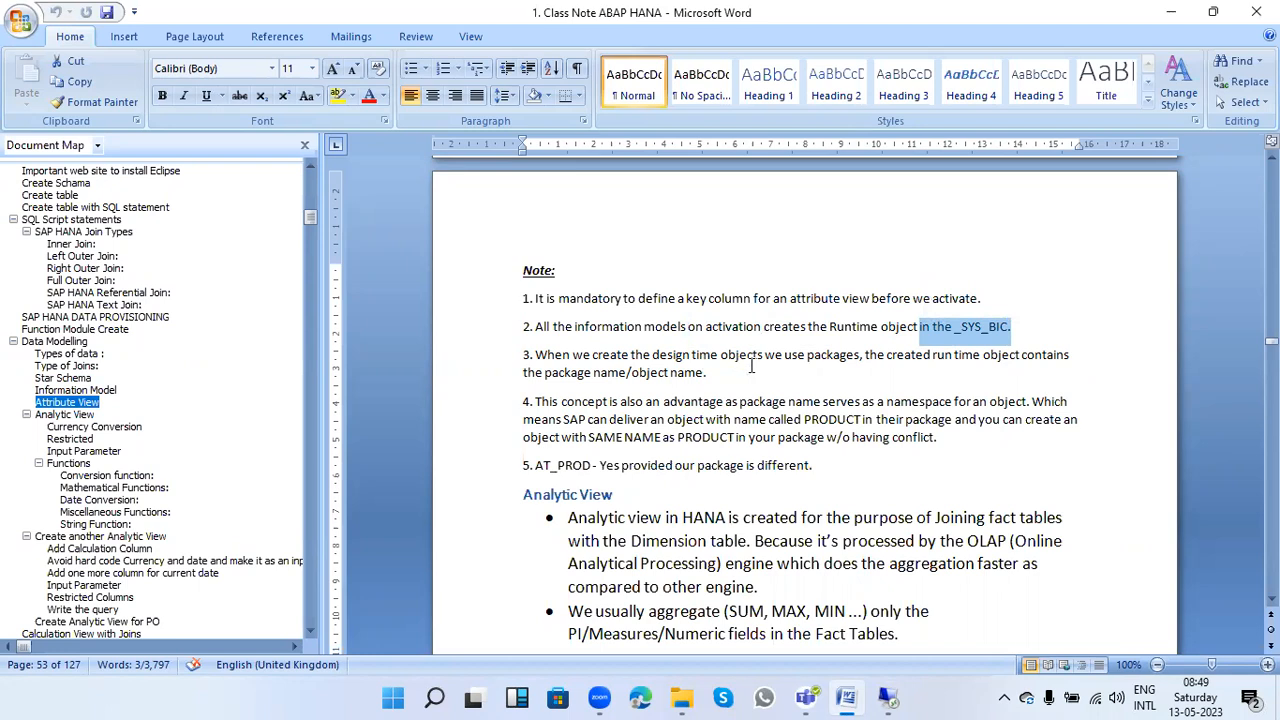
left_click_drag(868, 355, 690, 328)
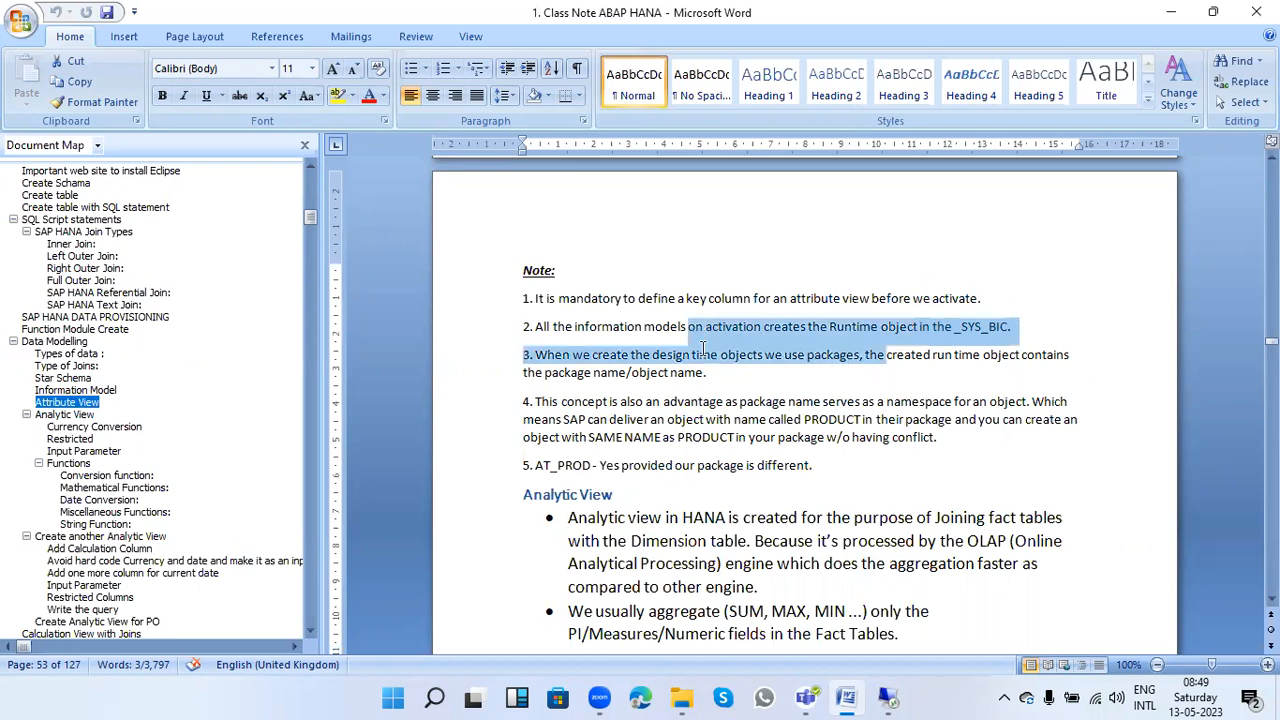
left_click_drag(707, 372, 536, 355)
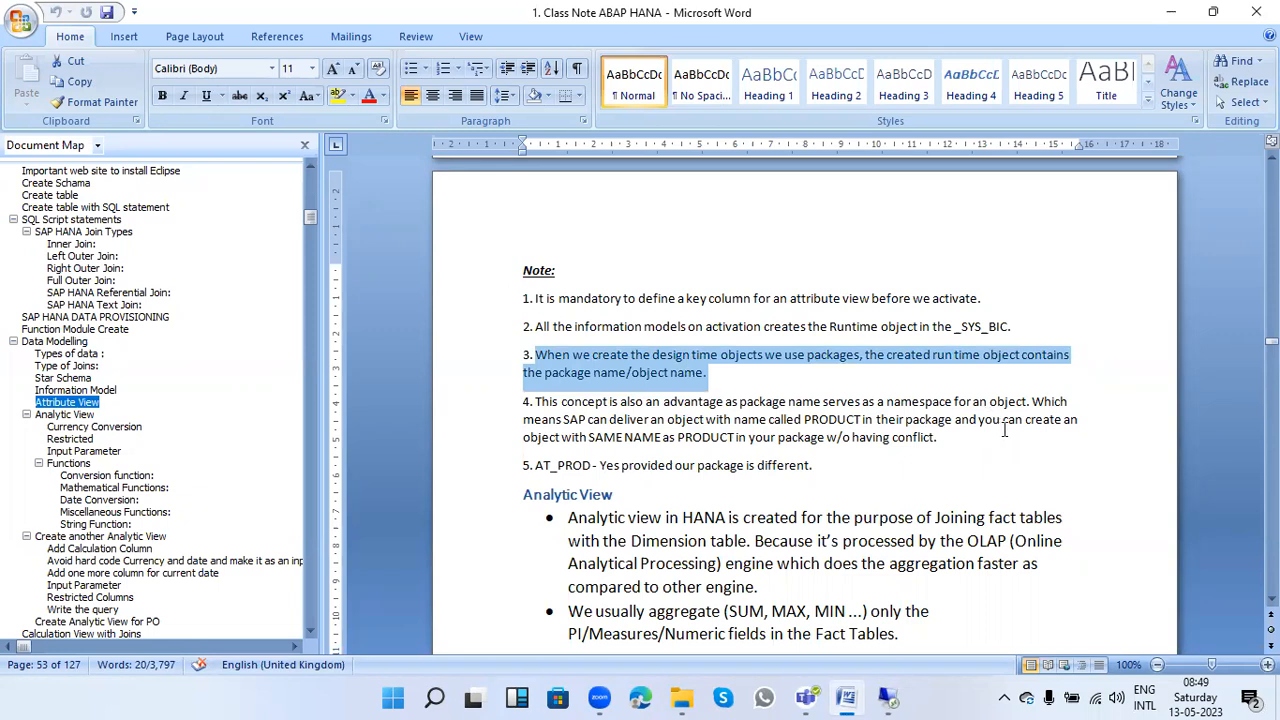
triple_click(540, 496)
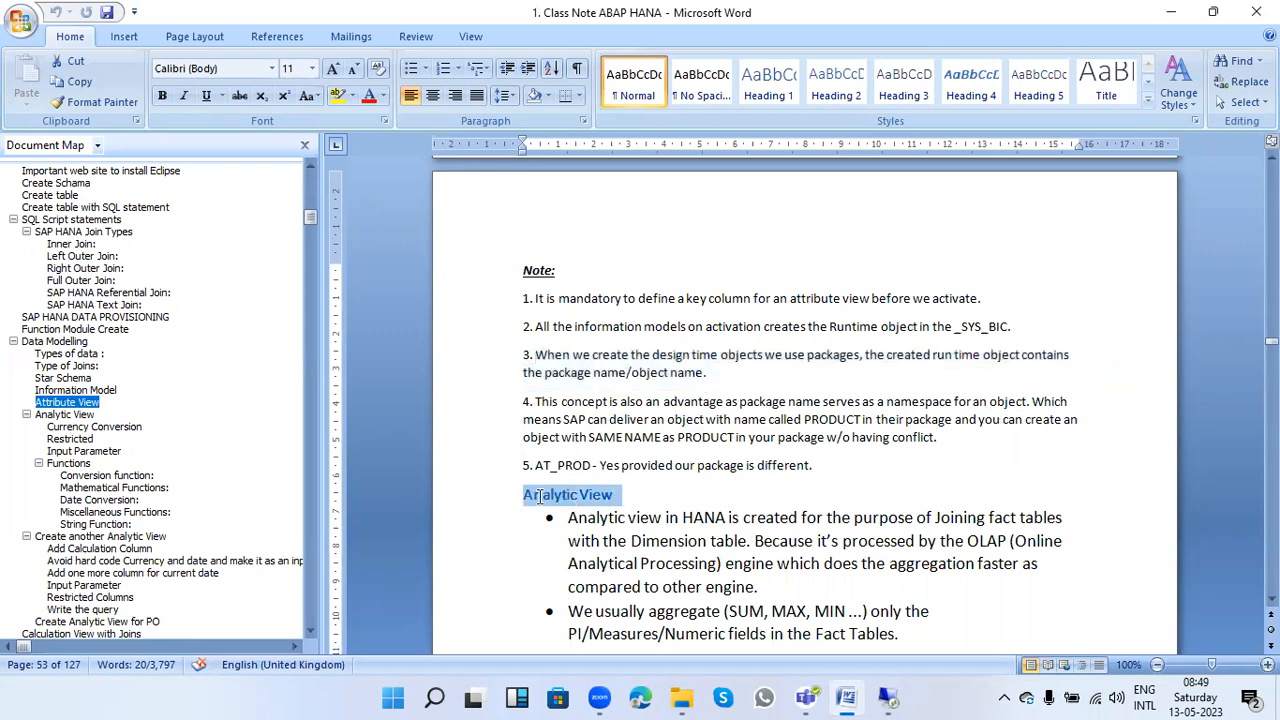
left_click(733, 632)
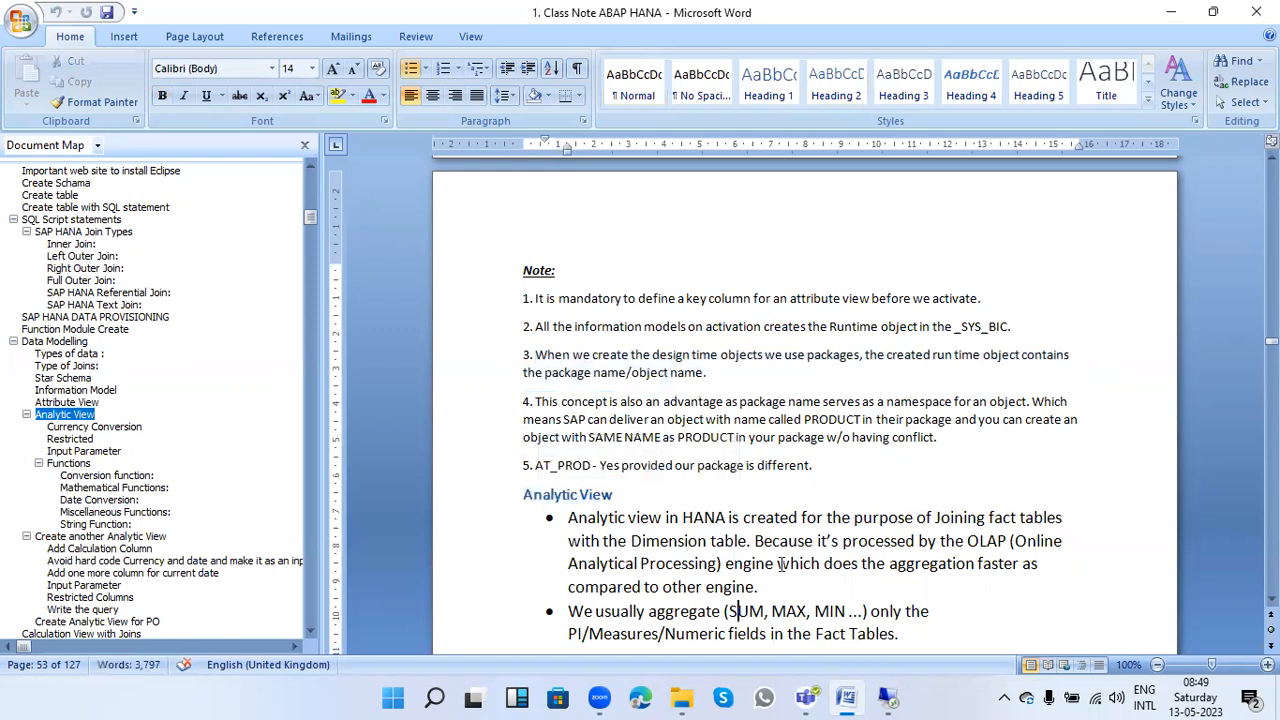
Step: Review the Analytic View section of the class notes and highlight the term OLAP in its first bullet
scroll(783, 572, "down", 6)
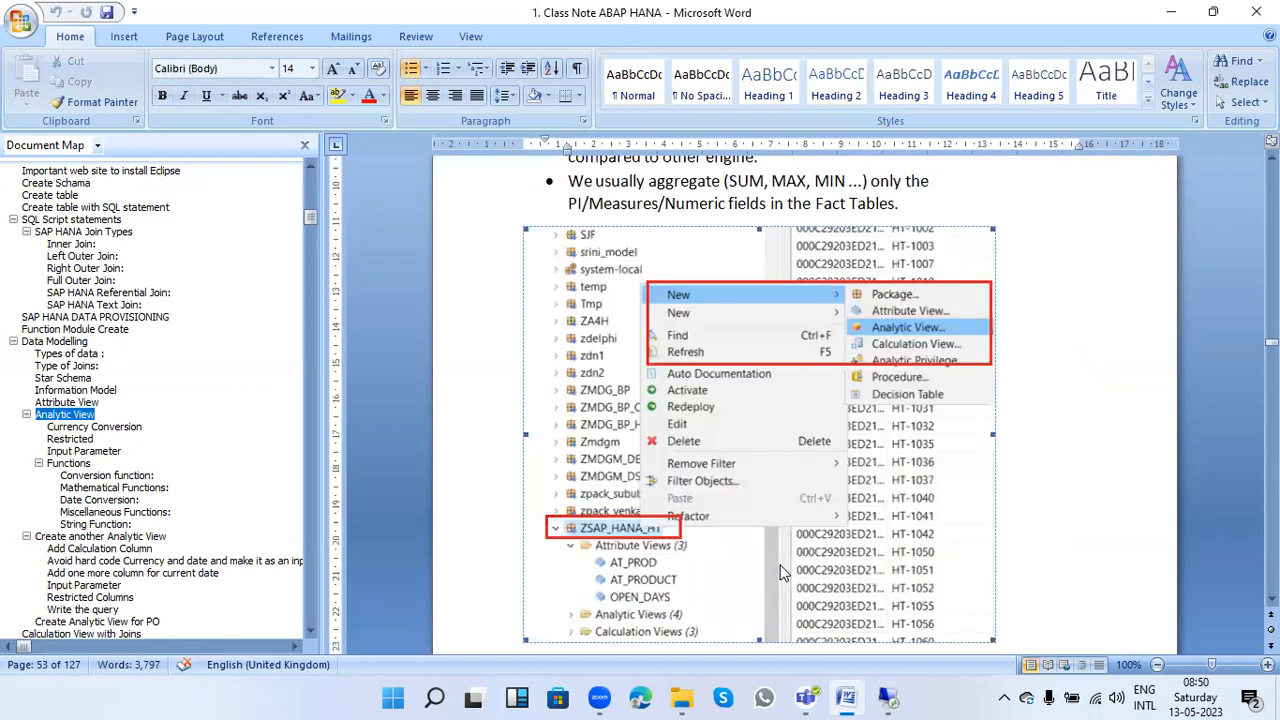
scroll(783, 572, "down", 4)
scroll(783, 572, "up", 8)
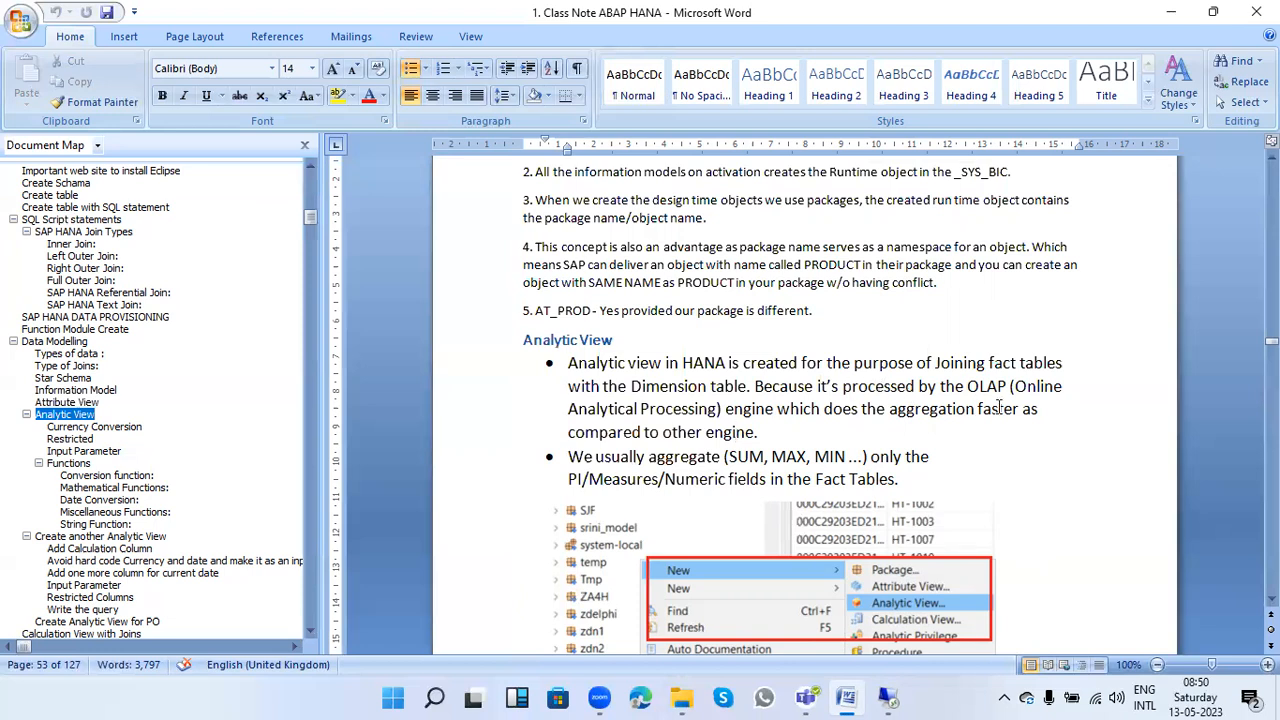
left_click_drag(967, 386, 1005, 386)
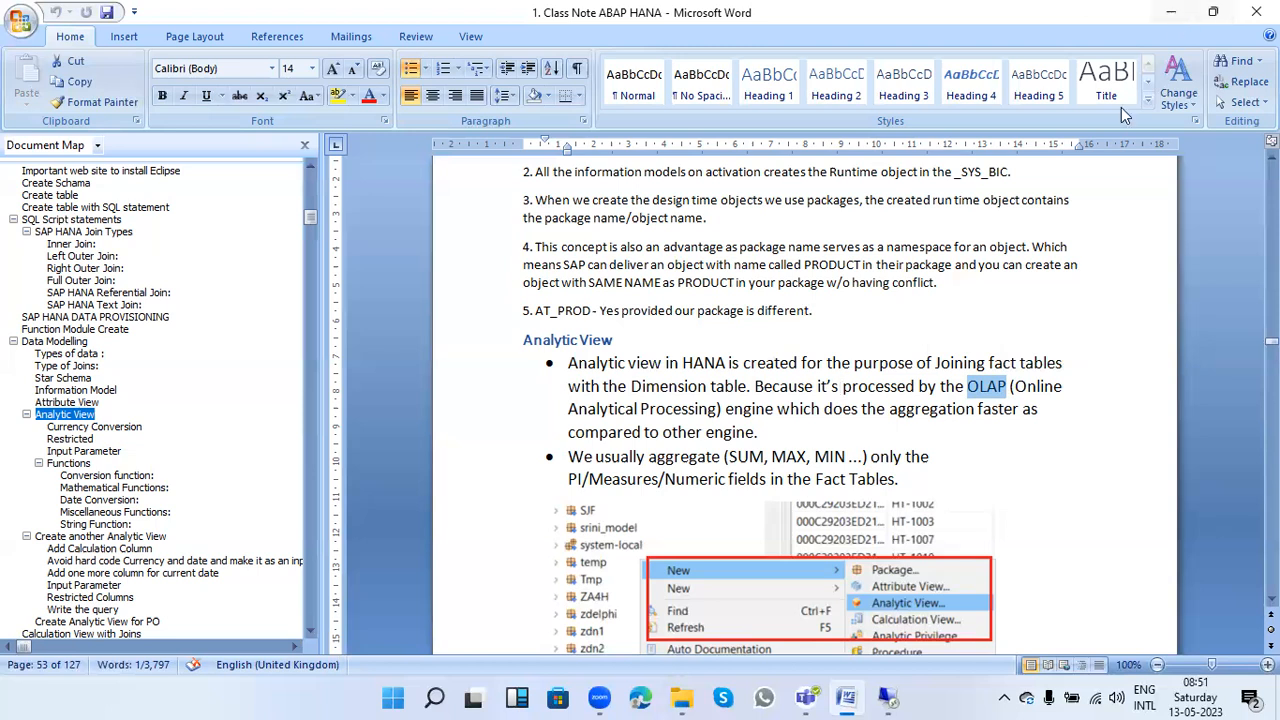
Step: Switch to SAP HANA Studio and look at the object types that can be created in the MNP_SAP_HANA package
left_click(887, 697)
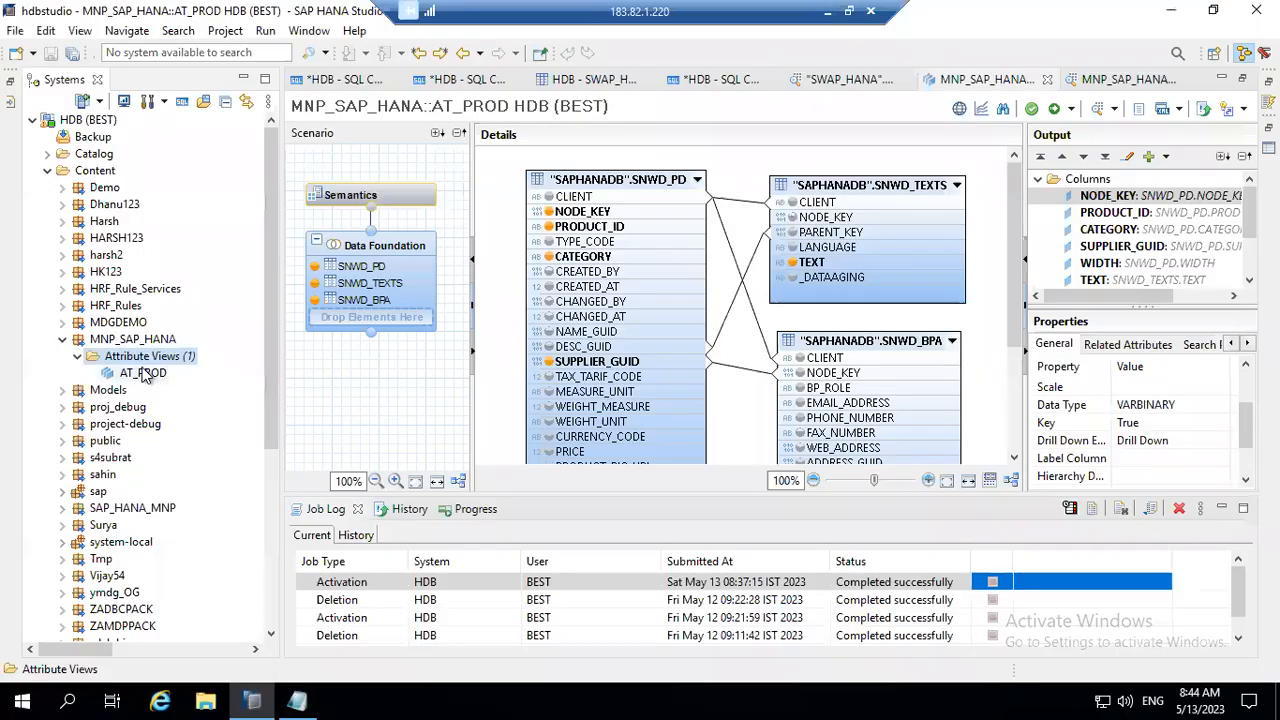
left_click(118, 340)
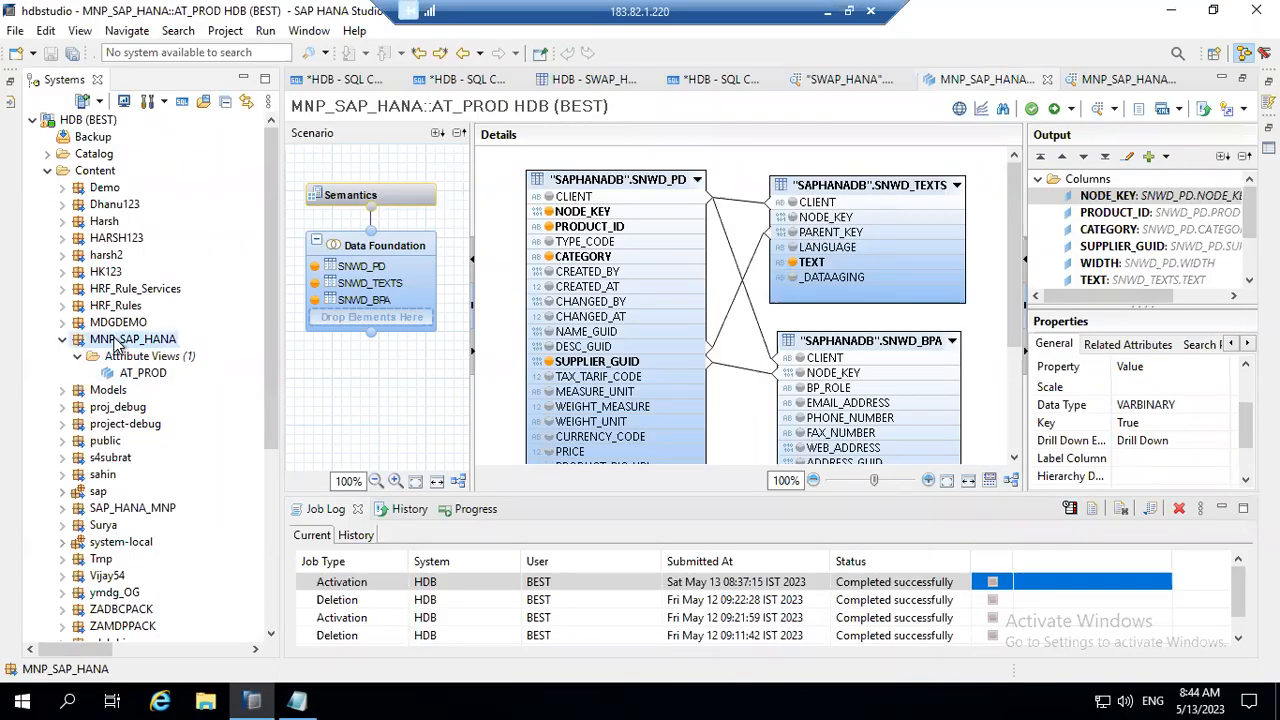
right_click(118, 340)
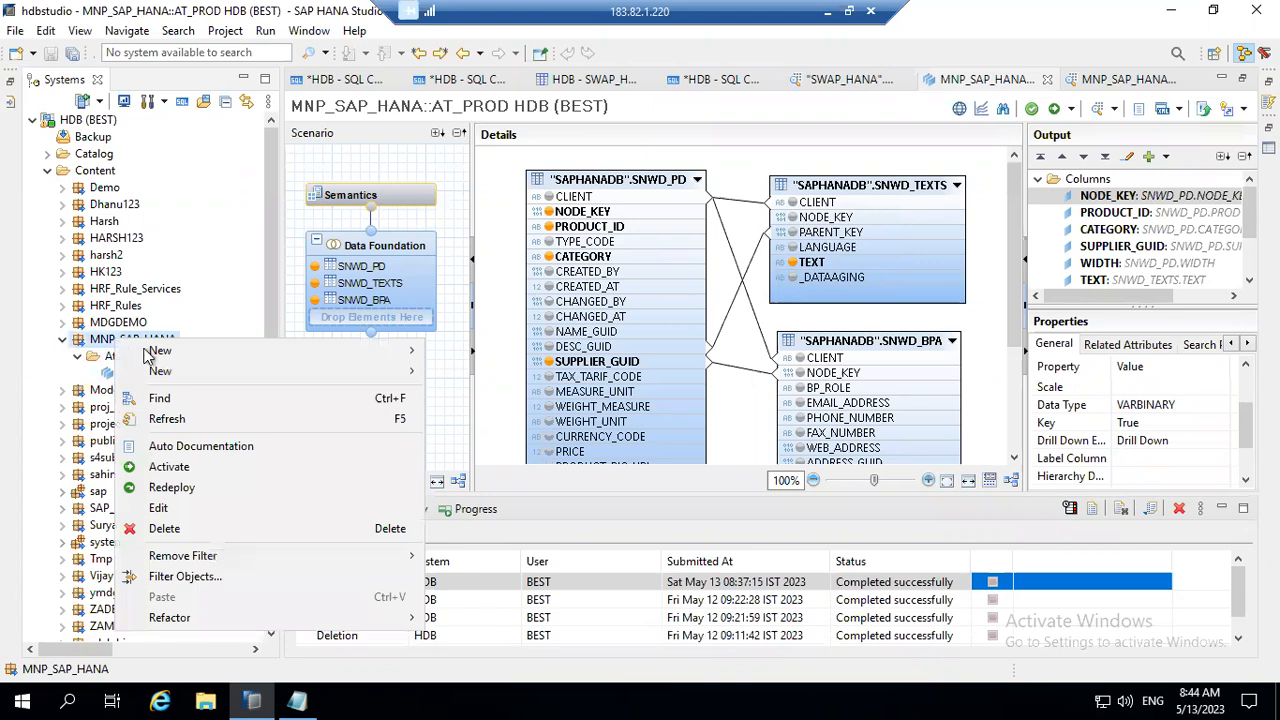
mouse_move(166, 352)
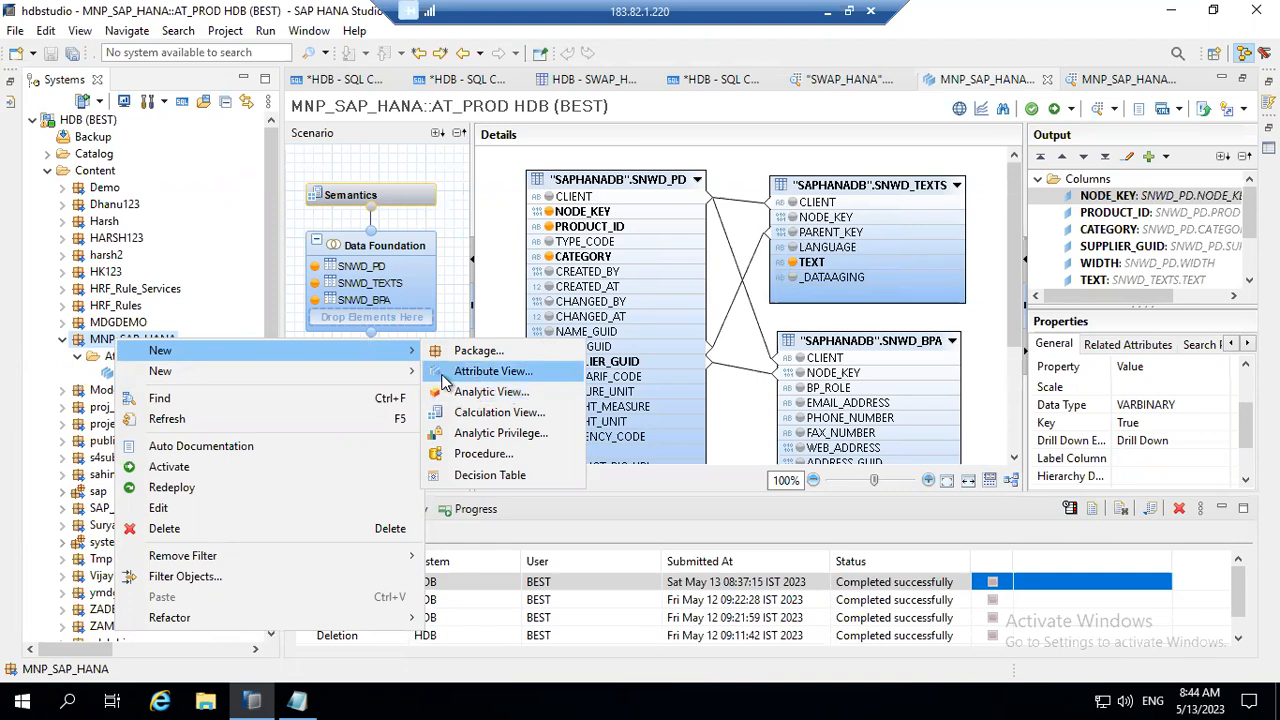
left_click(565, 140)
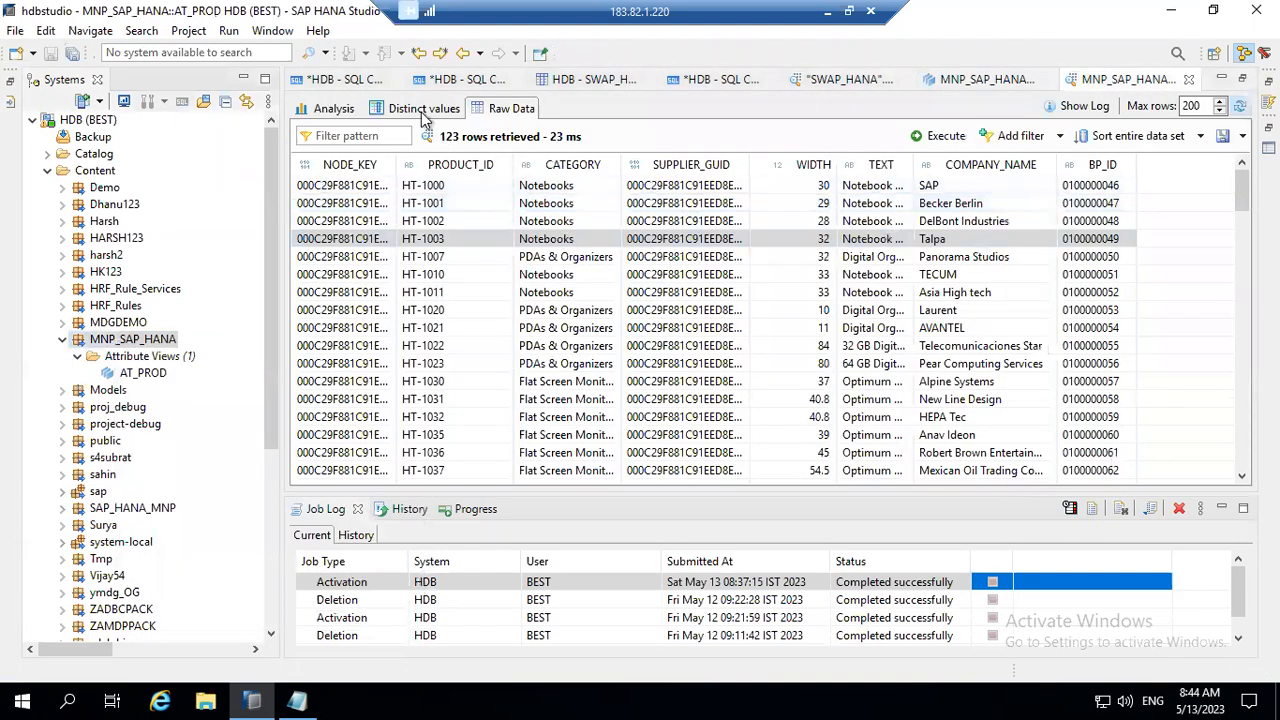
Step: Look through the Distinct values, Analysis and Raw Data previews of AT_PROD, then return to its view editor
left_click(424, 110)
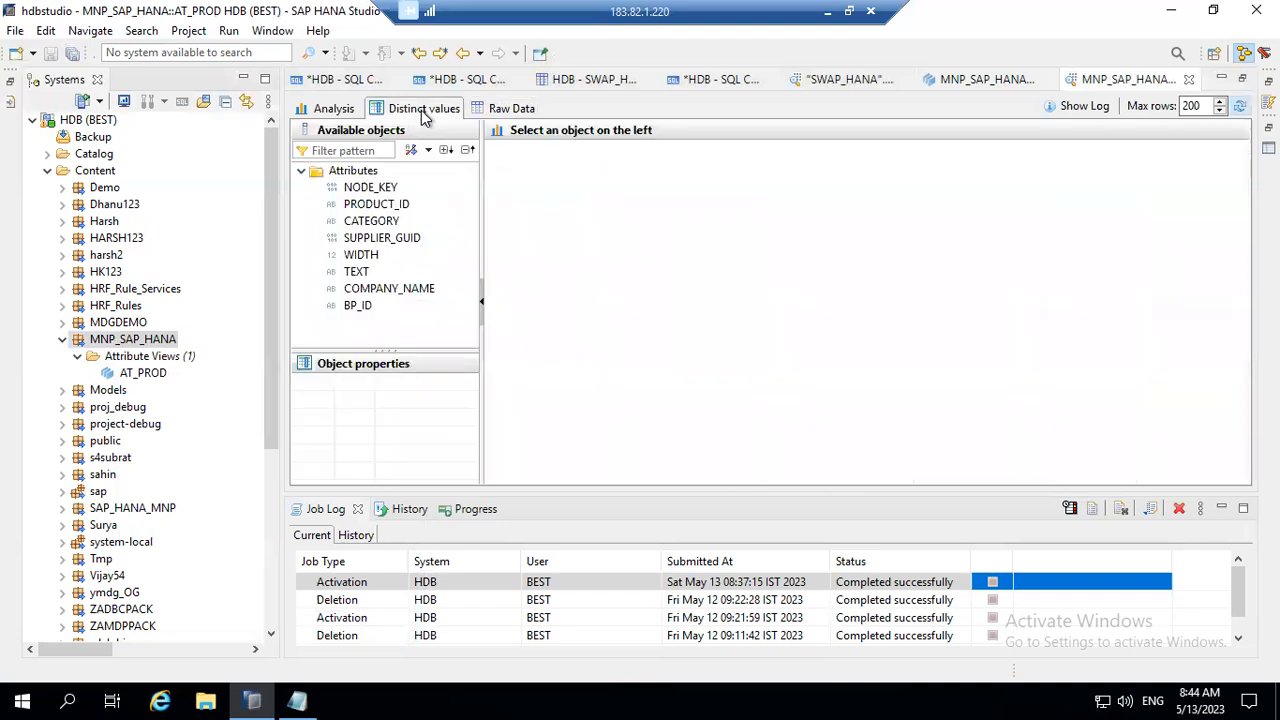
left_click(350, 117)
left_click(418, 112)
left_click(494, 112)
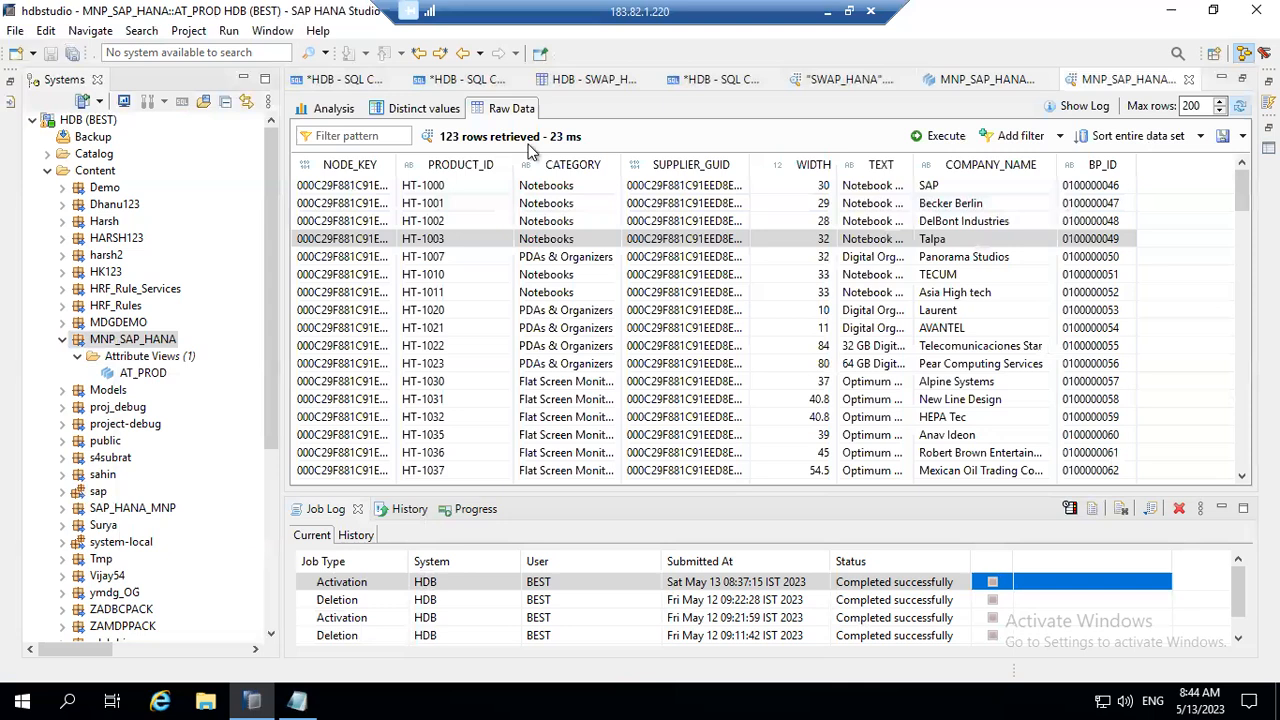
left_click(983, 82)
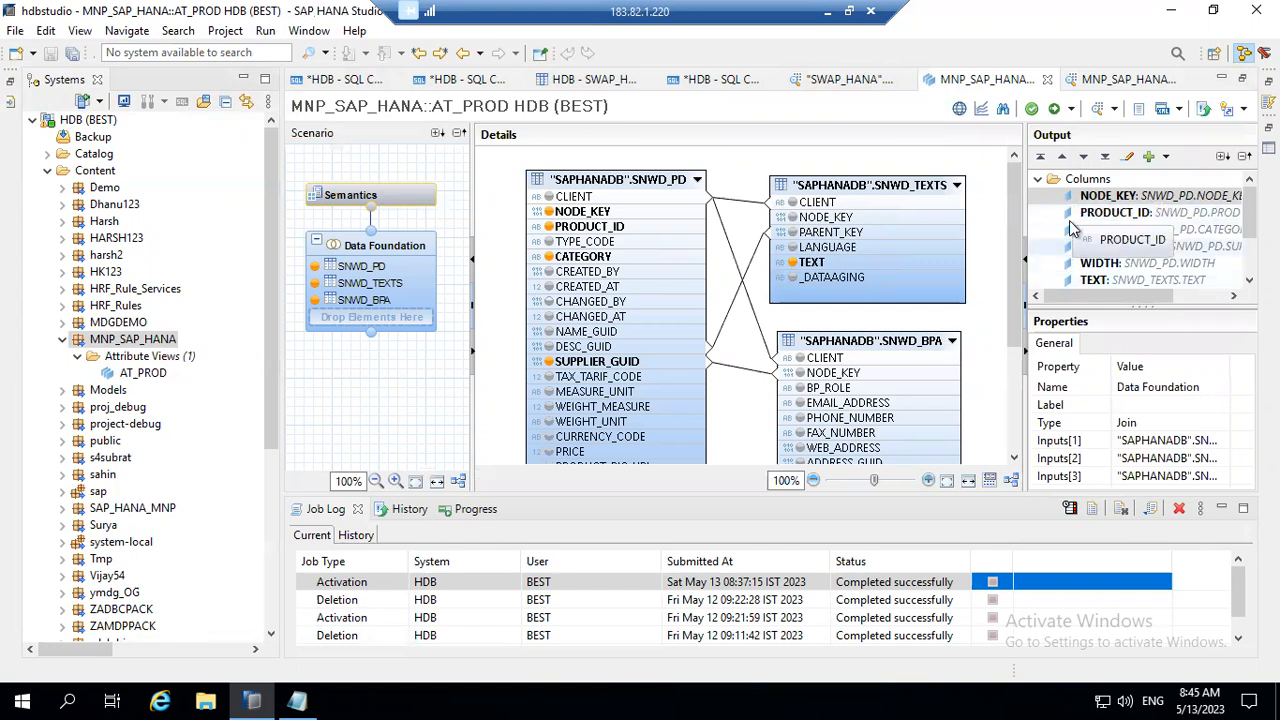
Step: Create an analytic view named AN_SALES in the MNP_SAP_HANA package and select its Data Foundation node
left_click(122, 353)
right_click(117, 340)
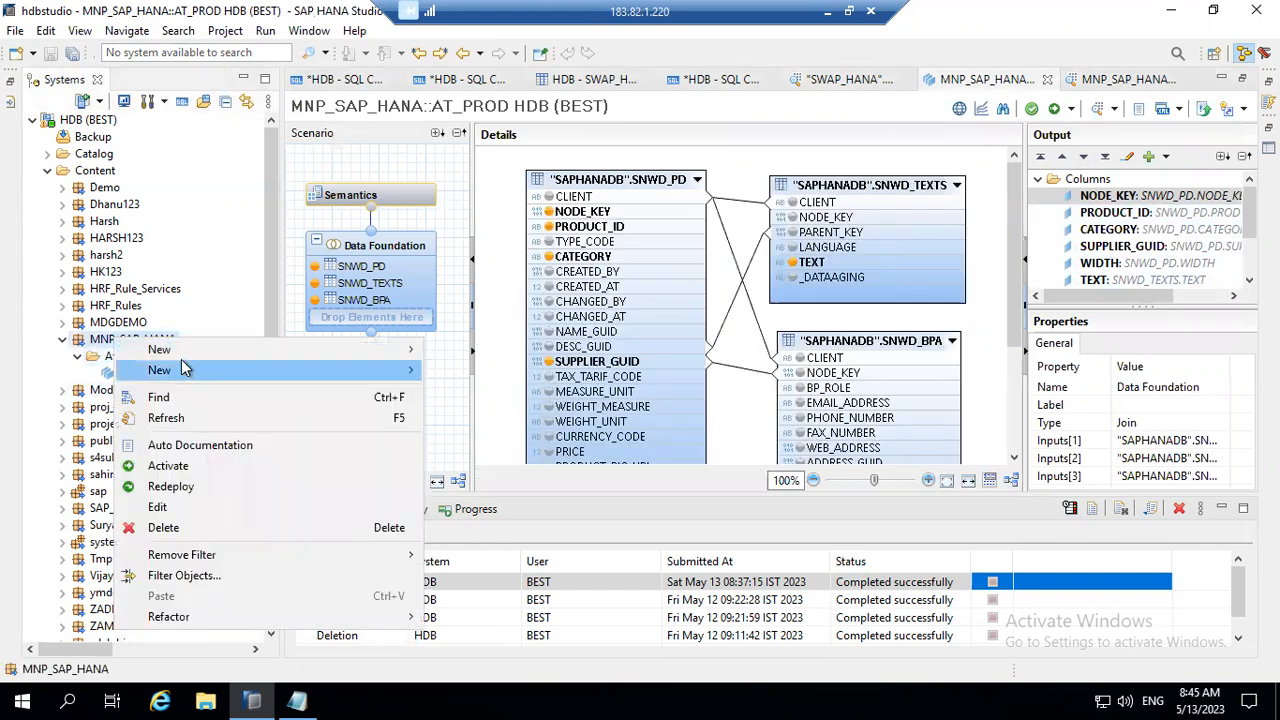
mouse_move(258, 355)
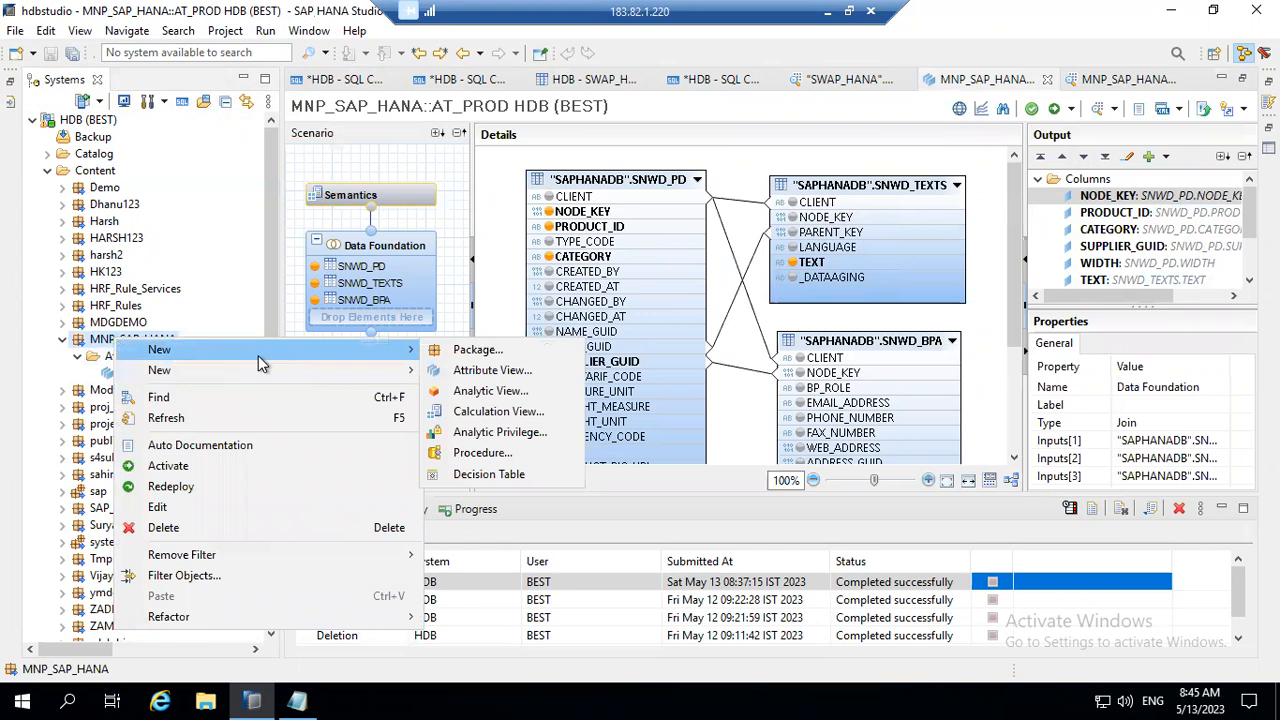
left_click(483, 391)
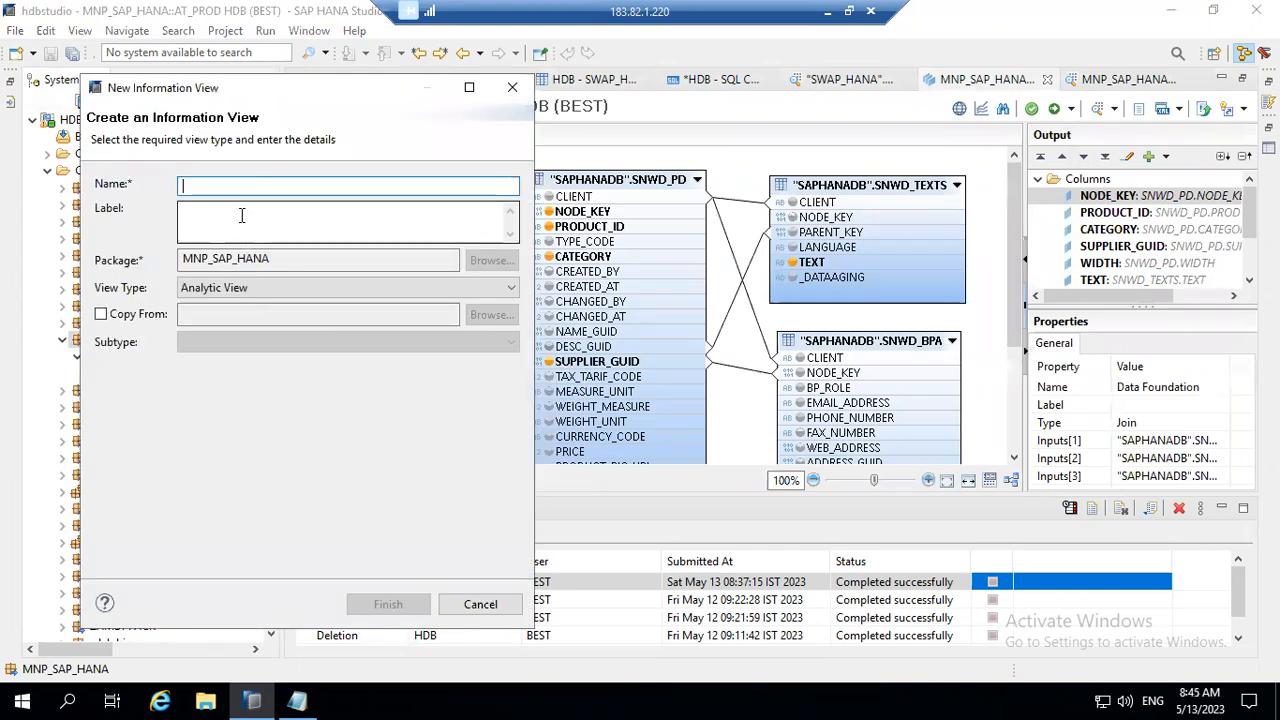
type("AN_")
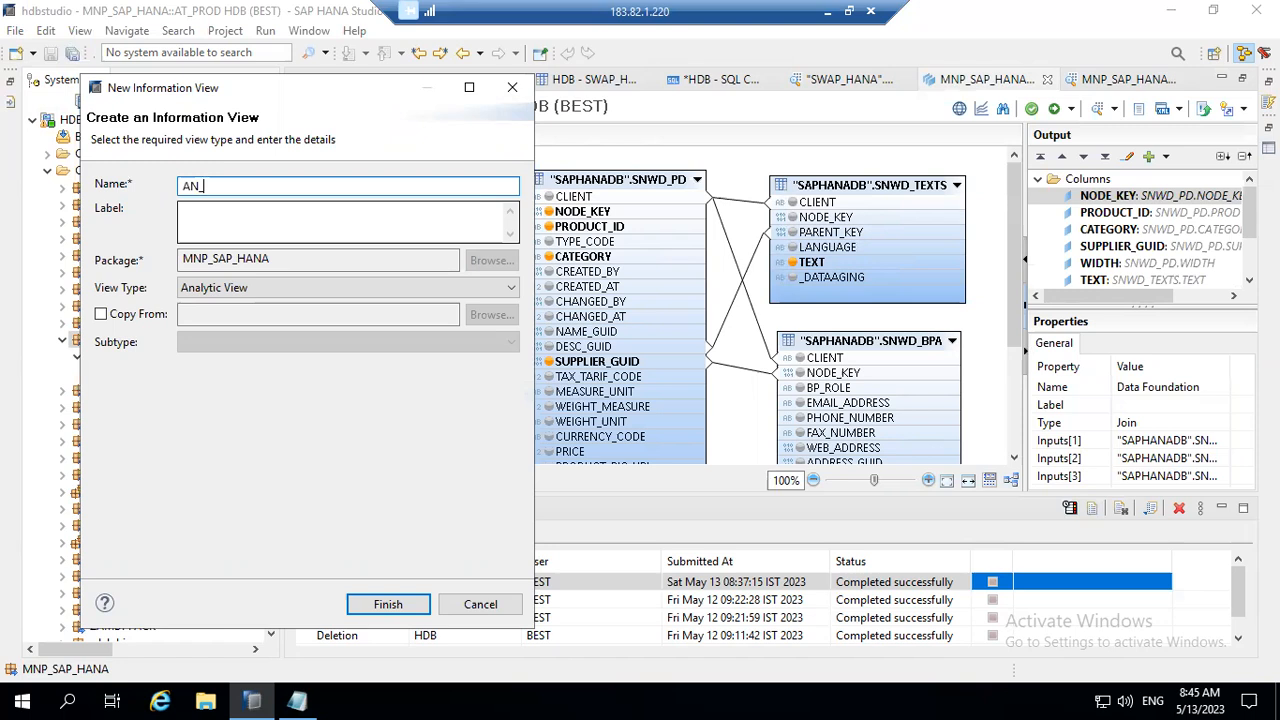
type("SALES")
left_click(243, 208)
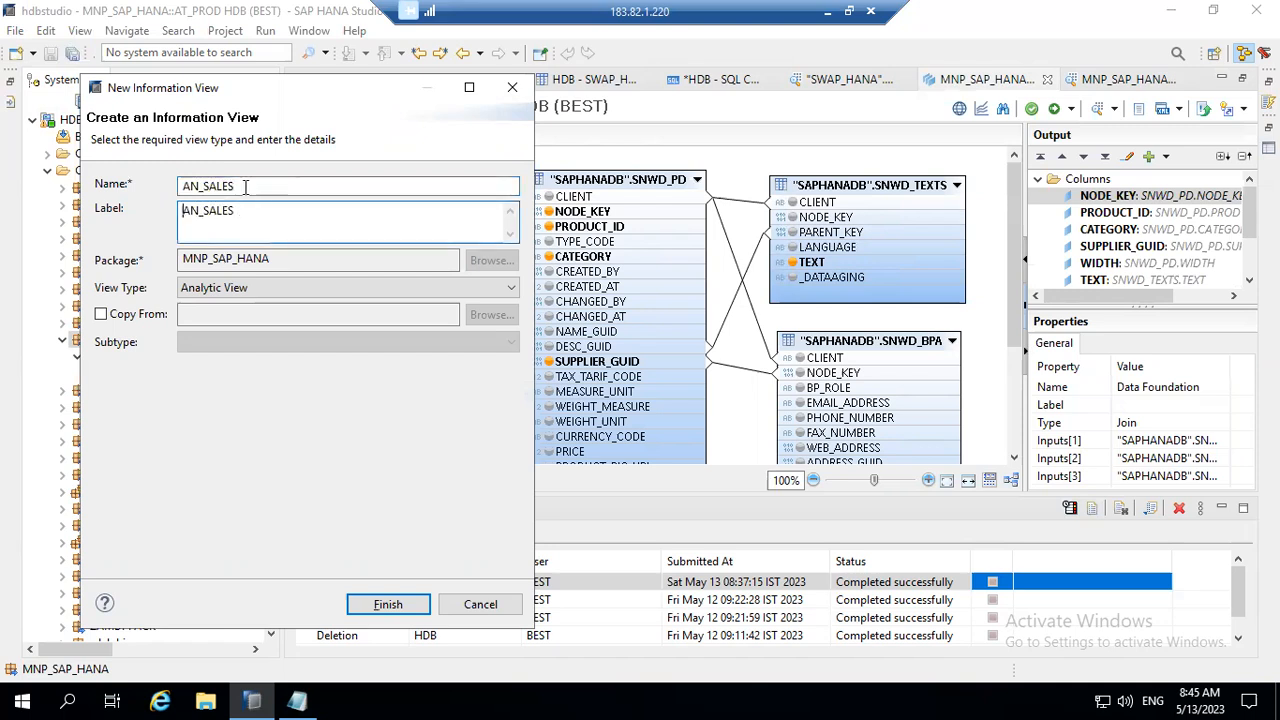
left_click(403, 607)
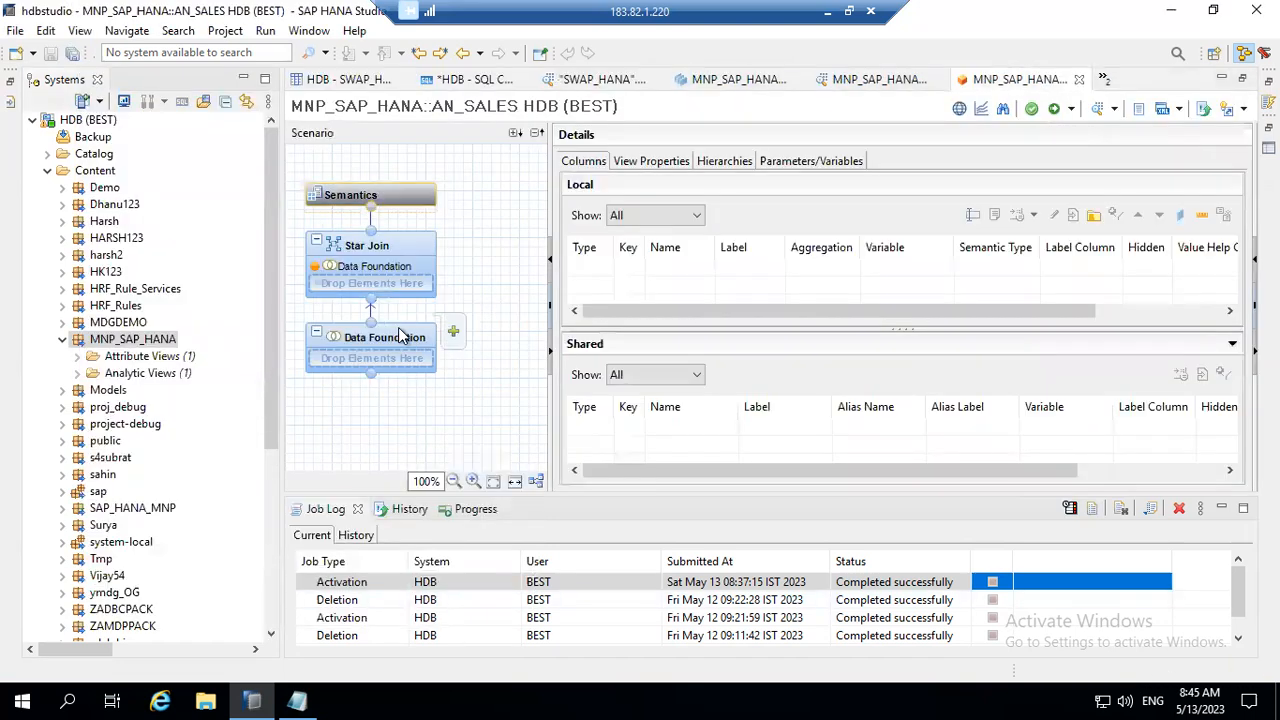
left_click(434, 340)
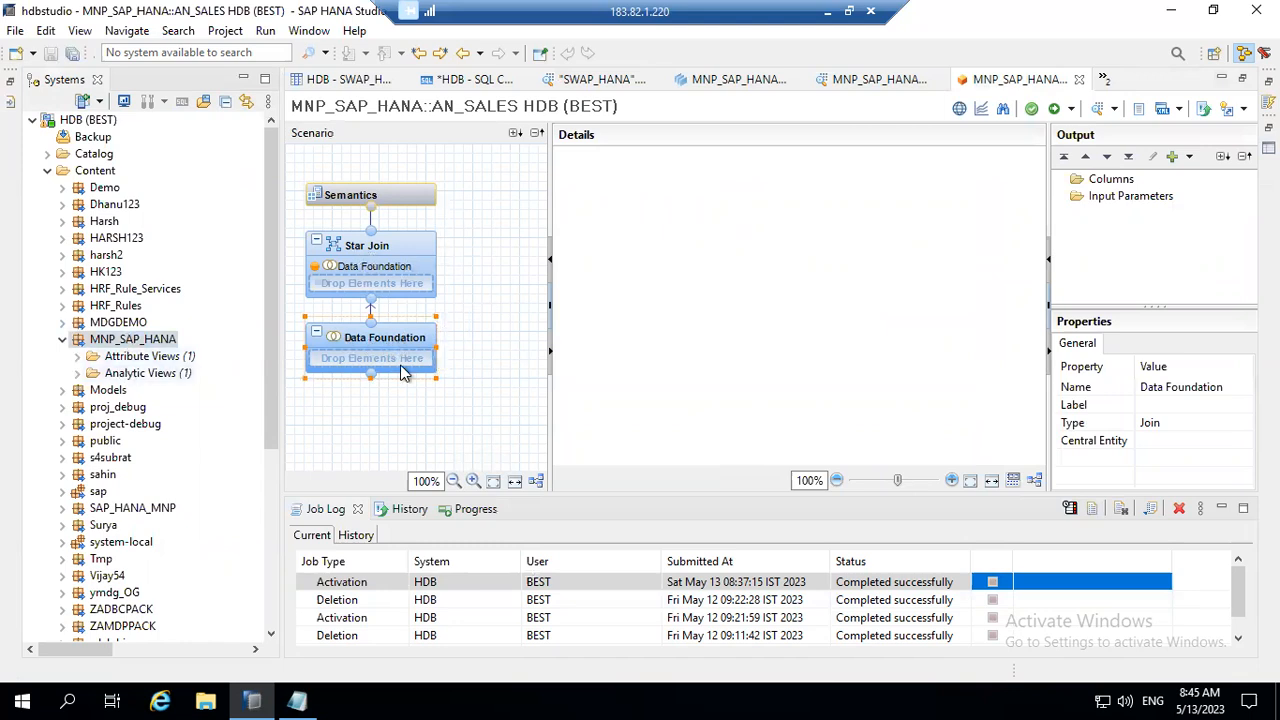
mouse_move(384, 350)
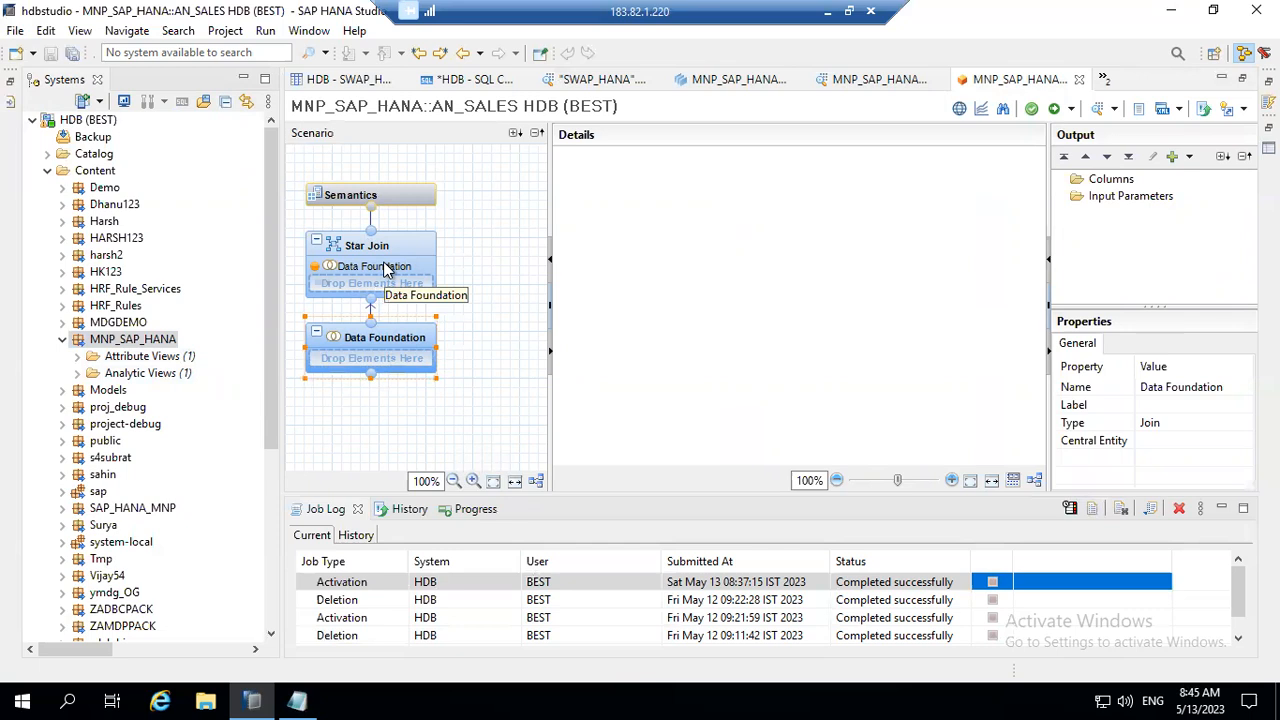
Step: Switch to the Word class notes and go to the Star Schema section under Data Modelling
left_click(827, 11)
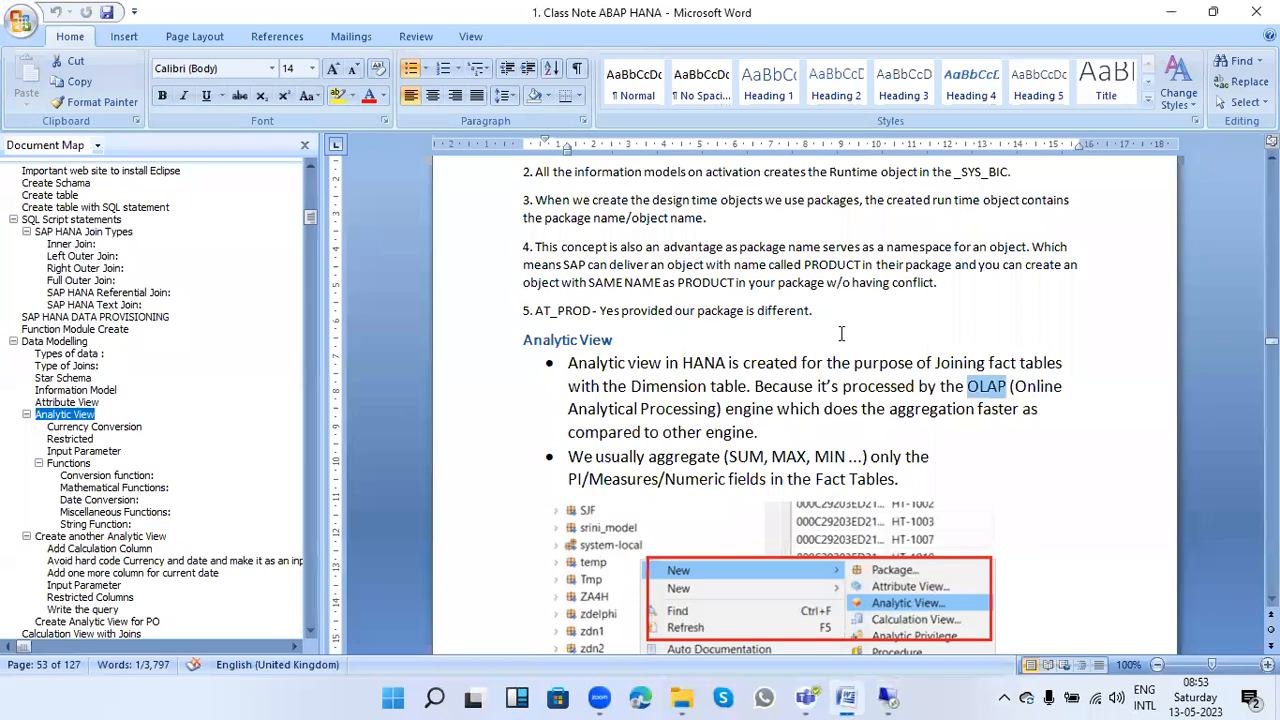
scroll(841, 333, "up", 15)
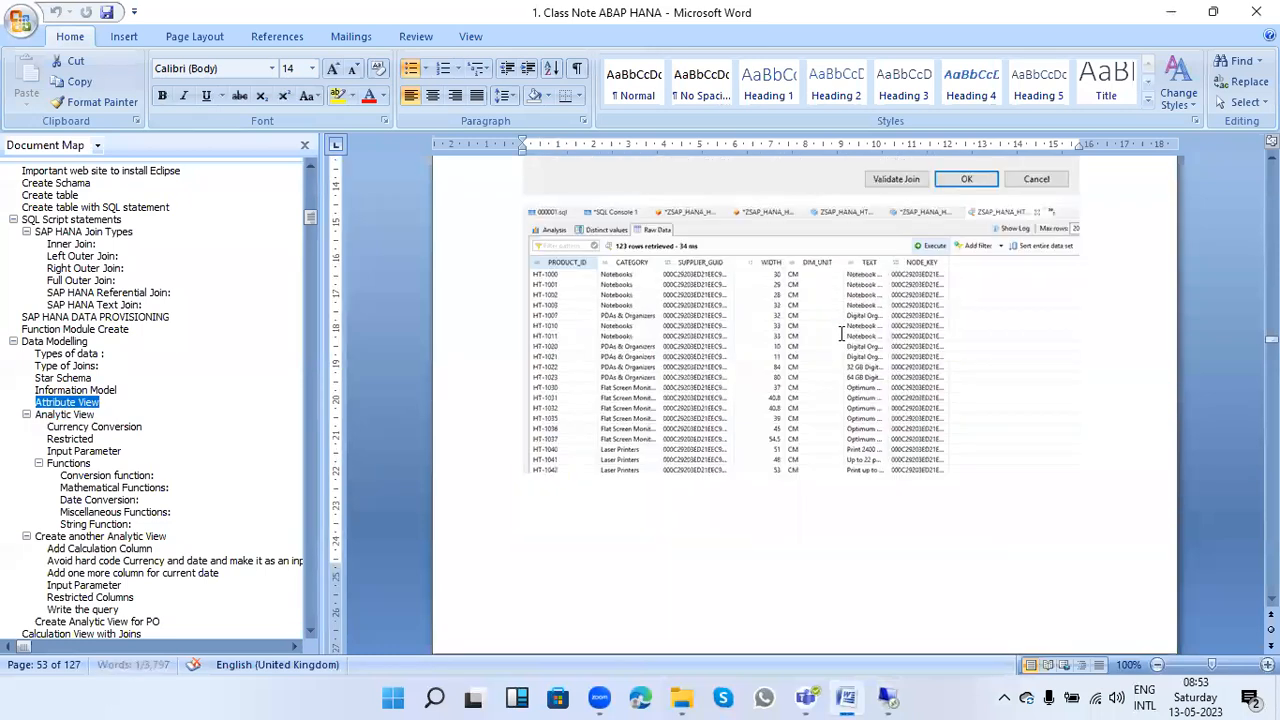
scroll(841, 333, "up", 10)
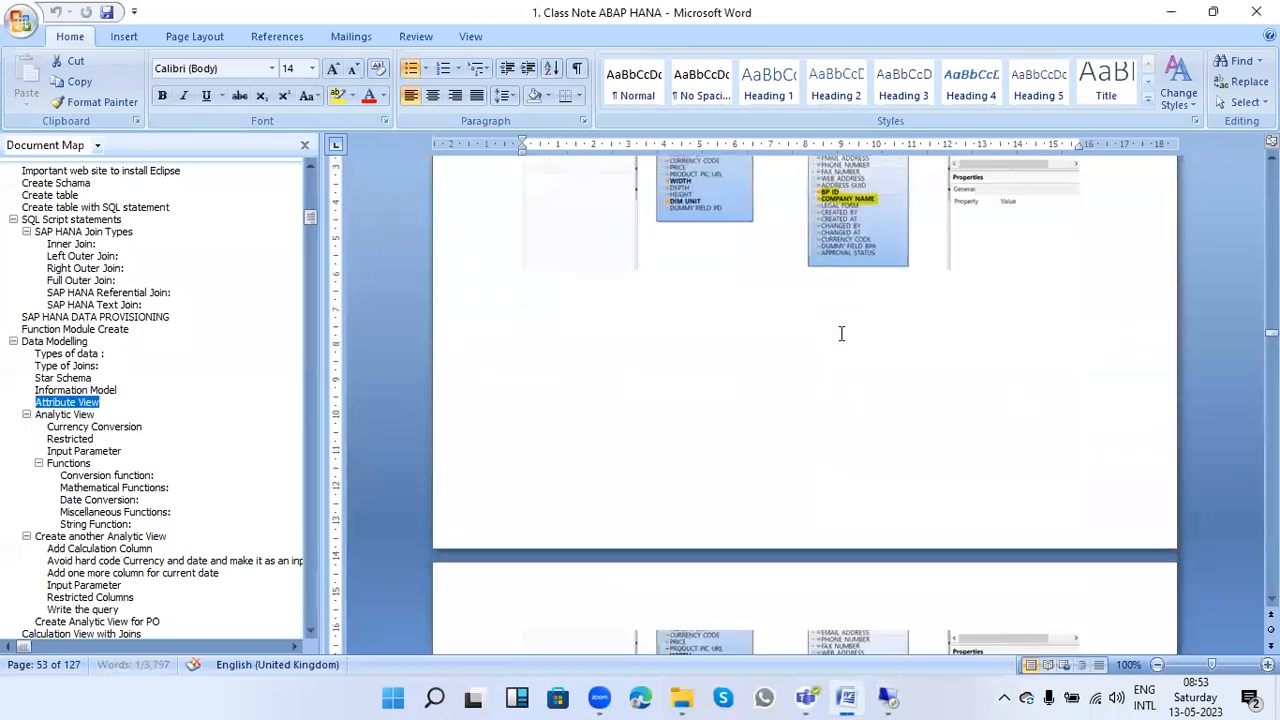
left_click(77, 388)
left_click(63, 378)
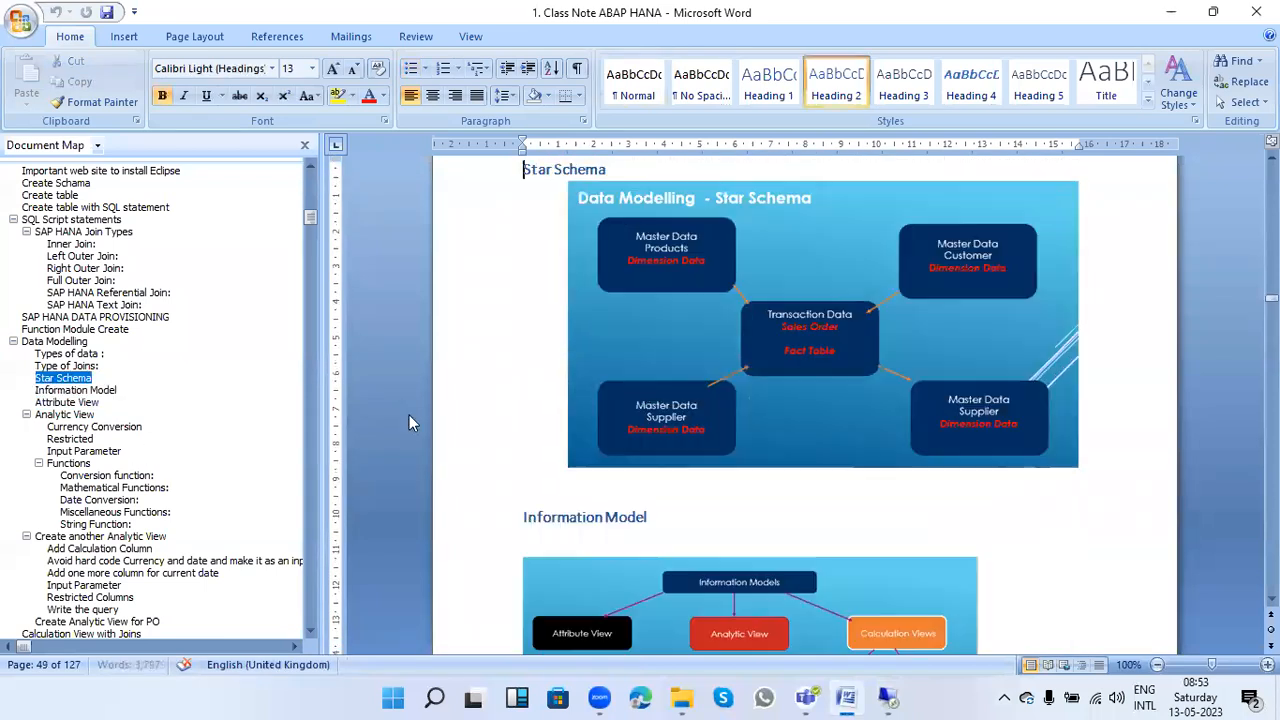
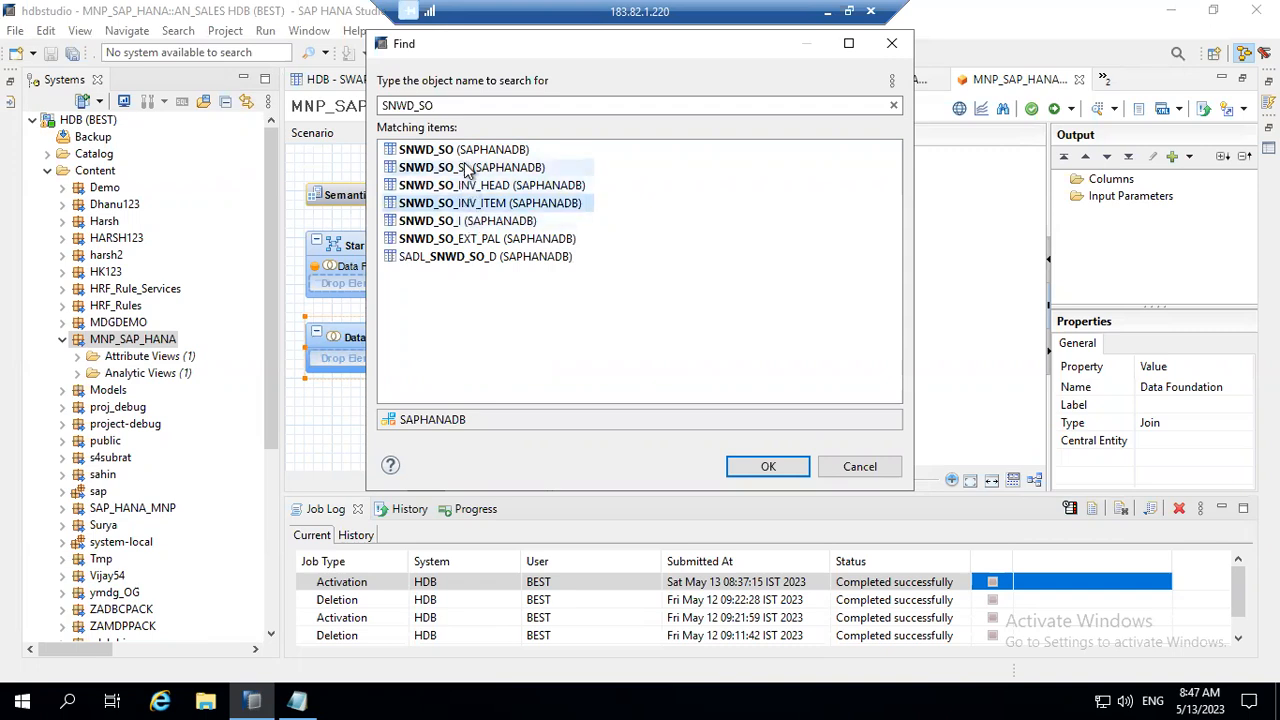
Step: Add the SAPHANADB tables SNWD_SO and SNWD_SO_I to the Data Foundation of AN_SALES
left_click(461, 151)
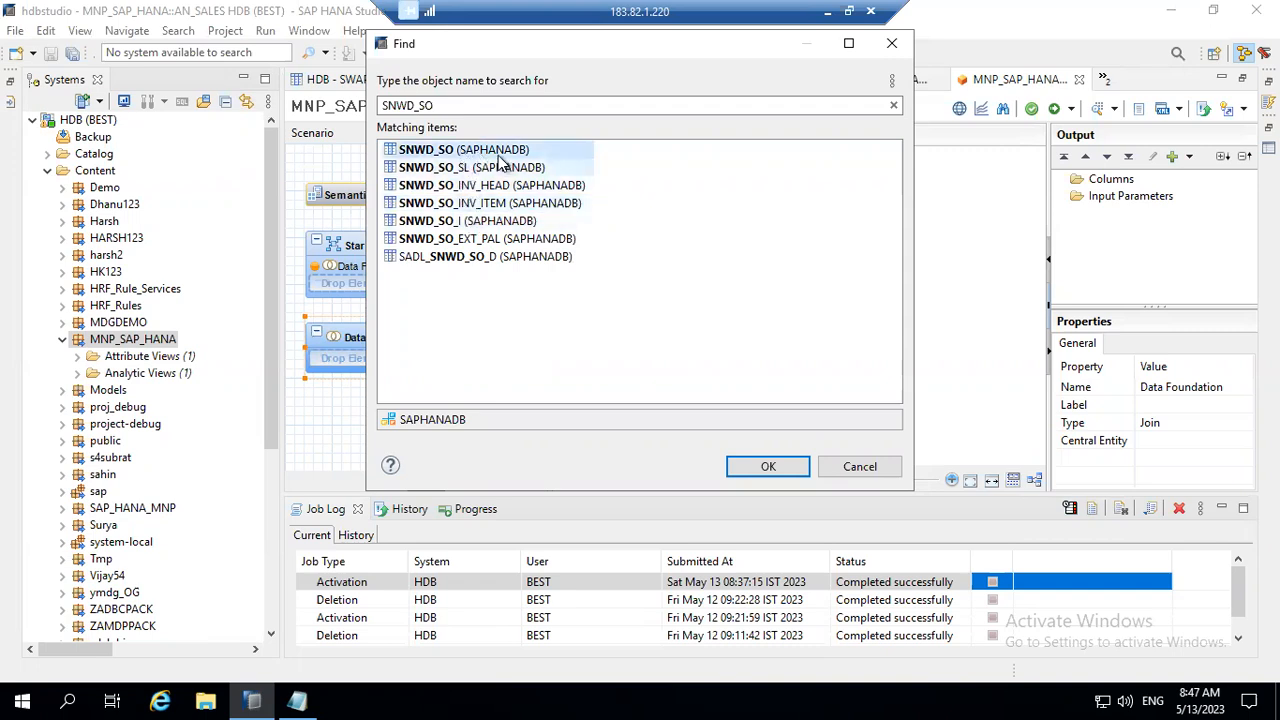
double_click(496, 153)
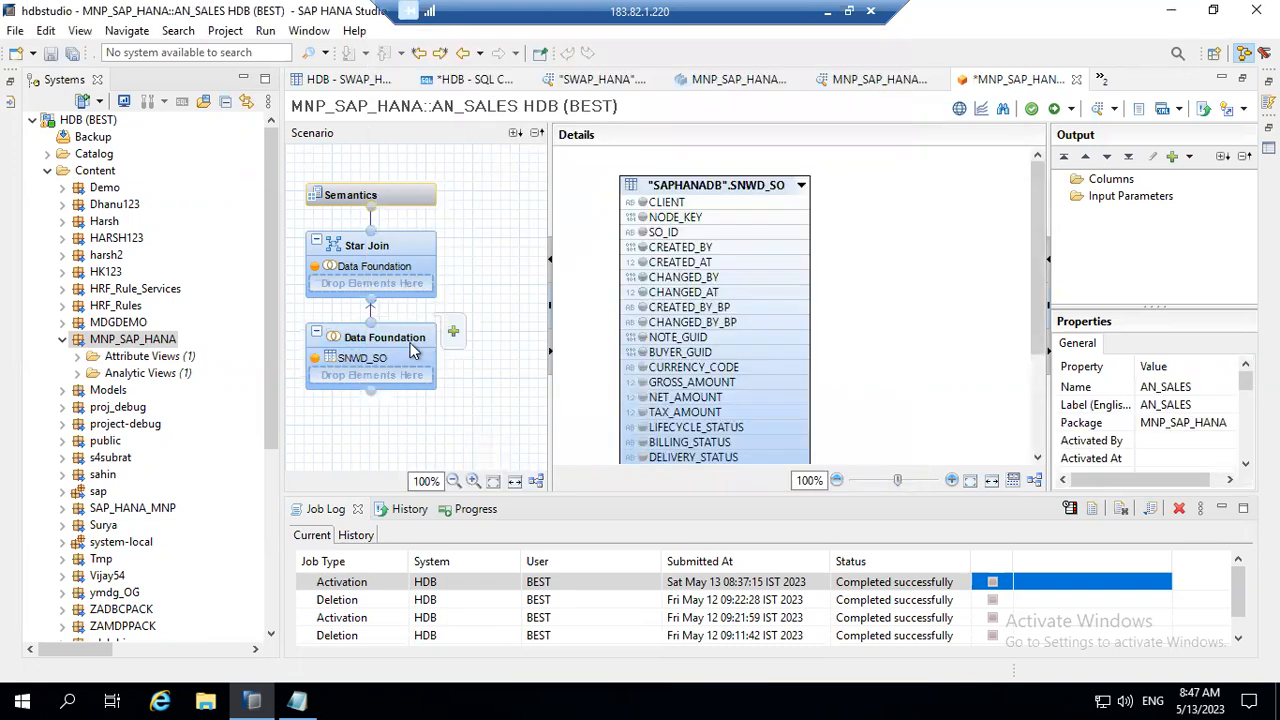
left_click(452, 331)
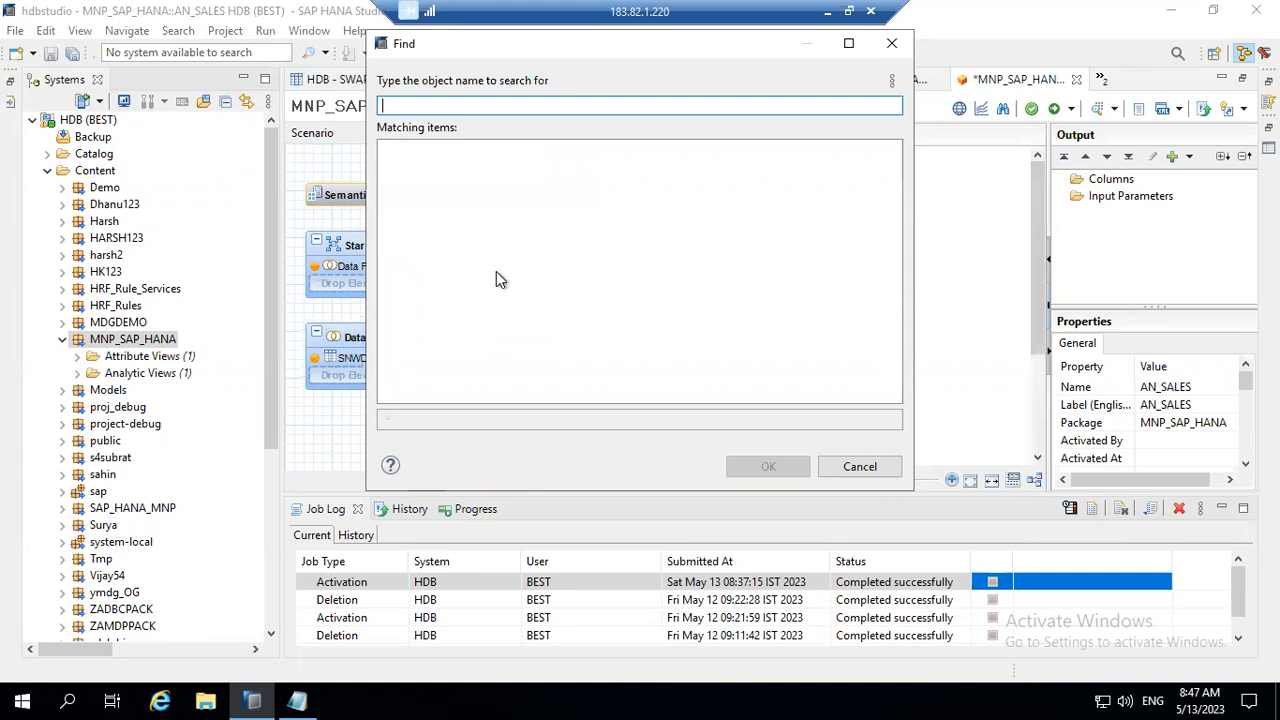
type("SNWD_SO_")
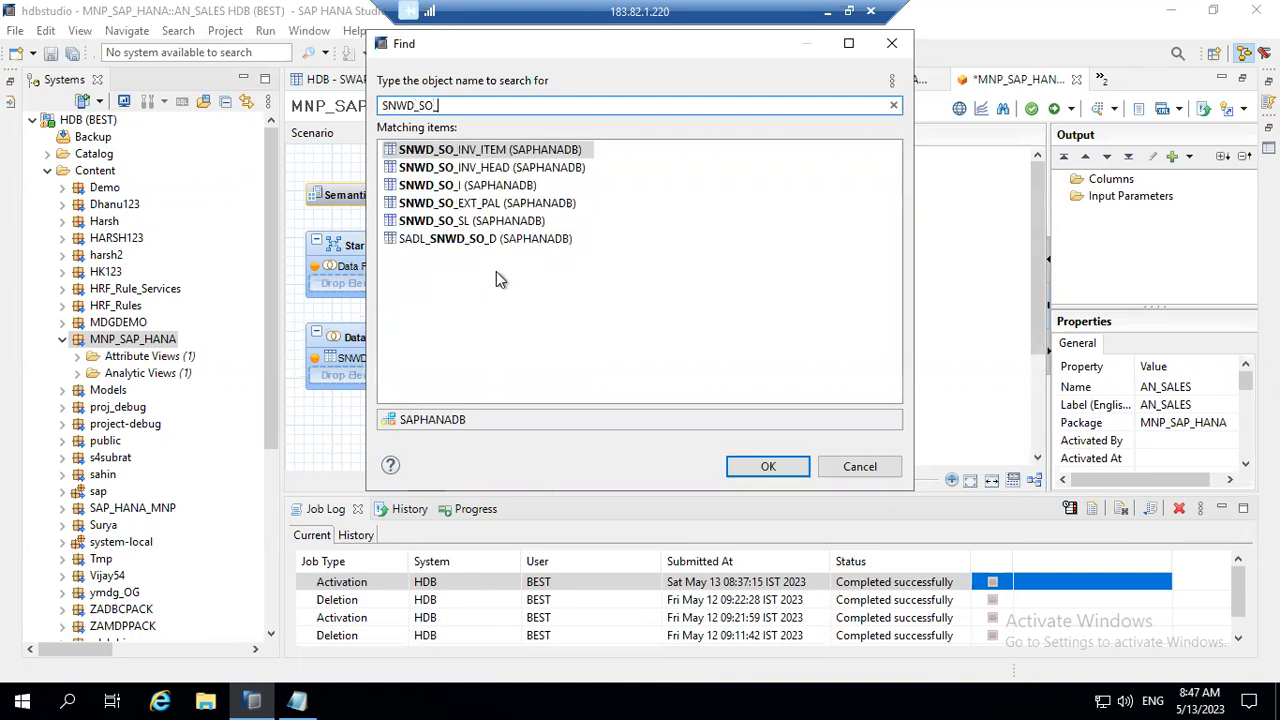
type("I")
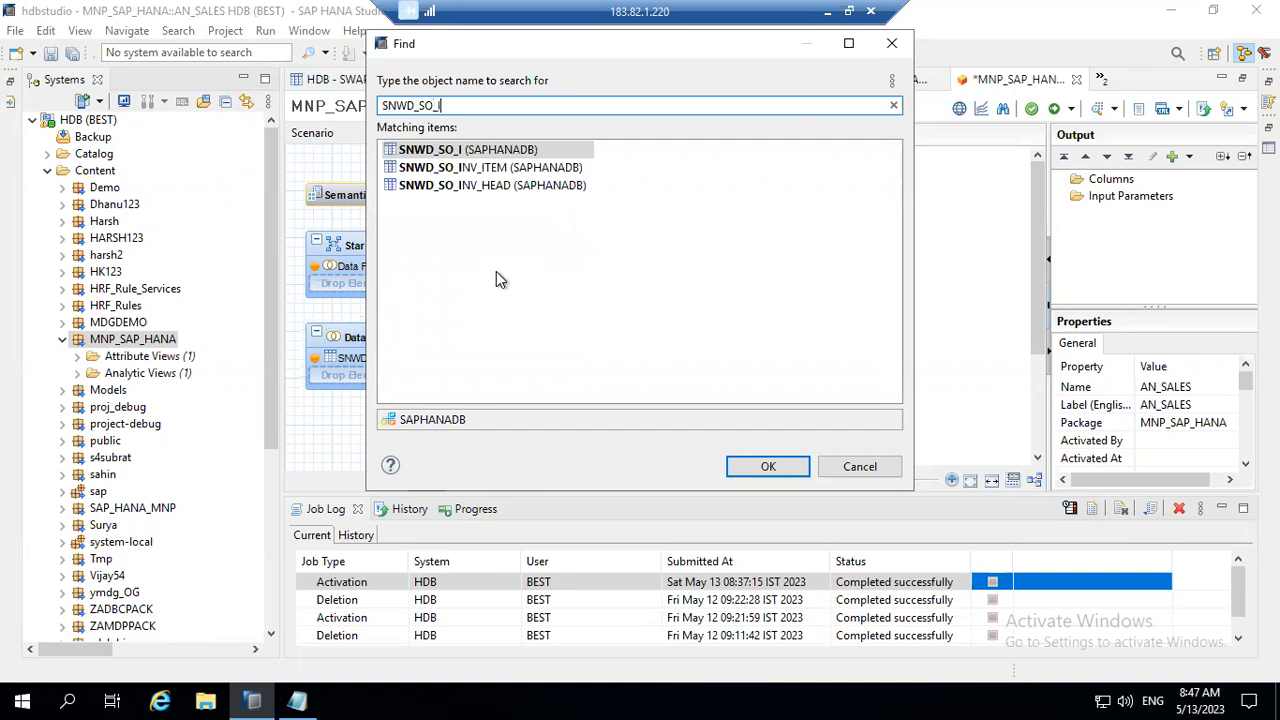
double_click(470, 152)
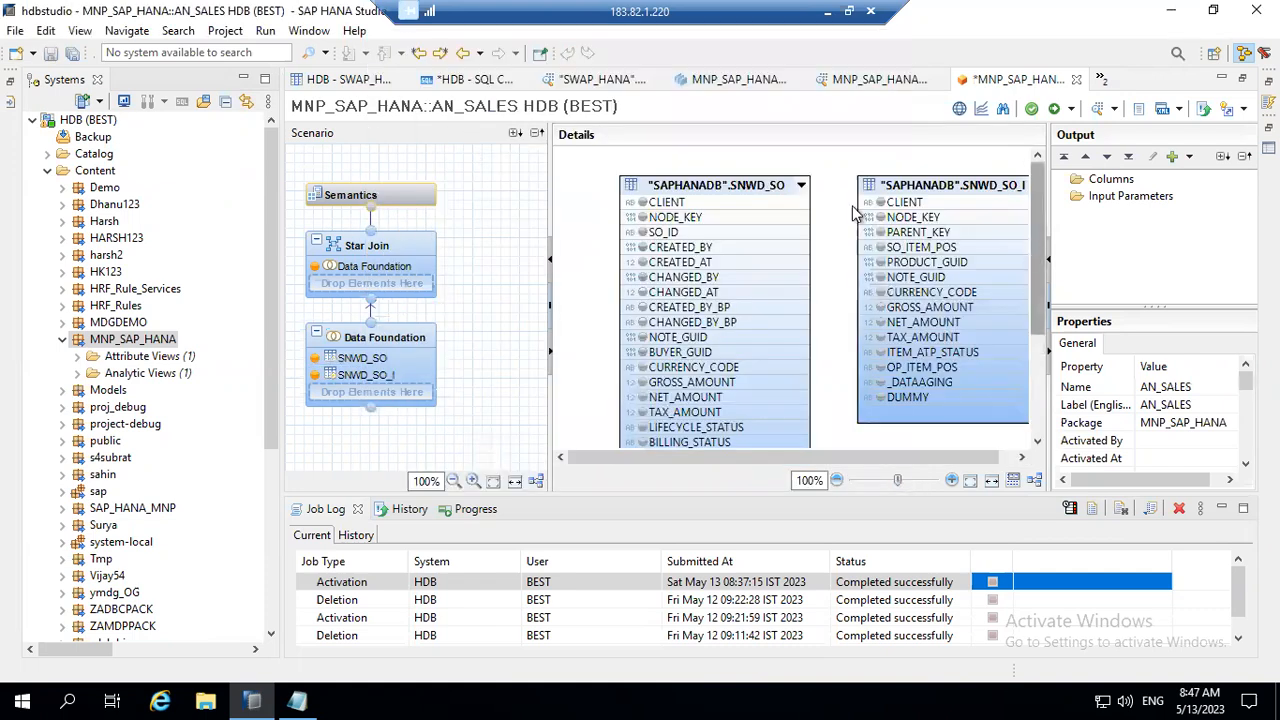
Step: Join SNWD_SO to SNWD_SO_I, linking CLIENT to CLIENT and NODE_KEY to PARENT_KEY
left_click_drag(807, 200, 862, 205)
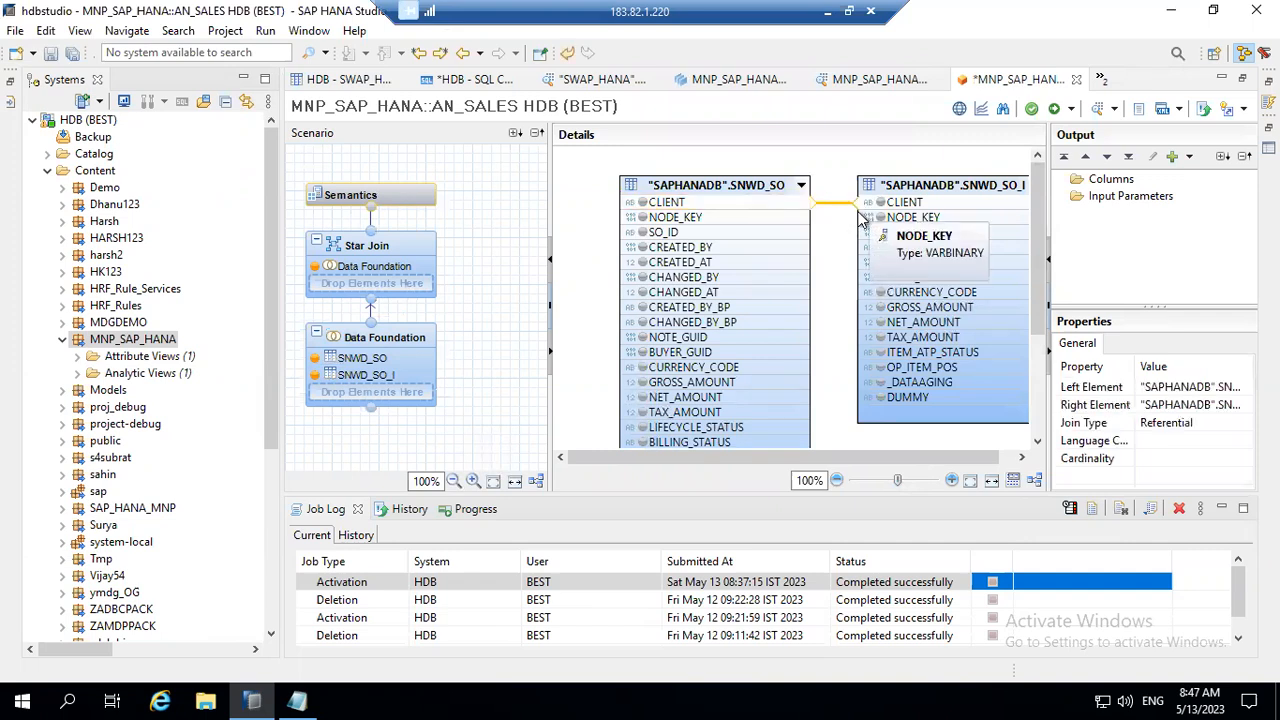
left_click(810, 222)
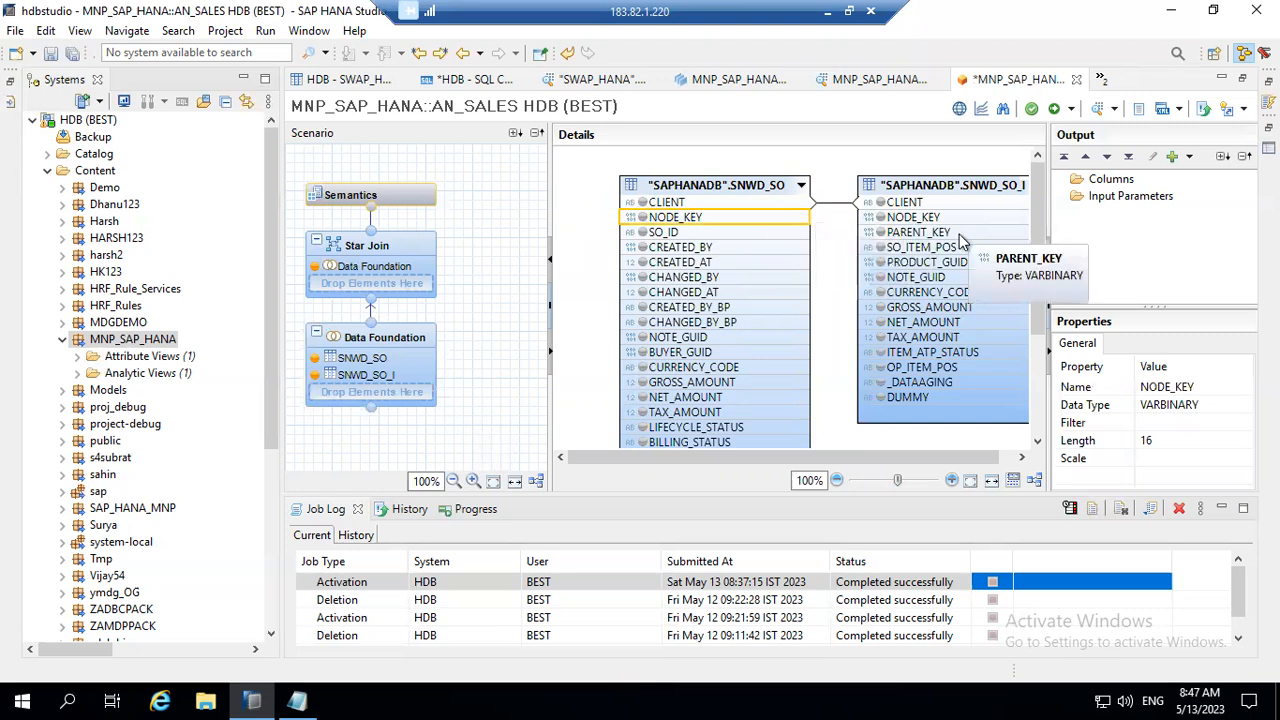
left_click_drag(803, 222, 872, 234)
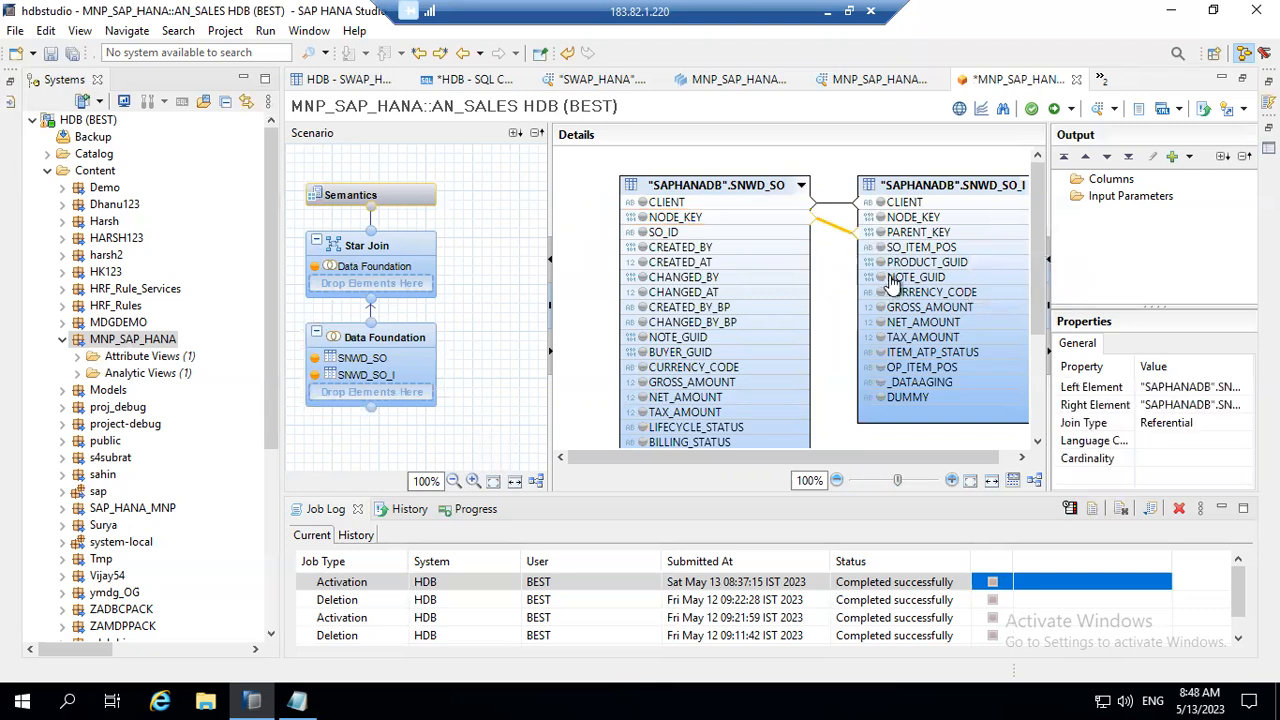
Step: Set the join between SNWD_SO and SNWD_SO_I to type Inner with cardinality 1..n
left_click_drag(1040, 275, 1040, 291)
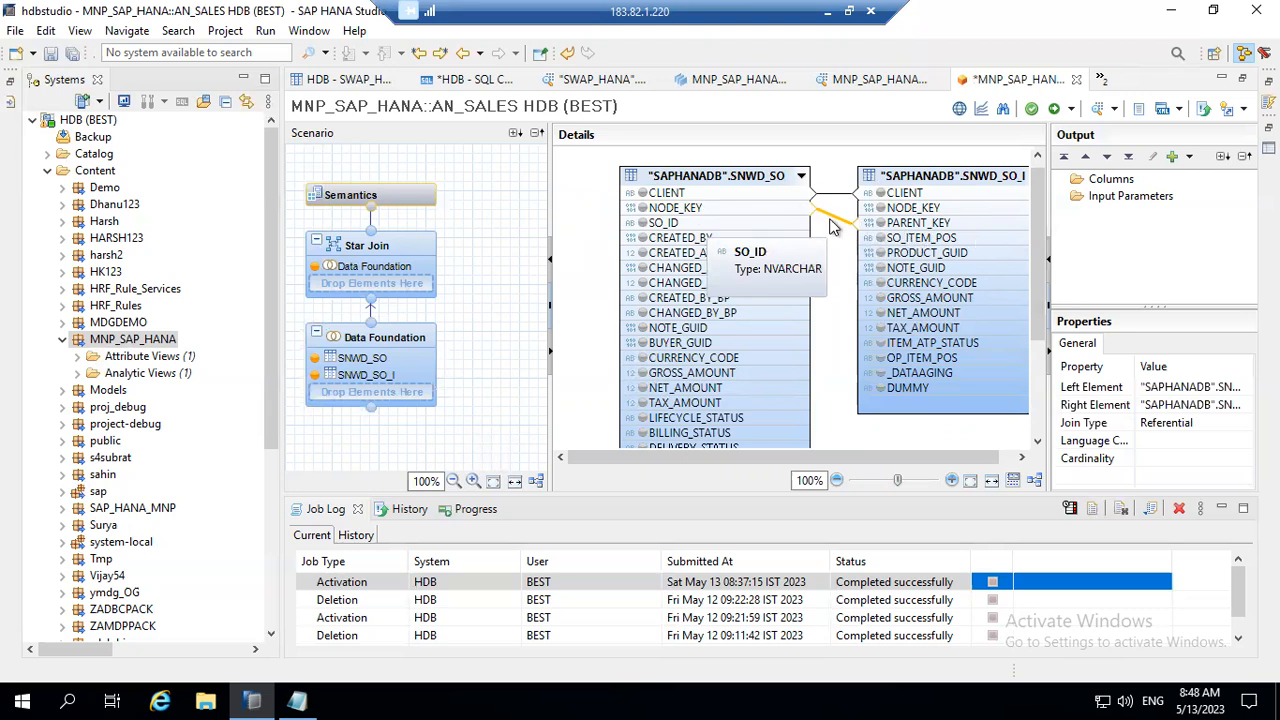
double_click(830, 222)
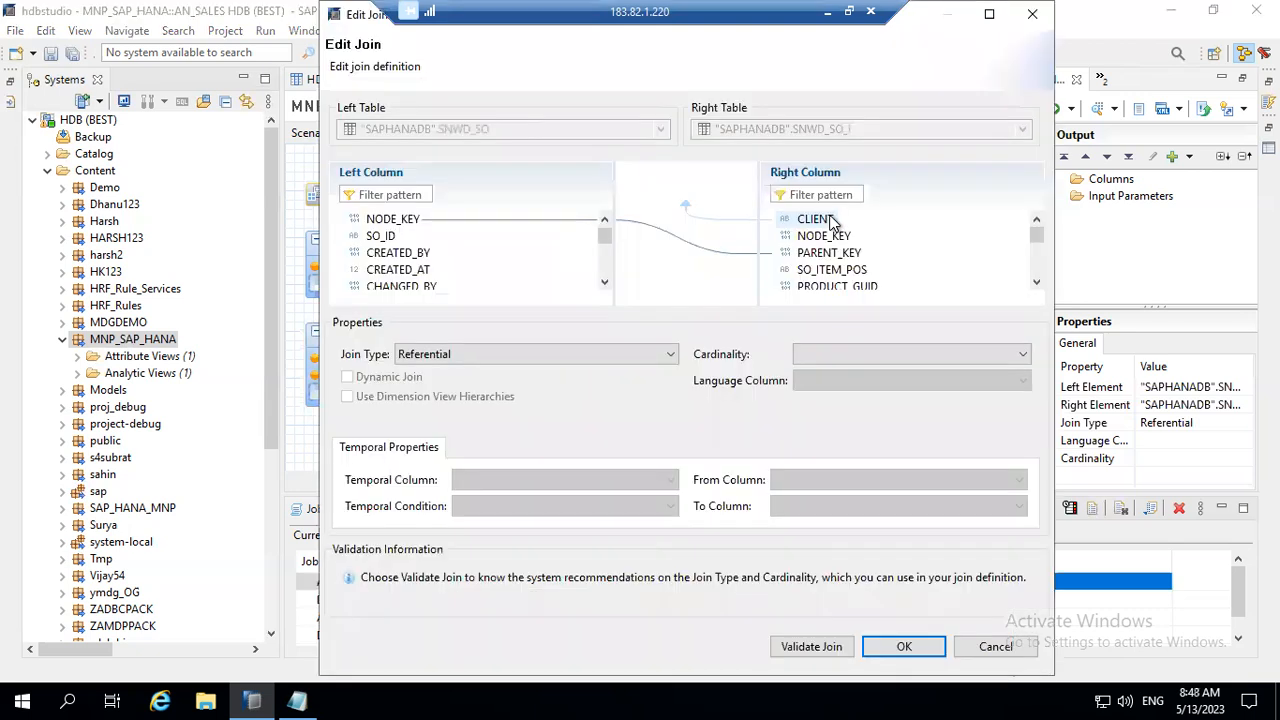
left_click(520, 355)
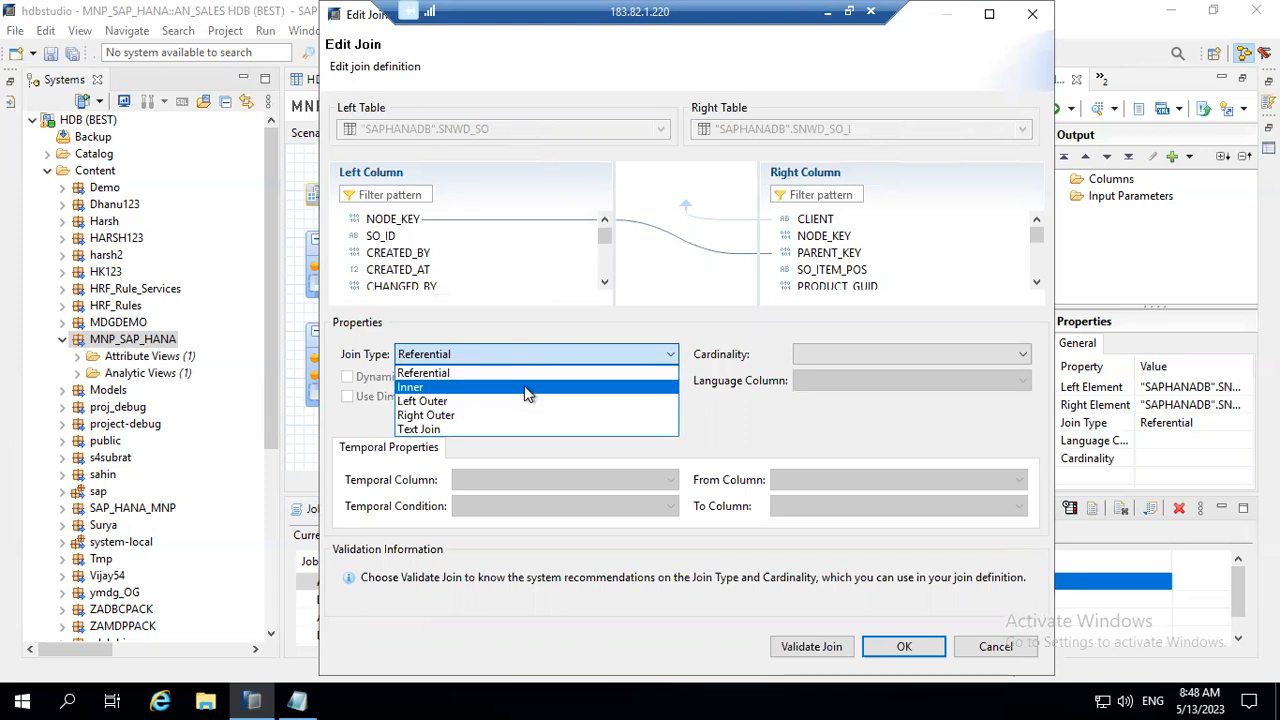
left_click(527, 388)
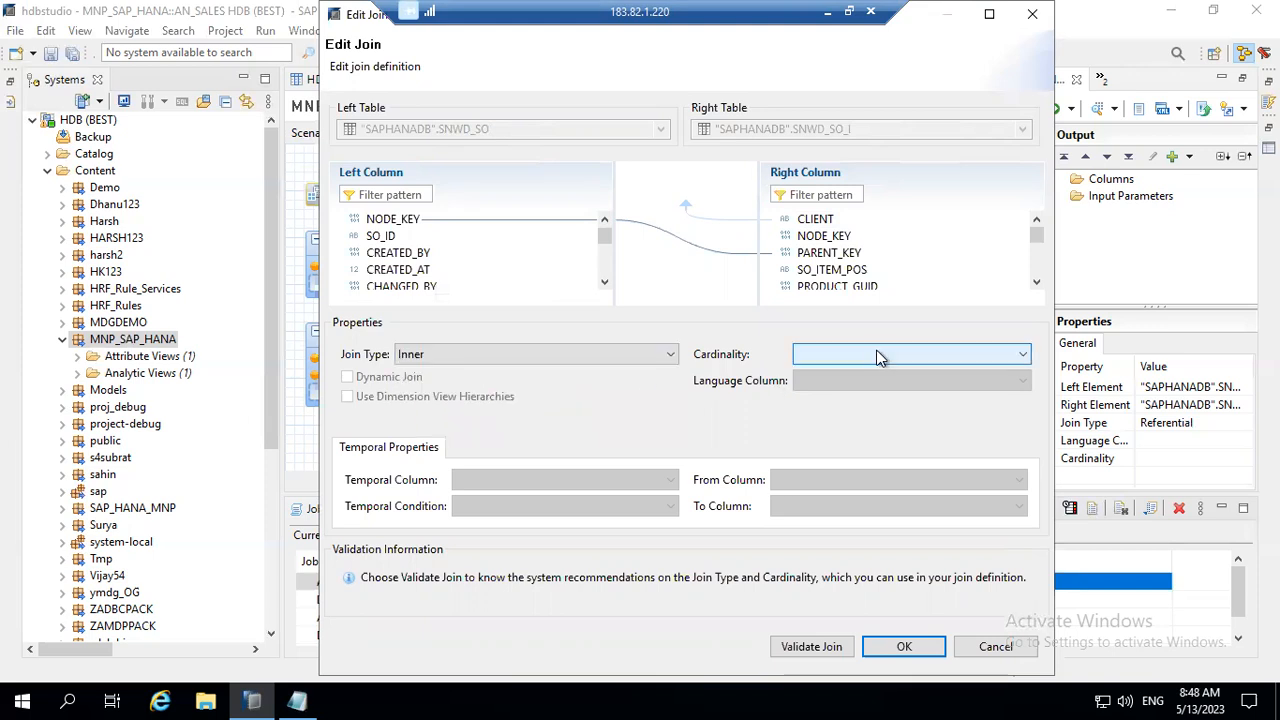
left_click(878, 352)
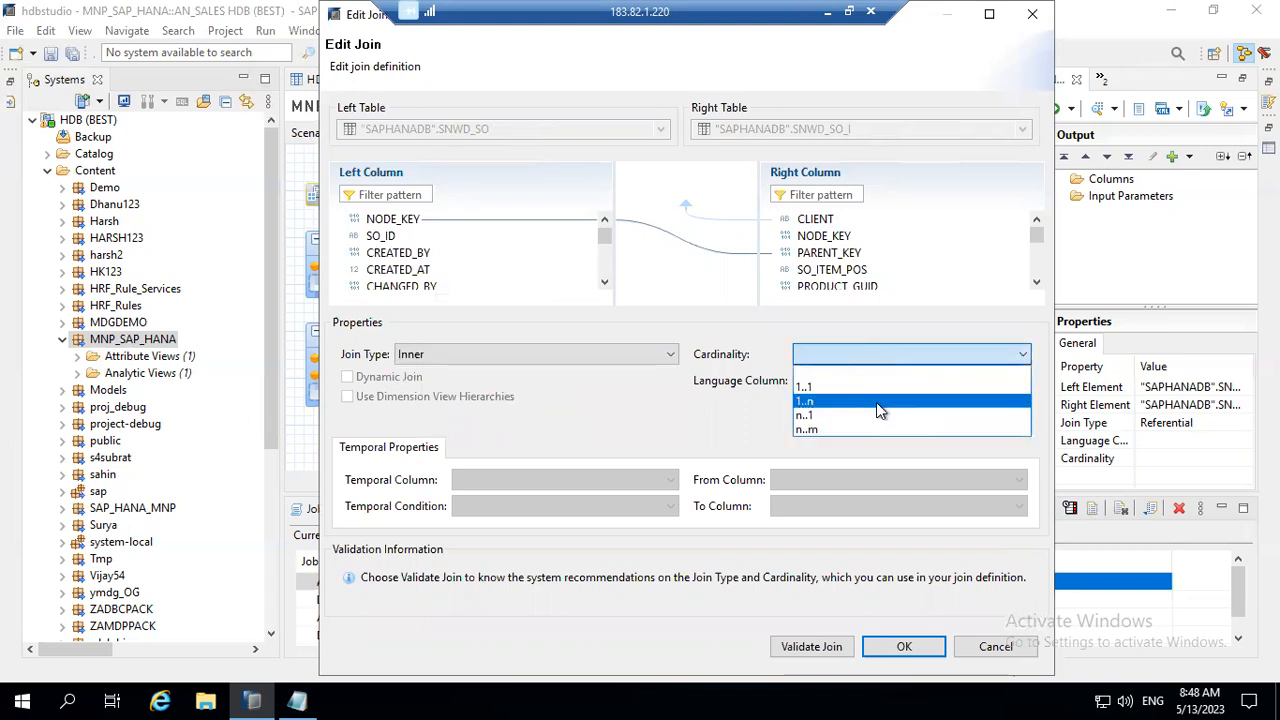
left_click(876, 402)
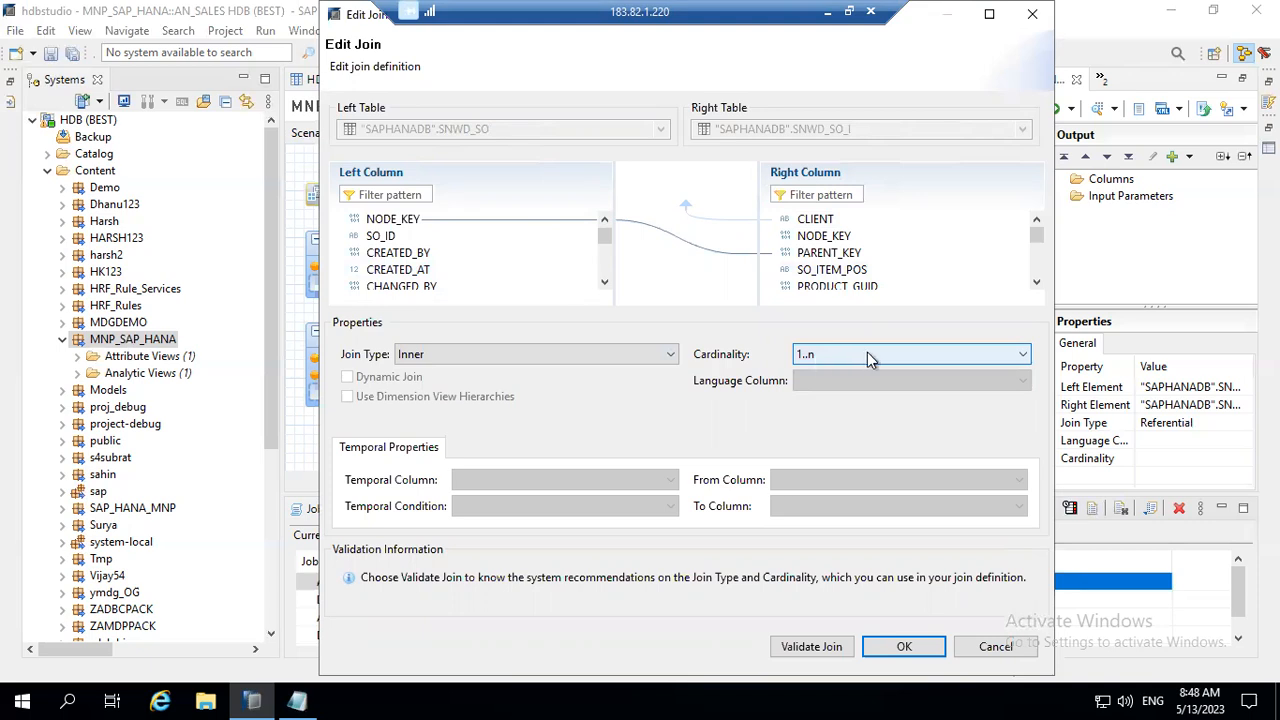
left_click(900, 650)
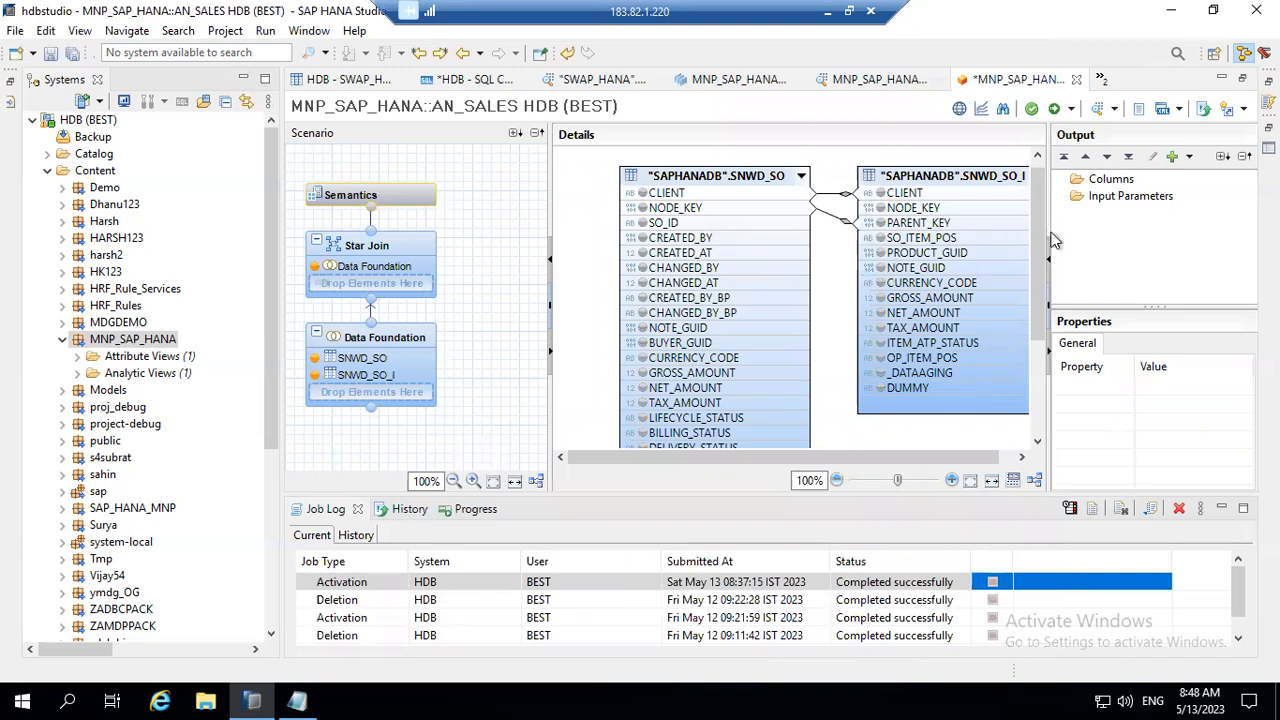
Step: Add the NODE_KEY and OVERALL_STATUS columns of SNWD_SO to the Data Foundation output
left_click(713, 207)
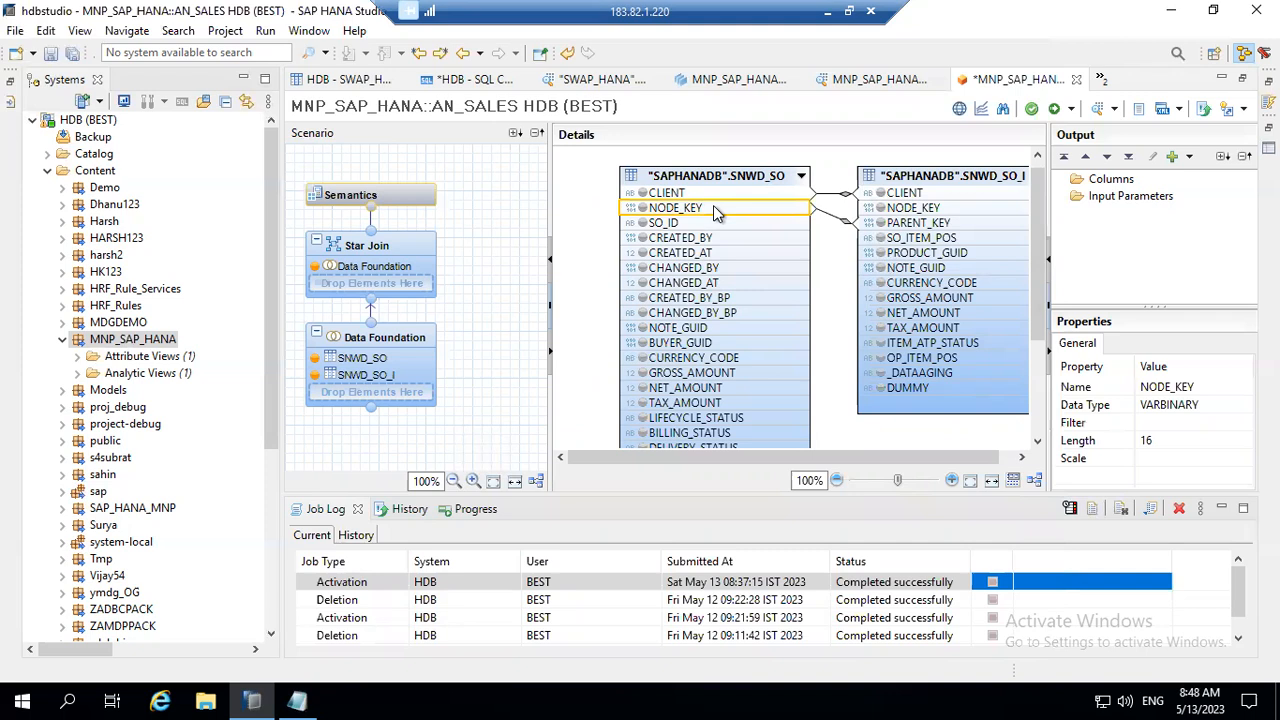
right_click(713, 207)
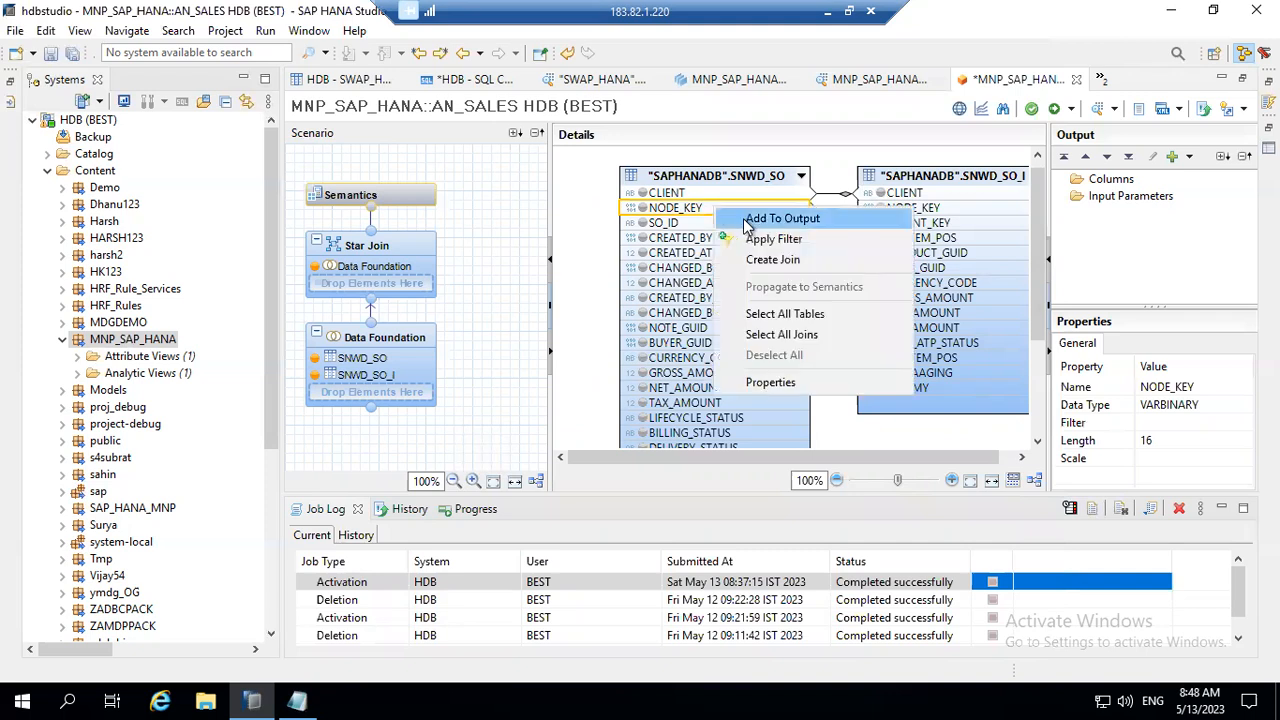
left_click(750, 218)
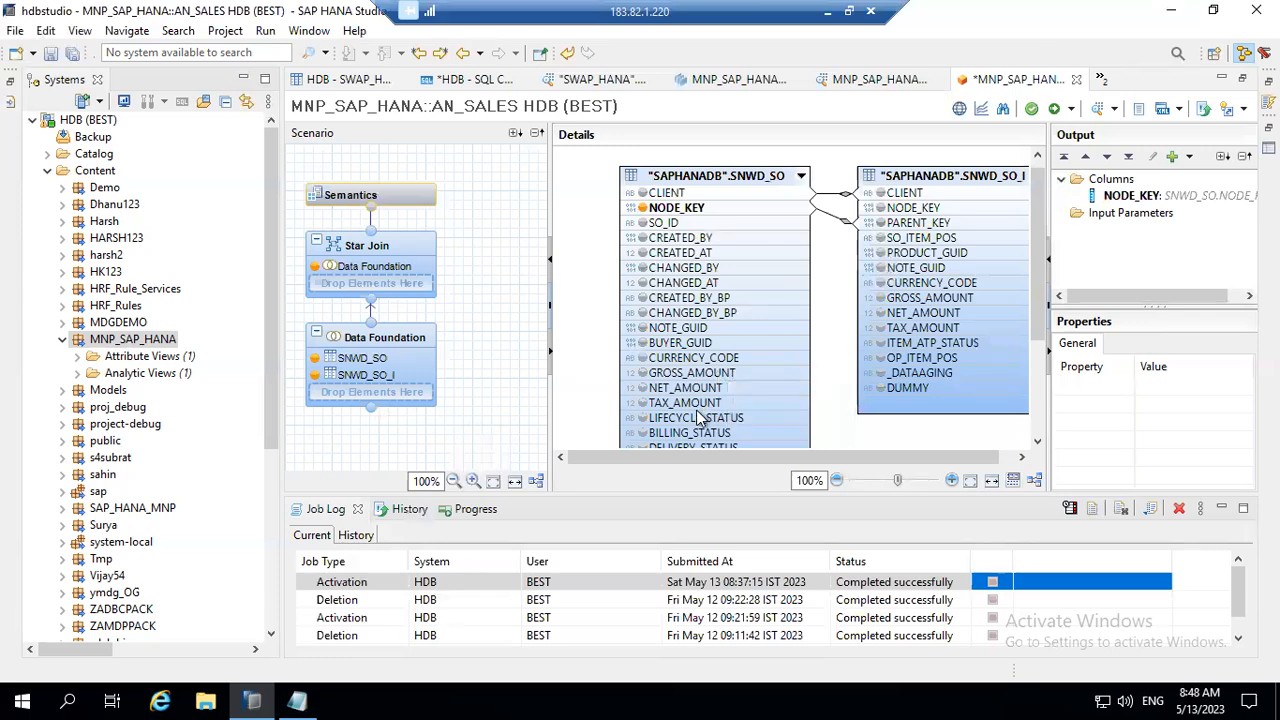
left_click_drag(1038, 299, 1040, 335)
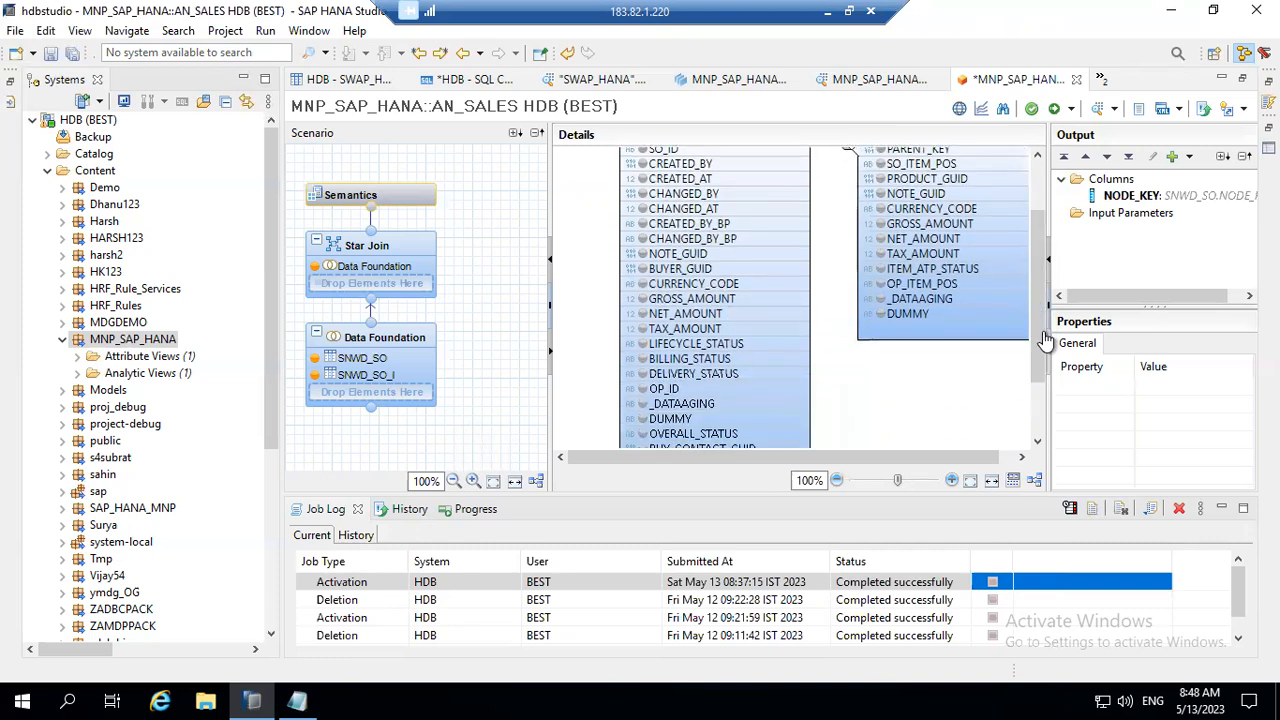
left_click(686, 272)
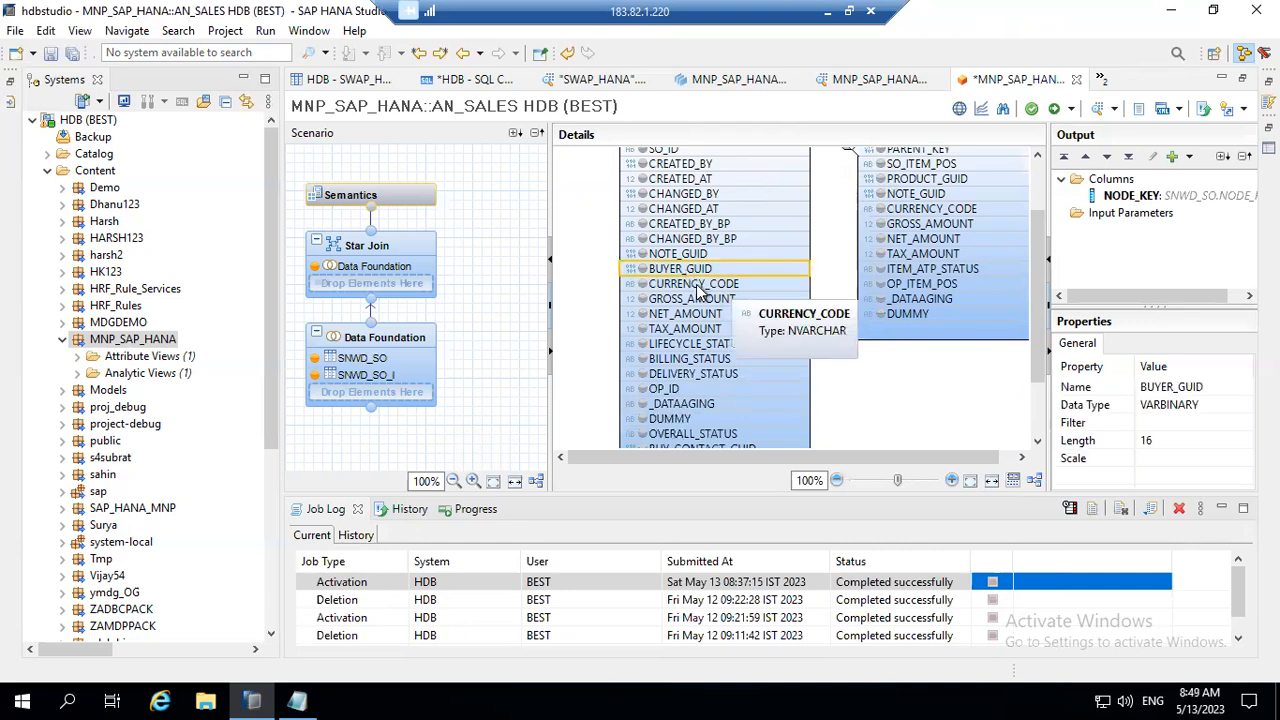
left_click(702, 287)
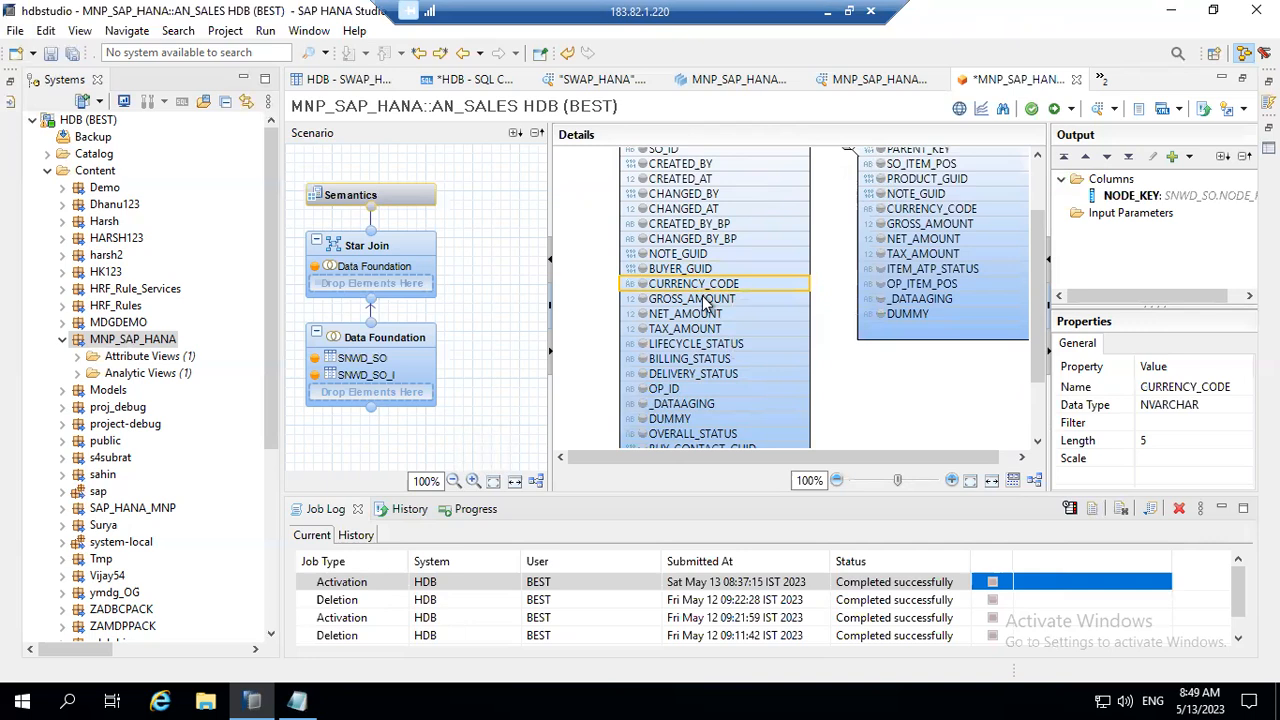
left_click(705, 301)
left_click(703, 316)
left_click(704, 330)
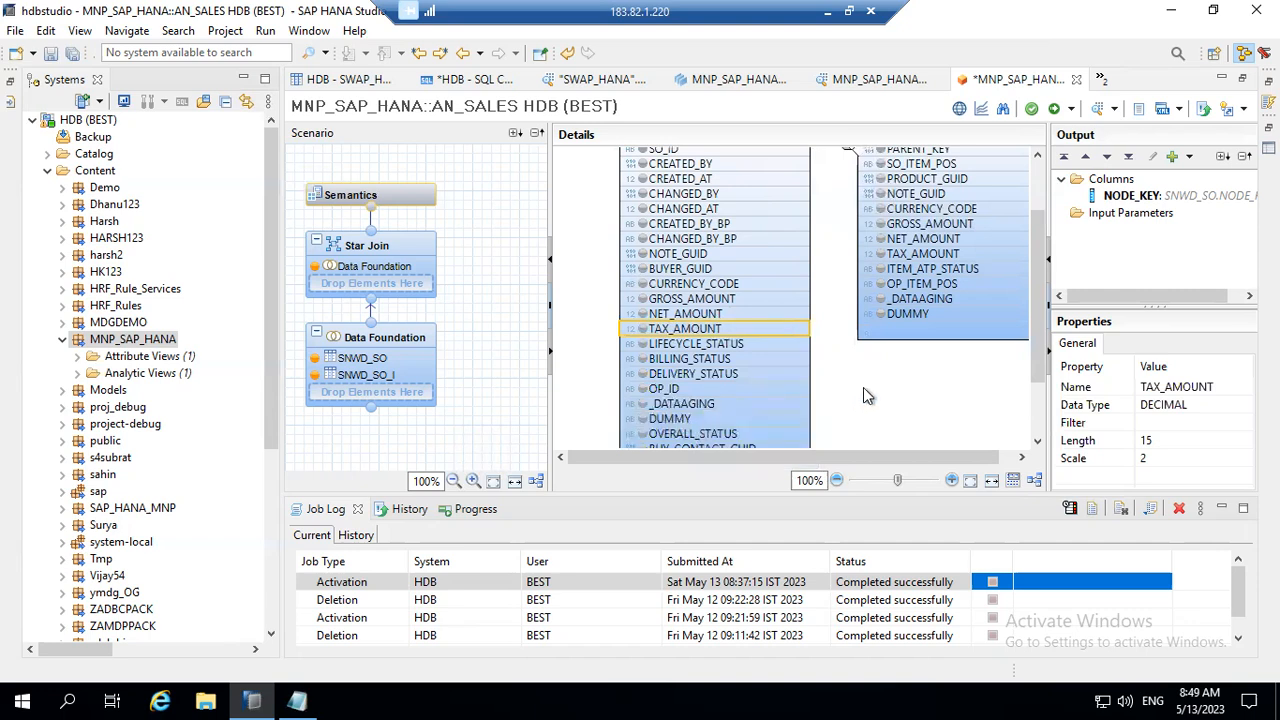
left_click(711, 434)
right_click(714, 440)
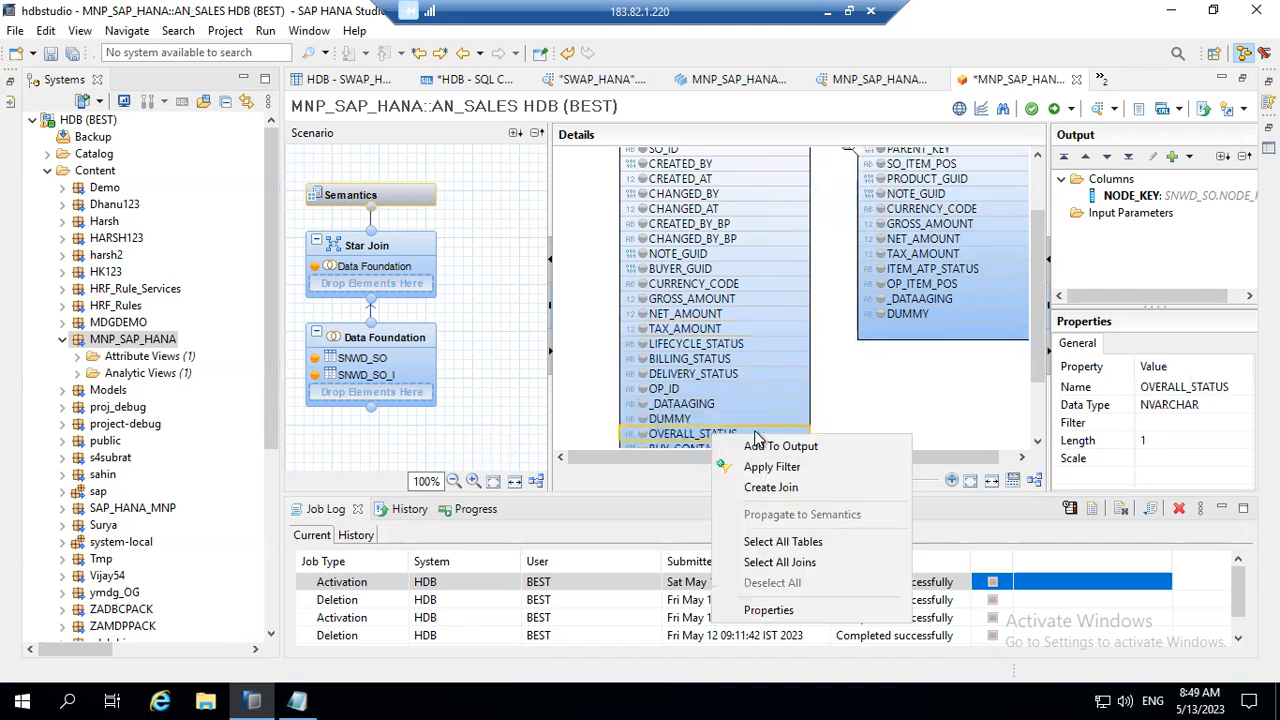
left_click(757, 446)
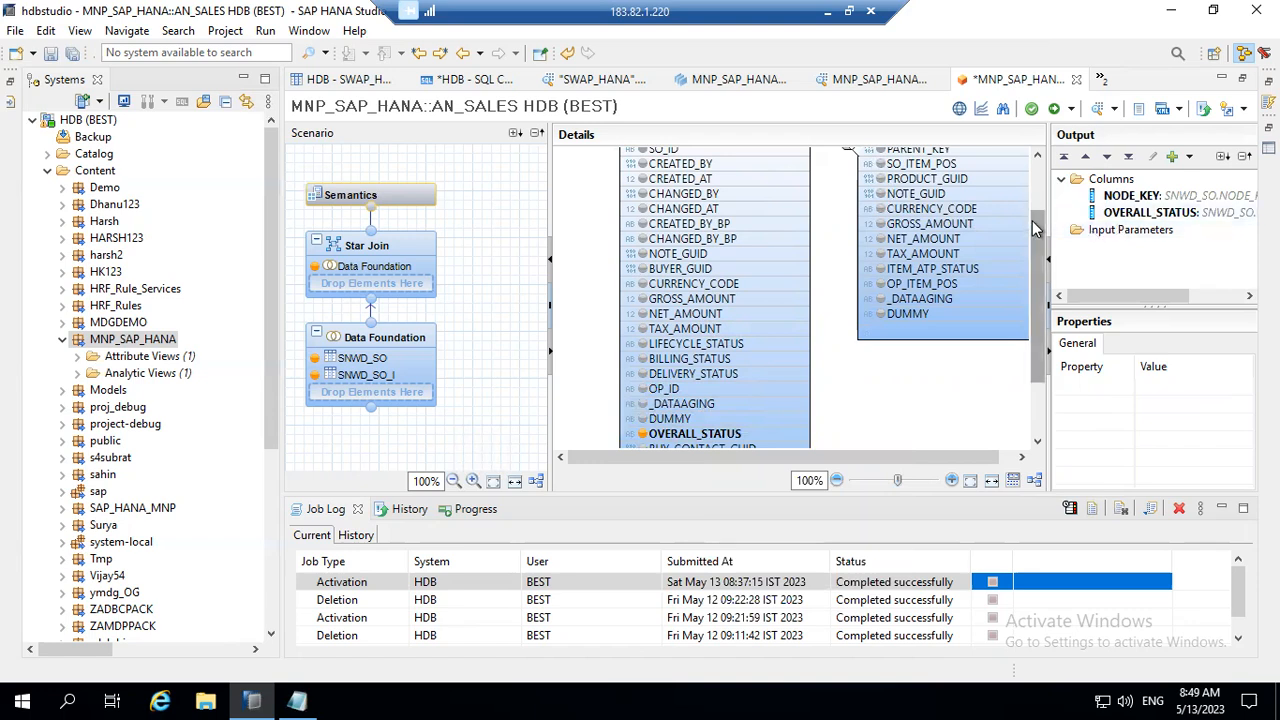
Step: Add the PARENT_KEY and PRODUCT_GUID columns of SNWD_SO_I to the Data Foundation output
scroll(1032, 204, "up", 2)
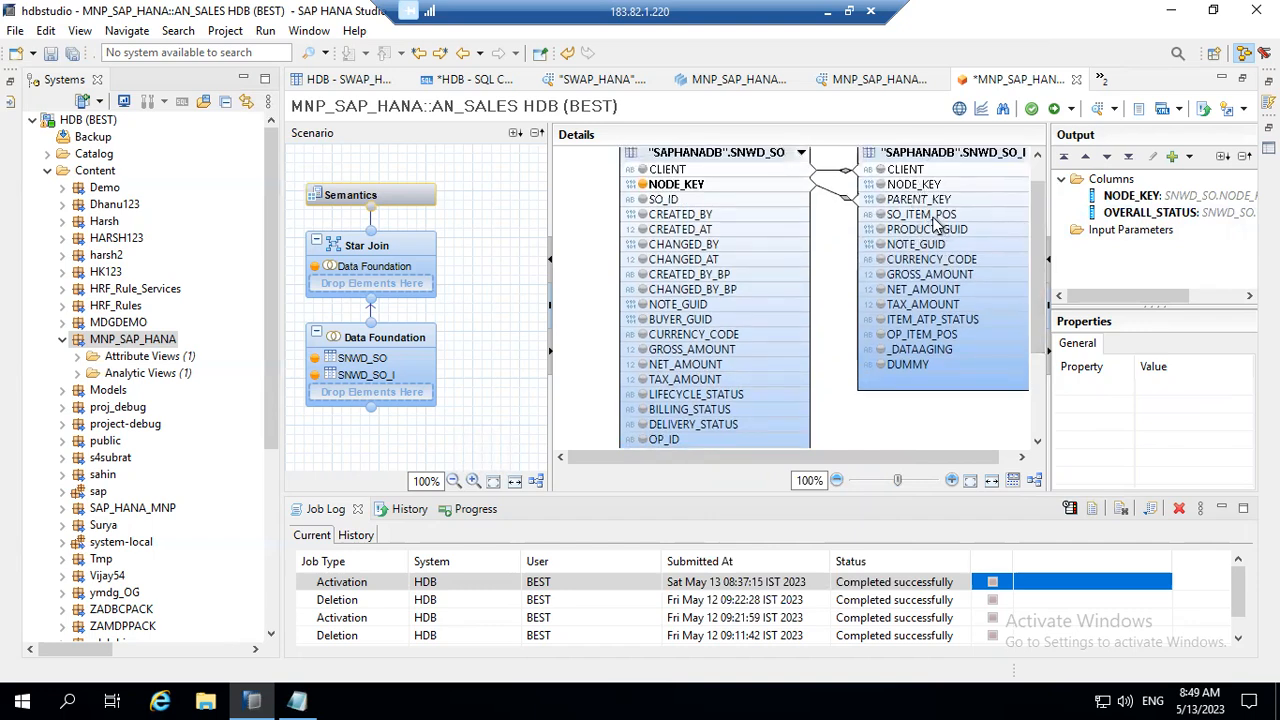
left_click(930, 204)
right_click(930, 204)
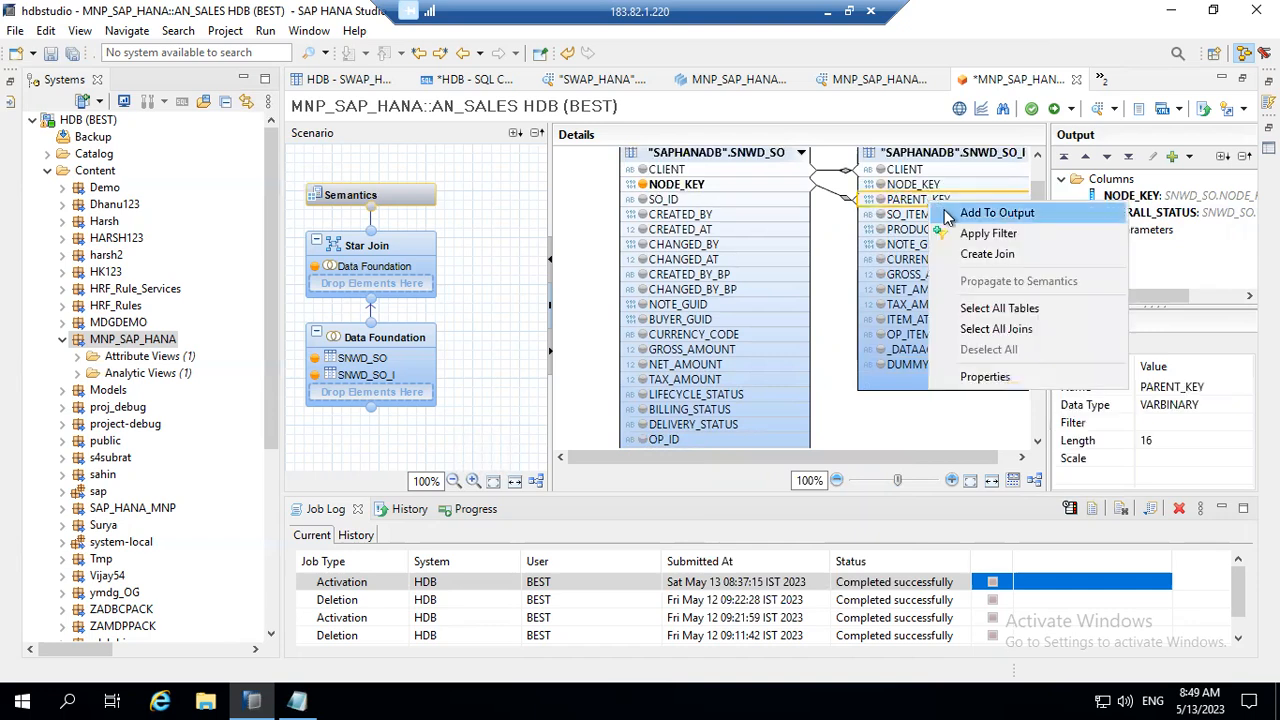
left_click(946, 212)
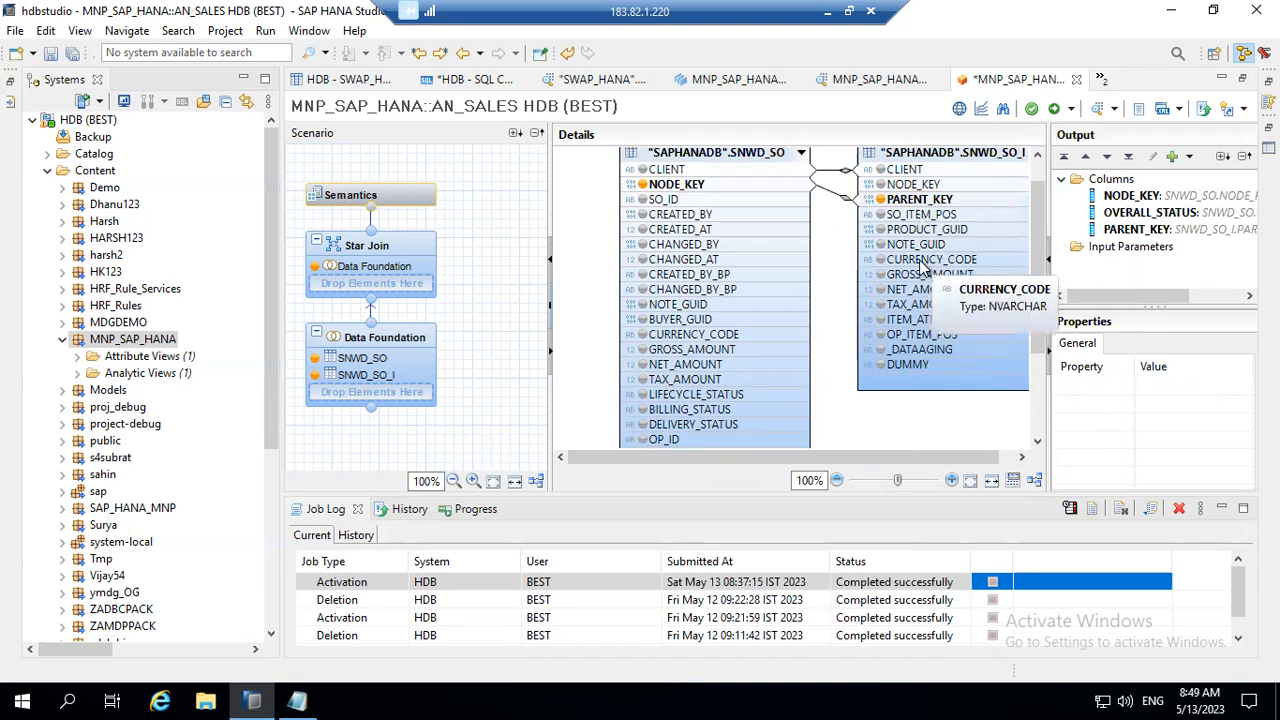
left_click(914, 231)
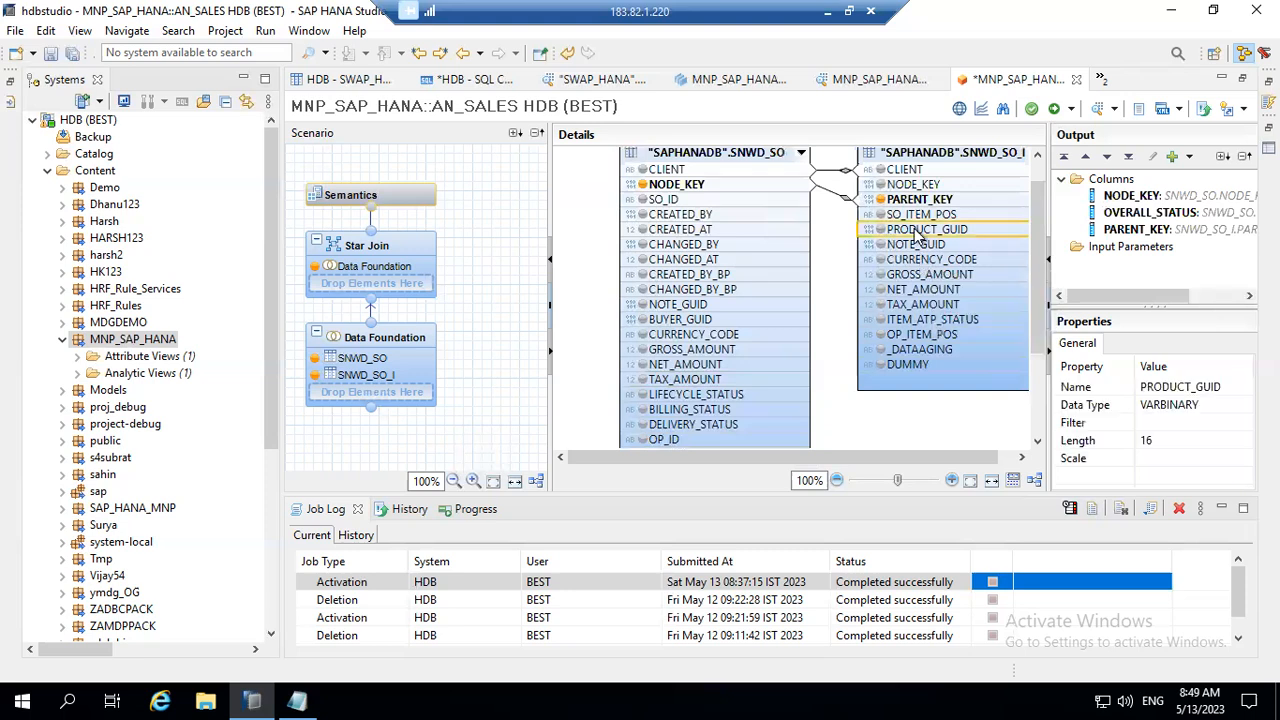
right_click(914, 231)
left_click(948, 241)
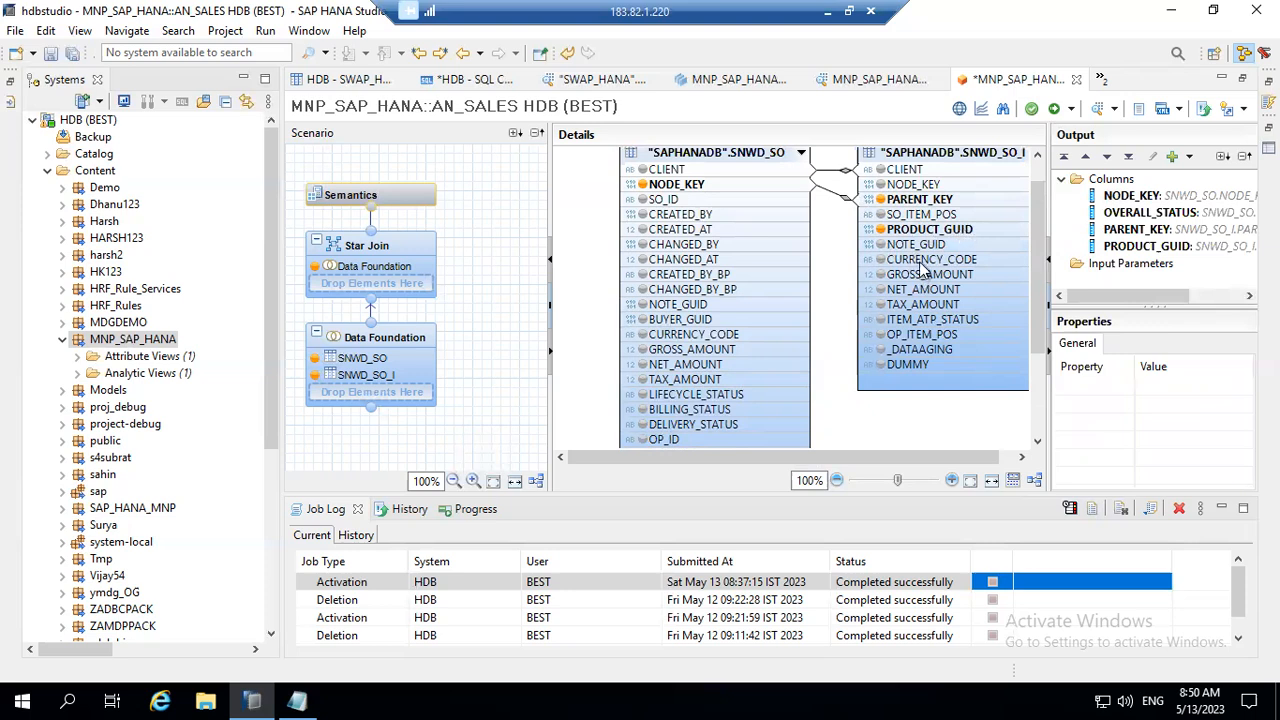
Step: Add the CURRENCY_CODE, GROSS_AMOUNT and NET_AMOUNT columns of SNWD_SO_I to the output
left_click(923, 263)
right_click(923, 268)
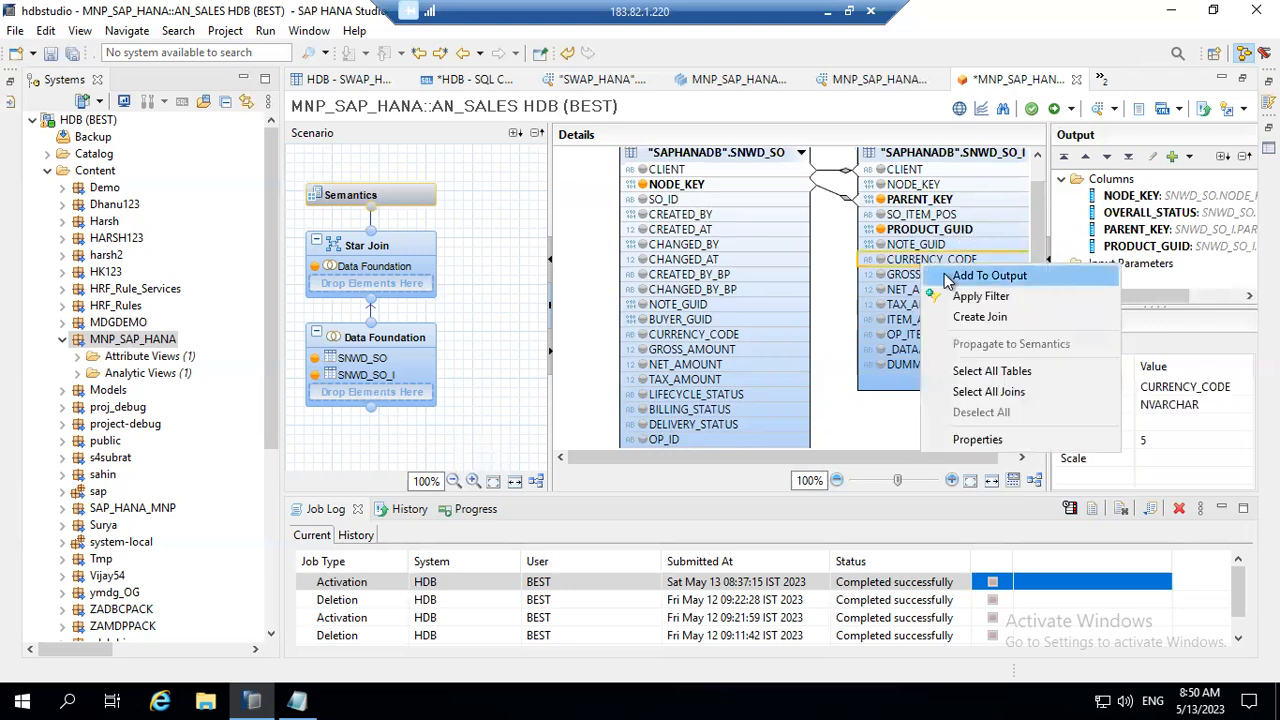
left_click(980, 276)
left_click(940, 278)
right_click(940, 282)
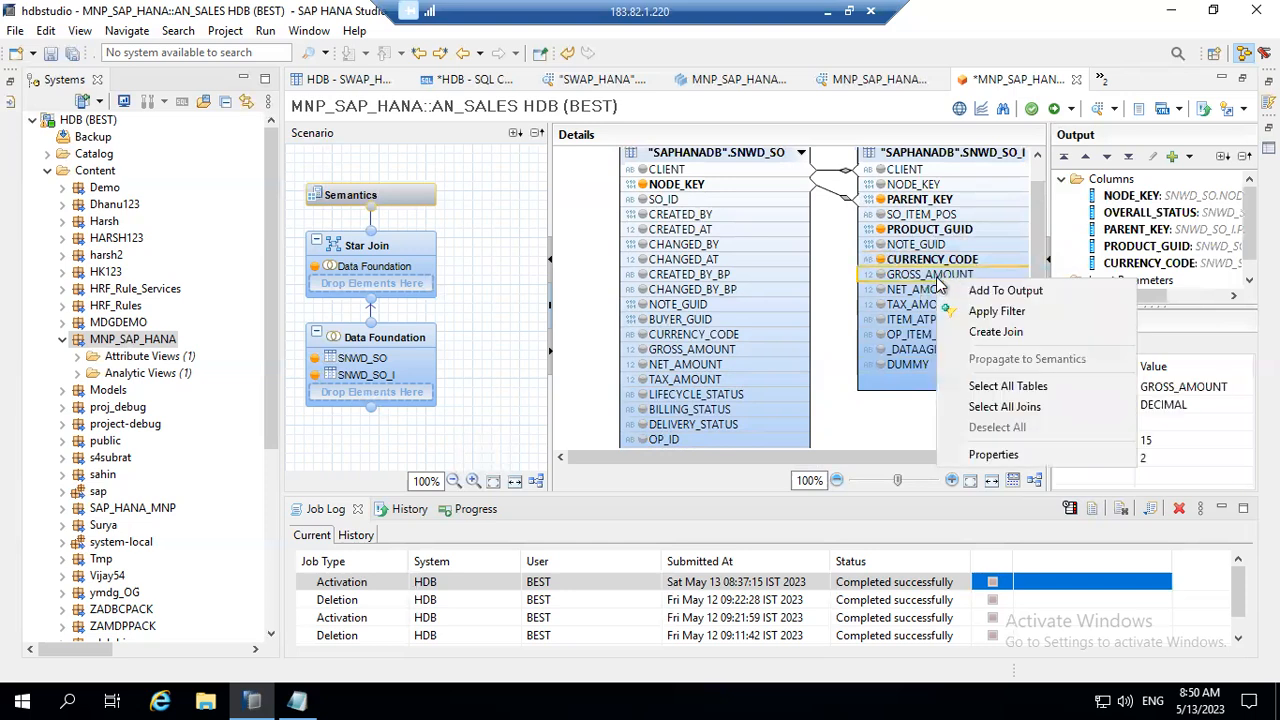
left_click(1000, 290)
left_click(945, 291)
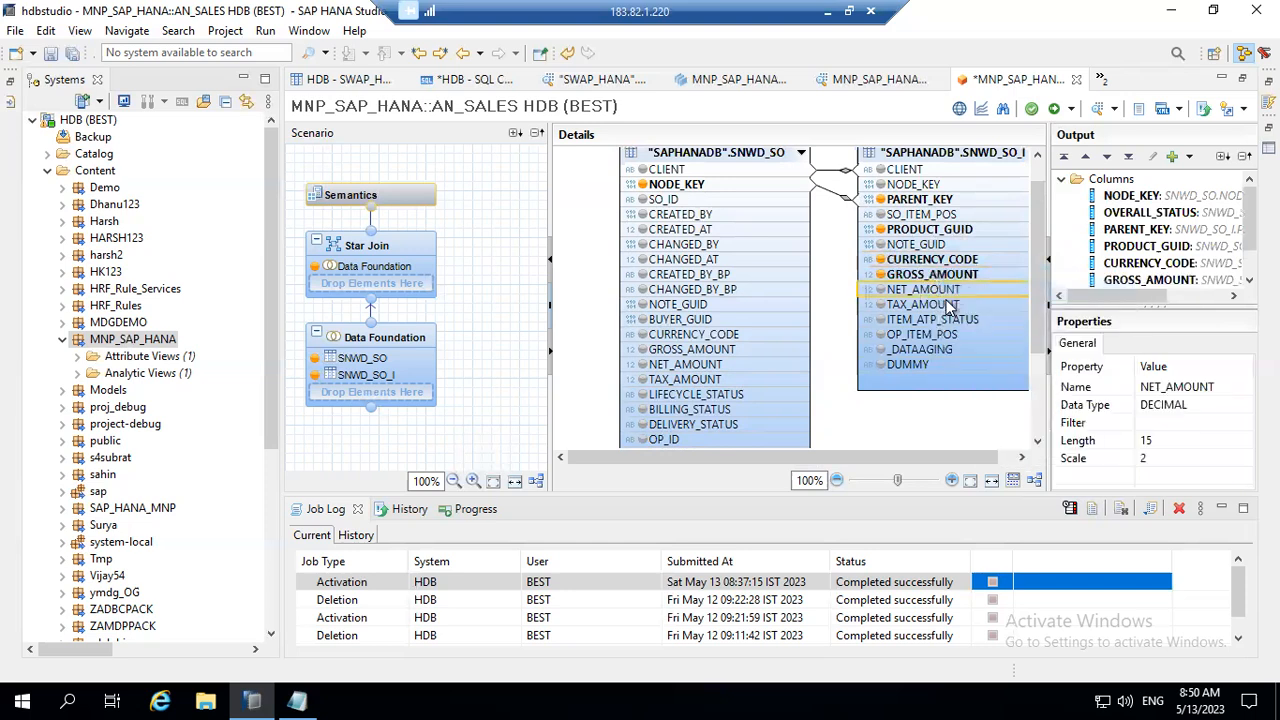
right_click(948, 306)
left_click(950, 304)
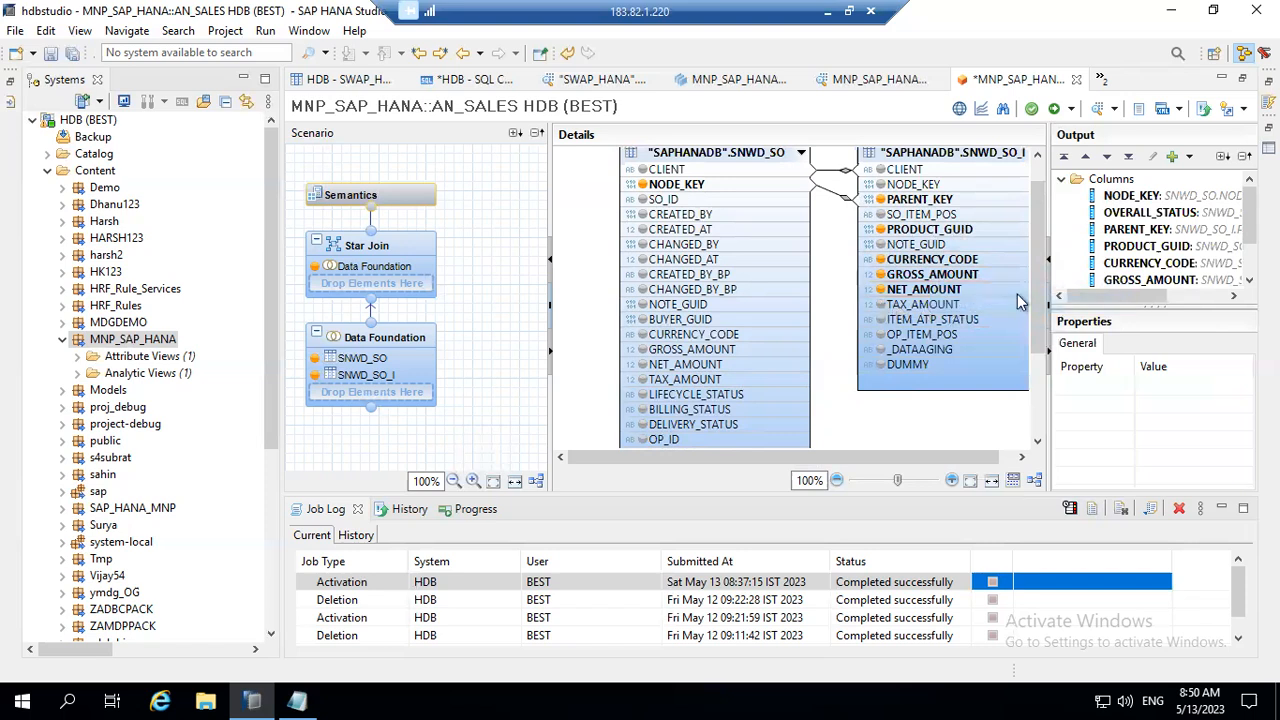
Step: Examine the properties of the NODE_KEY column in the Data Foundation output
left_click(1135, 197)
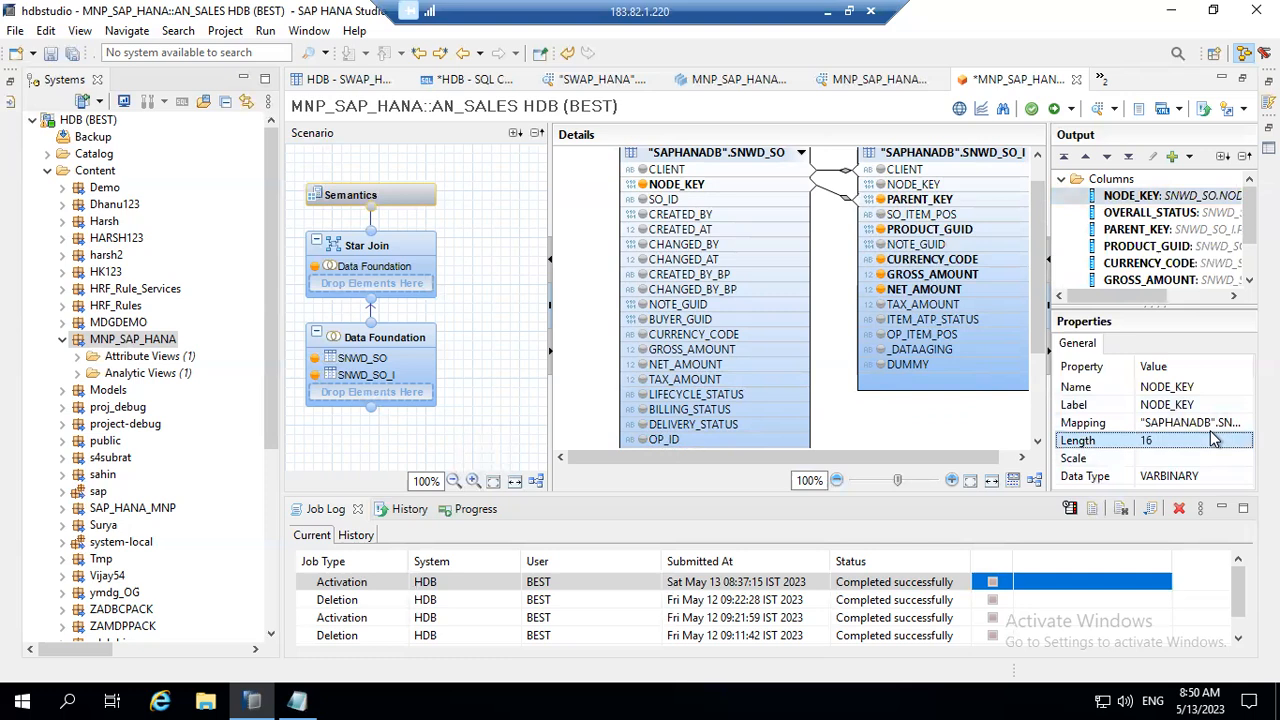
key("Down")
key("Down")
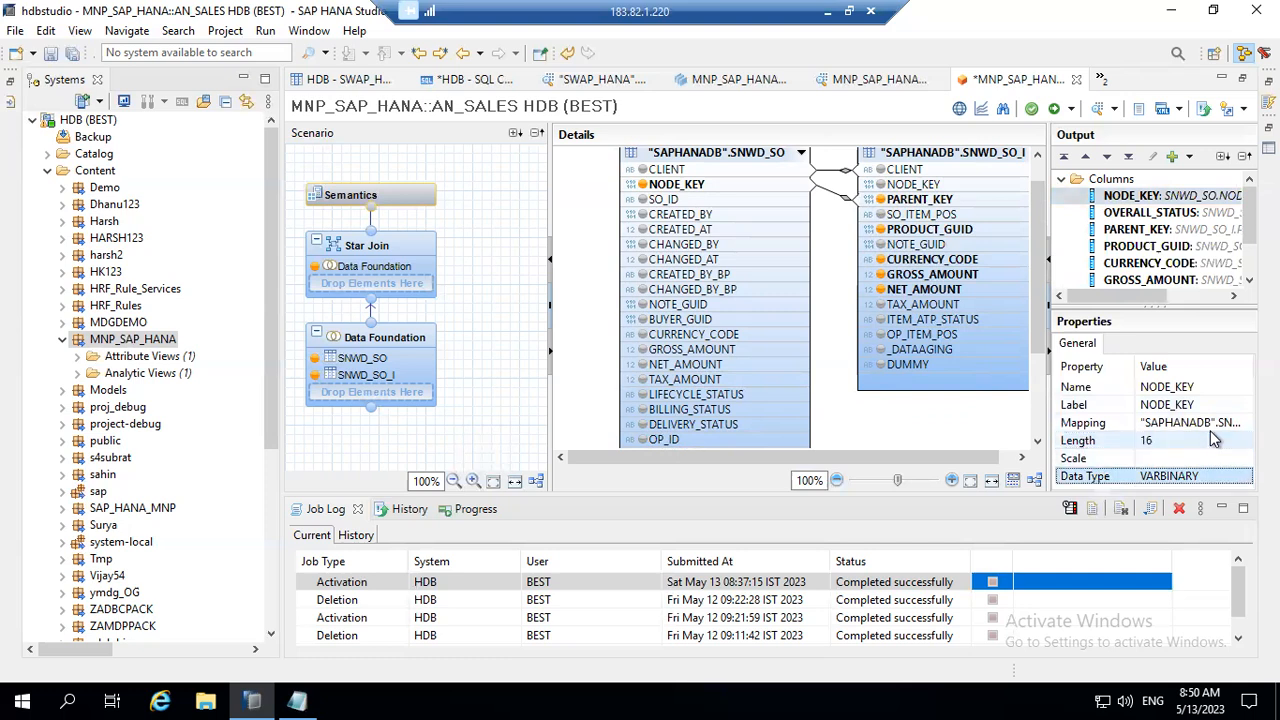
key("Up")
key("Up")
key("Up")
key("Up")
key("Up")
key("Down")
key("Down")
key("Down")
key("Down")
key("Down")
left_click(1165, 198)
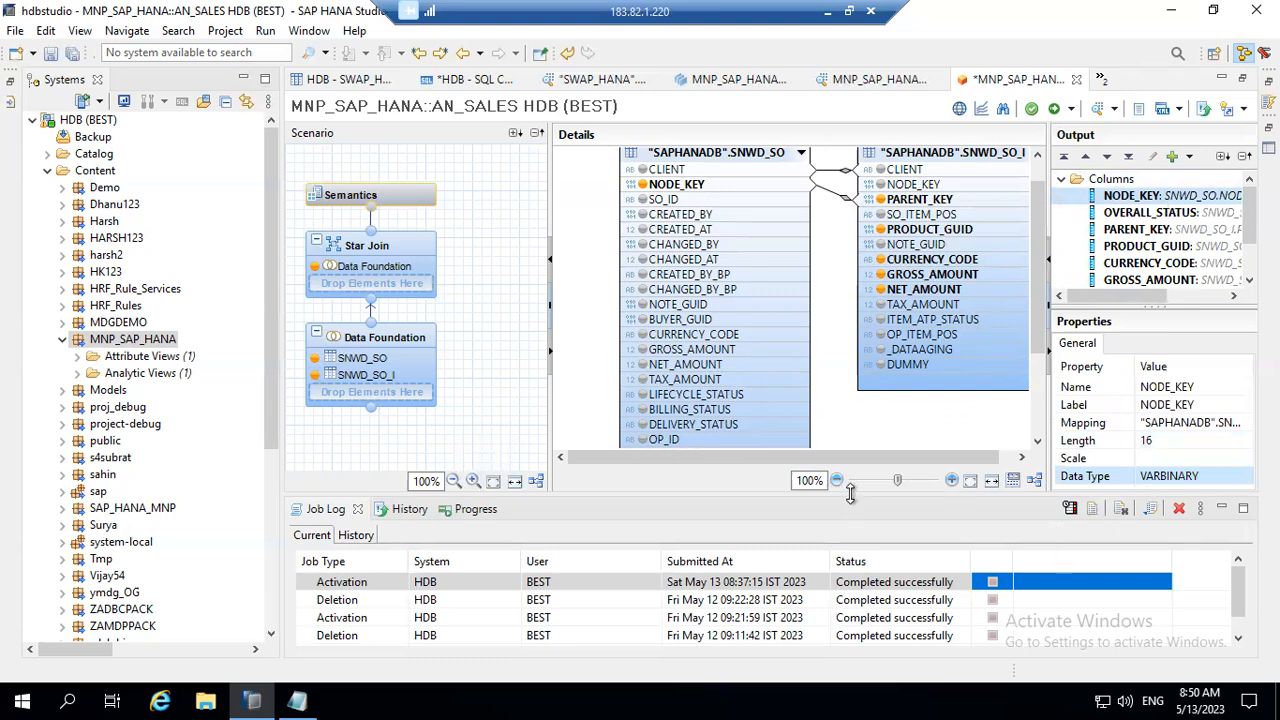
Step: Shrink the job log area to enlarge the editor and select the Name property of the NODE_KEY output column
left_click_drag(850, 497, 865, 596)
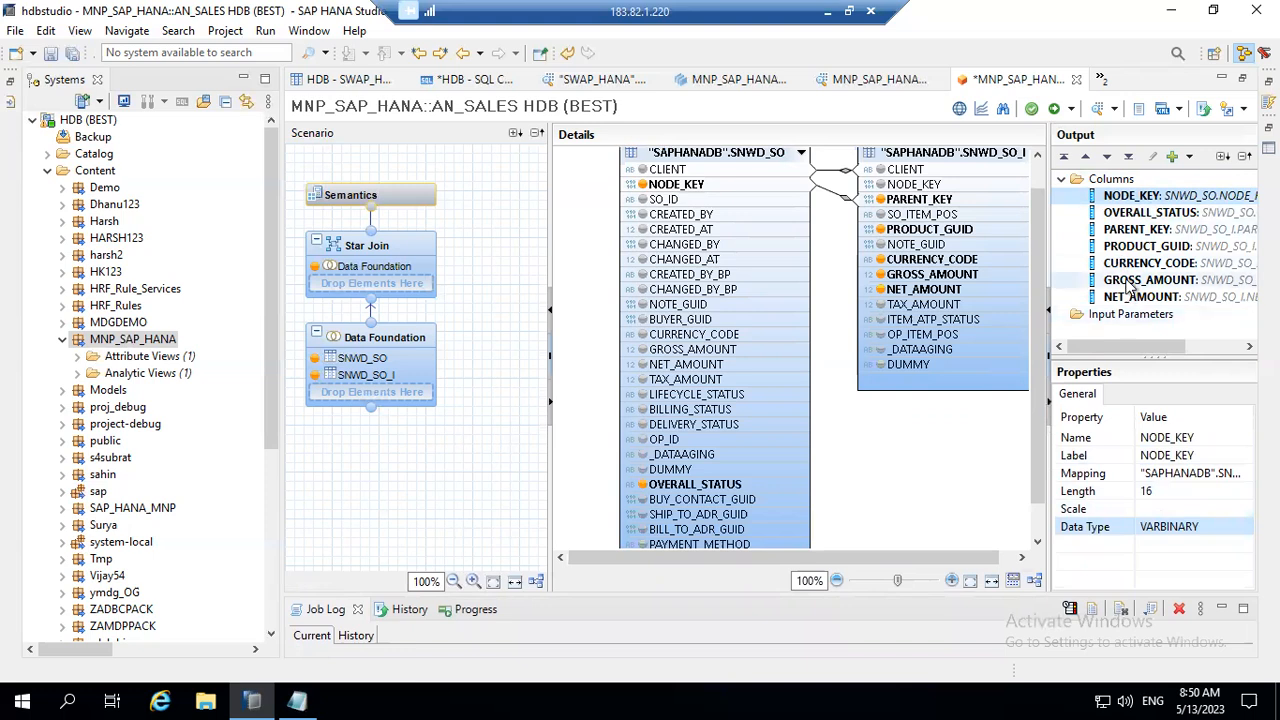
left_click(1137, 213)
left_click(1138, 197)
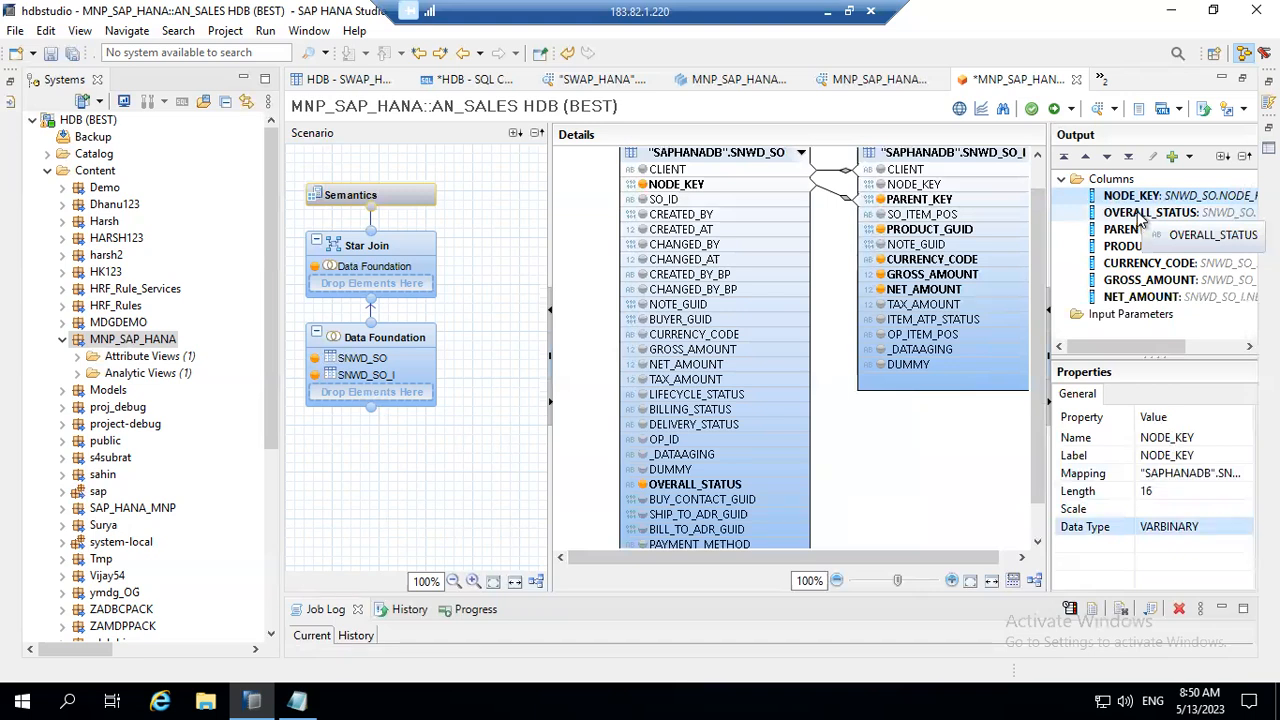
left_click(1207, 440)
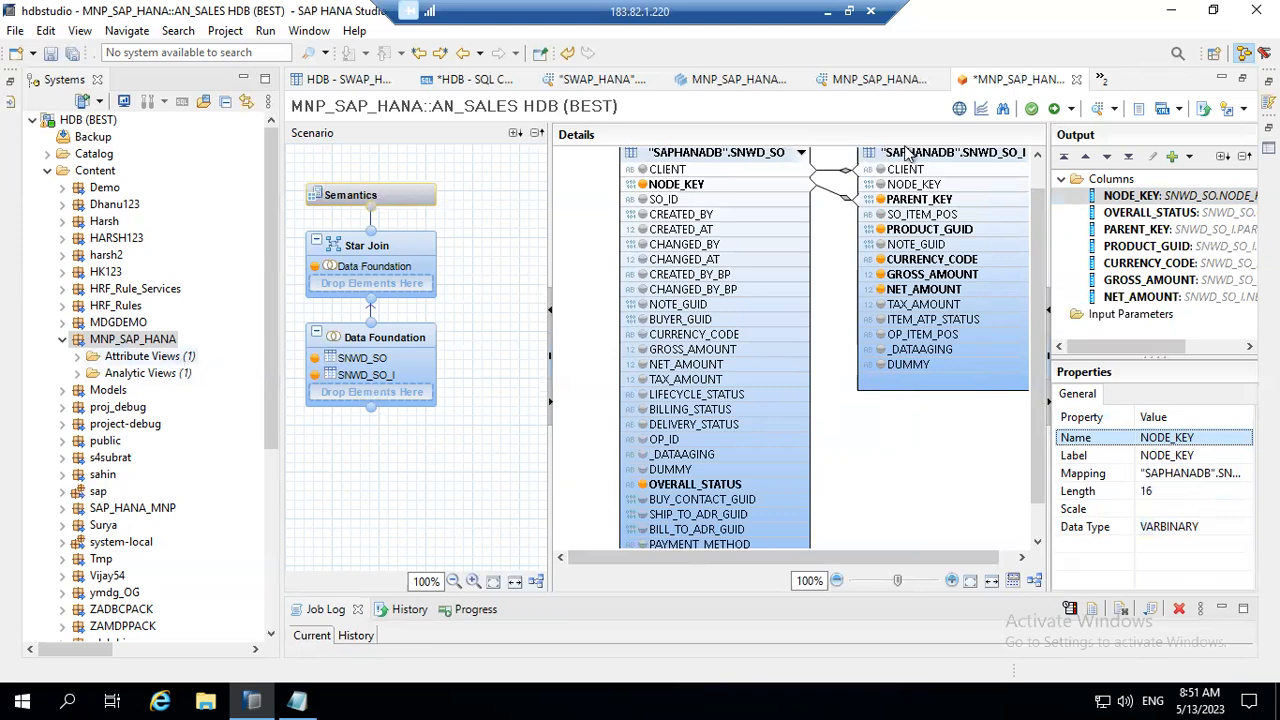
Step: Review the AT_PROD data preview and model, checking its NODE_KEY column, and return to the AN_SALES view
left_click(878, 80)
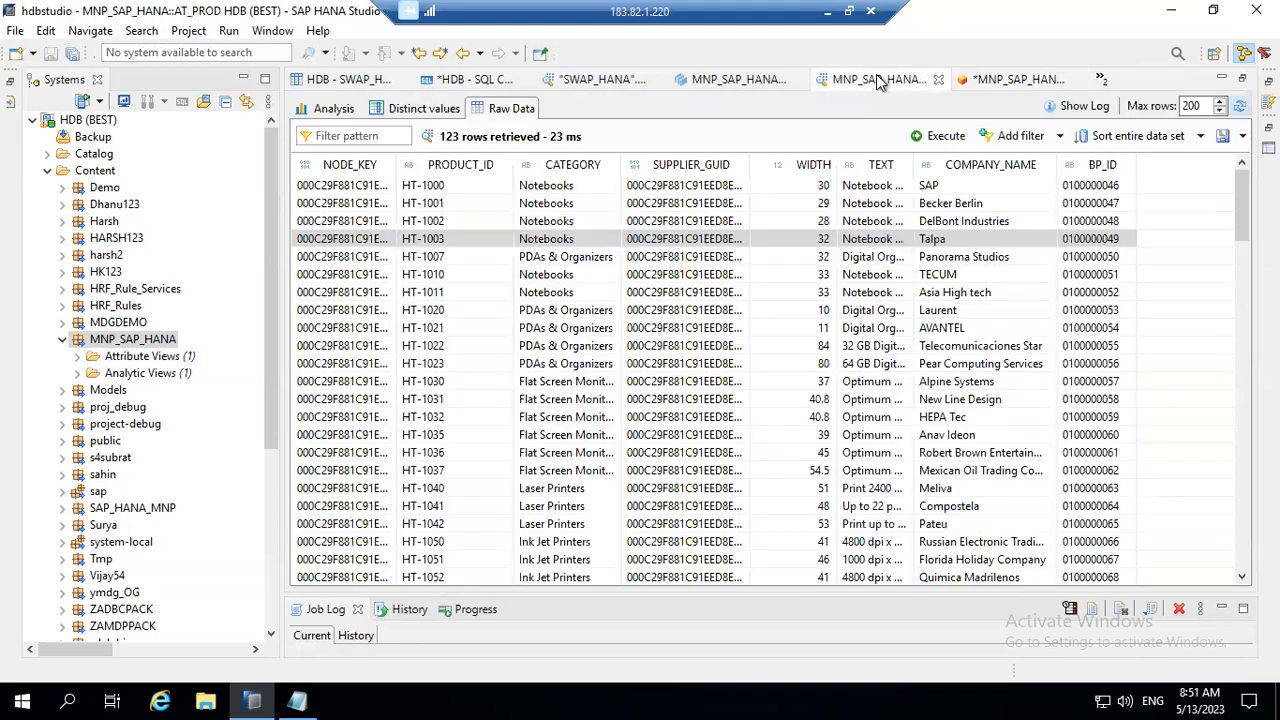
left_click(749, 78)
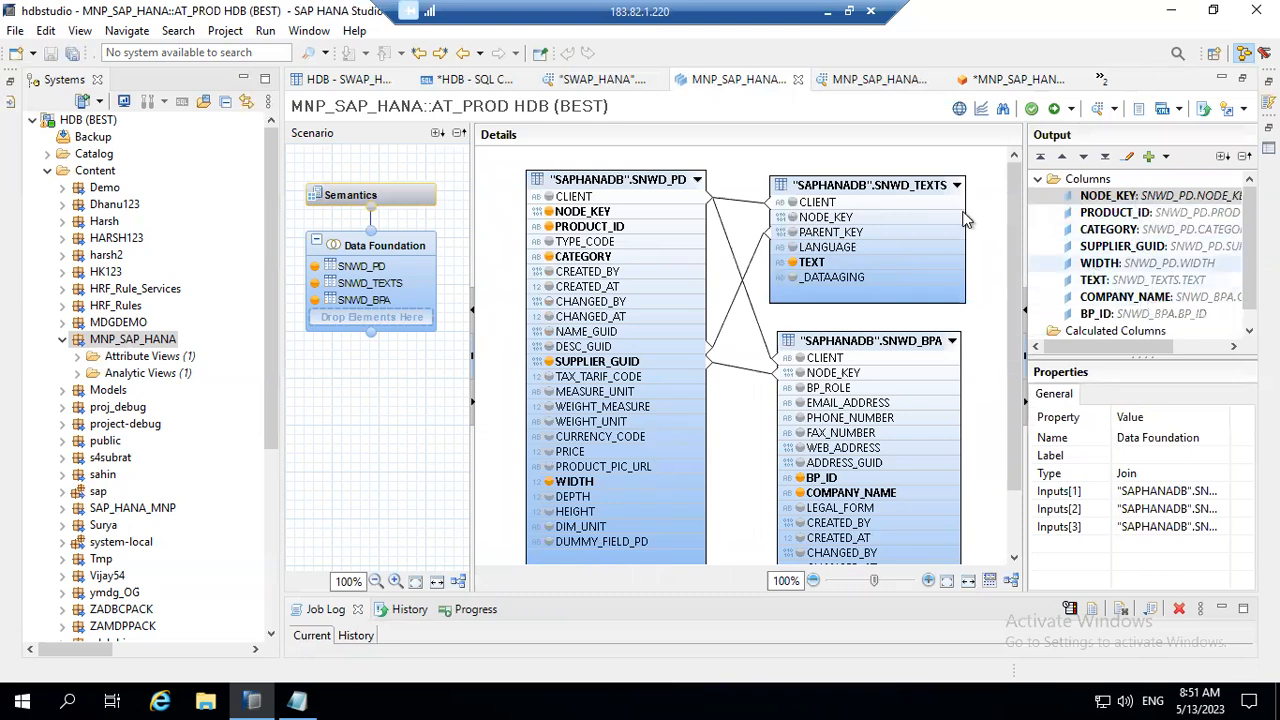
left_click(998, 83)
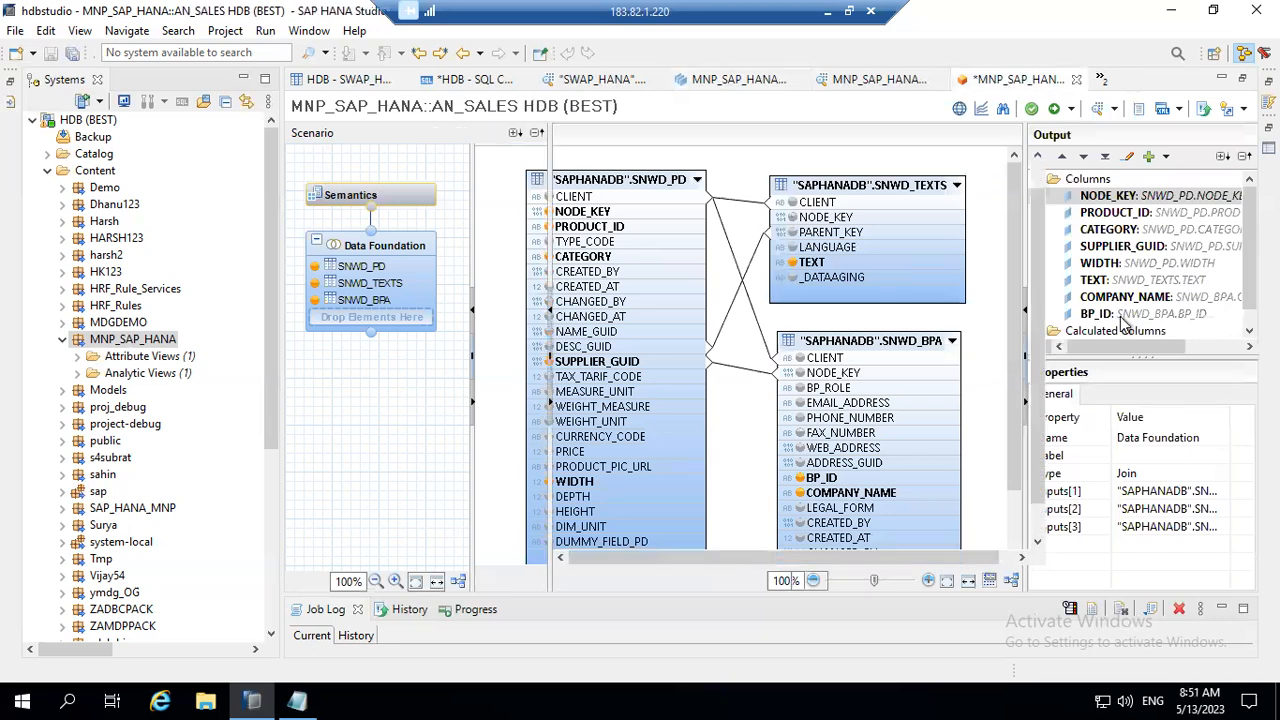
Step: Try to edit the name and label of the NODE_KEY output column in the Data Foundation
left_click(1197, 442)
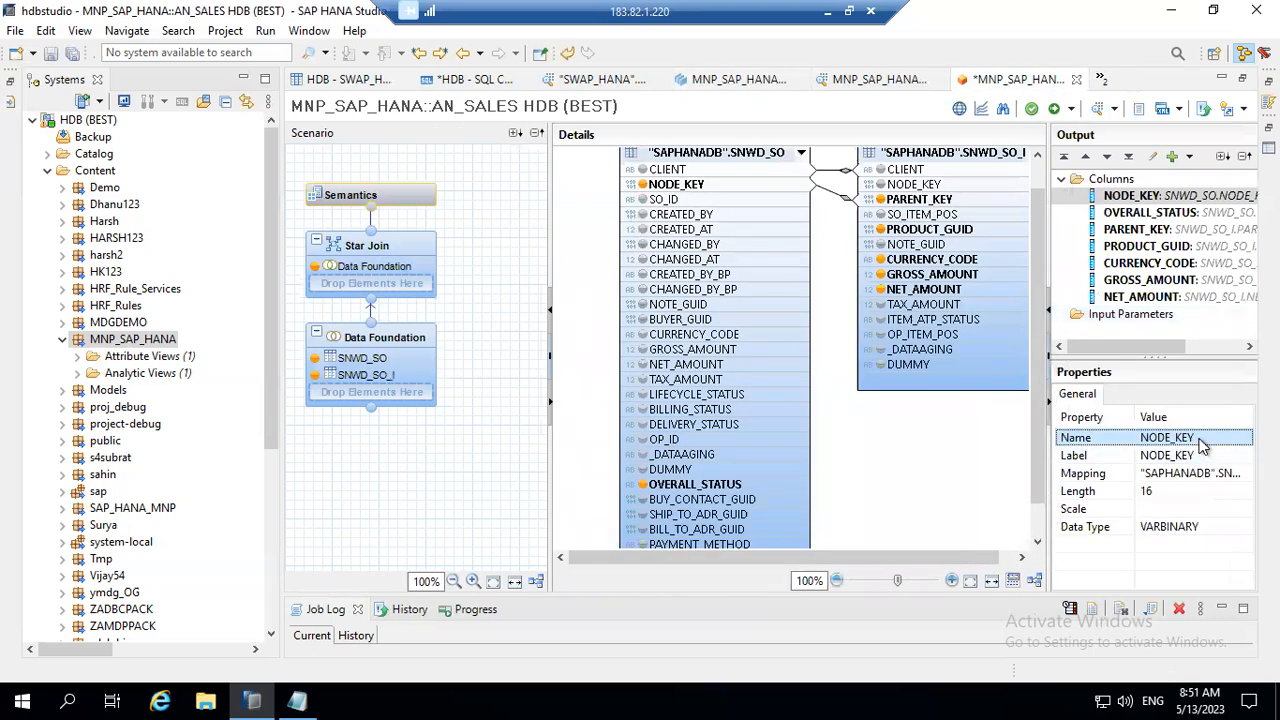
left_click(1205, 459)
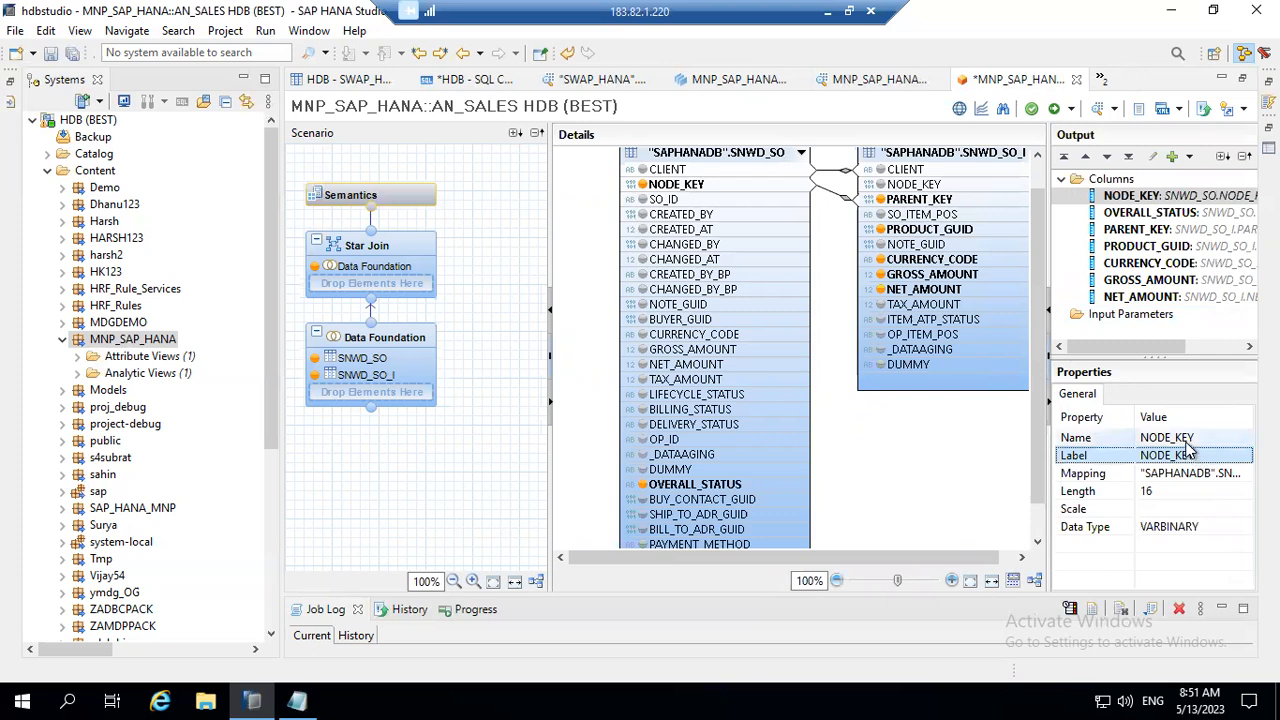
left_click(1188, 441)
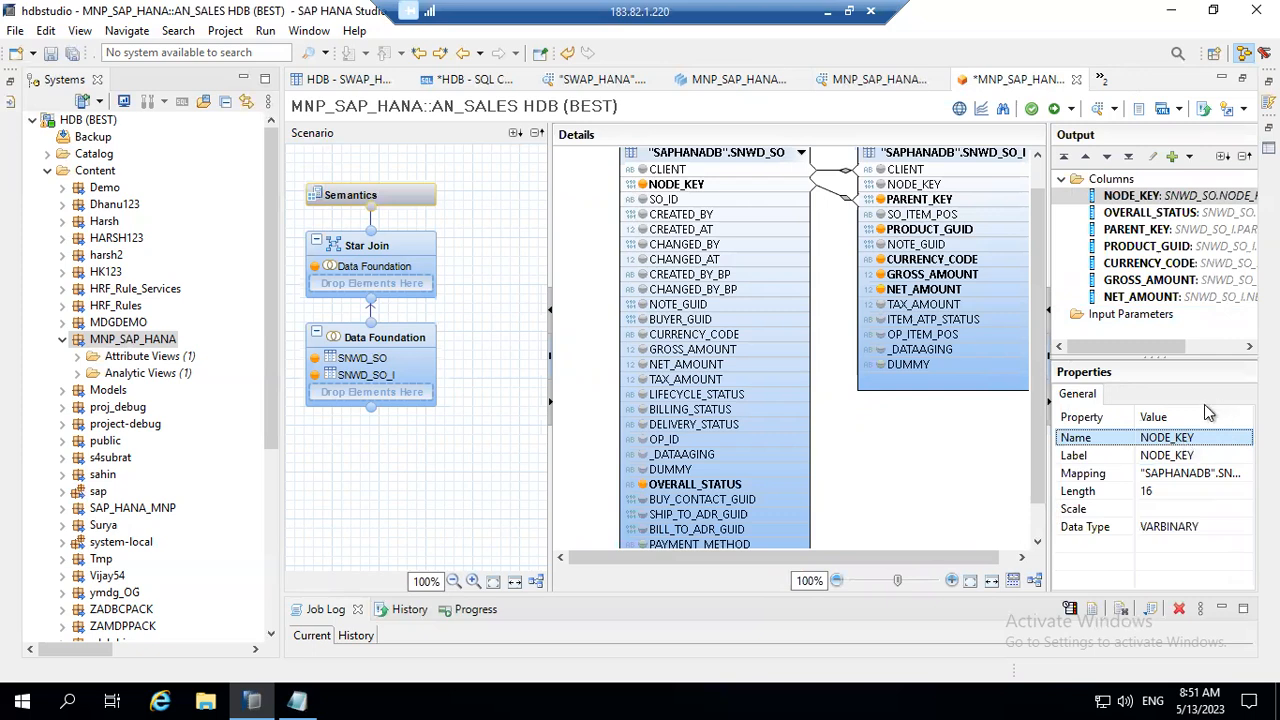
right_click(1168, 198)
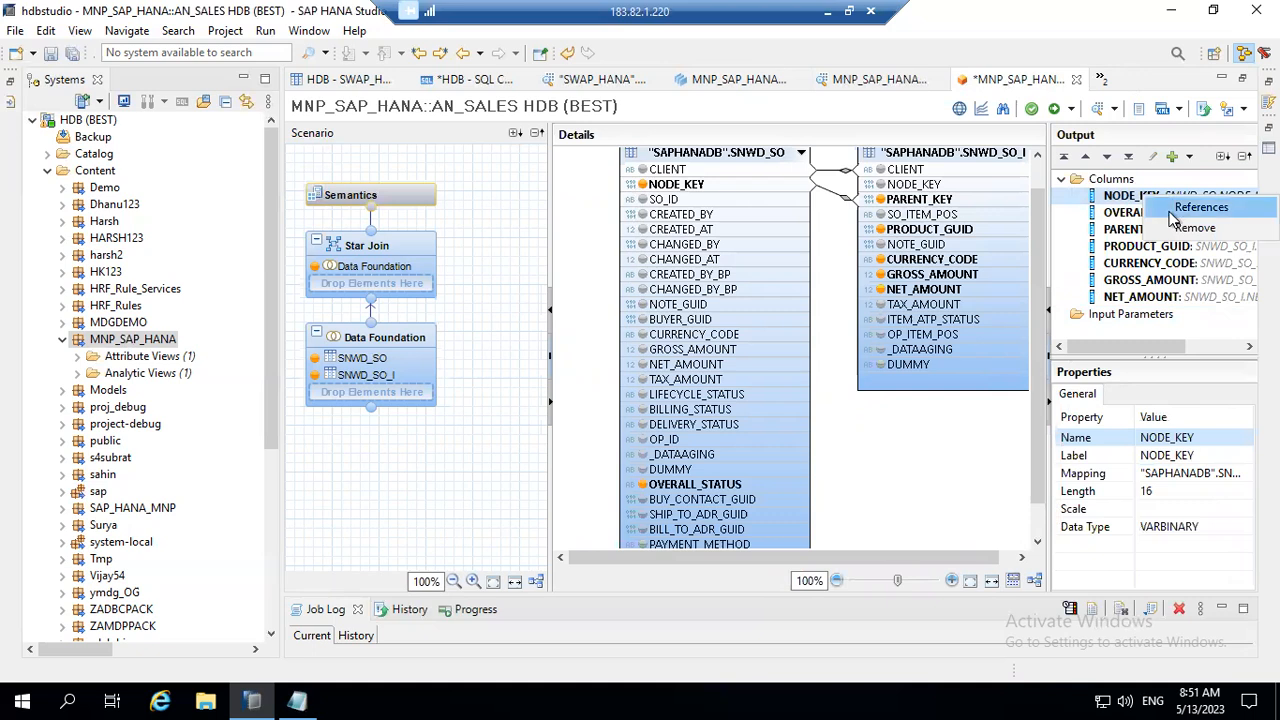
left_click(1137, 198)
left_click(1137, 198)
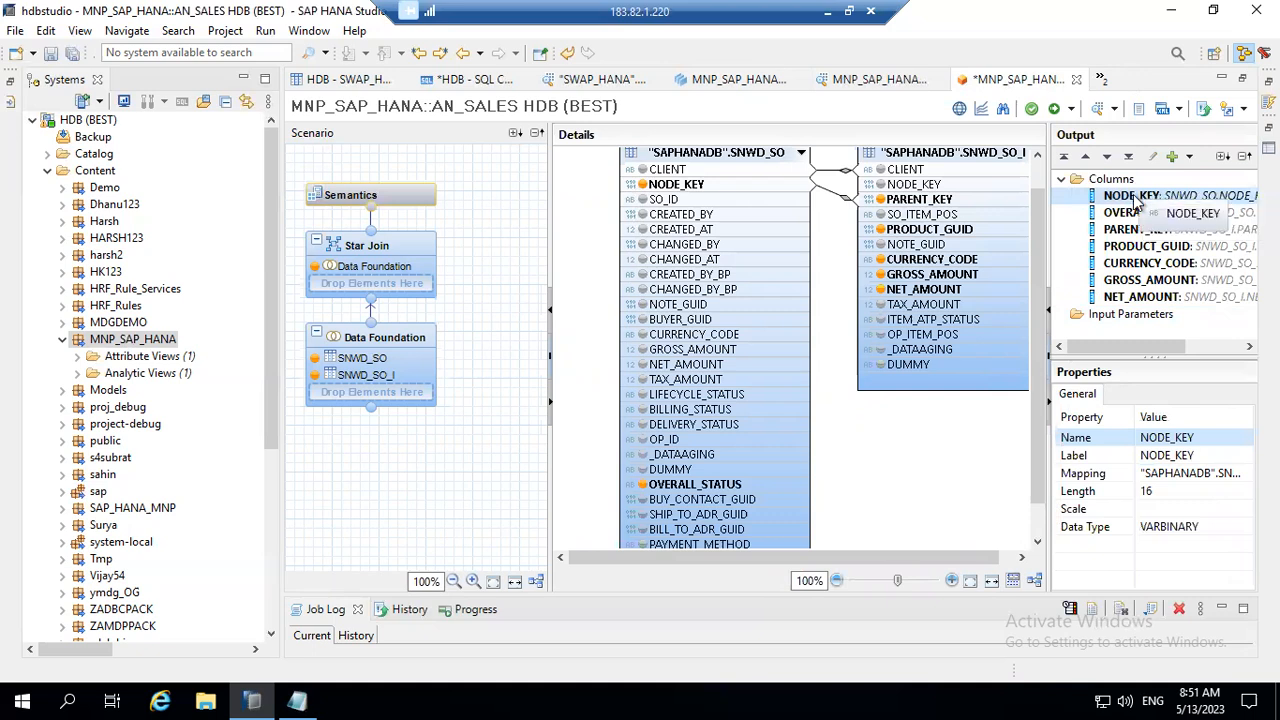
left_click(1162, 441)
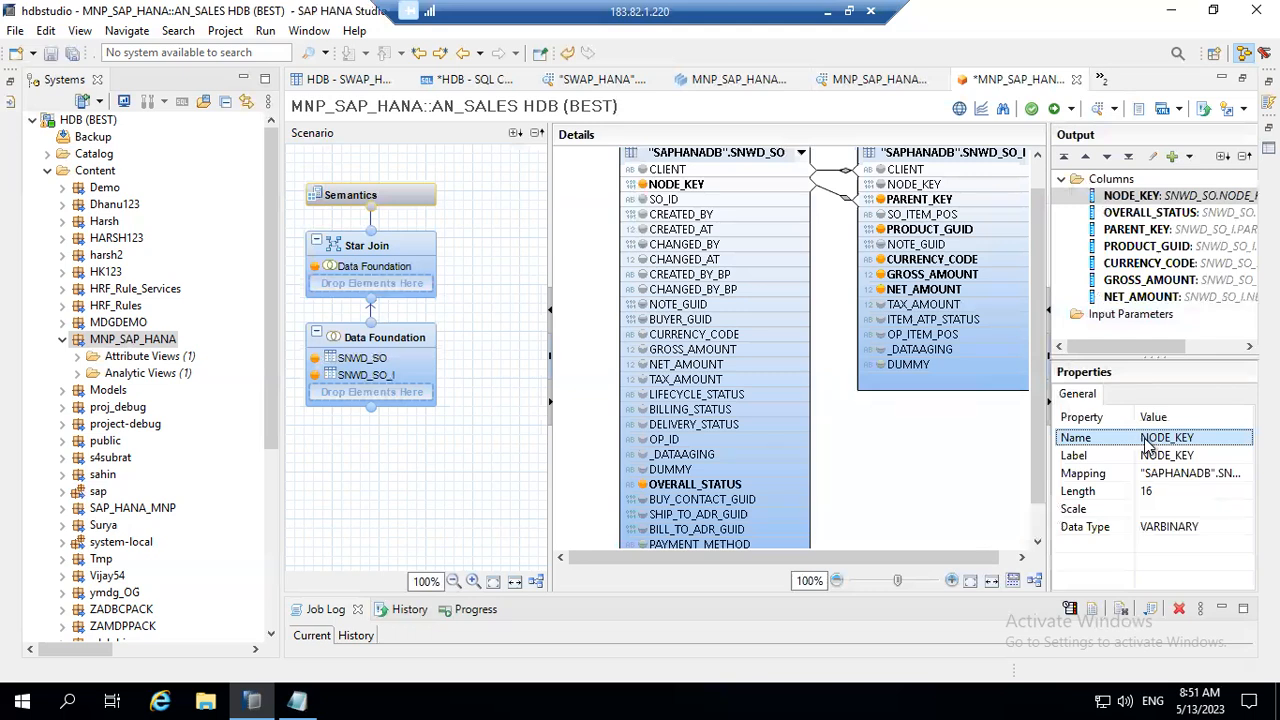
key("End")
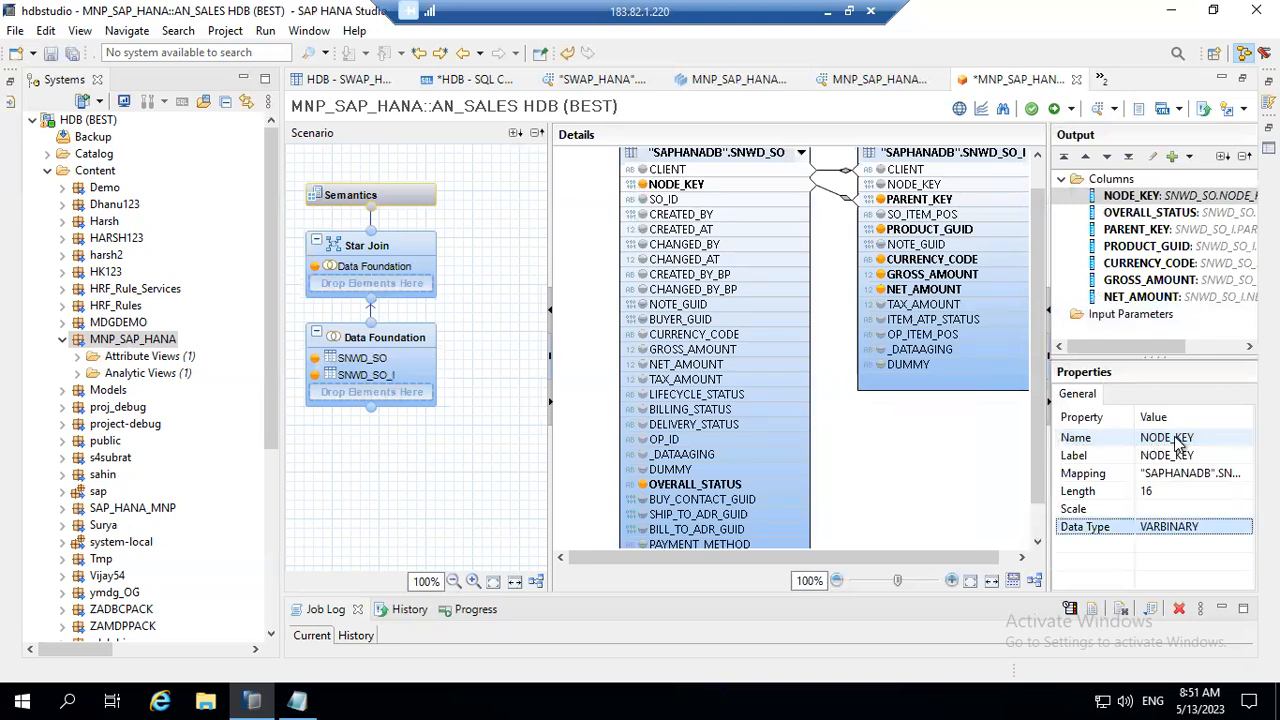
left_click(1178, 459)
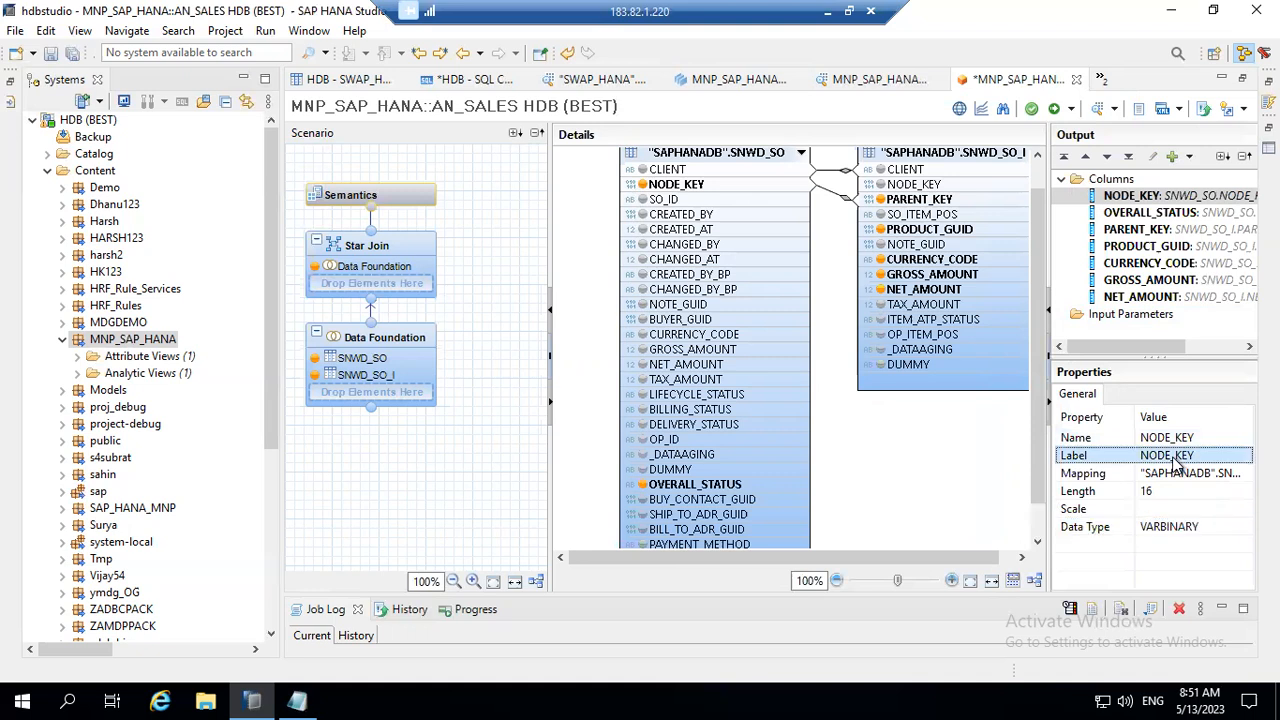
key("Down")
key("Down")
key("Down")
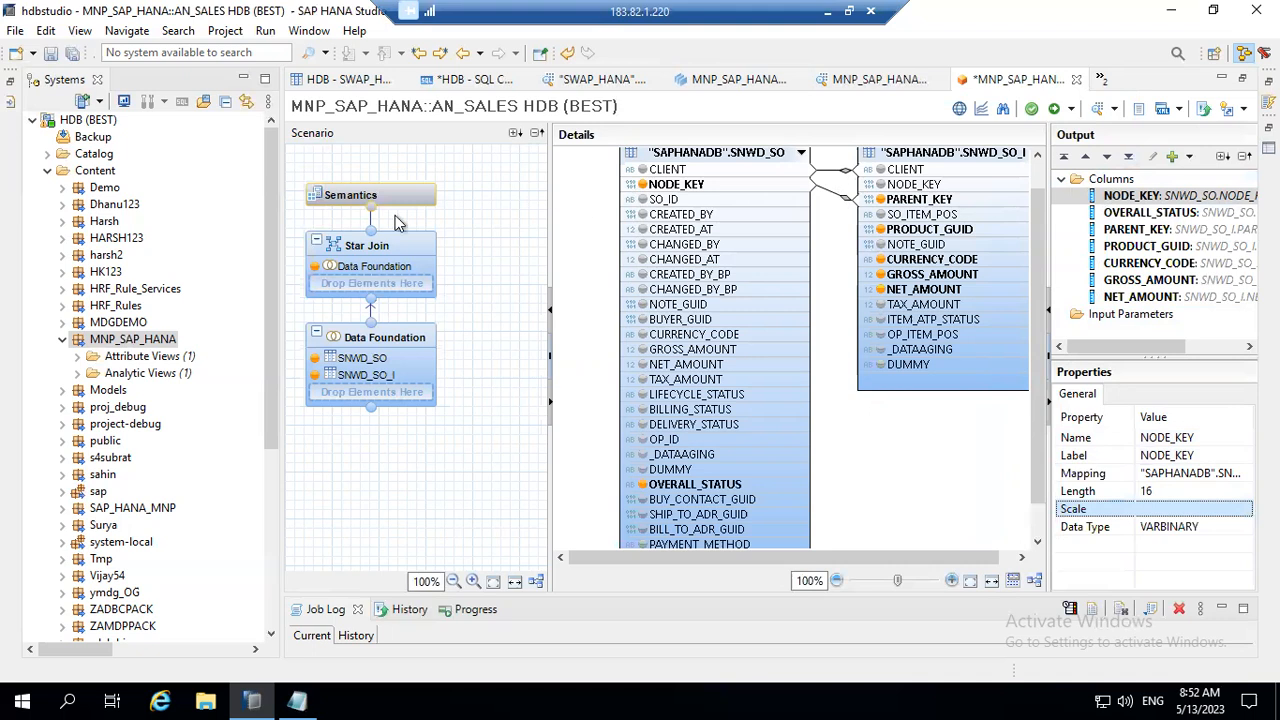
Step: Open the Star Join node and try to edit the name of NODE_KEY in its Data Foundation table
left_click(407, 260)
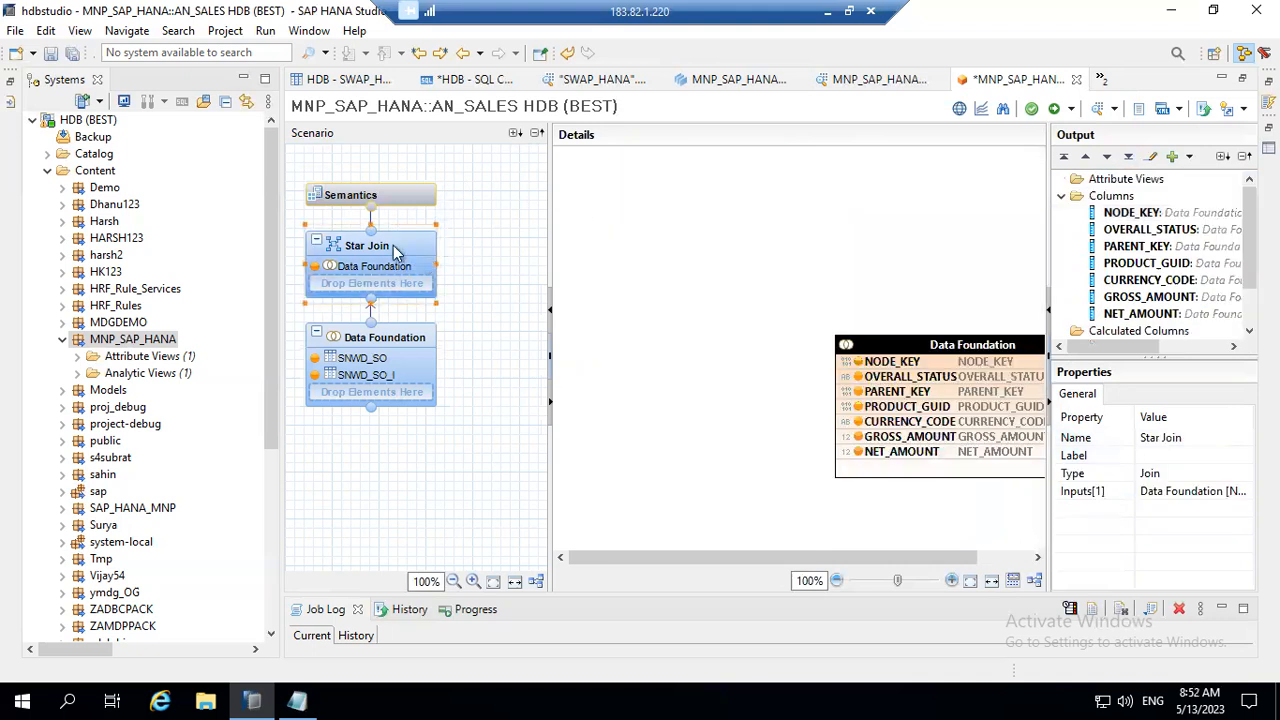
mouse_move(450, 245)
left_click(893, 364)
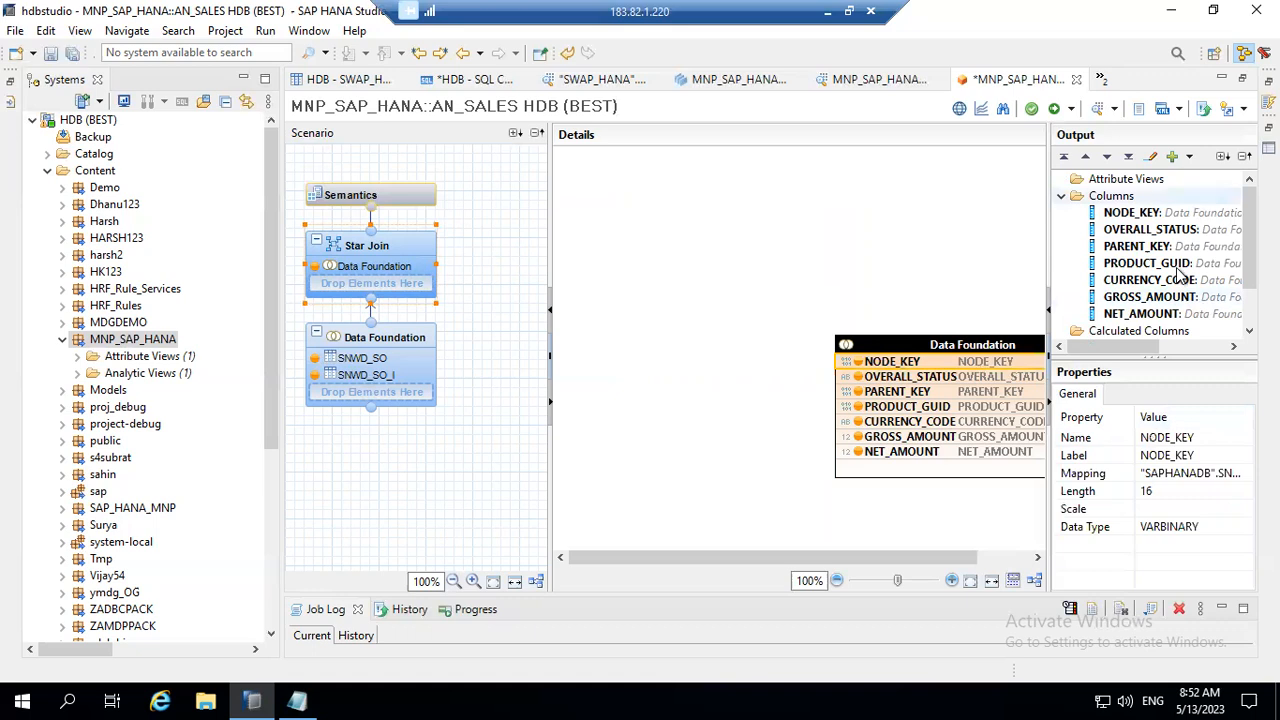
left_click(1208, 440)
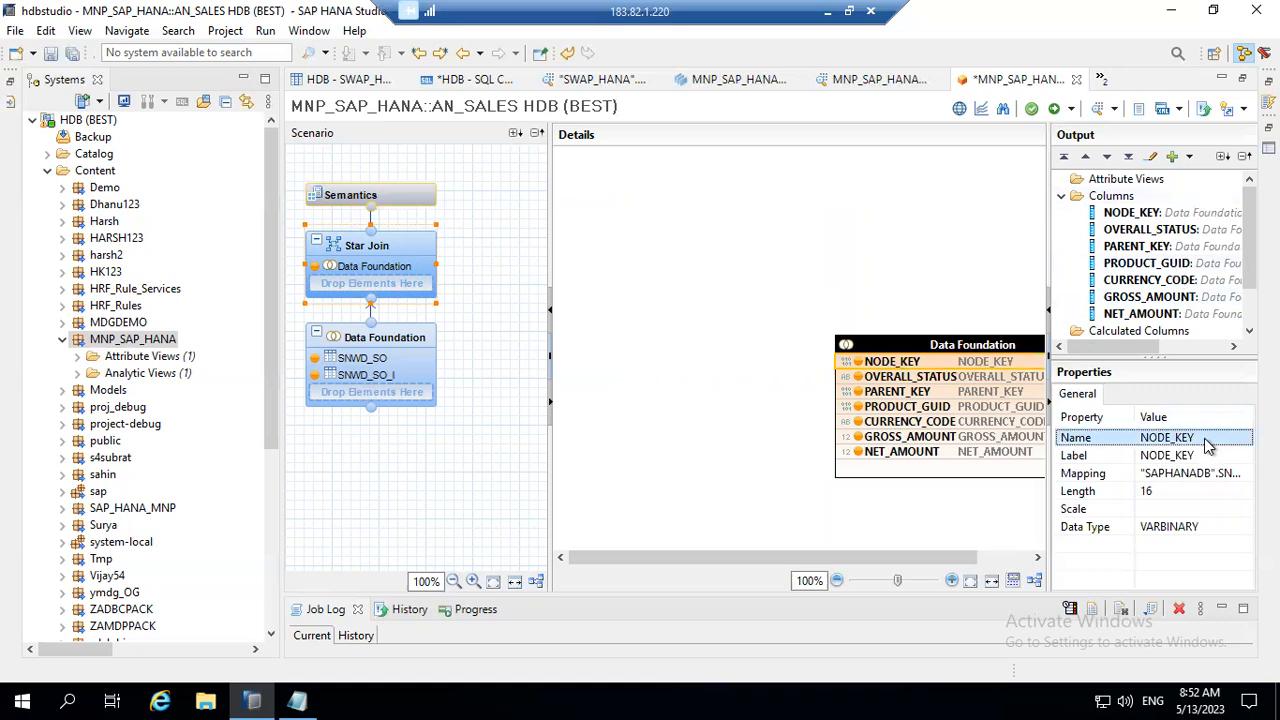
left_click(1207, 455)
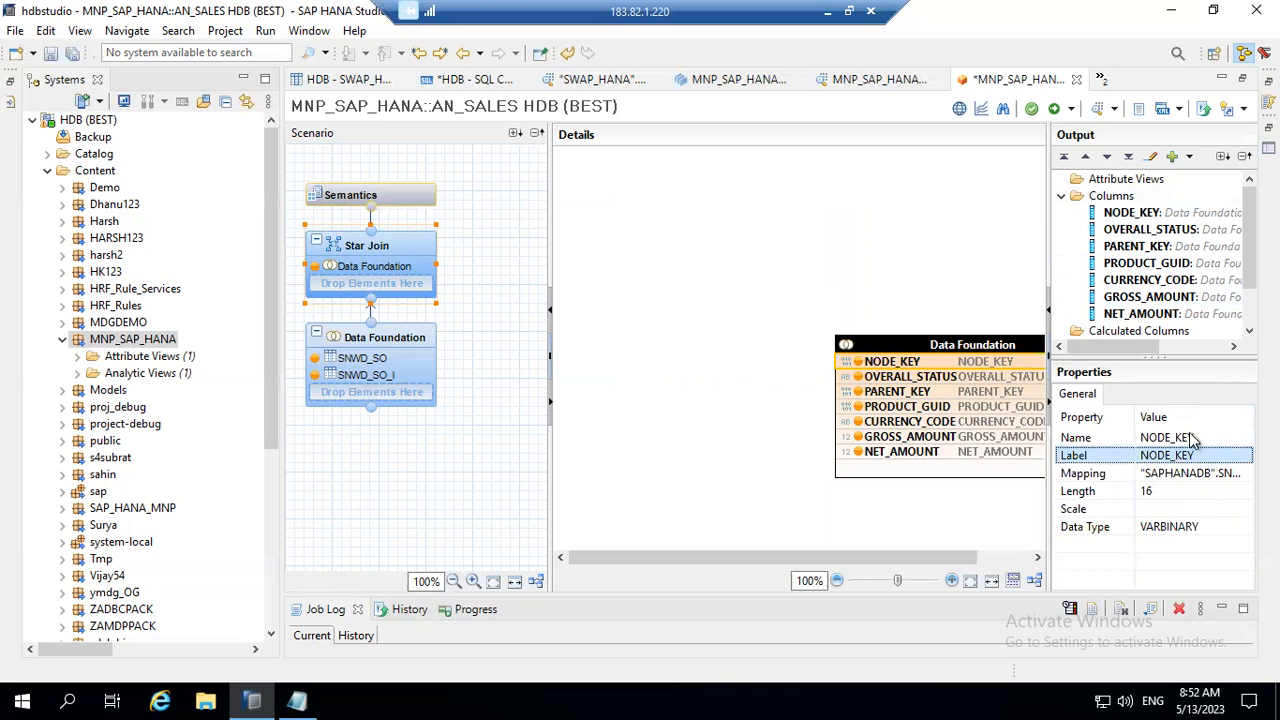
left_click(1192, 440)
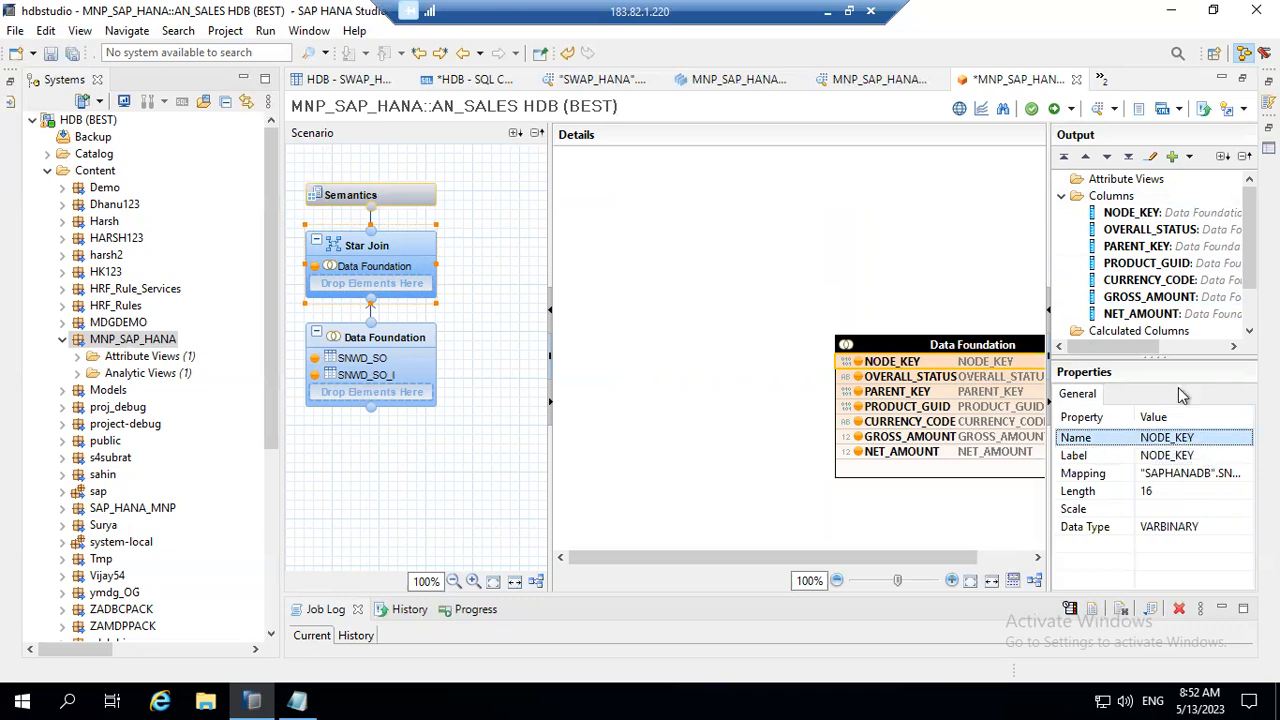
Step: Rename the NODE_KEY output column of the Star Join to NODE_KEY_I
left_click(1182, 214)
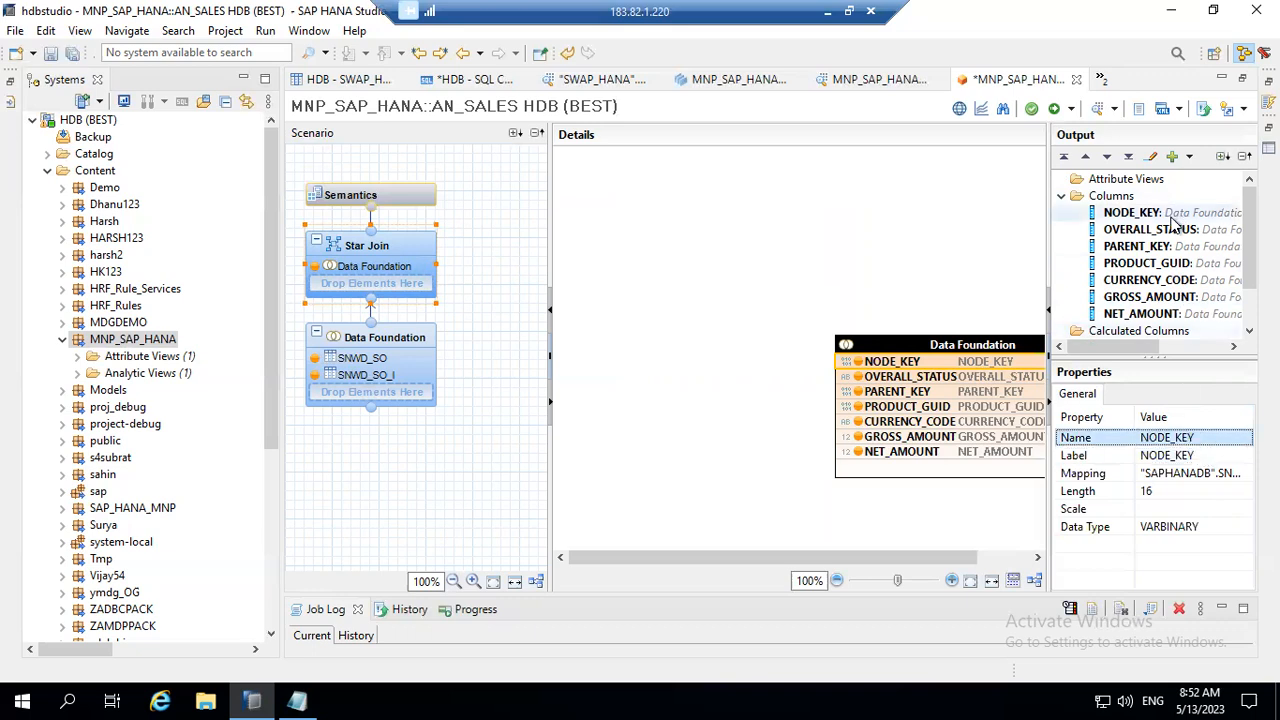
left_click(1203, 436)
left_click(1203, 436)
type("_I")
key("Return")
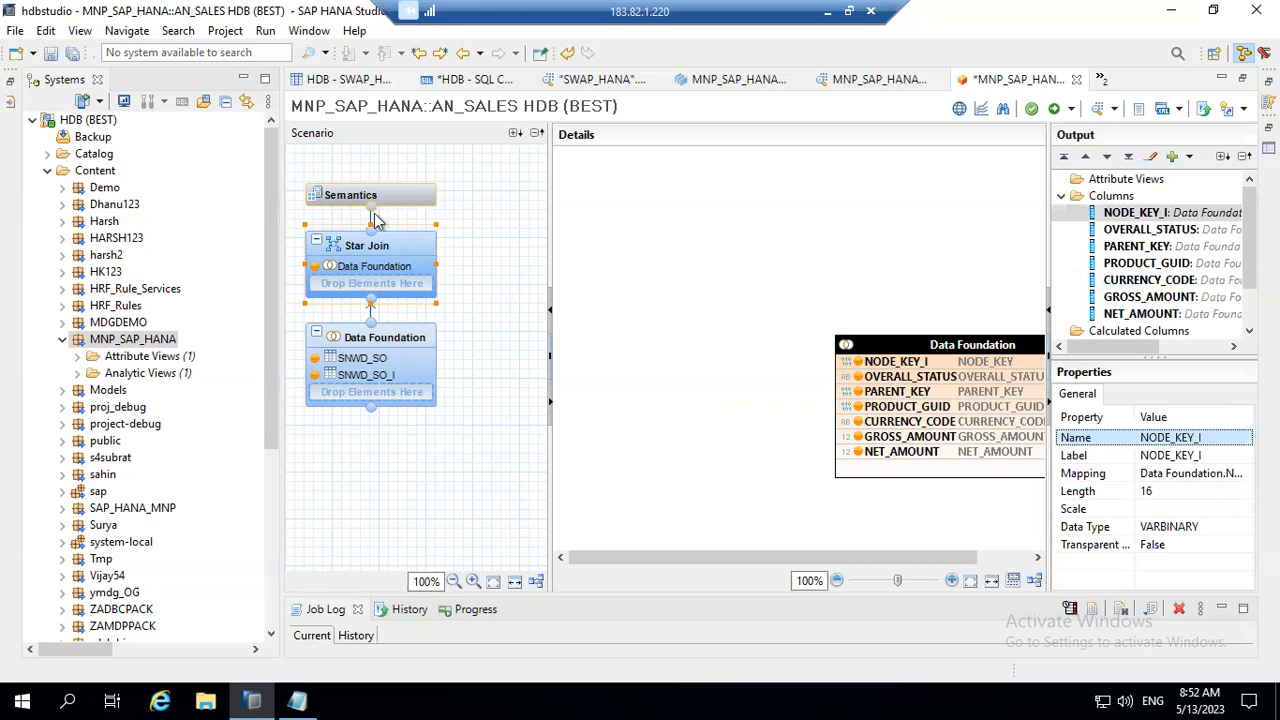
Step: Add the AT_PROD attribute view from the MNP_SAP_HANA package to the Star Join
left_click(425, 245)
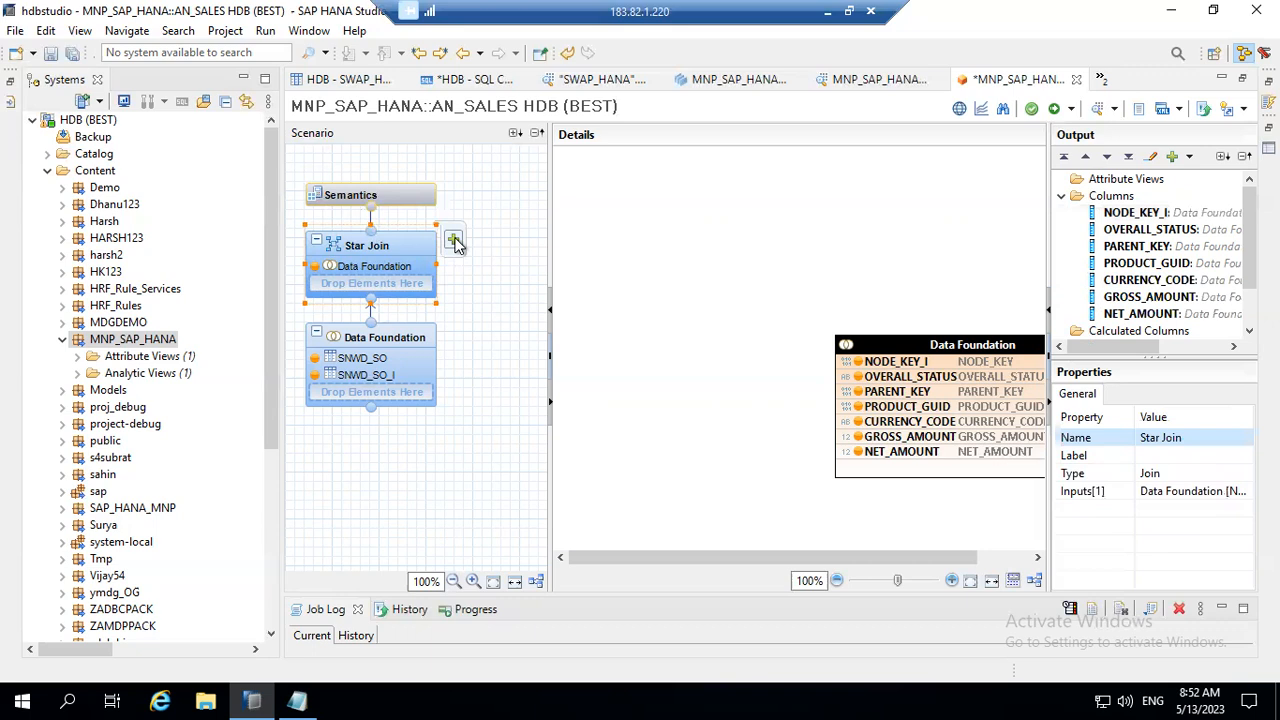
left_click(454, 242)
type("AT")
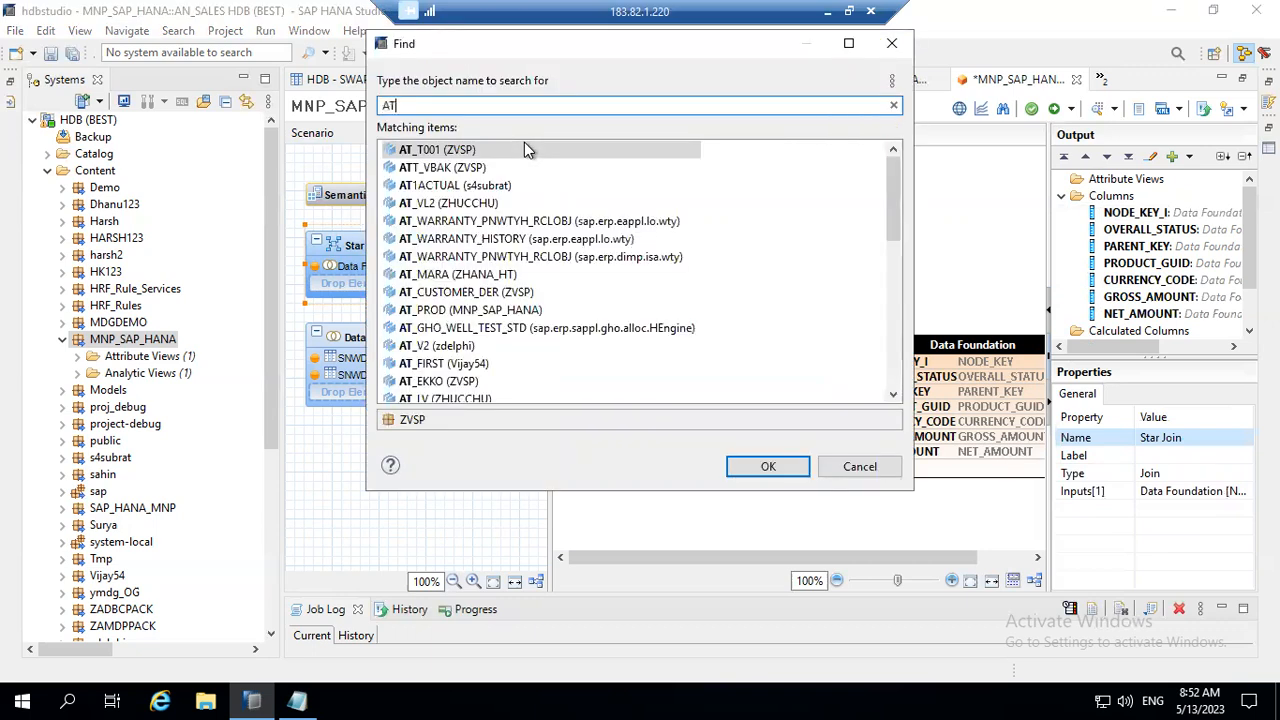
type("_PRO")
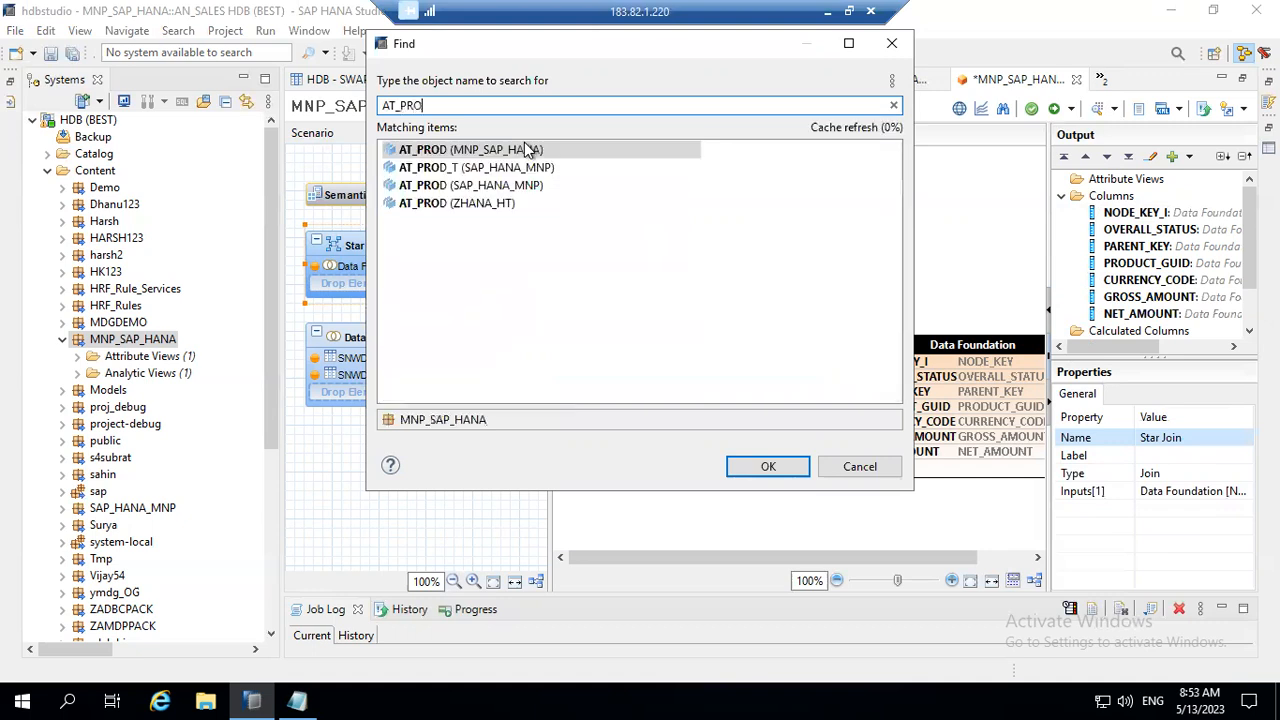
type("D")
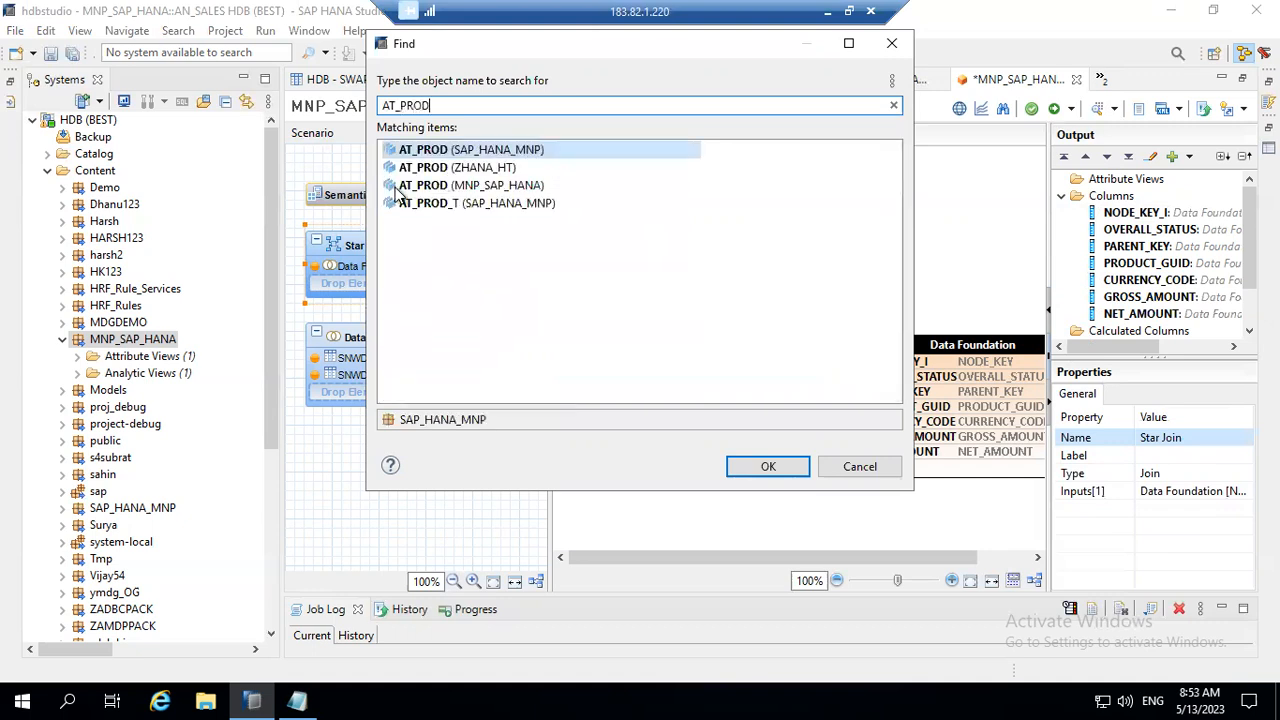
left_click(488, 188)
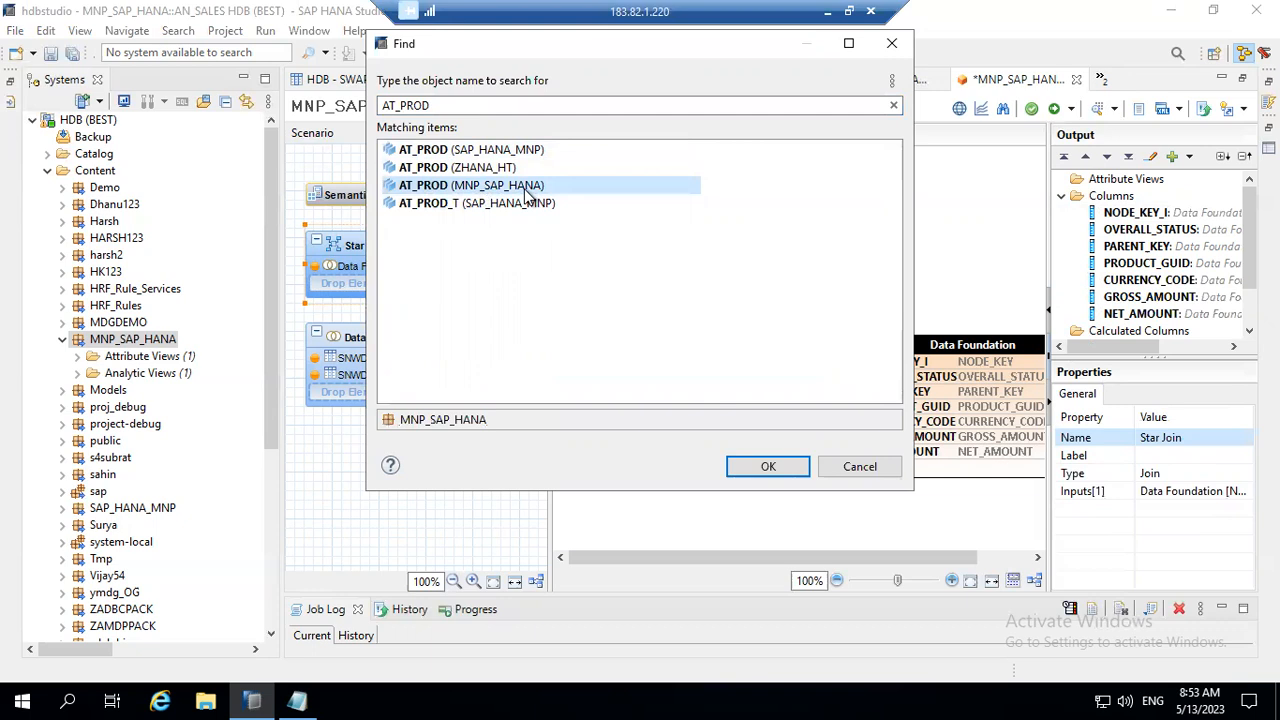
double_click(524, 187)
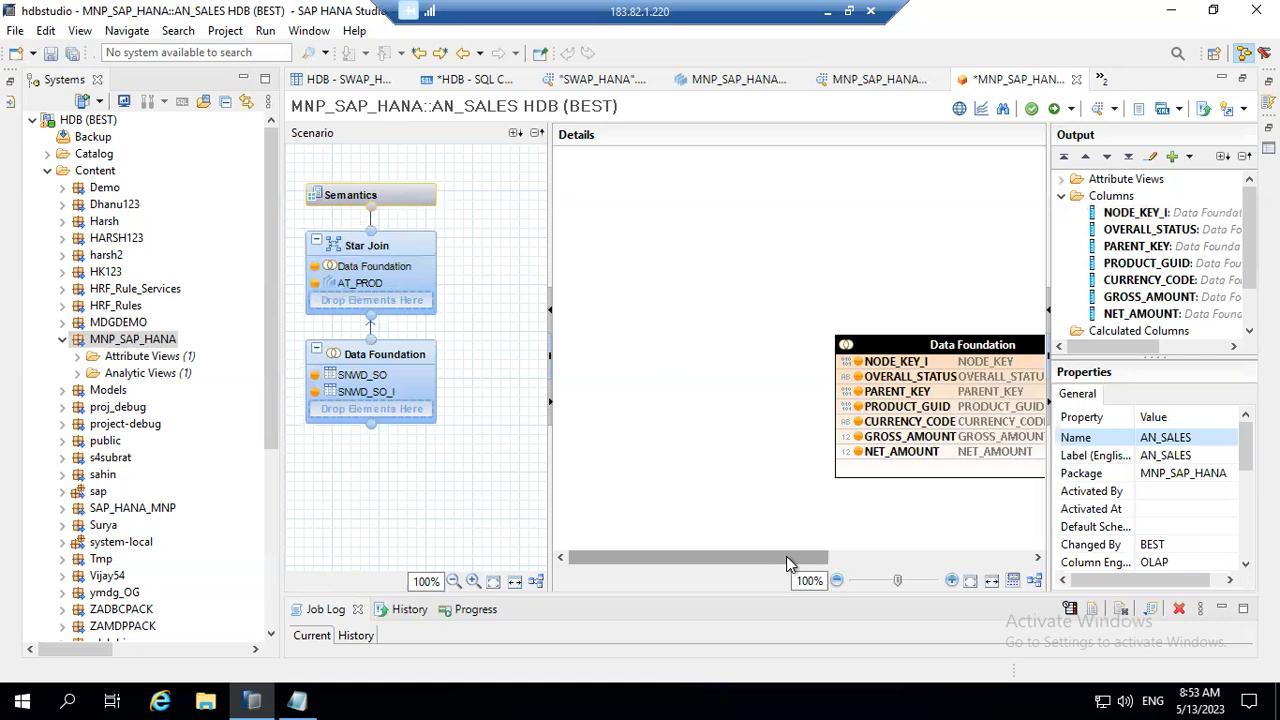
Step: Arrange the Data Foundation and AT_PROD tables side by side in the Star Join diagram
left_click_drag(806, 557, 946, 567)
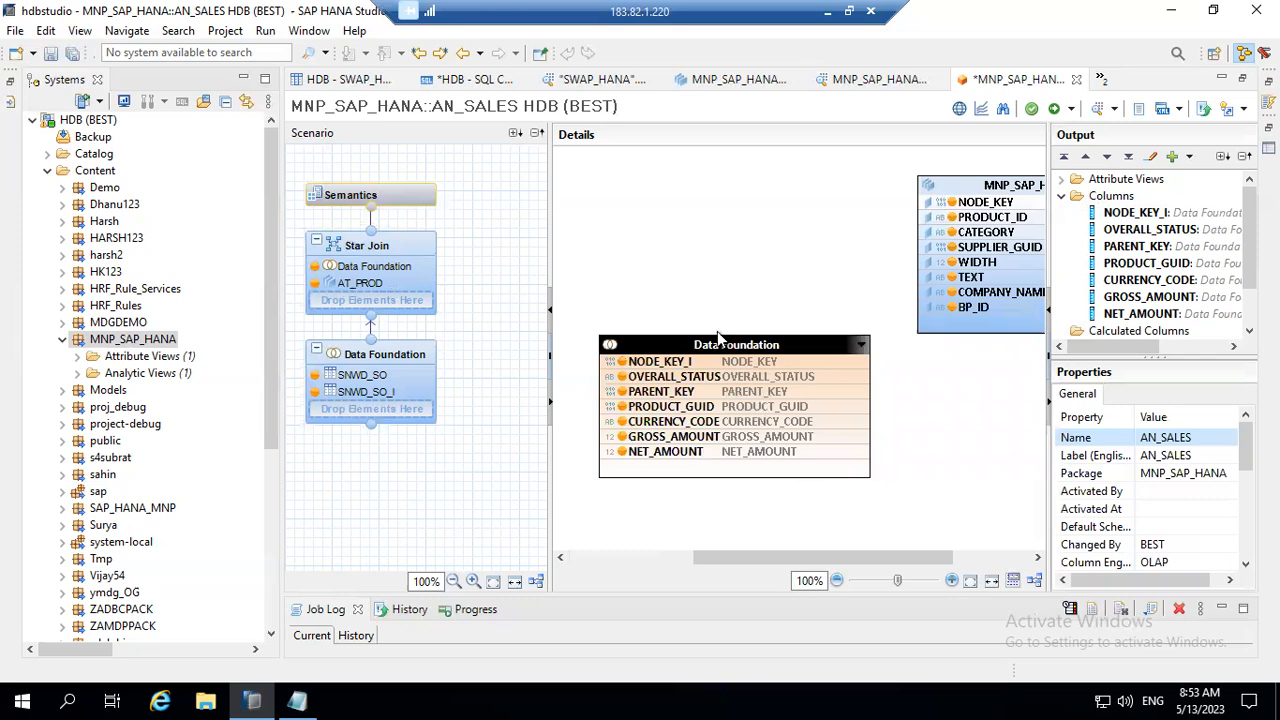
left_click_drag(718, 344, 620, 181)
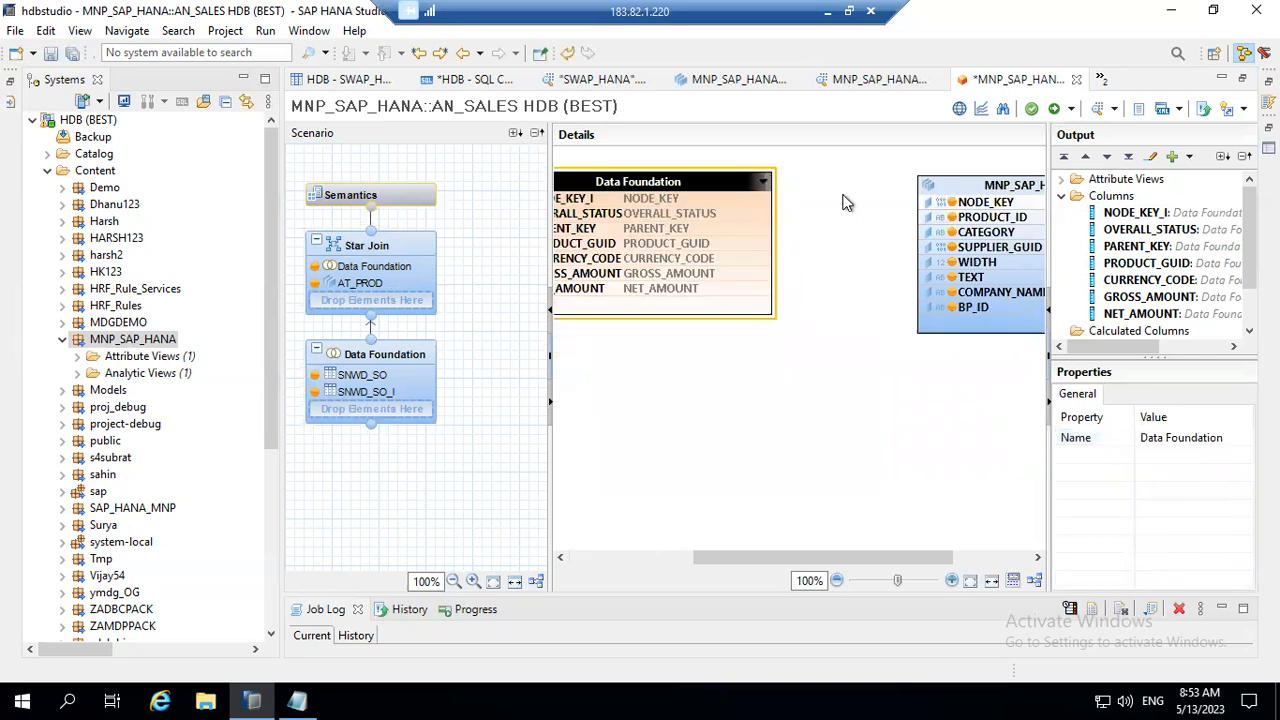
left_click_drag(955, 188, 831, 190)
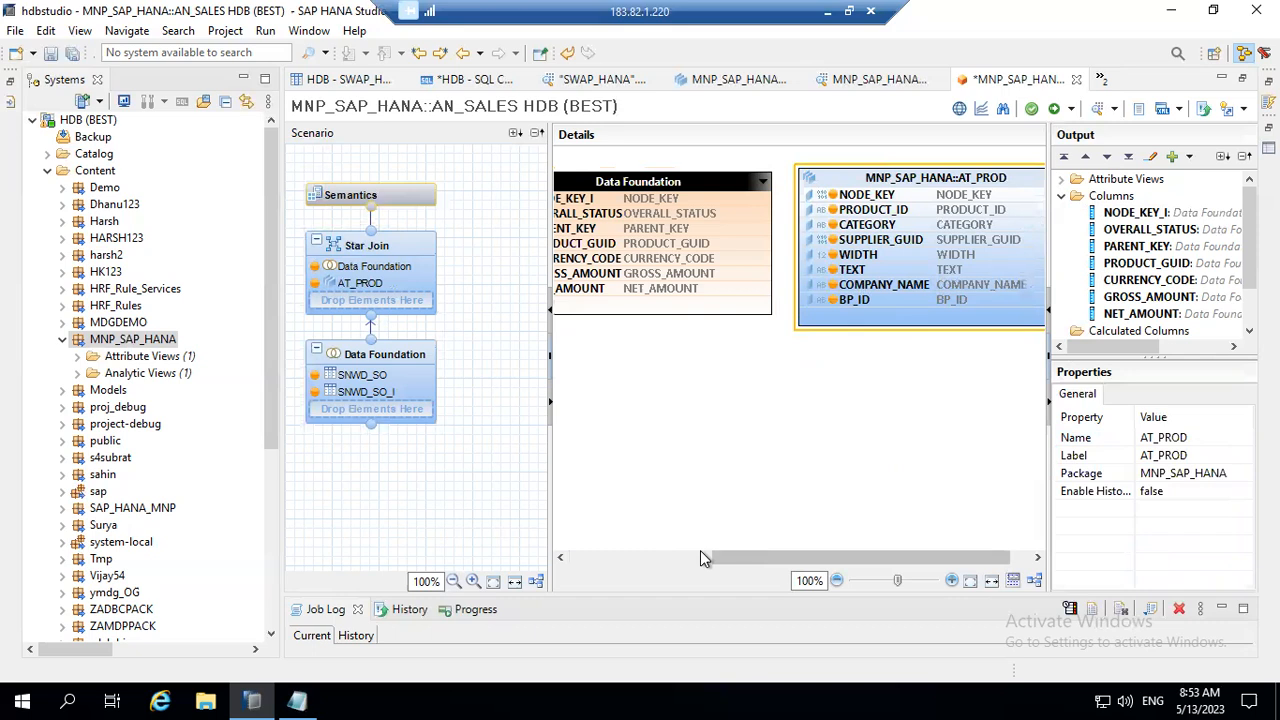
left_click_drag(758, 556, 732, 561)
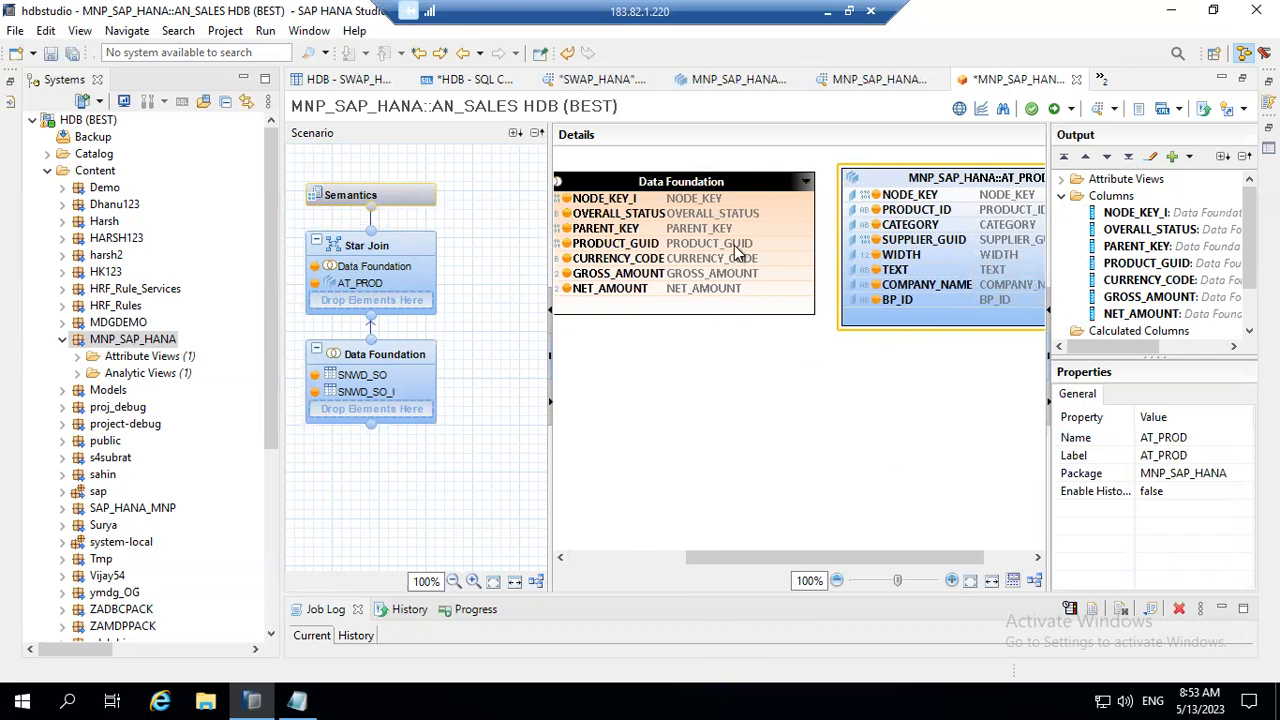
Step: Join the Data Foundation's PRODUCT_GUID column to AT_PROD's NODE_KEY column in the Star Join
left_click(777, 245)
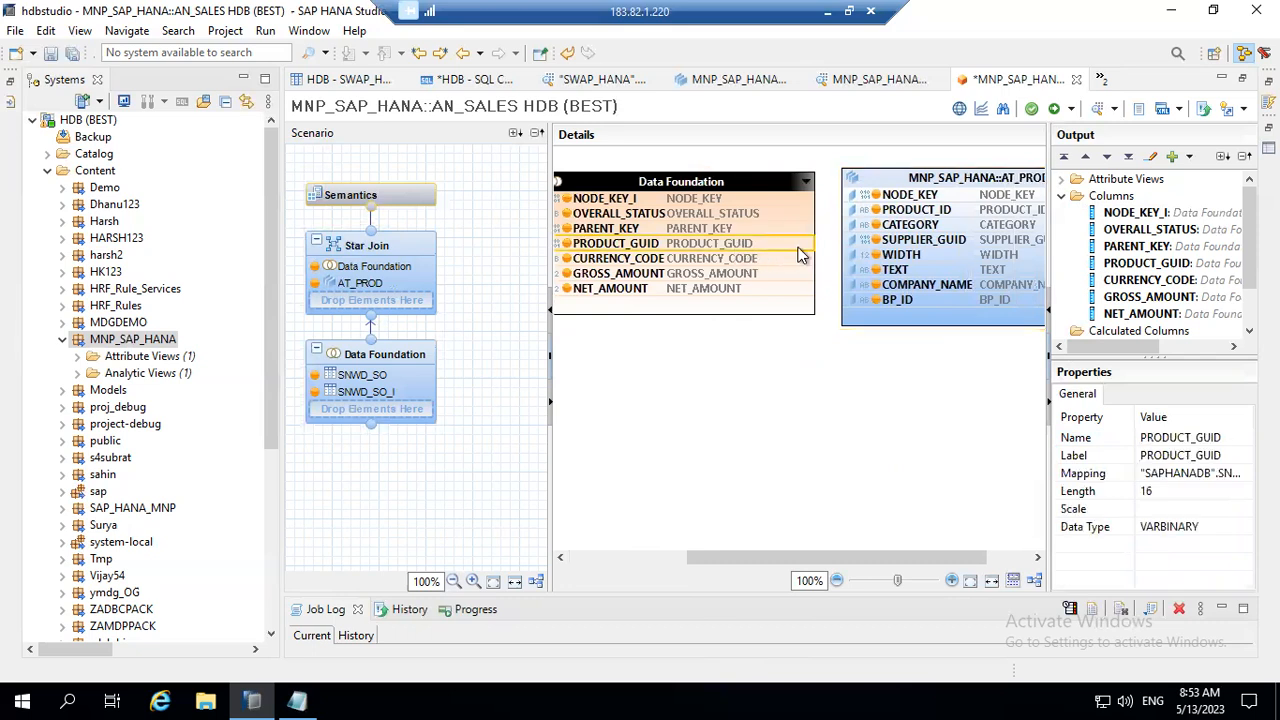
mouse_move(870, 212)
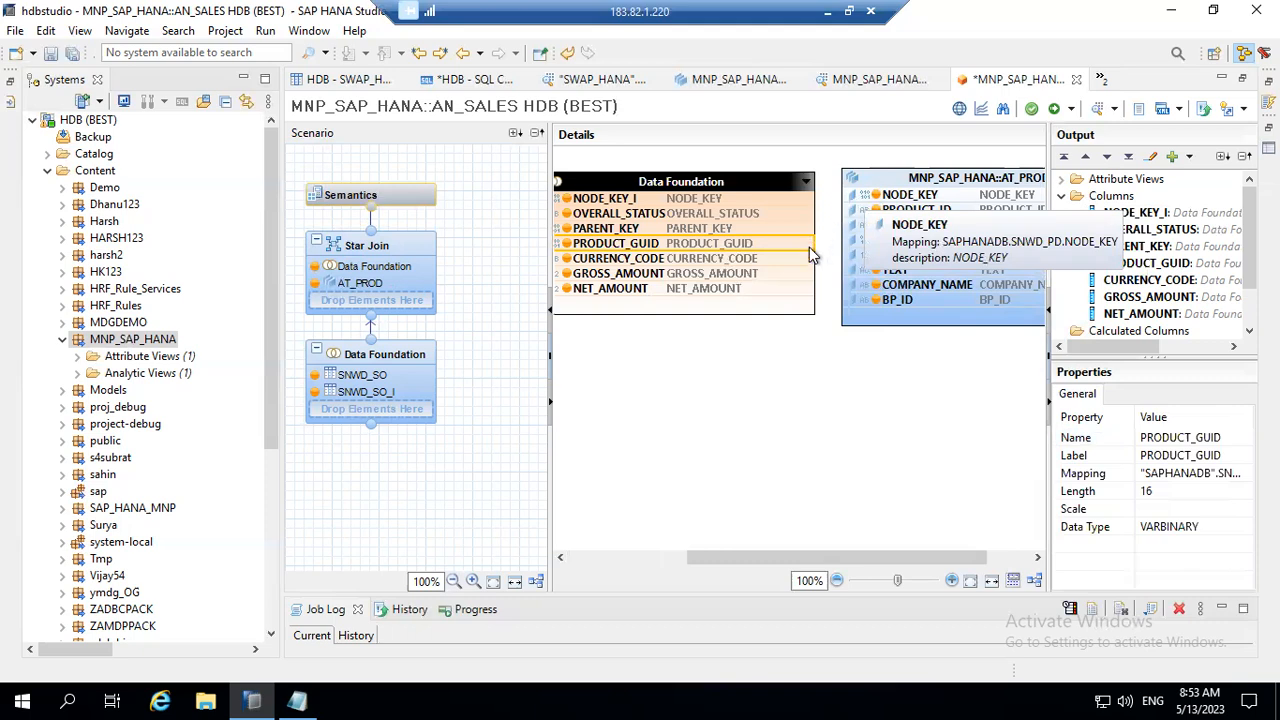
left_click_drag(810, 248, 855, 205)
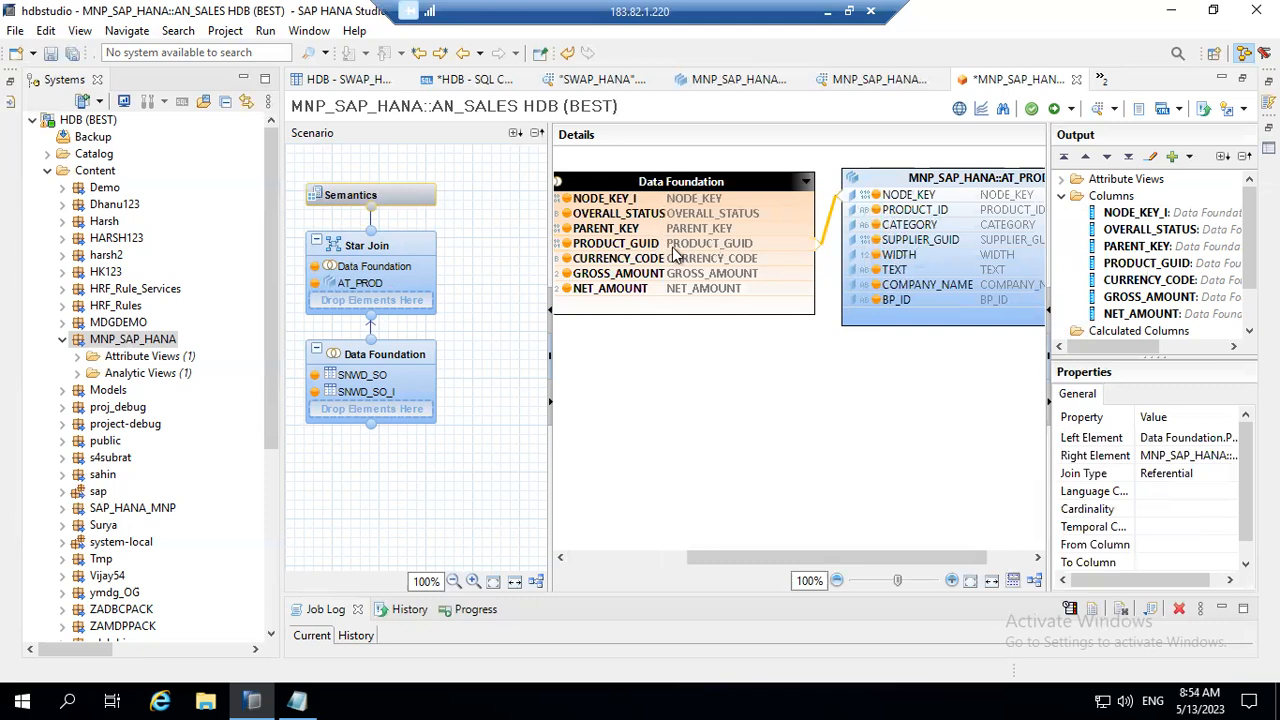
Step: Set the PRODUCT_GUID to NODE_KEY join to type Inner with cardinality 1..1
mouse_move(673, 253)
double_click(826, 231)
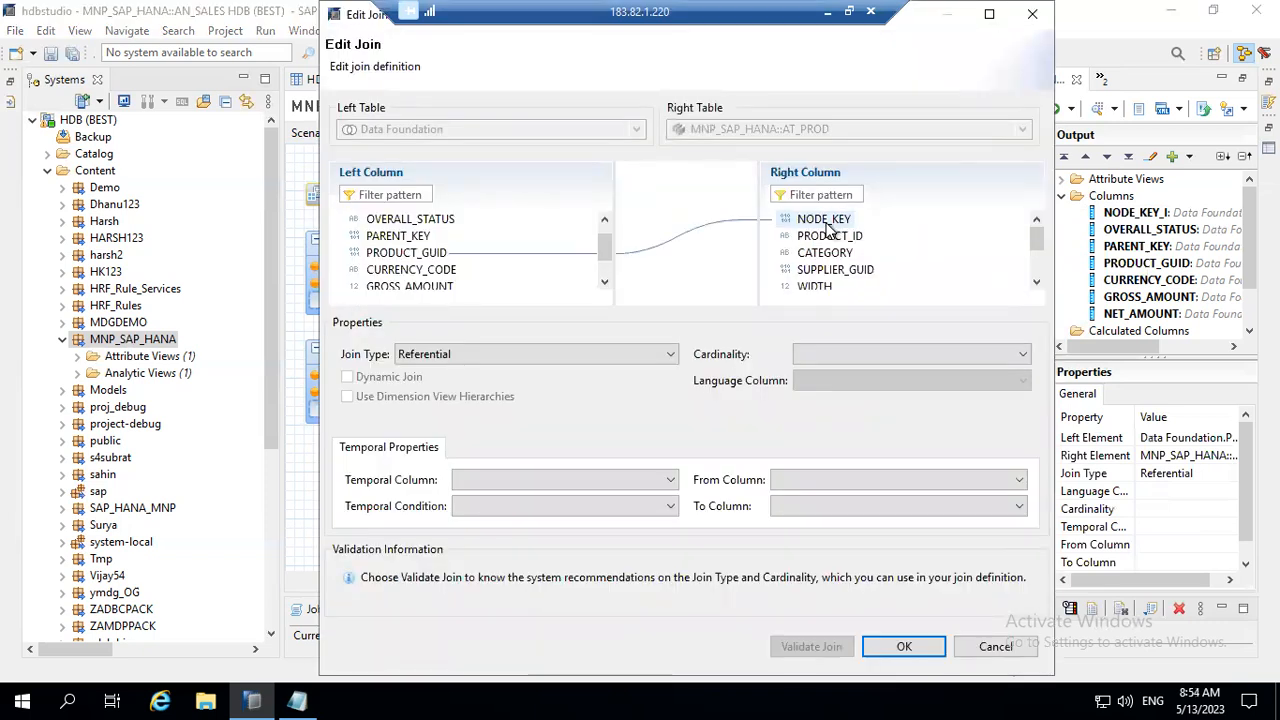
left_click(599, 354)
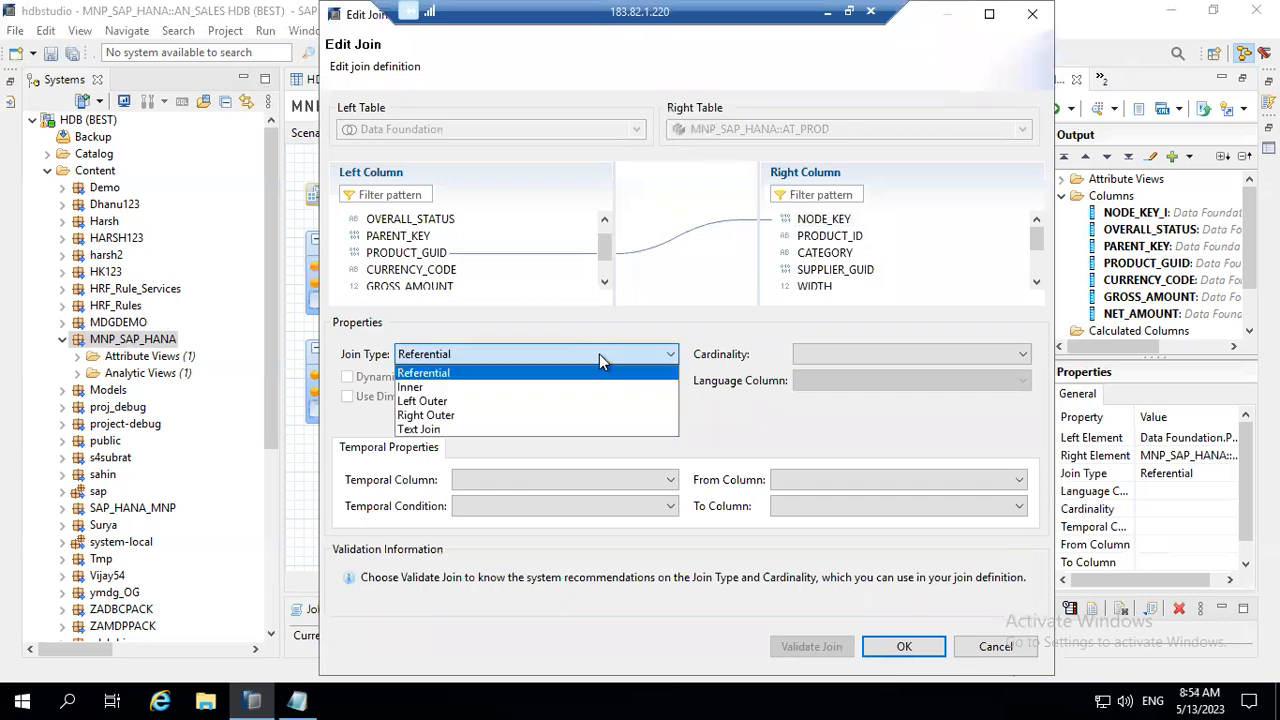
left_click(591, 388)
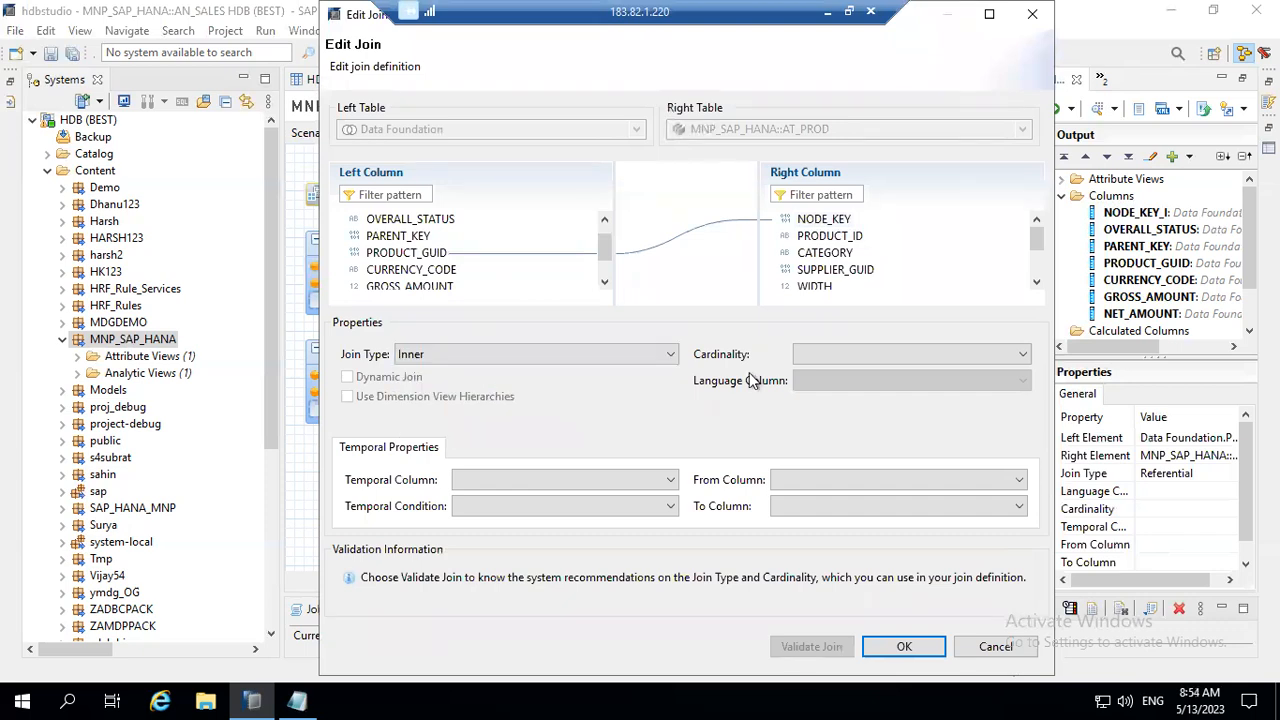
left_click(856, 356)
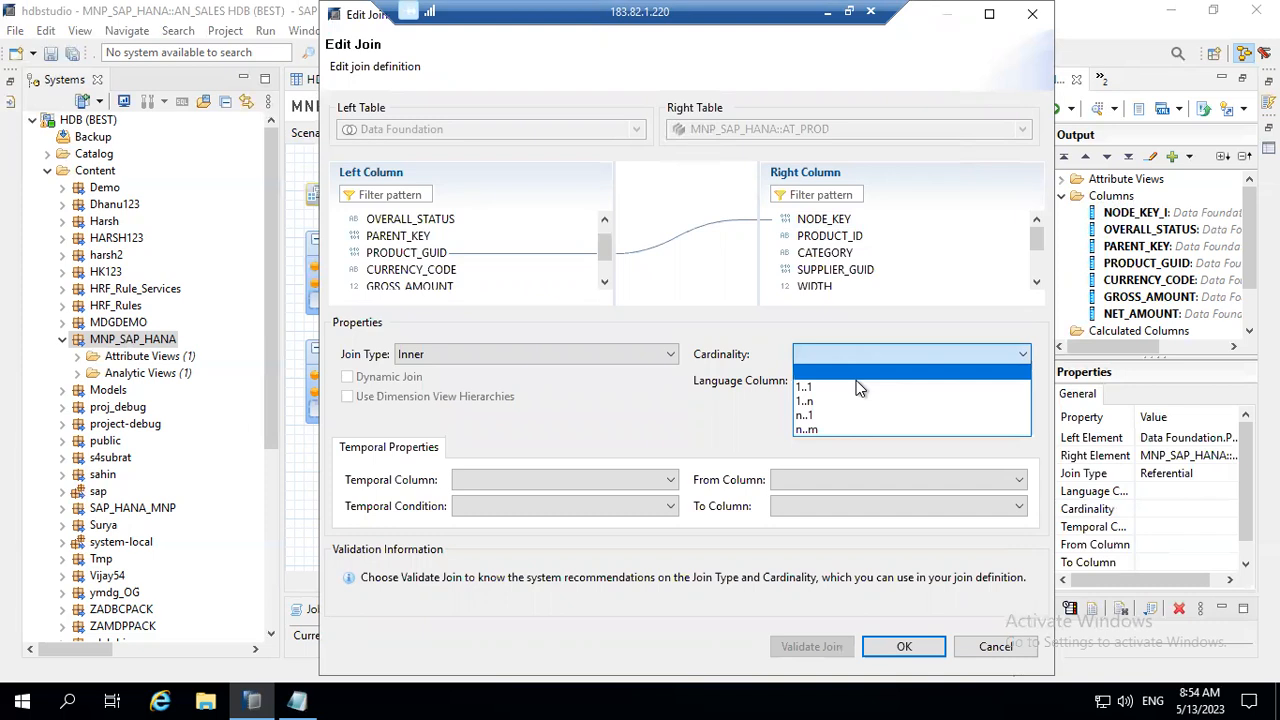
left_click(858, 388)
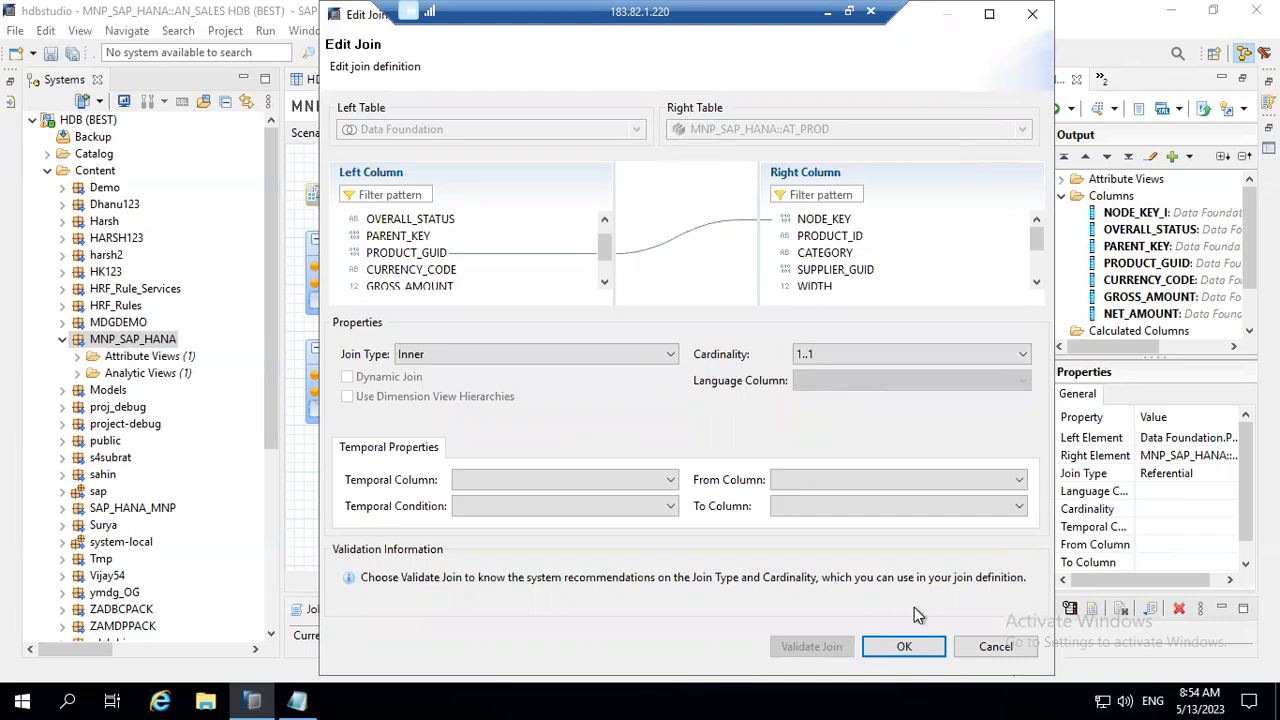
left_click(904, 648)
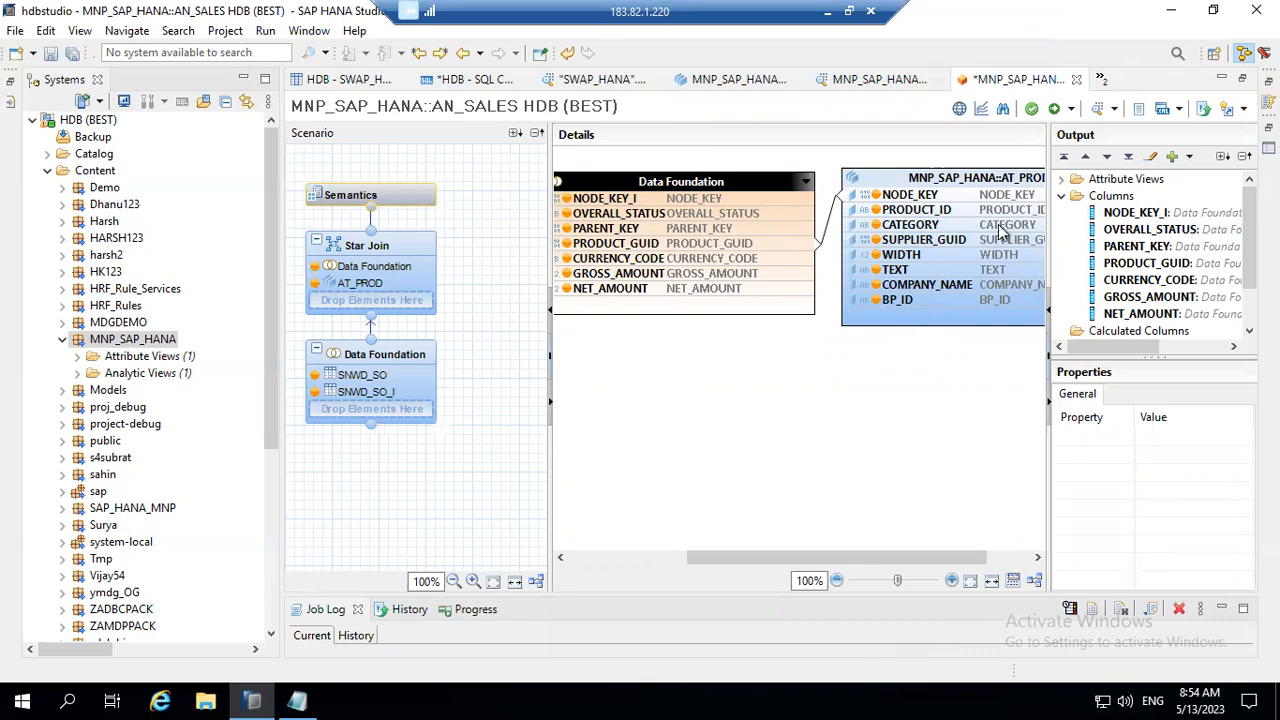
Step: Try to save and activate the AN_SALES analytic view
left_click(1070, 110)
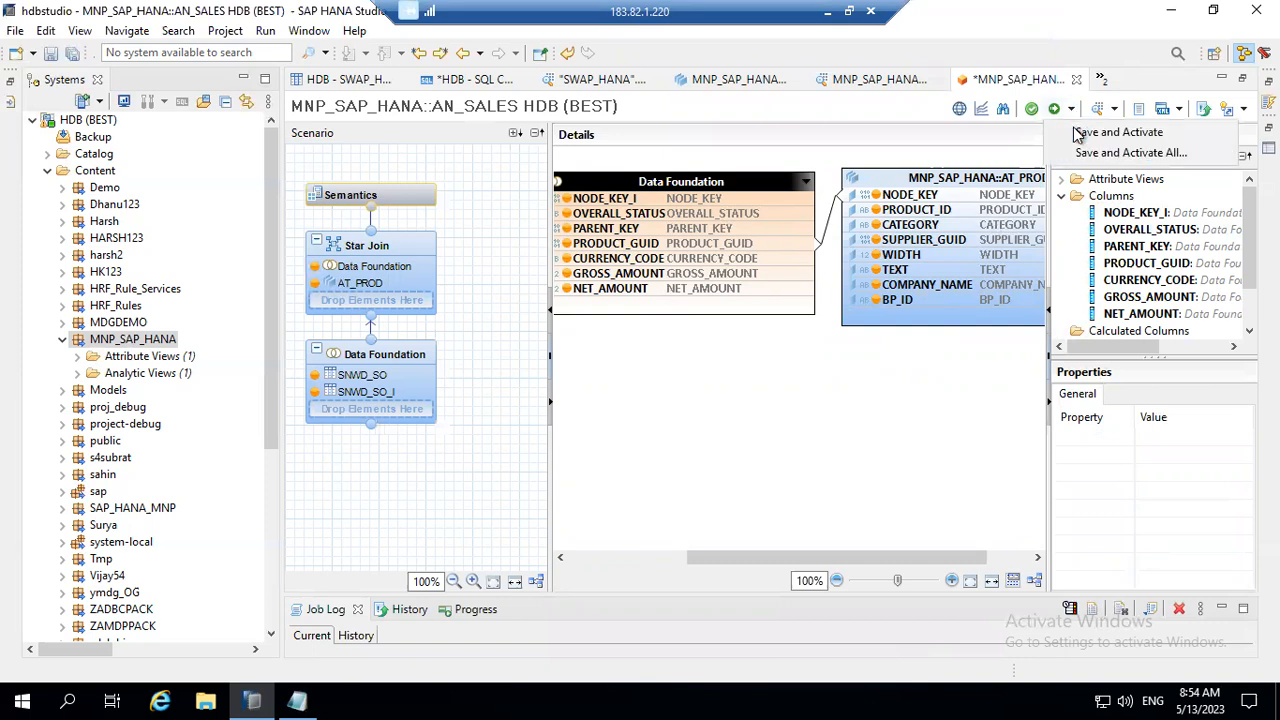
left_click(1117, 132)
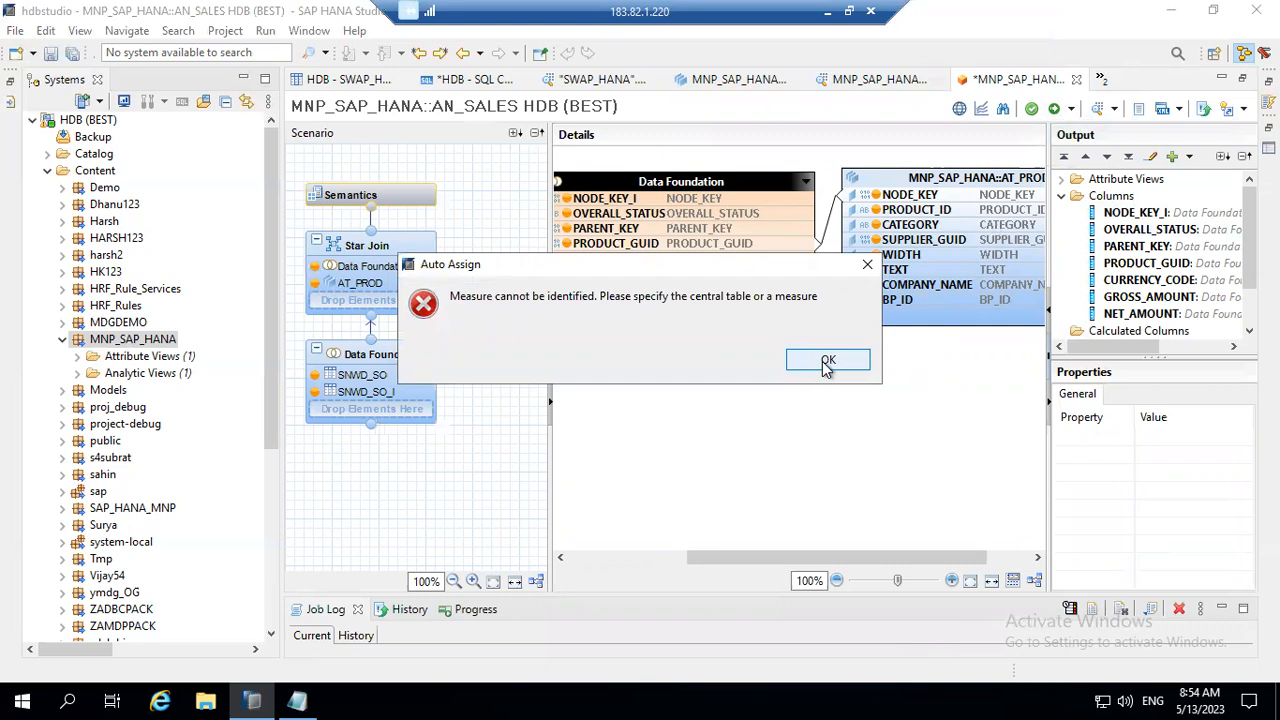
left_click(826, 362)
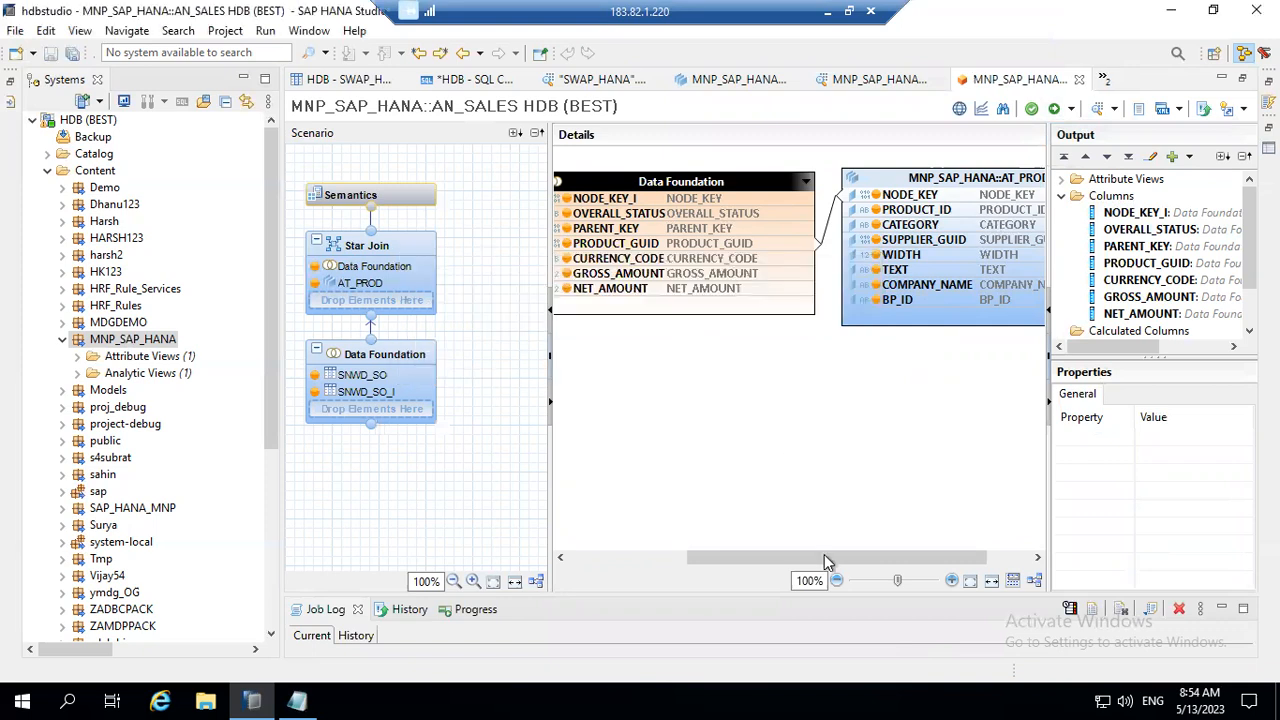
Step: Examine the properties and available actions of AT_PROD's TEXT column, and the properties of the GROSS_AMOUNT output column
left_click_drag(826, 559, 784, 559)
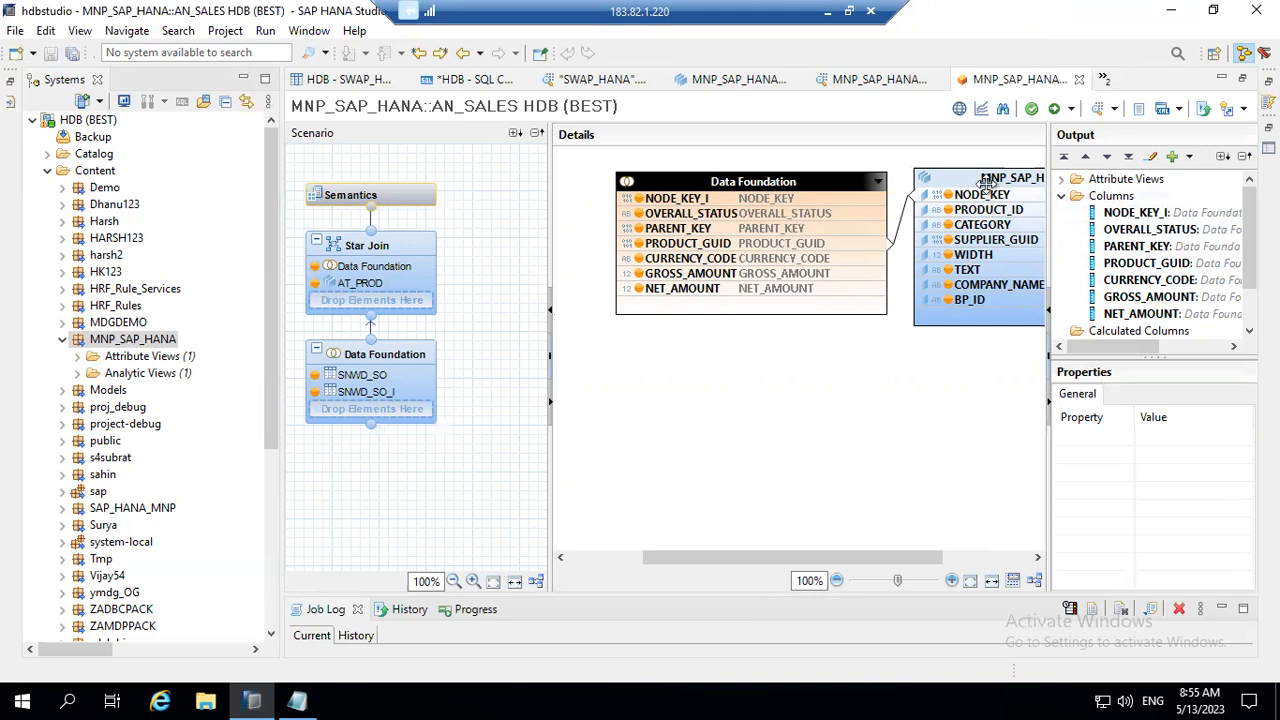
left_click(962, 270)
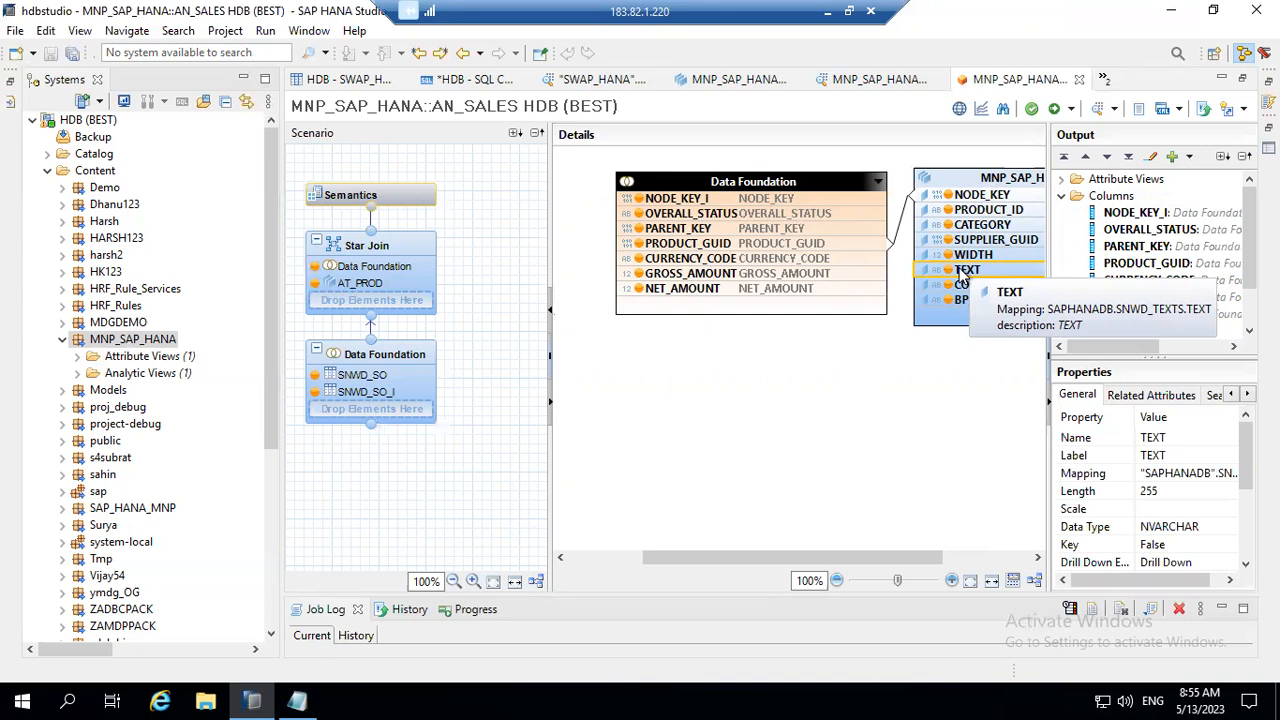
right_click(962, 273)
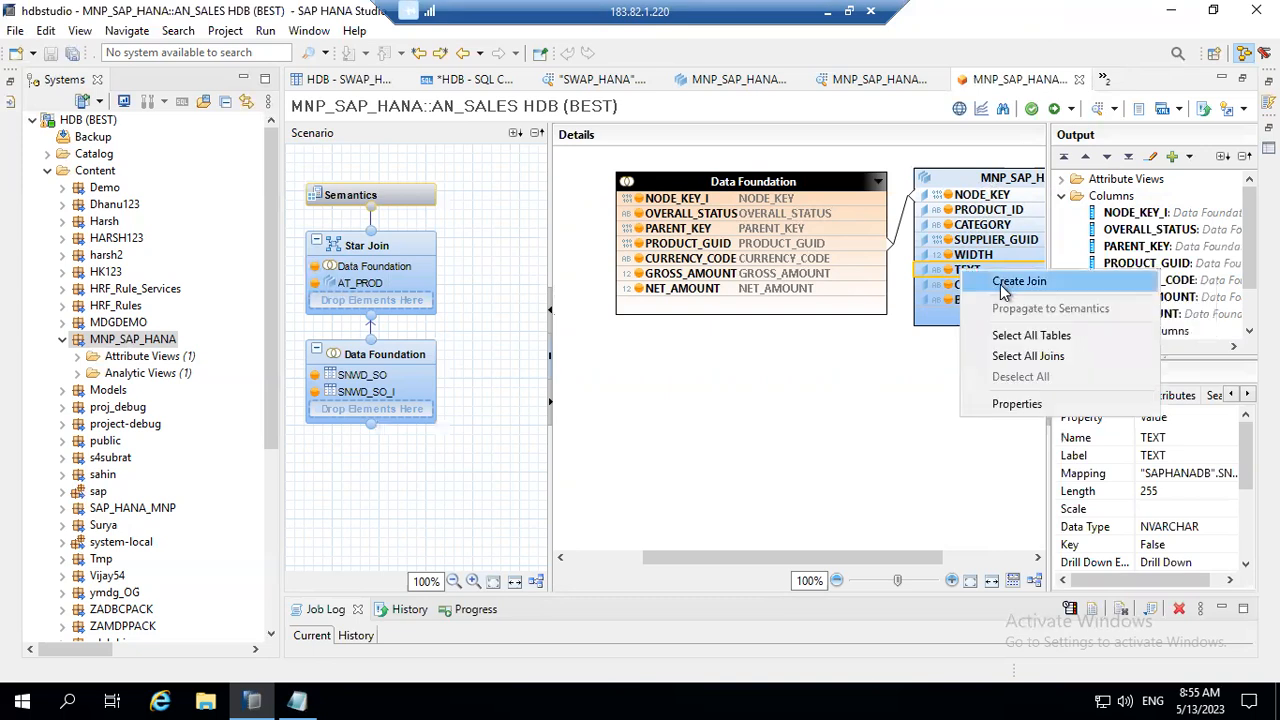
left_click(899, 323)
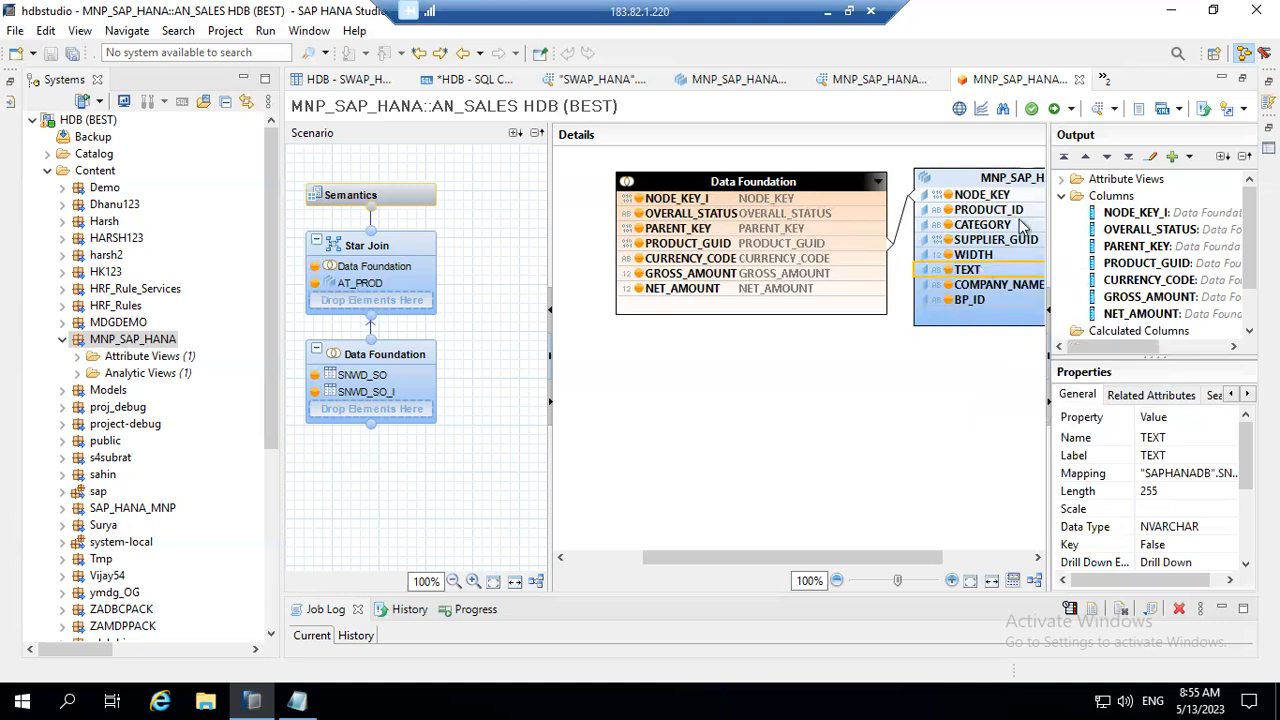
left_click(1160, 298)
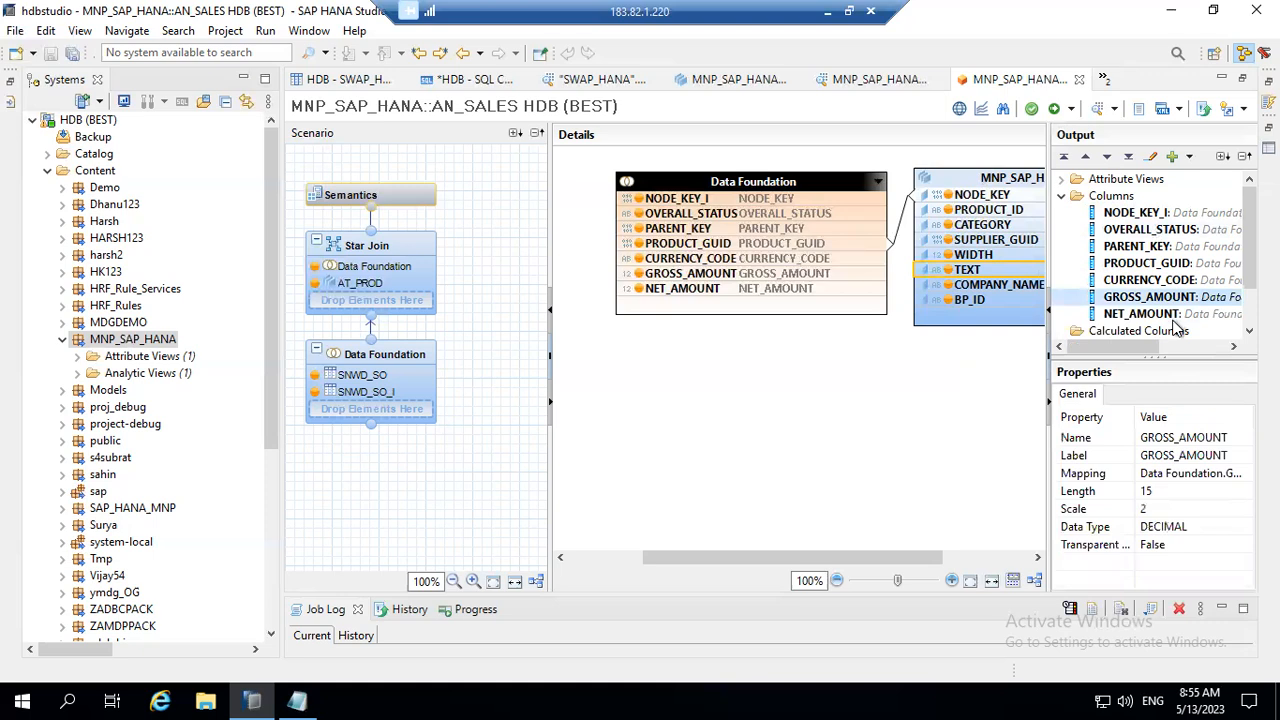
Step: Shift the Data Foundation and AT_PROD tables left in the Star Join diagram and select AT_PROD's TEXT column
left_click_drag(785, 180, 744, 181)
left_click_drag(960, 172, 929, 173)
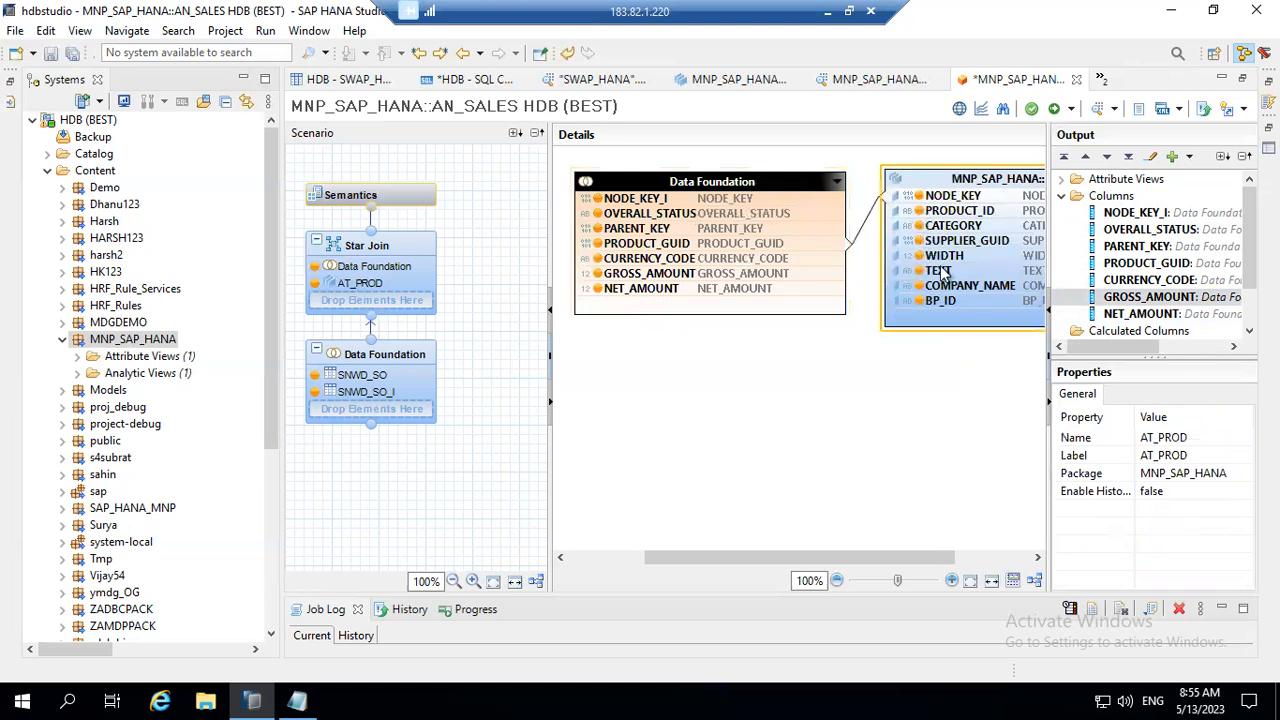
left_click(940, 271)
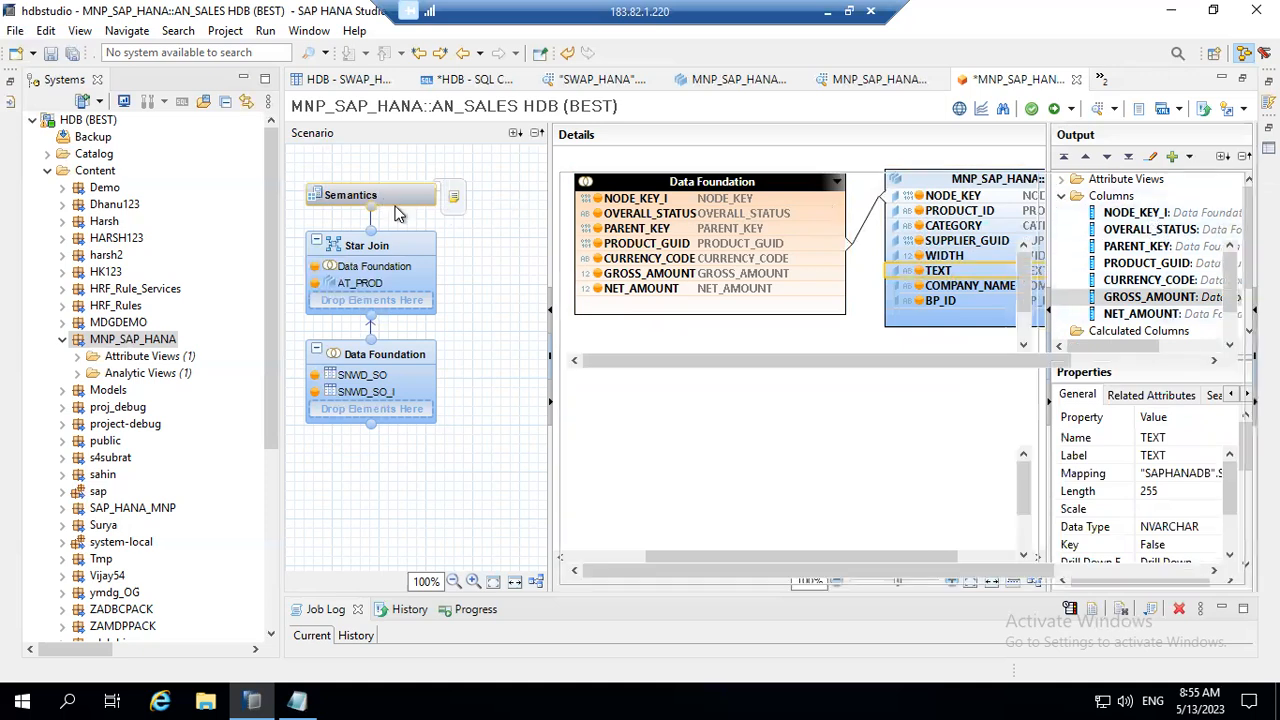
Step: Review the local and shared columns of the view in the Semantics node
left_click(396, 208)
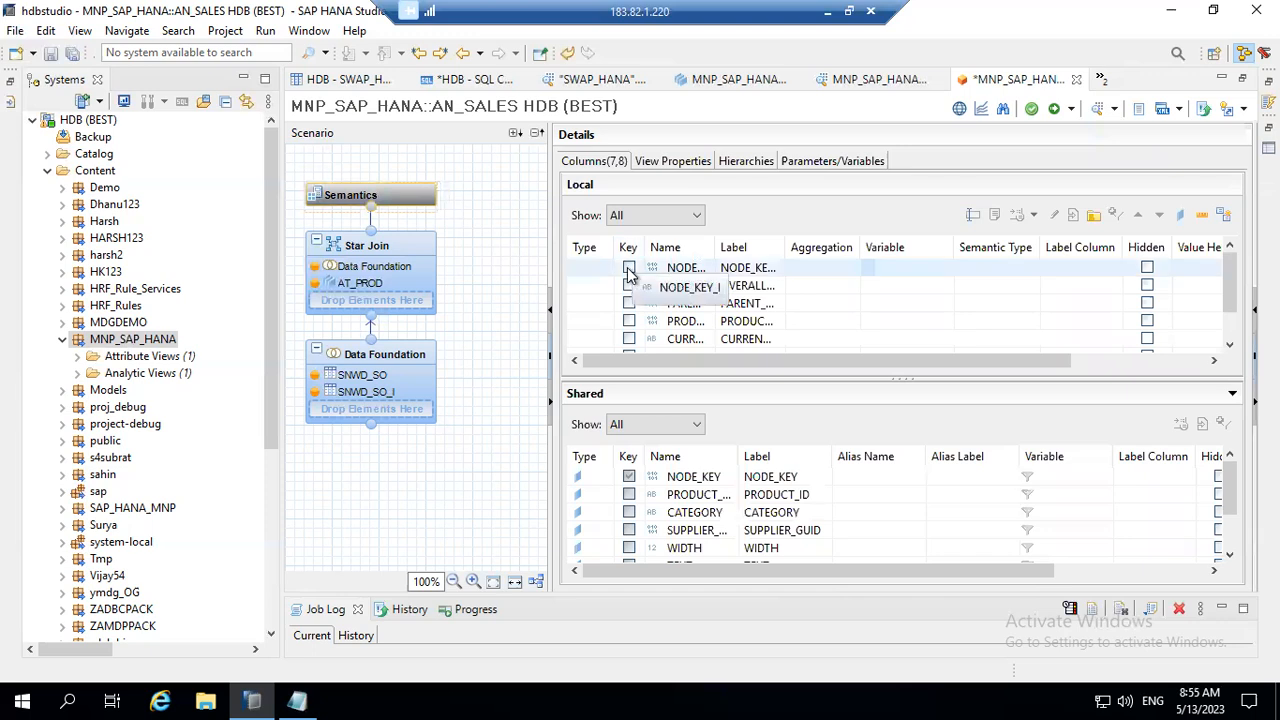
scroll(1120, 295, "down", 1)
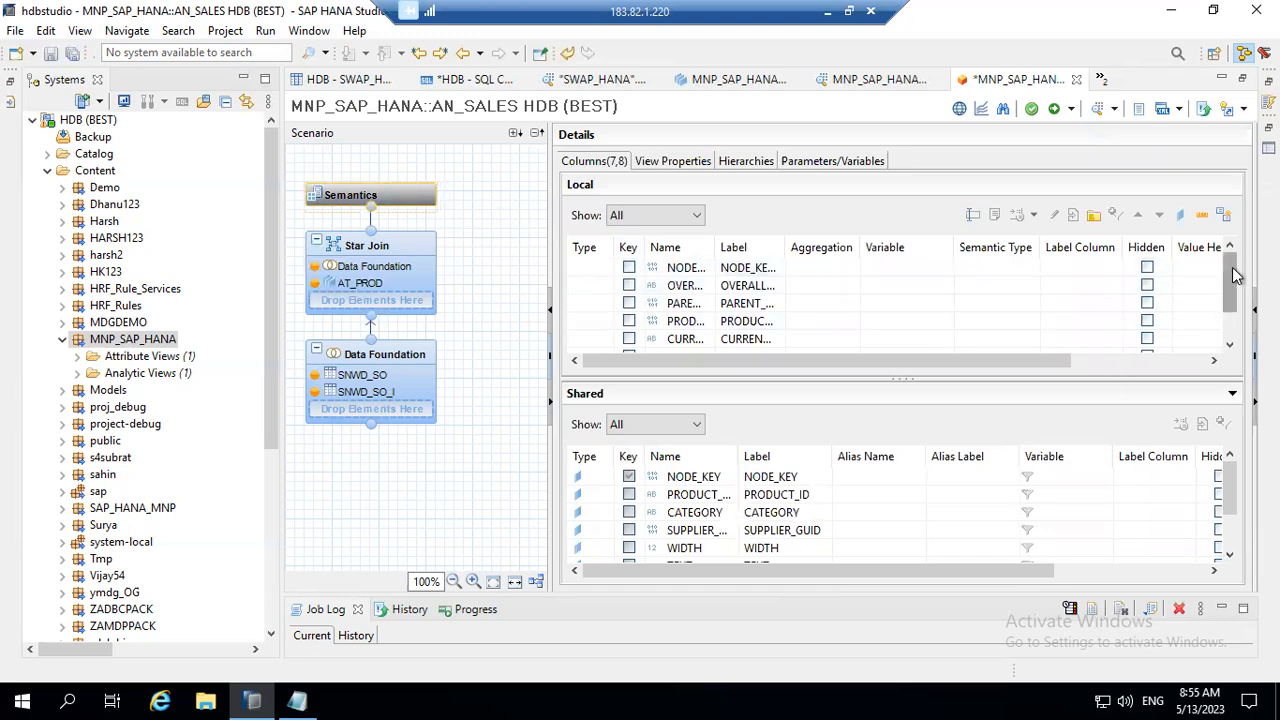
scroll(1240, 300, "down", 1)
scroll(1240, 300, "up", 2)
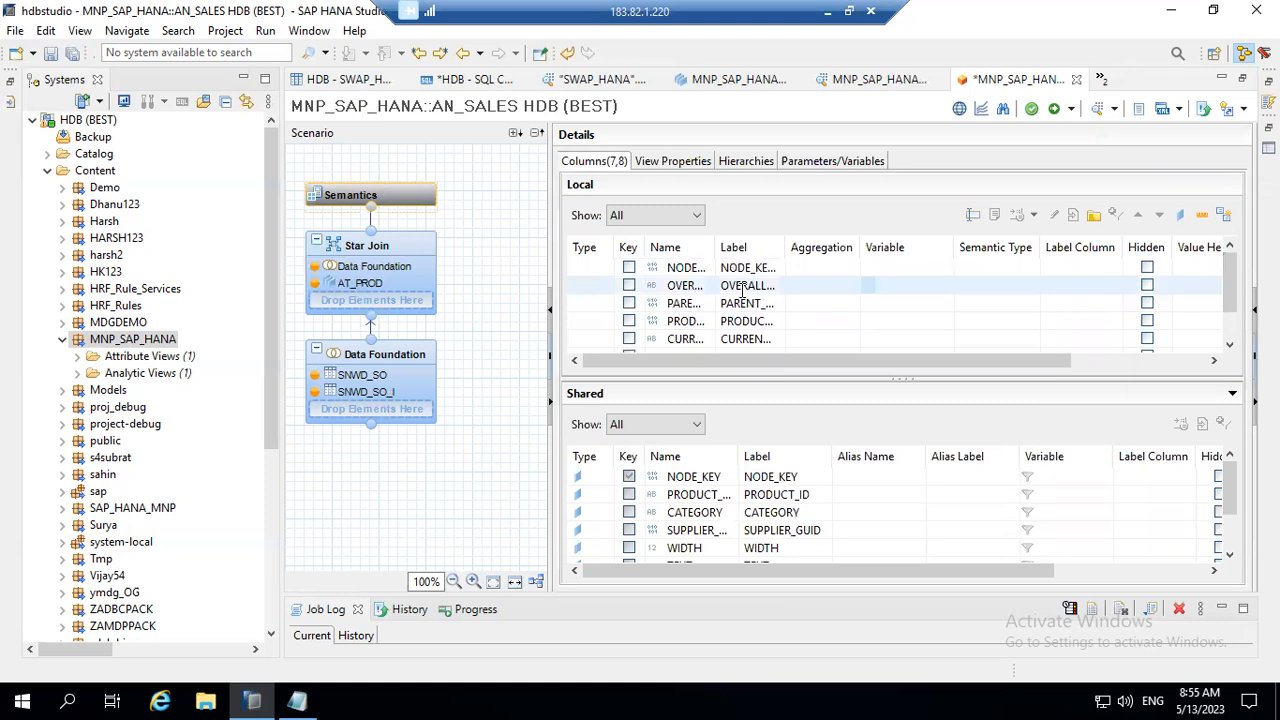
Step: Compare the Star Join's NODE_KEY_I output column with the NODE_KEY column of AT_PROD, including its attribute view output entry
left_click(400, 251)
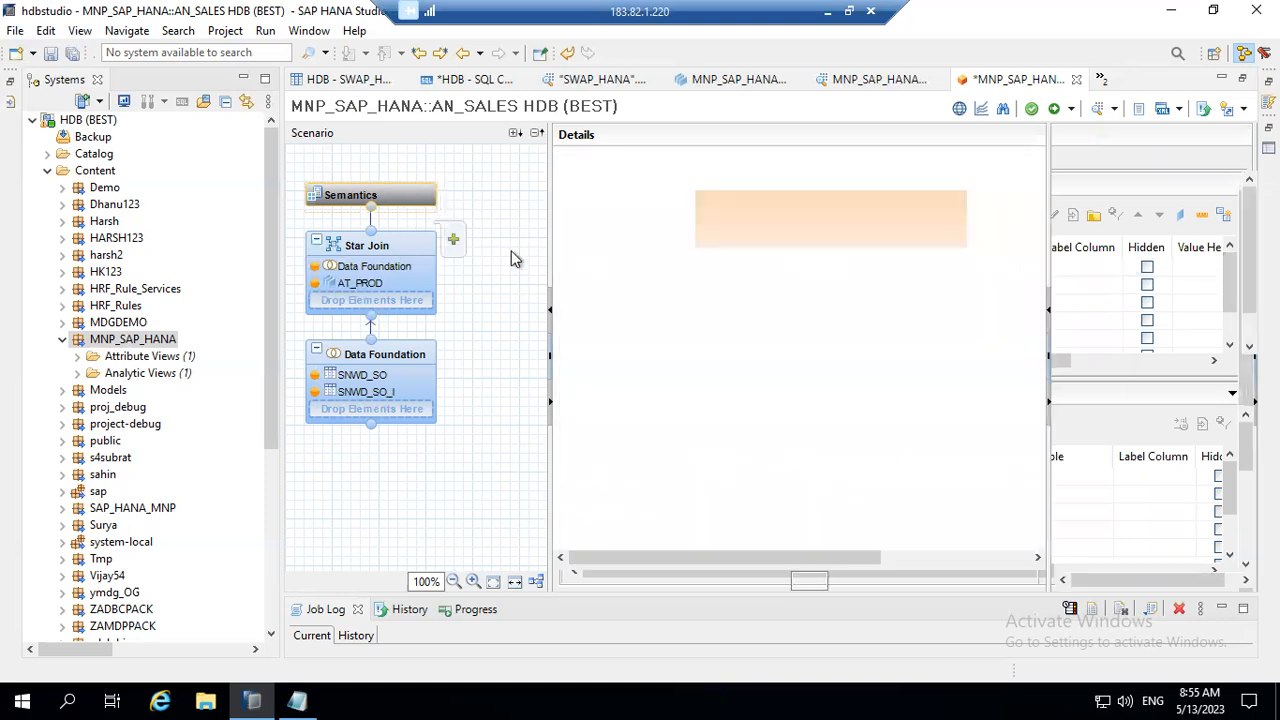
left_click(1120, 212)
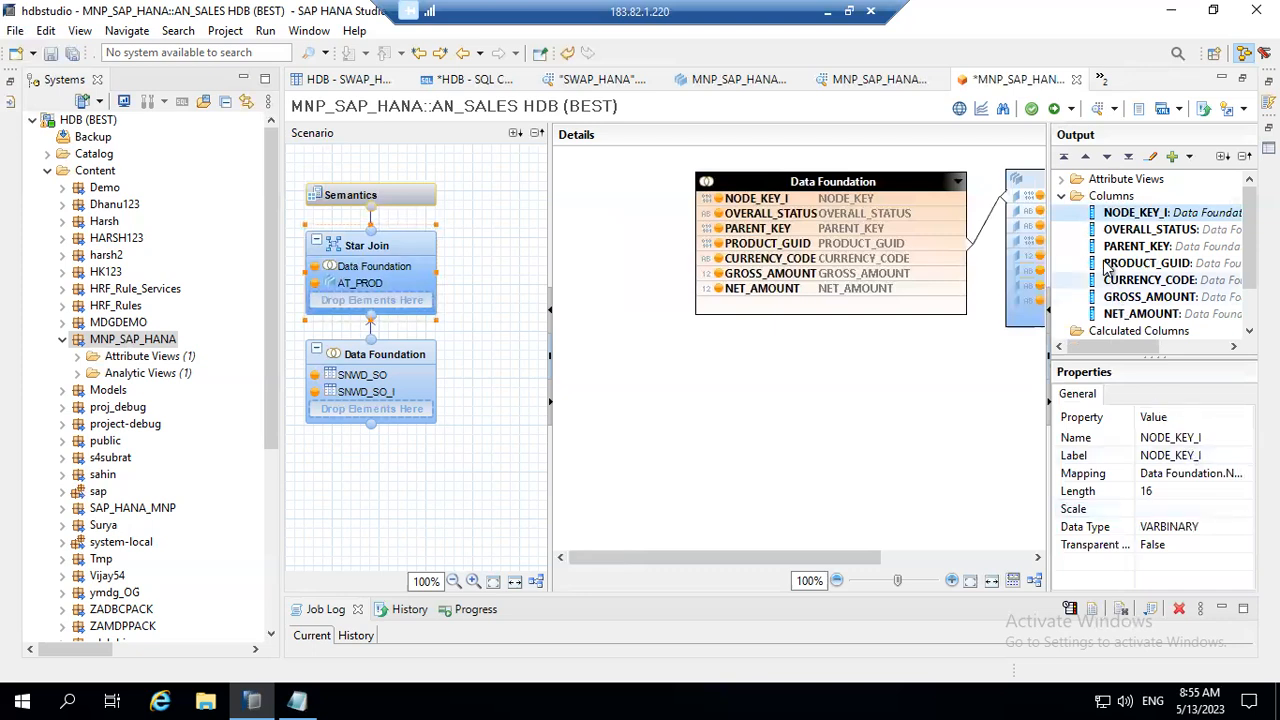
left_click(1033, 200)
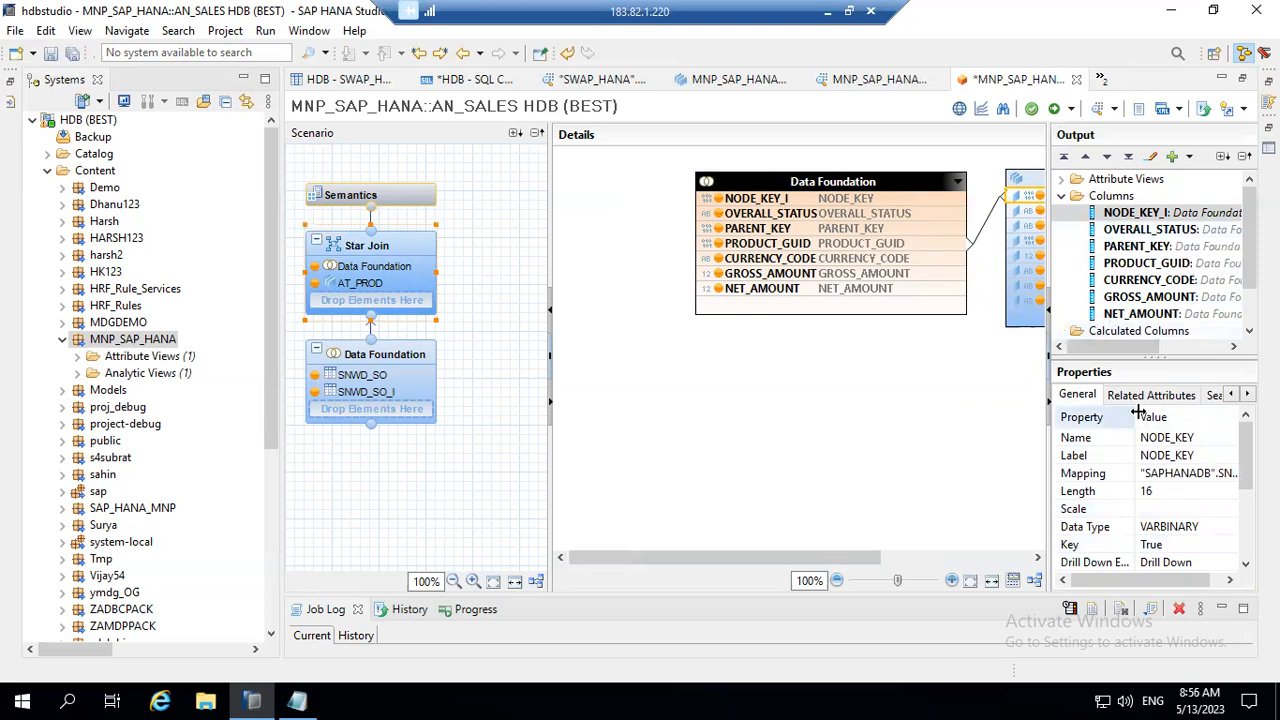
left_click_drag(1249, 240, 1233, 182)
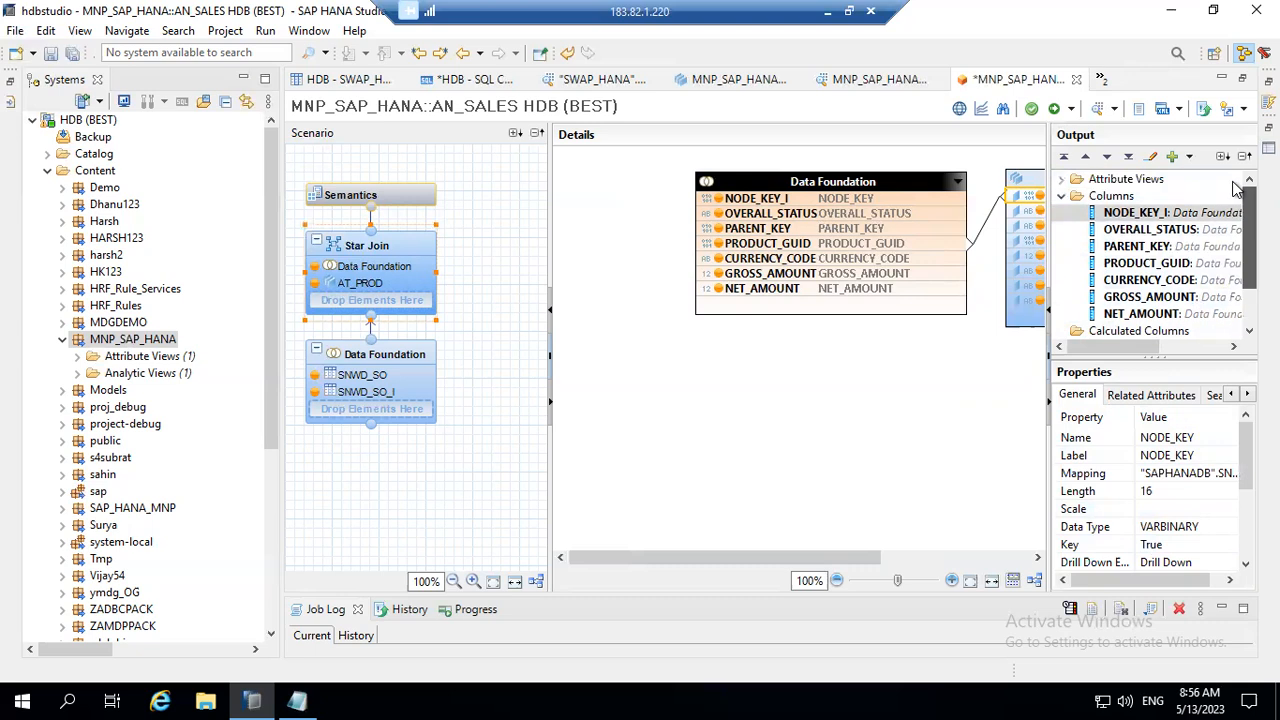
left_click(1066, 180)
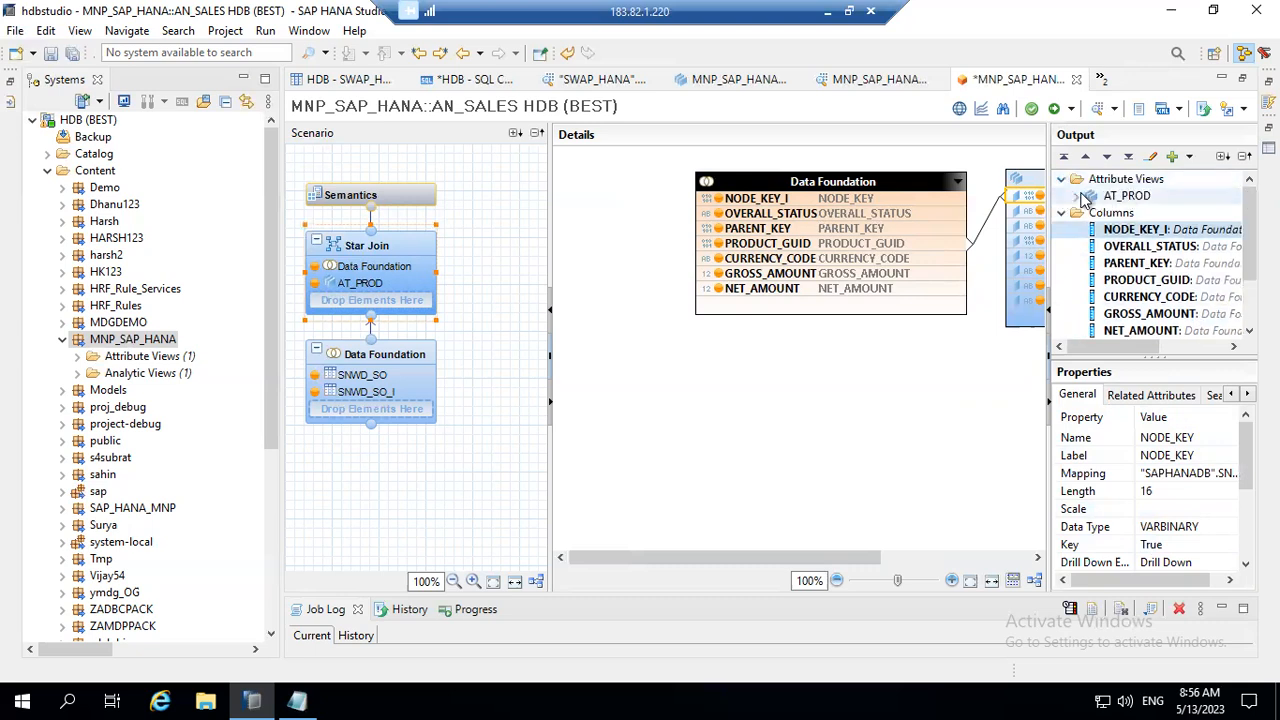
left_click(1081, 196)
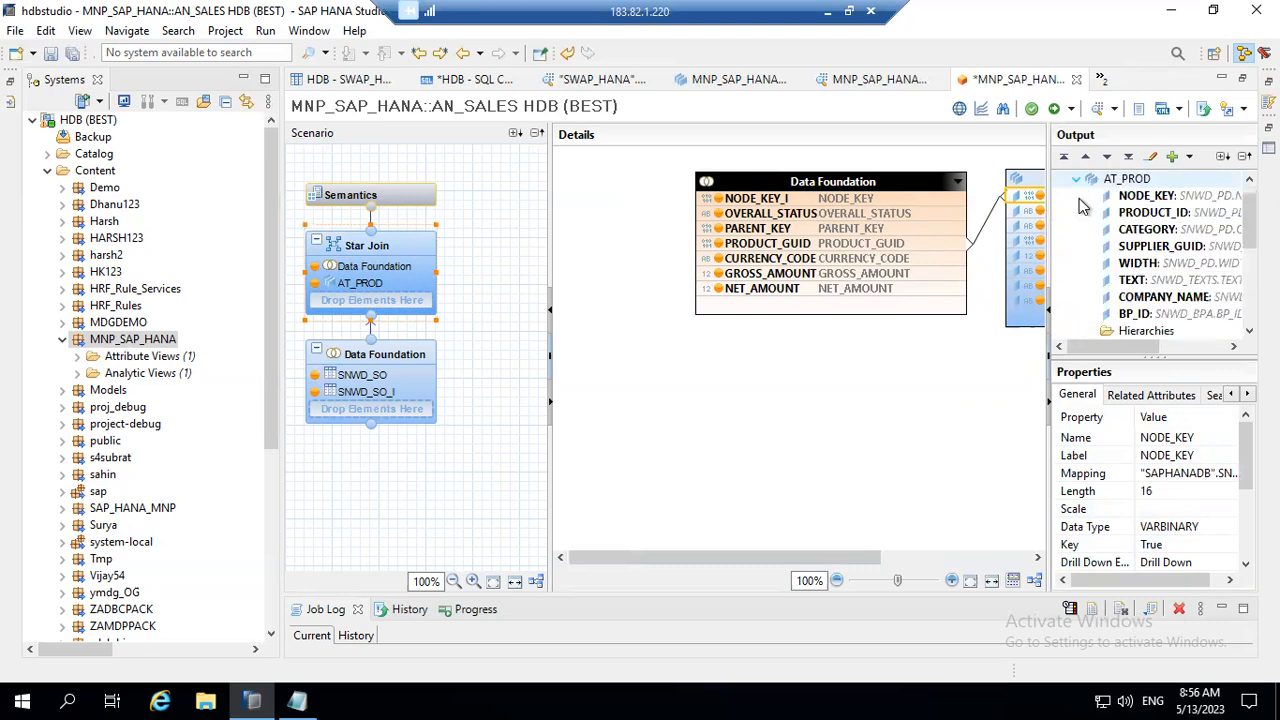
left_click(1156, 199)
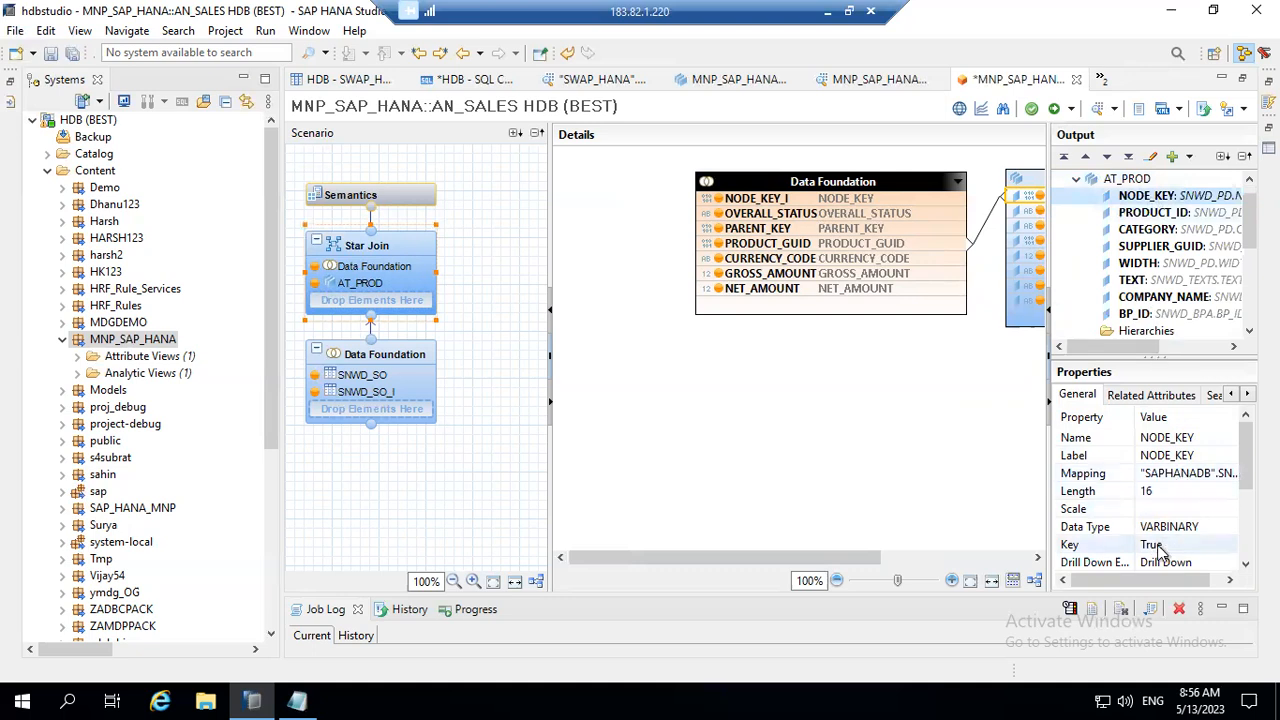
Step: Move the Data Foundation and AT_PROD tables further left in the Star Join diagram and collapse AT_PROD's output columns
left_click_drag(926, 181, 823, 180)
left_click_drag(1012, 178, 926, 166)
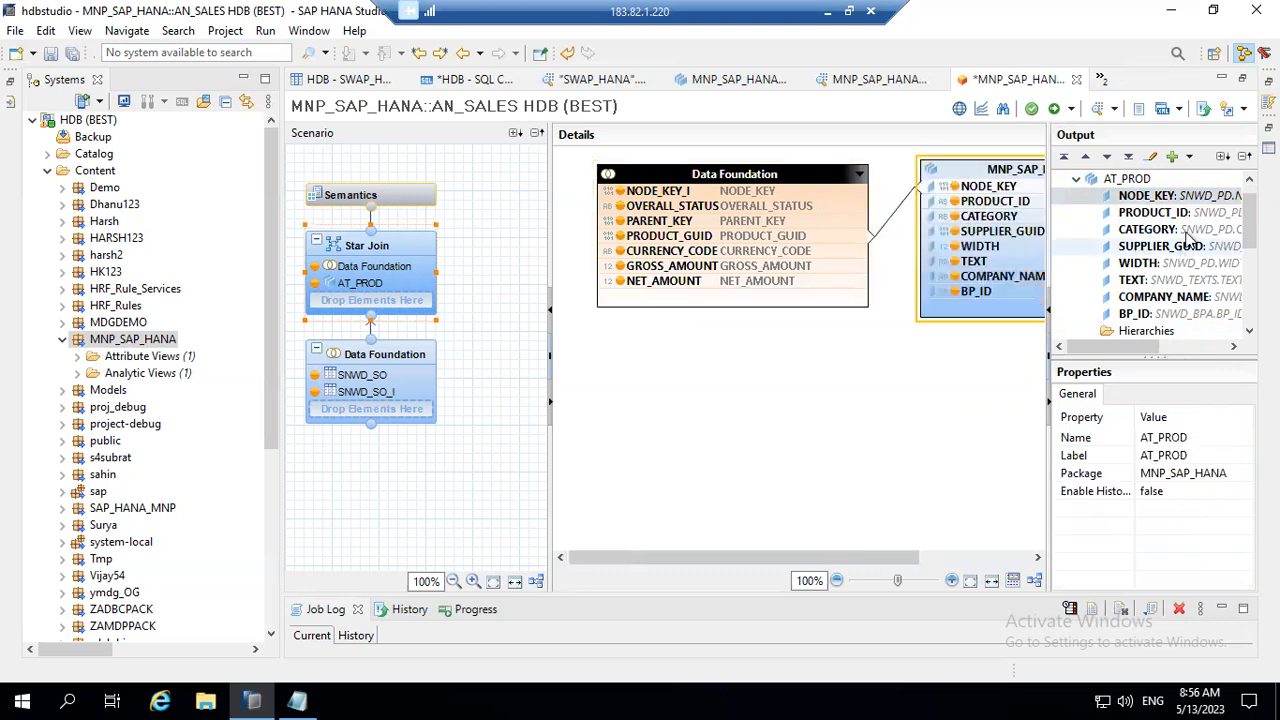
left_click(1077, 179)
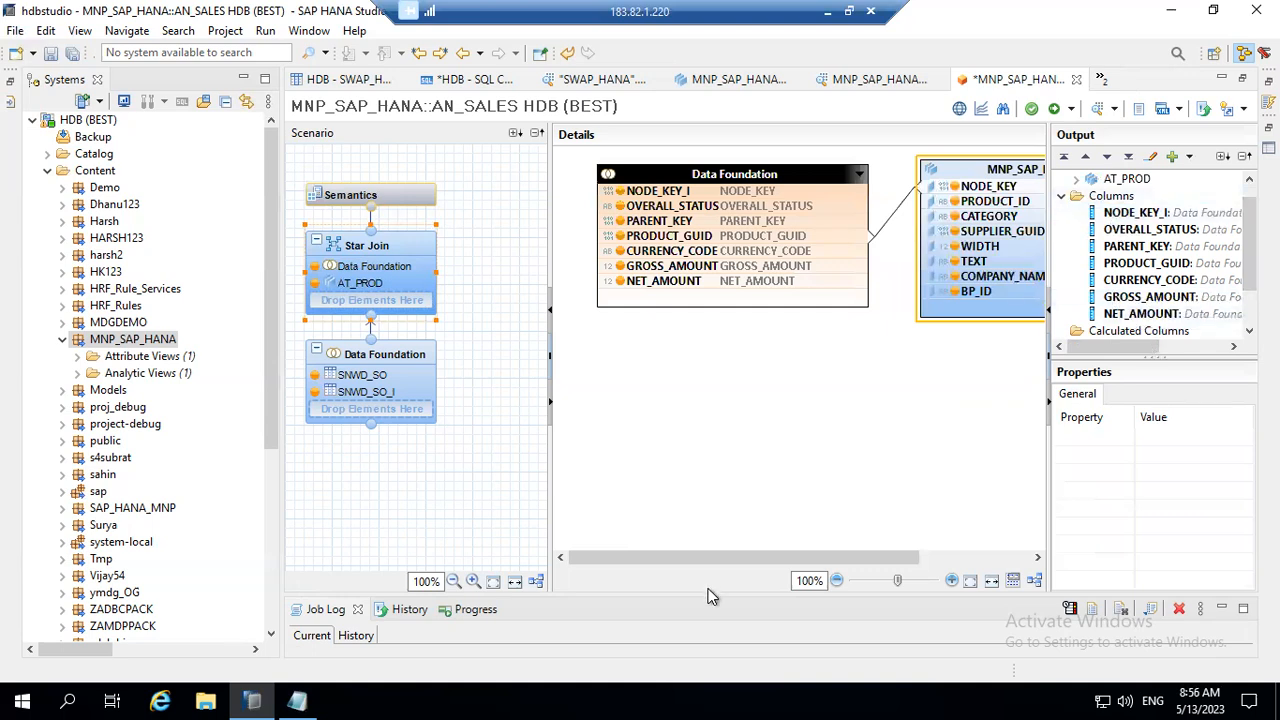
Step: Try again to save and activate the AN_SALES view with the joined AT_PROD attribute view
left_click(1074, 109)
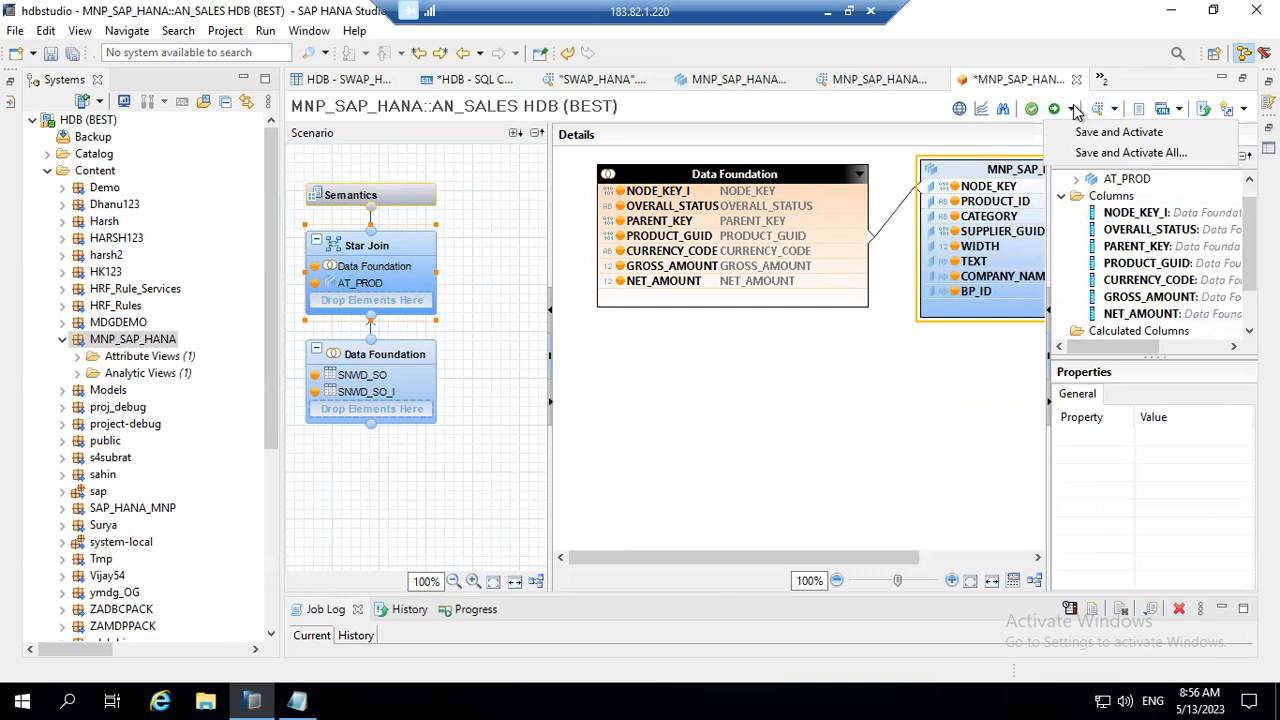
left_click(1095, 132)
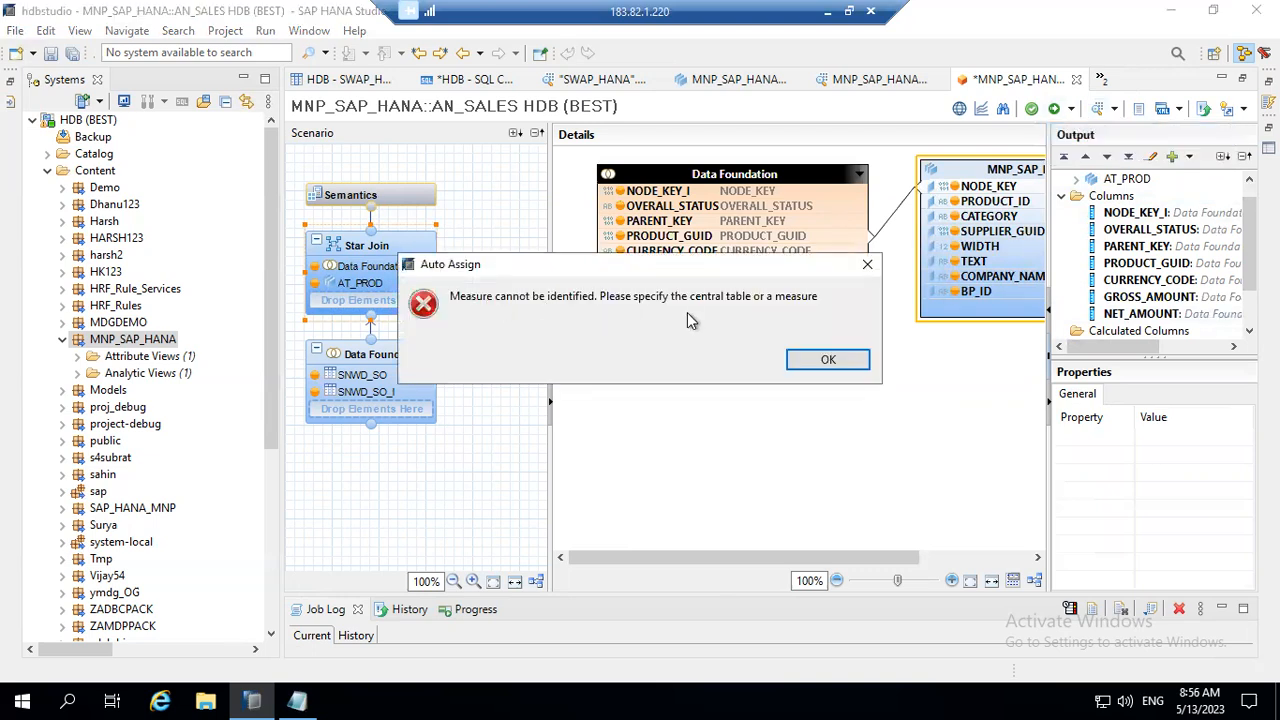
left_click(829, 360)
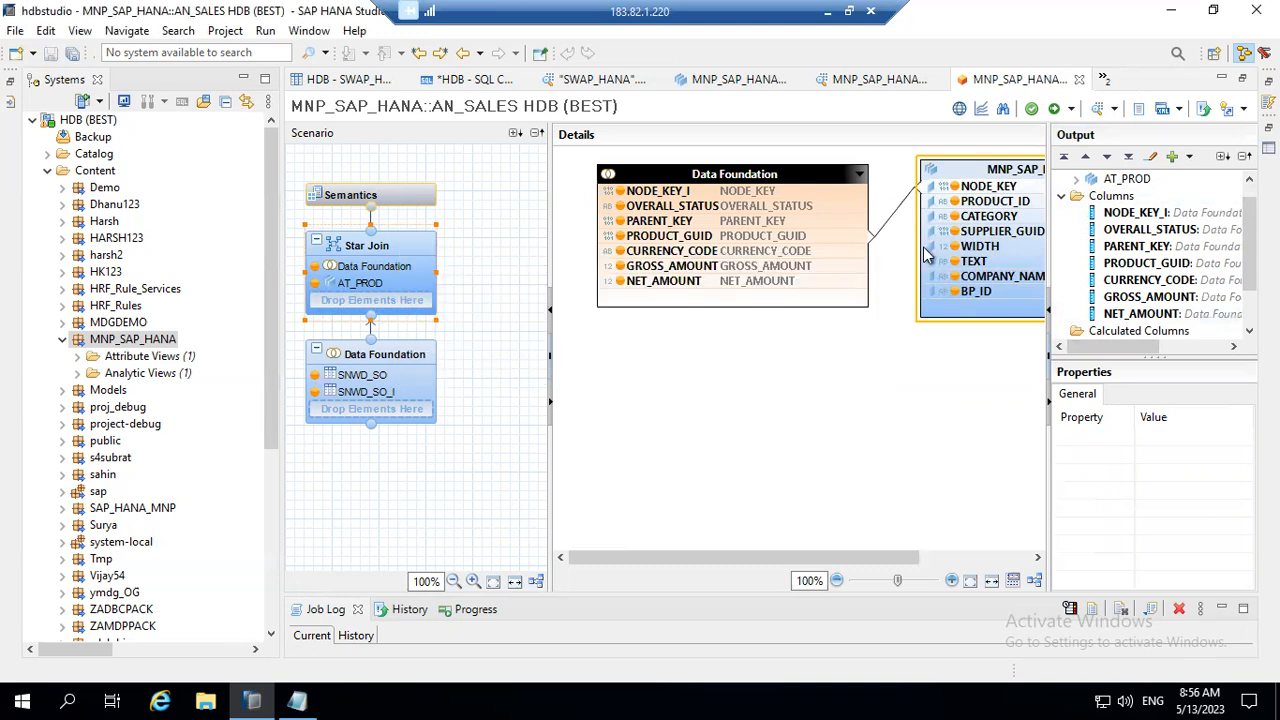
Step: Set the type of the local columns GROSS_AMOUNT and NET_AMOUNT to Measure in the Semantics node
left_click(368, 195)
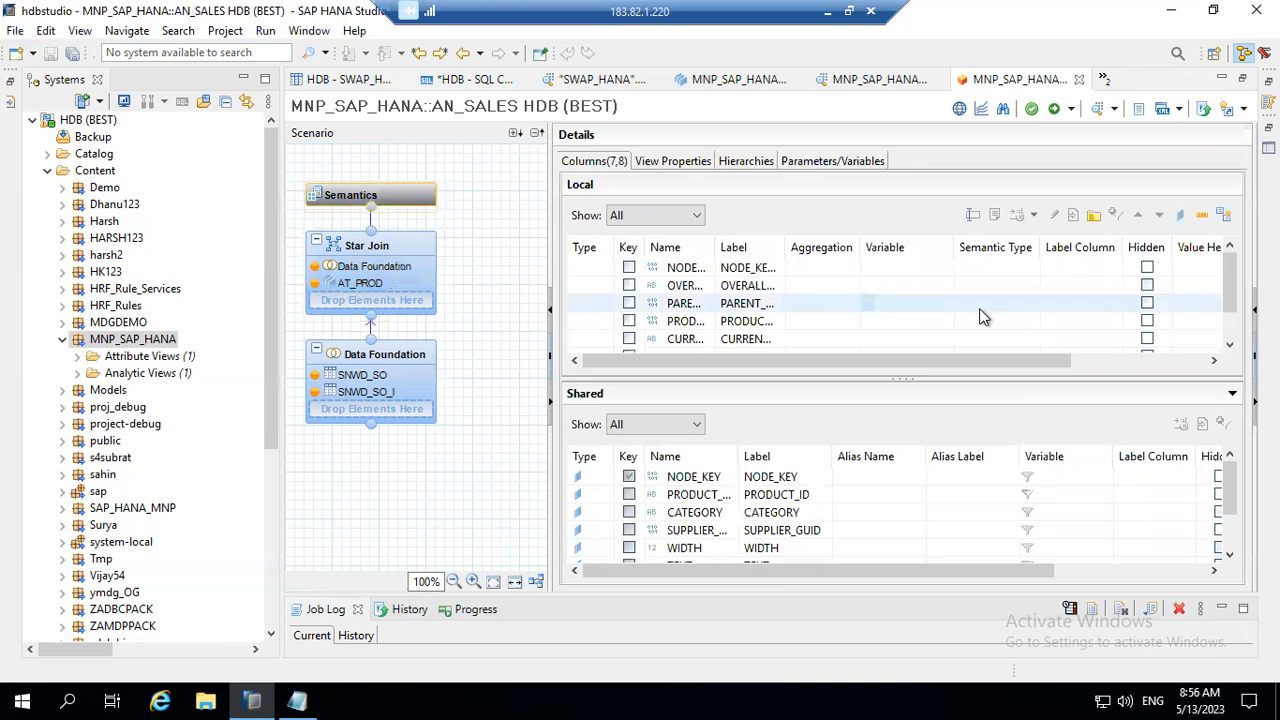
left_click(1236, 318)
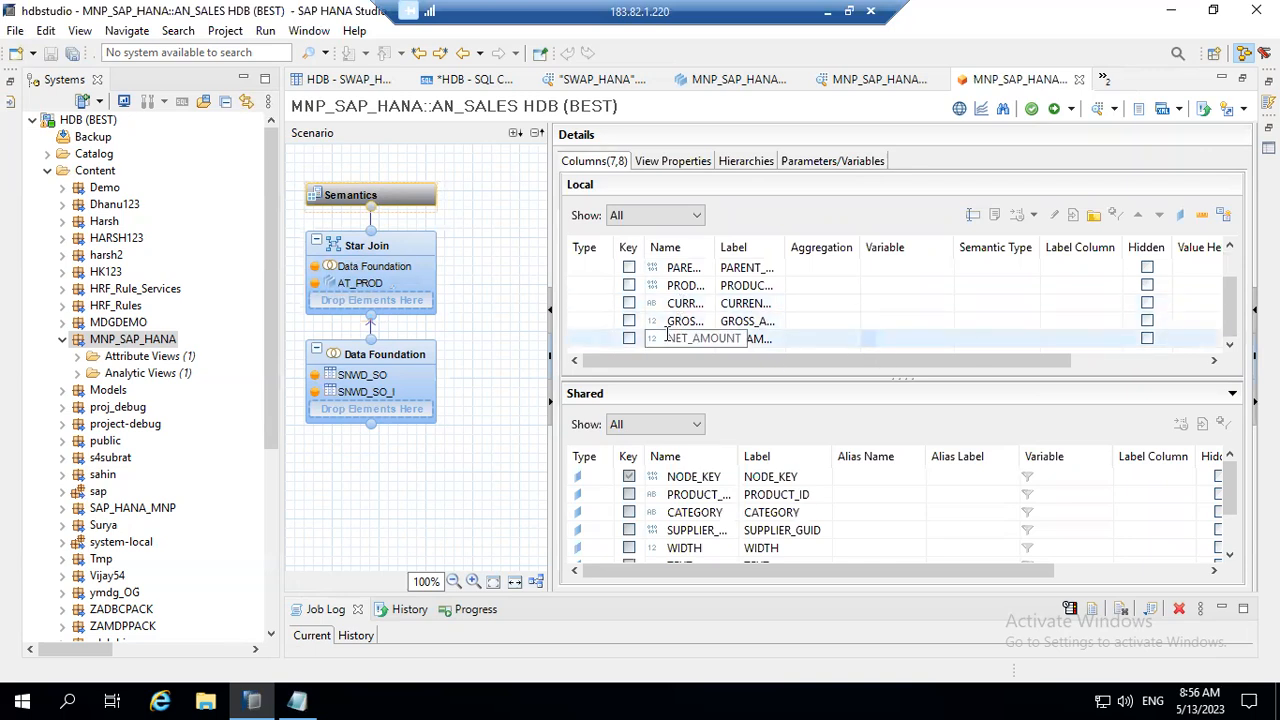
left_click_drag(728, 378, 728, 303)
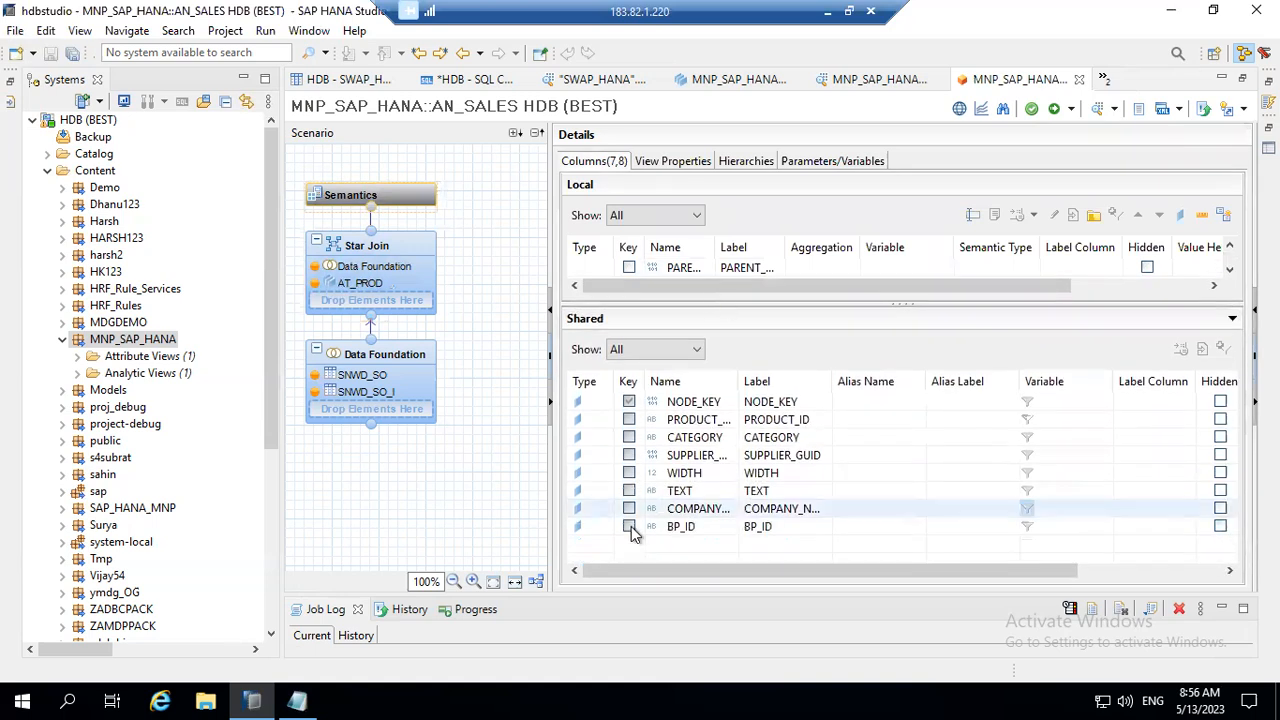
left_click_drag(807, 304, 801, 463)
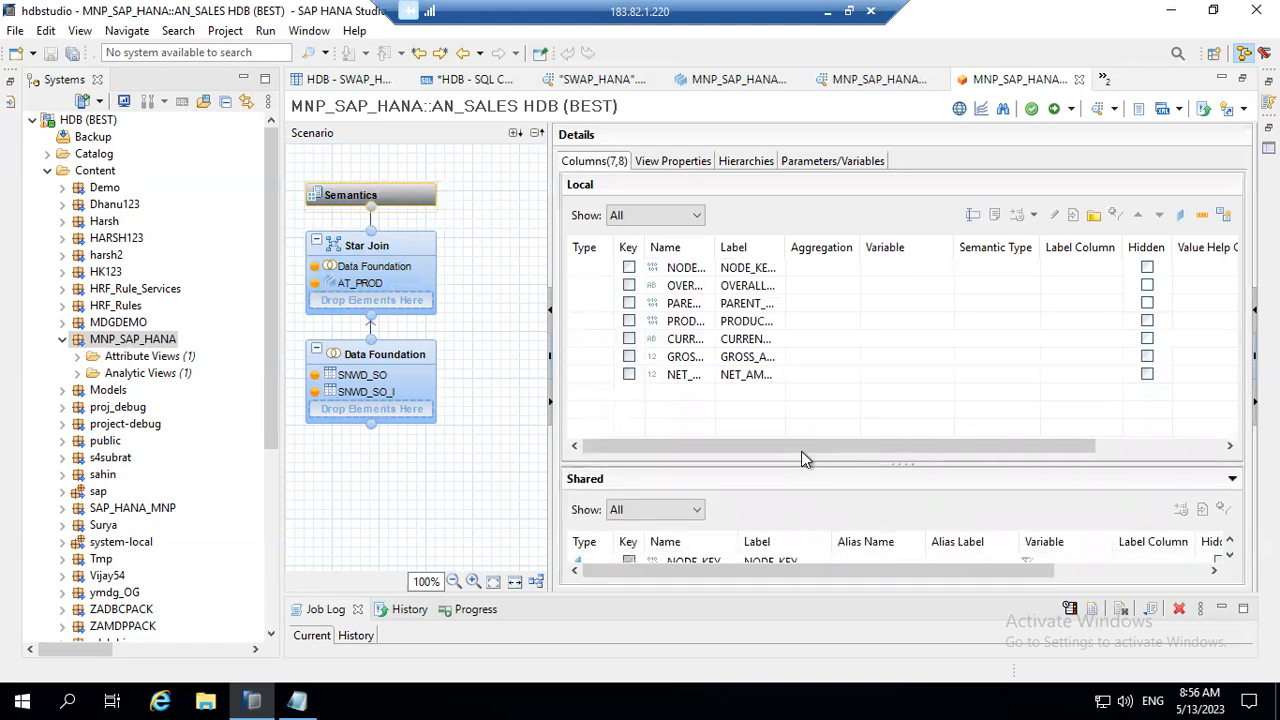
left_click(598, 360)
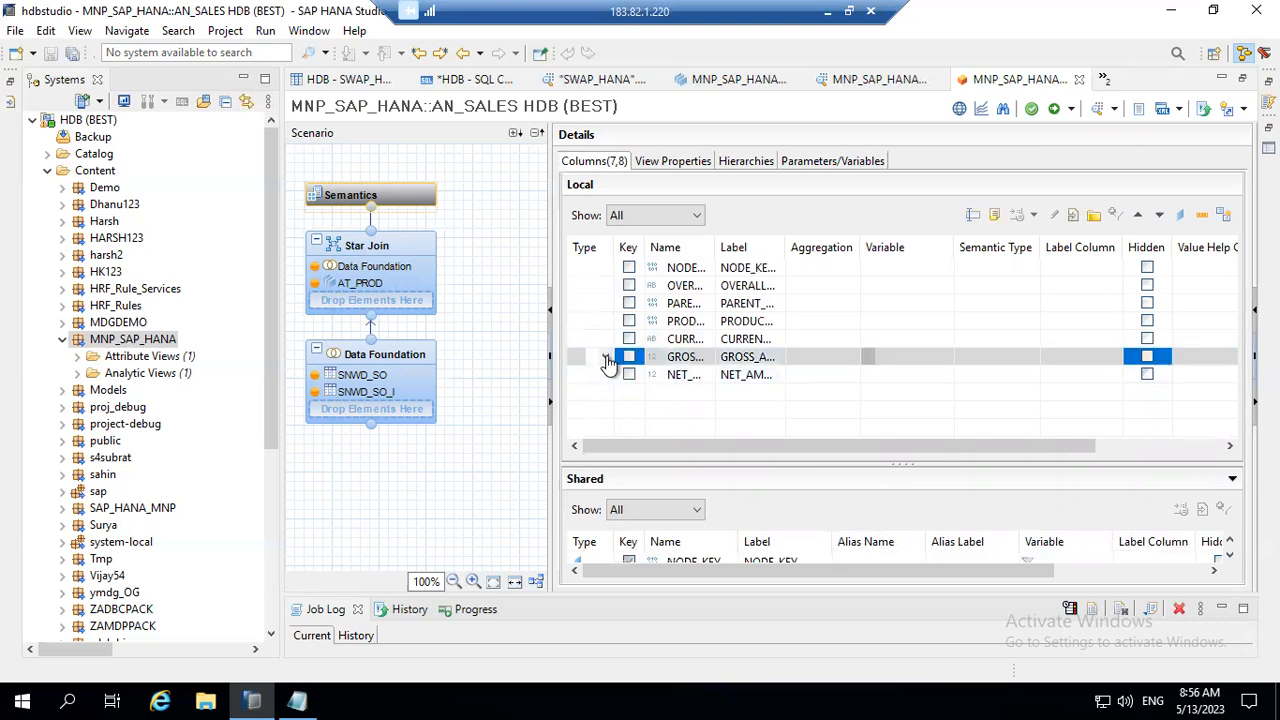
left_click(606, 358)
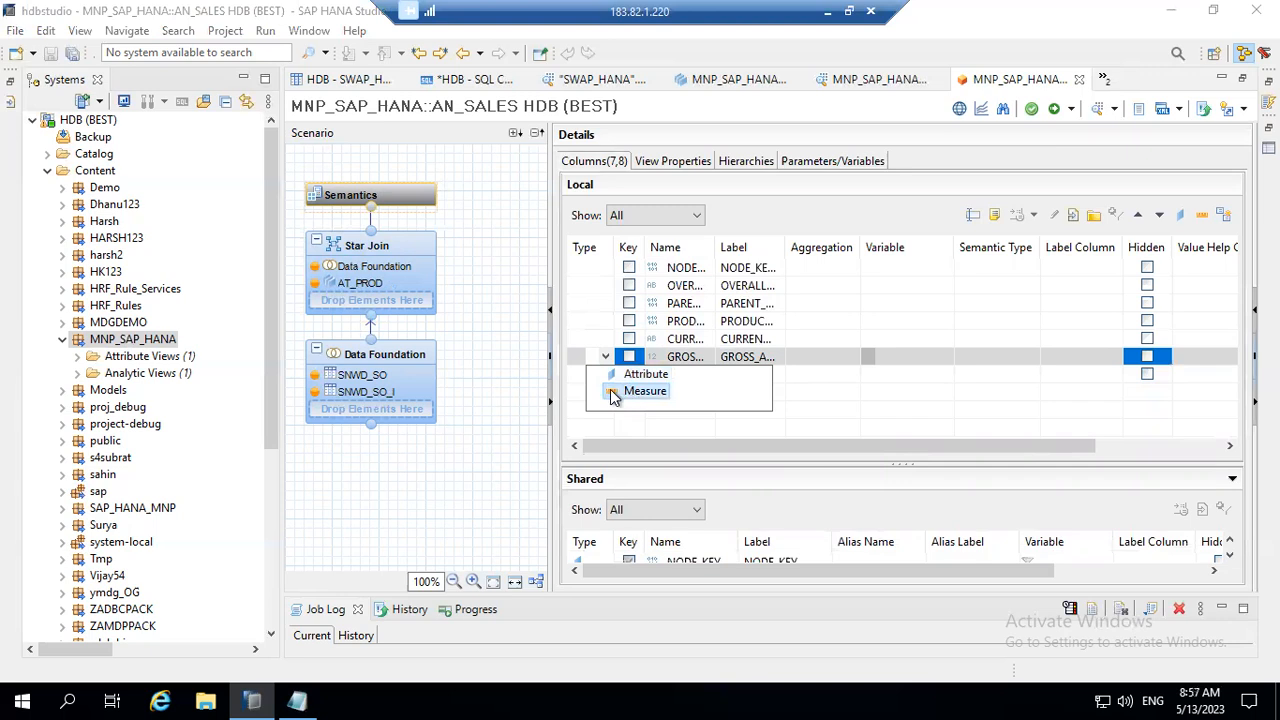
left_click(644, 391)
left_click(601, 376)
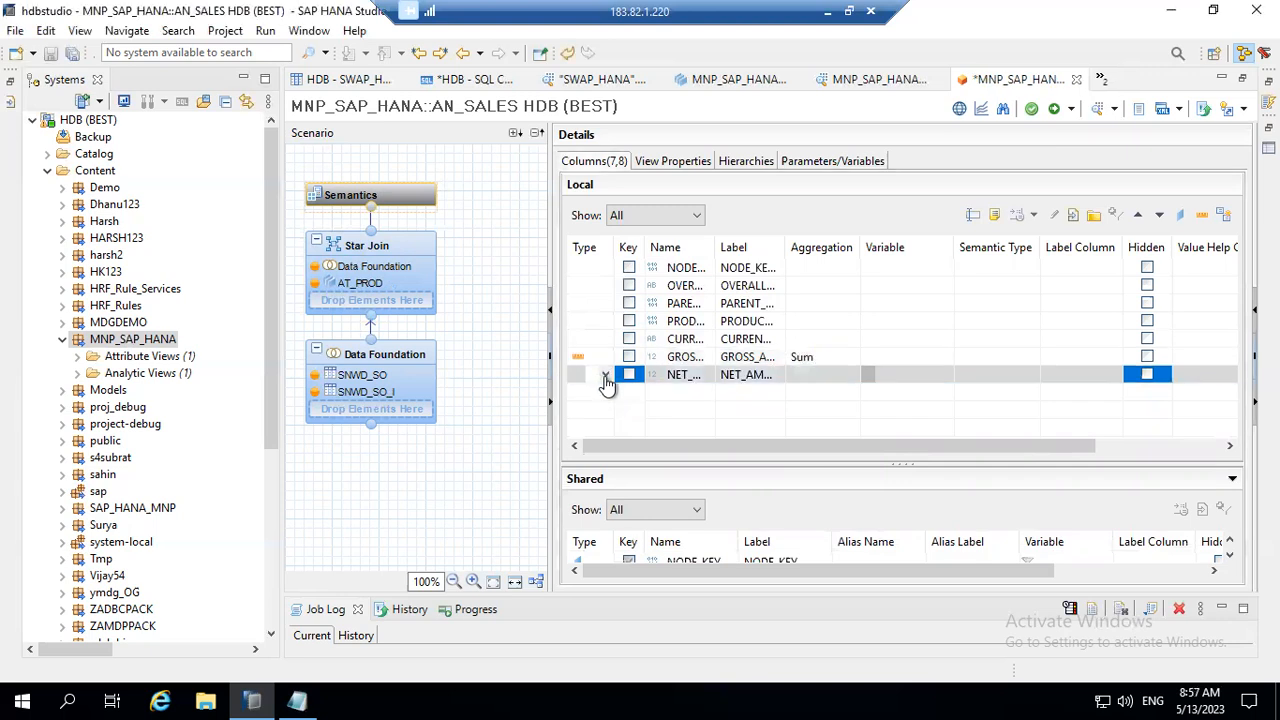
left_click(605, 378)
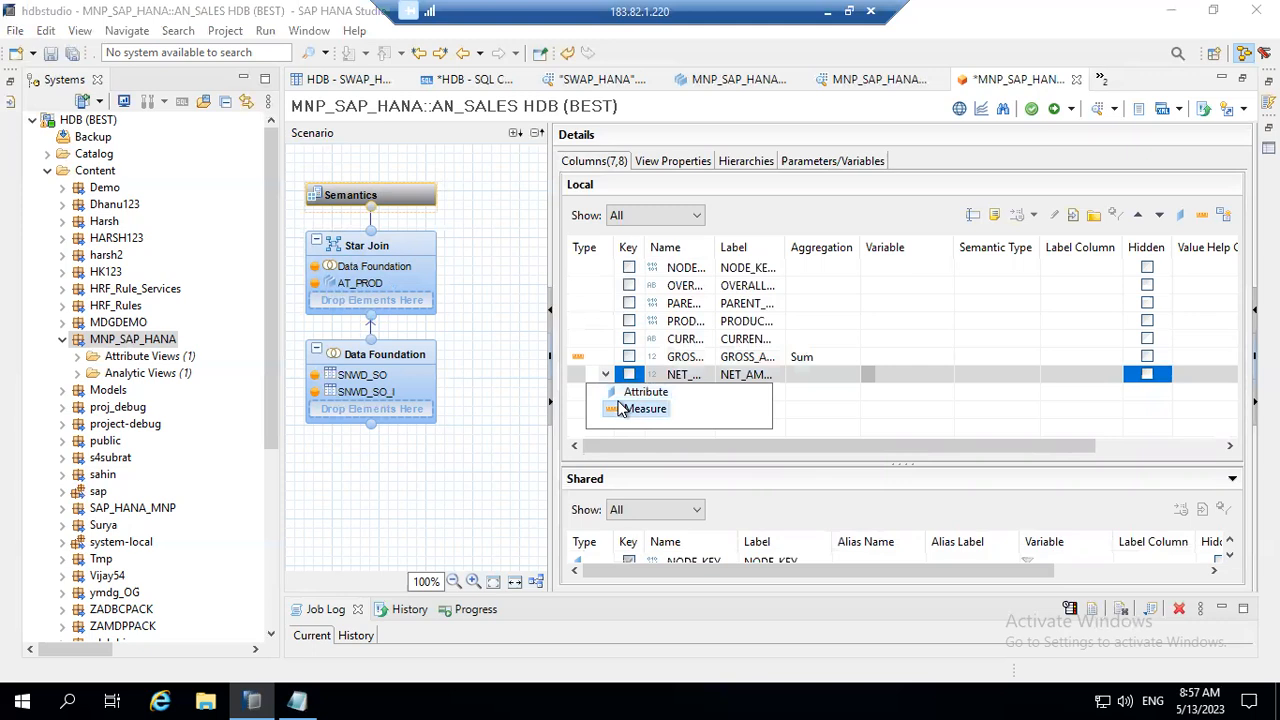
left_click(622, 409)
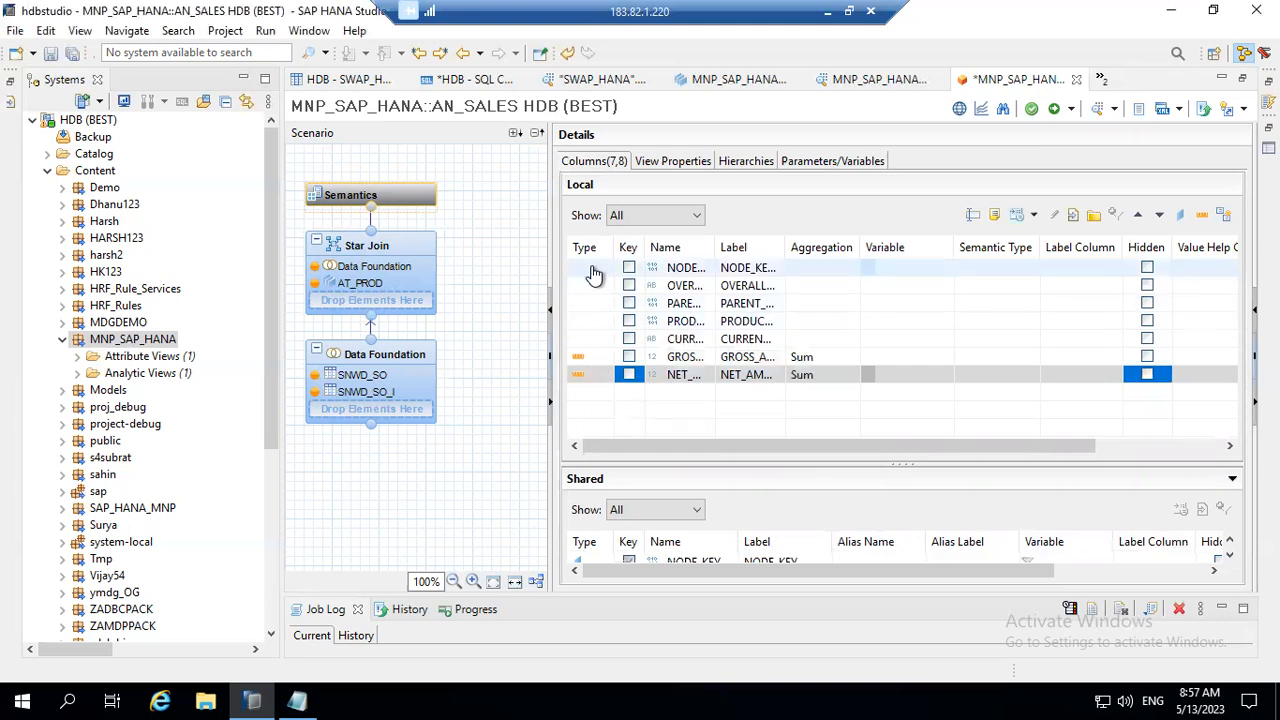
Step: Set the type of the local columns NODE_KEY_I and OVERALL_STATUS to Attribute
left_click(598, 270)
left_click(604, 270)
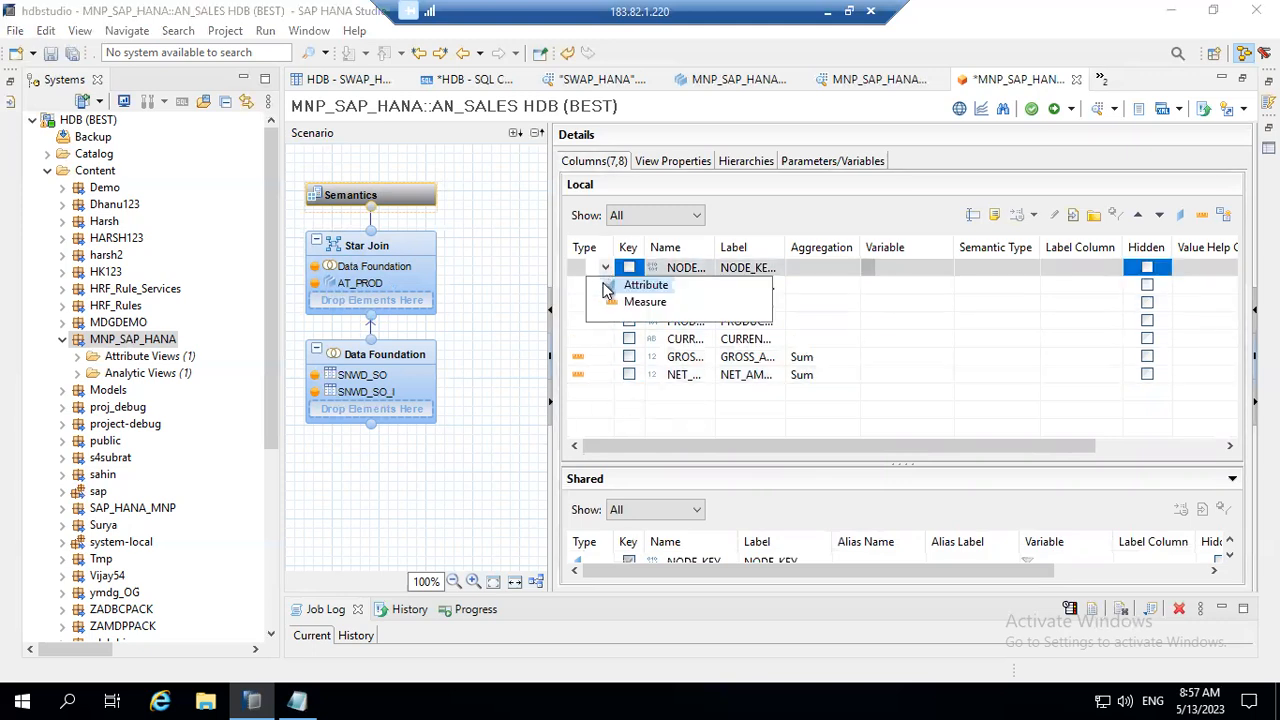
left_click(630, 286)
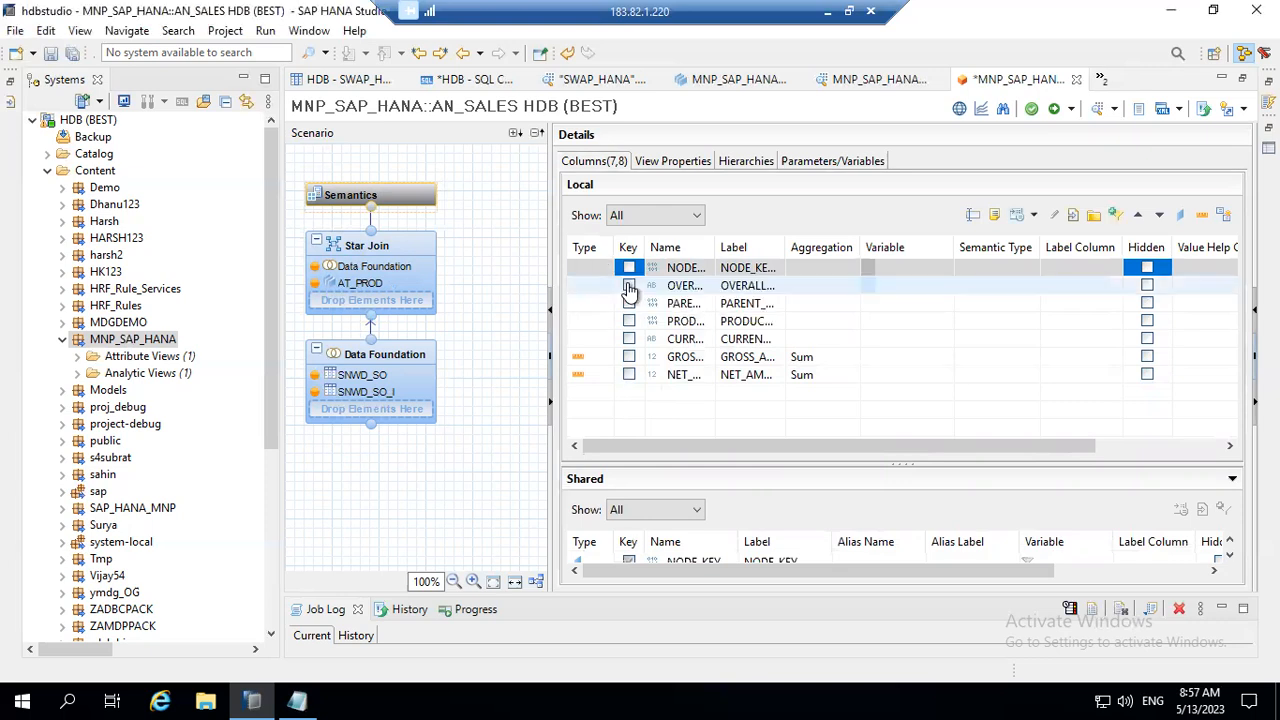
left_click(601, 287)
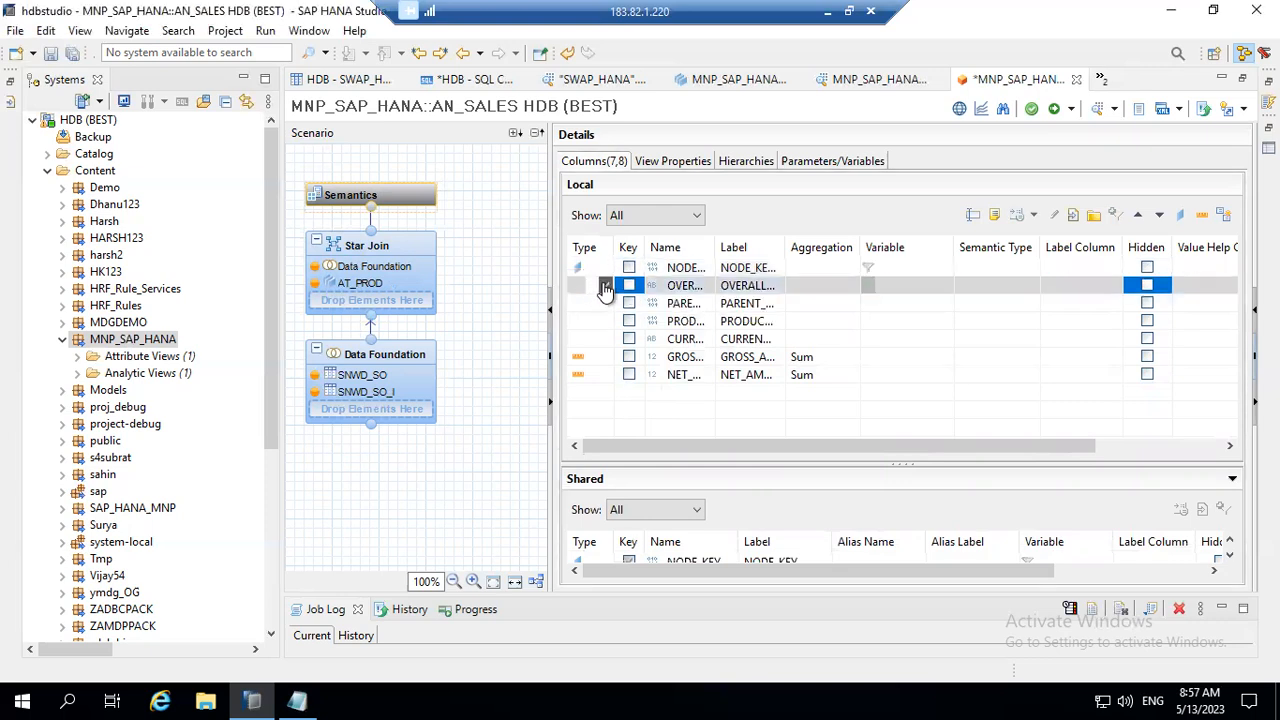
left_click(606, 287)
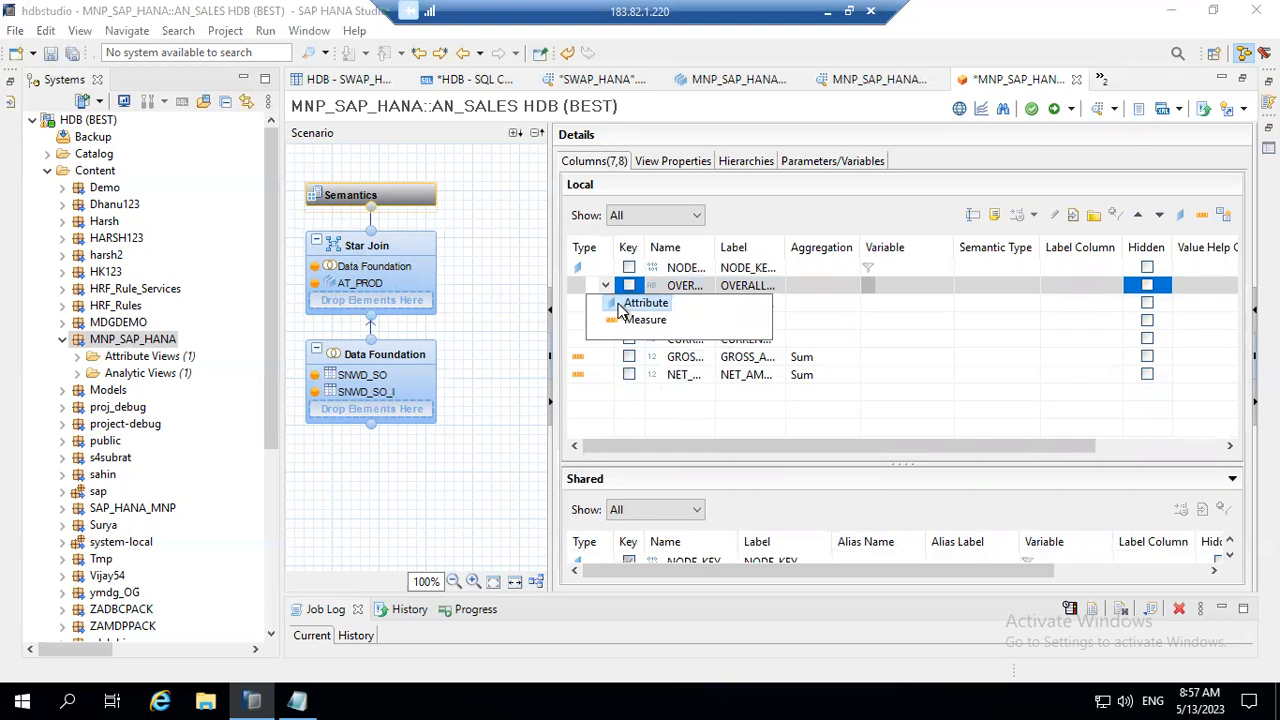
left_click(620, 305)
Step: Set the type of the local columns PARENT_KEY, PRODUCT_GUID and CURRENCY_CODE to Attribute
left_click(600, 307)
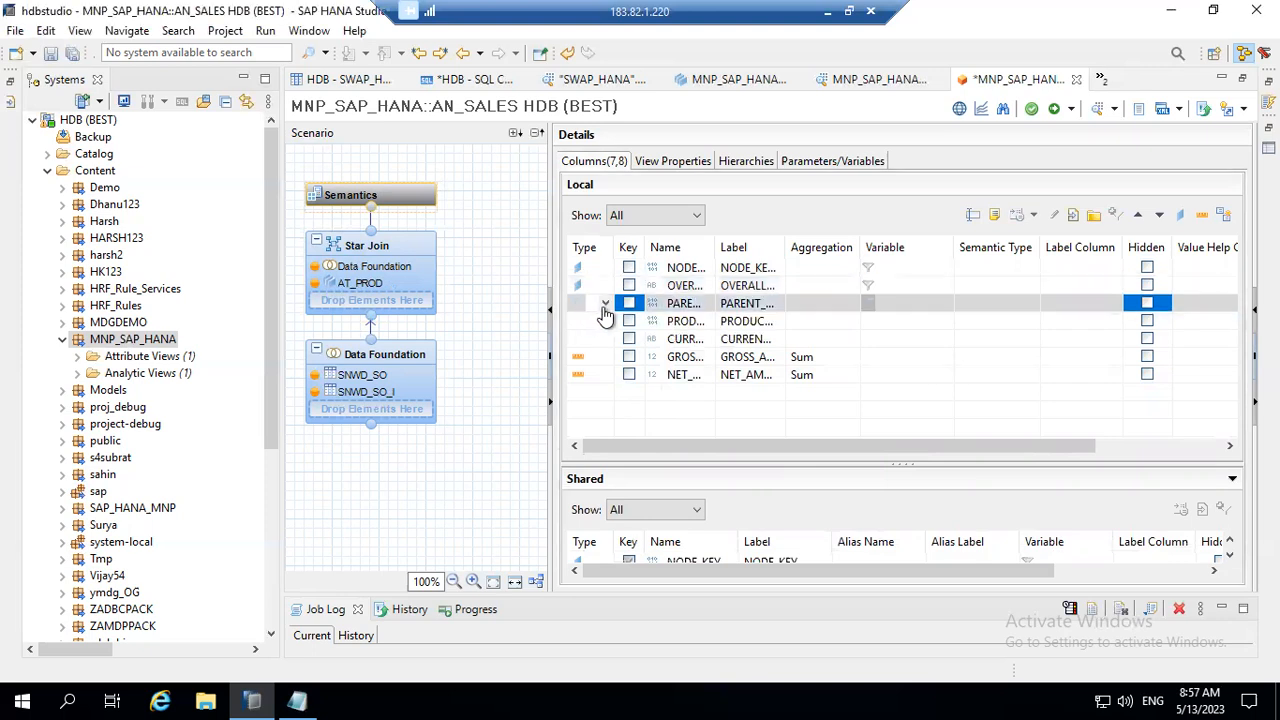
left_click(605, 305)
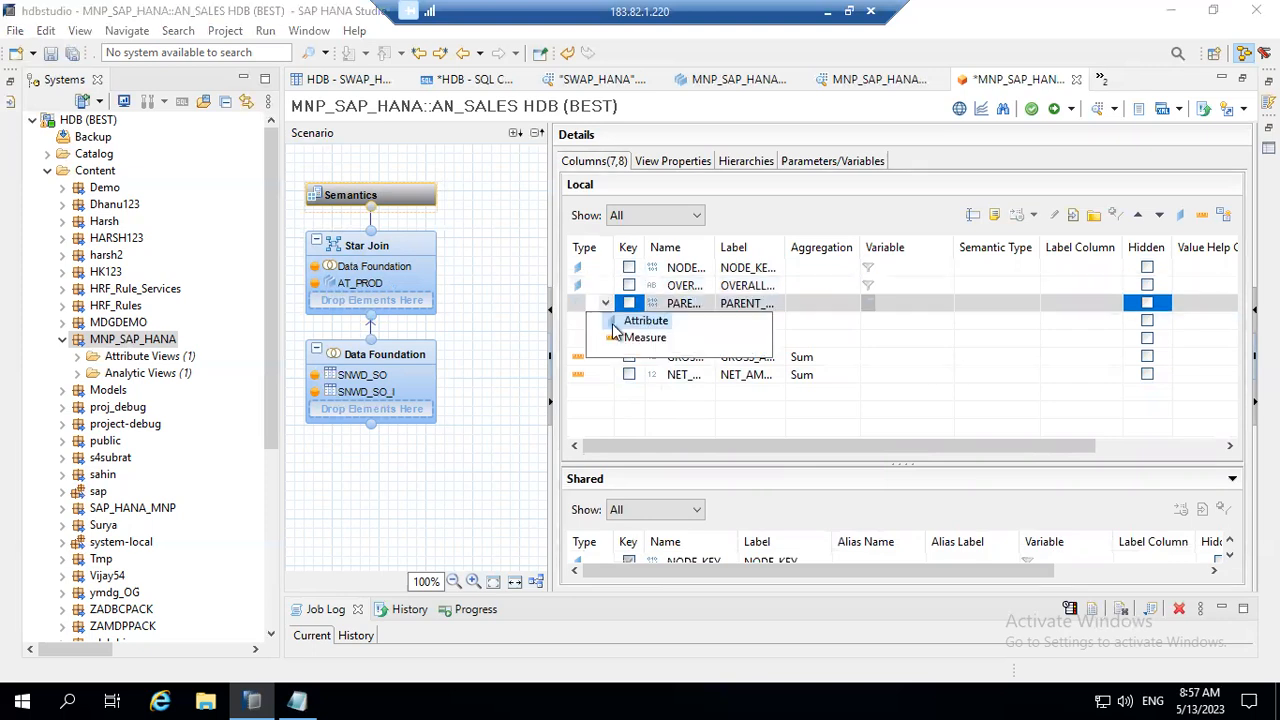
left_click(614, 322)
left_click(604, 322)
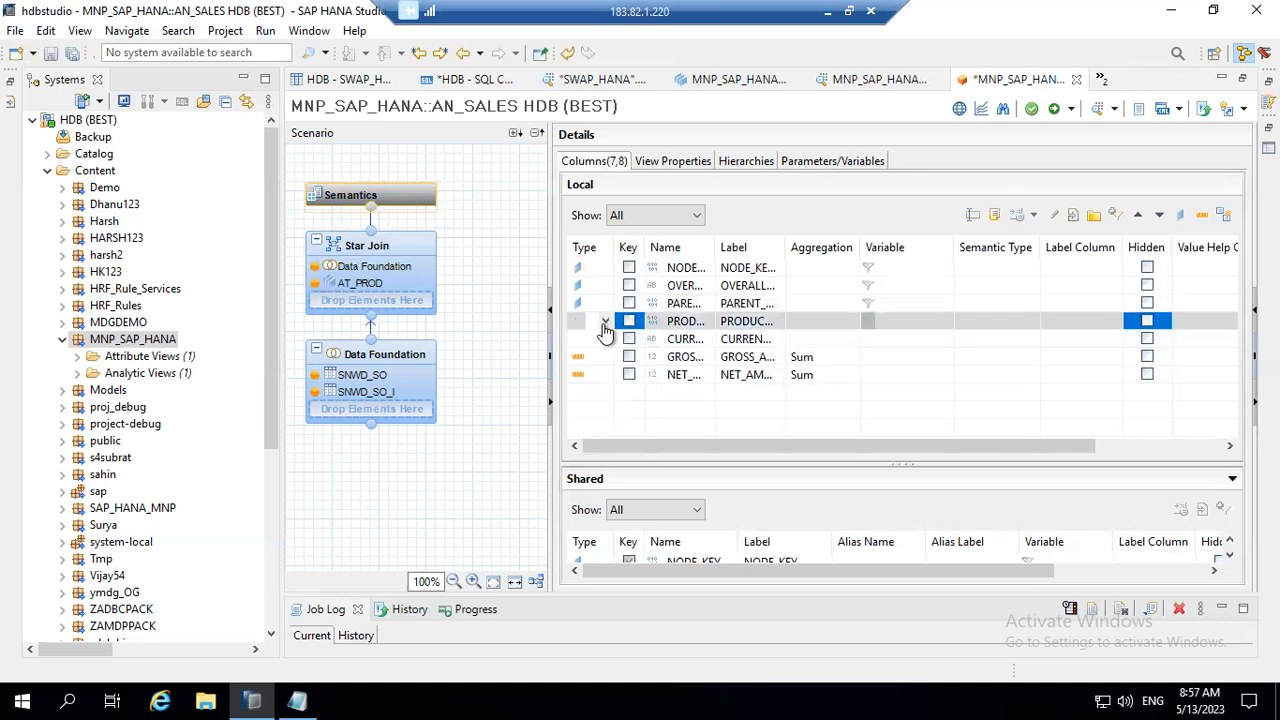
left_click(604, 322)
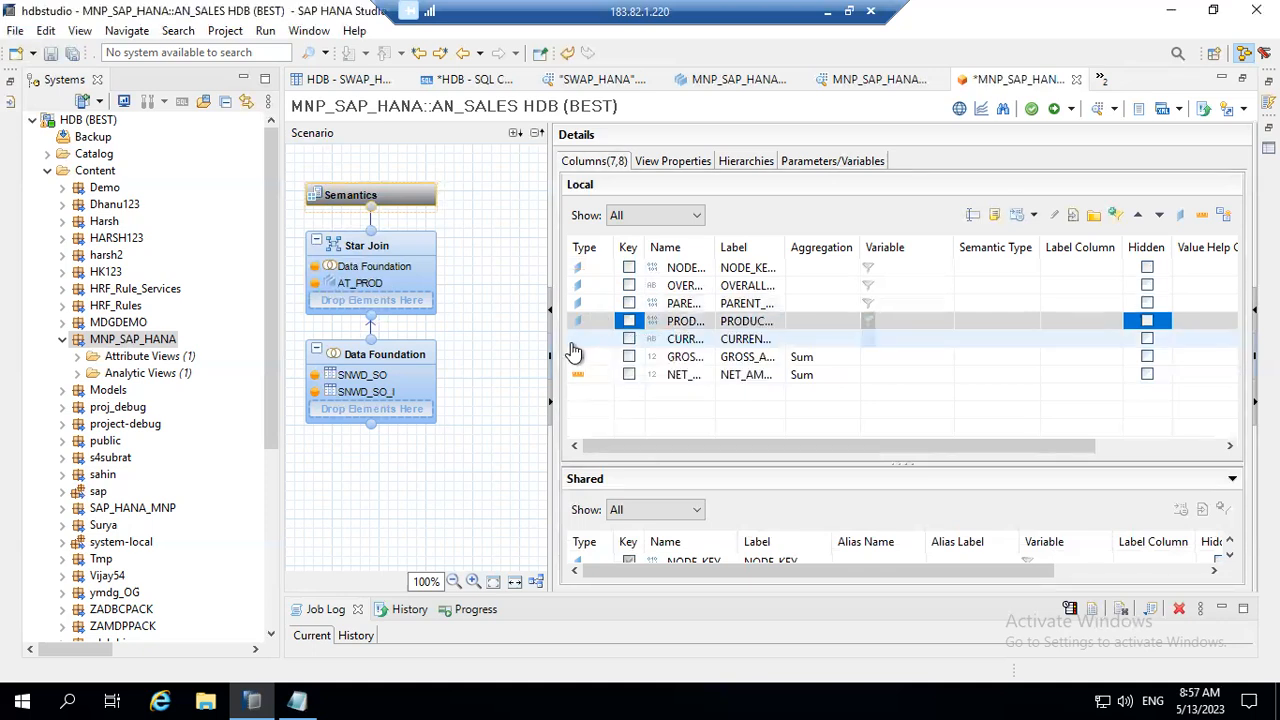
left_click(601, 340)
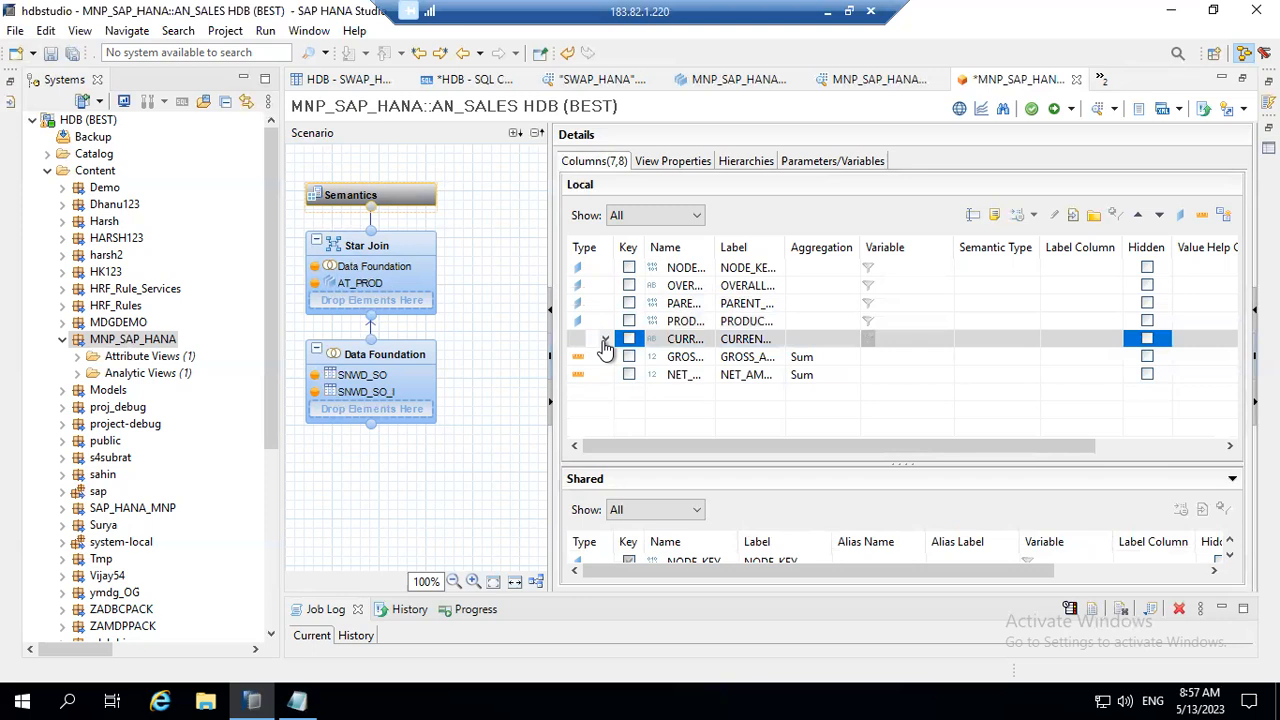
left_click(605, 341)
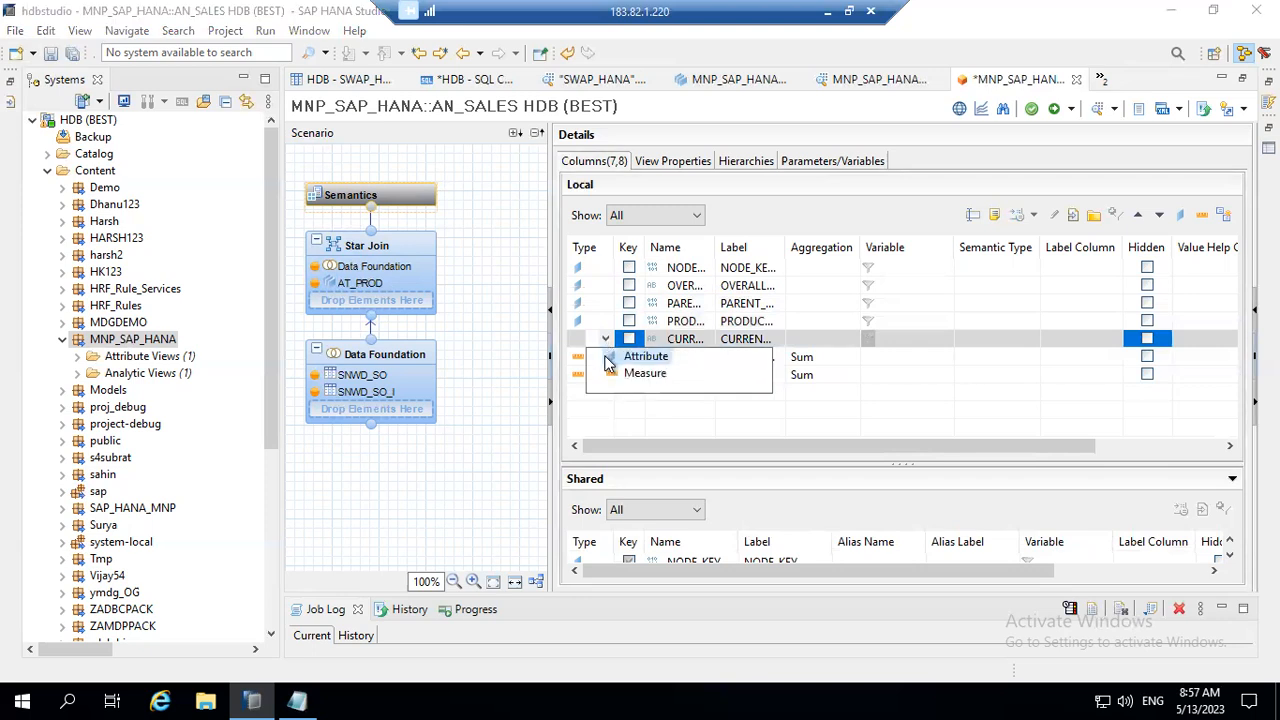
left_click(607, 360)
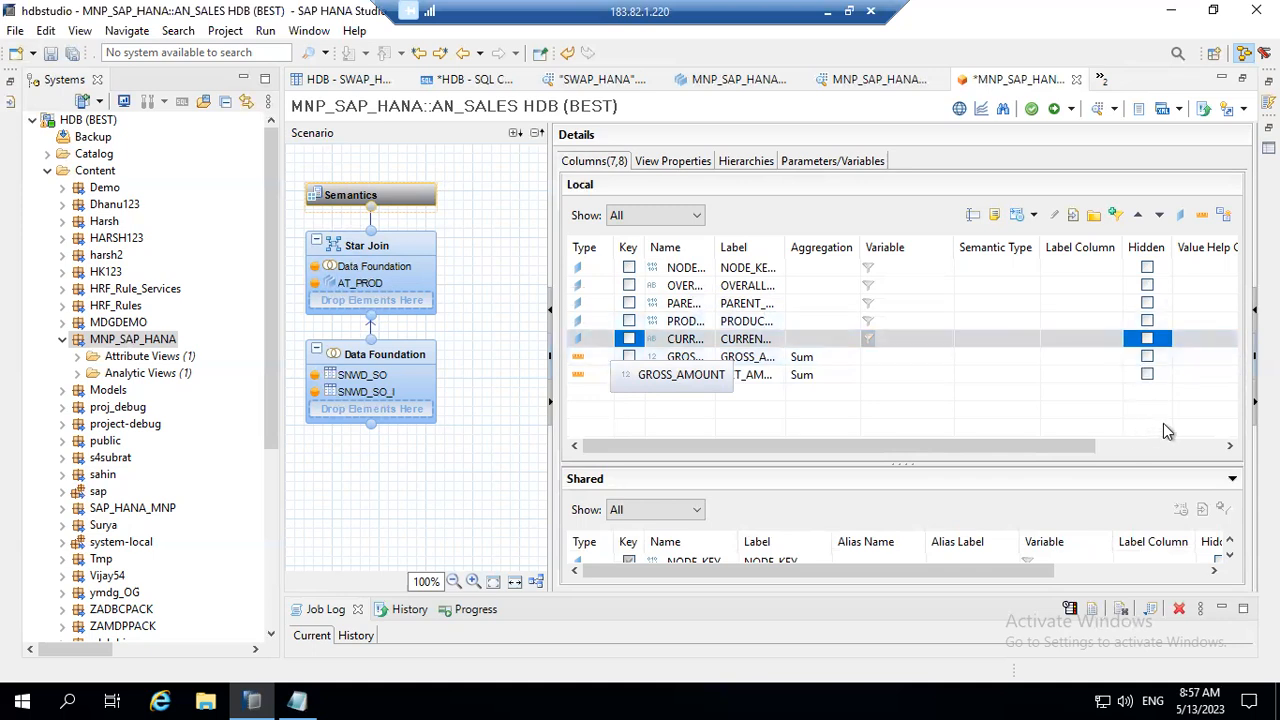
Step: Save and activate the AN_SALES view, then enlarge the Job Log and select the latest activation job
left_click(1145, 446)
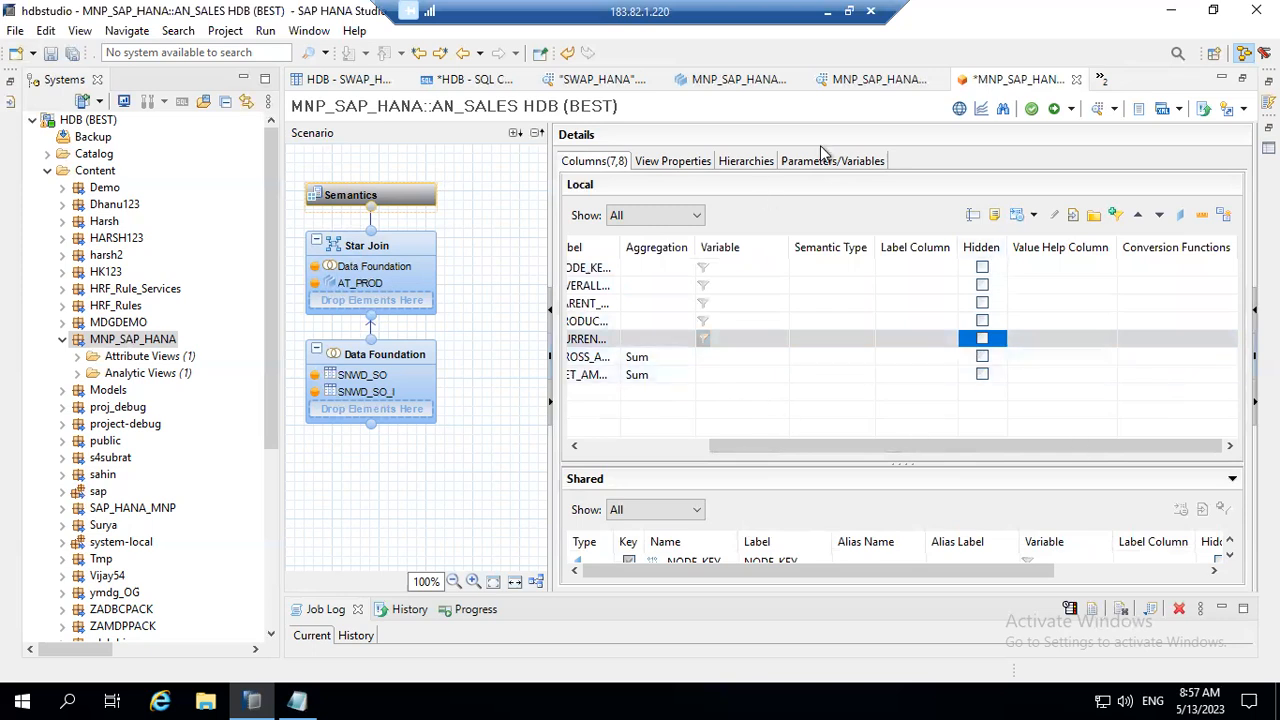
left_click(1071, 109)
left_click(1093, 133)
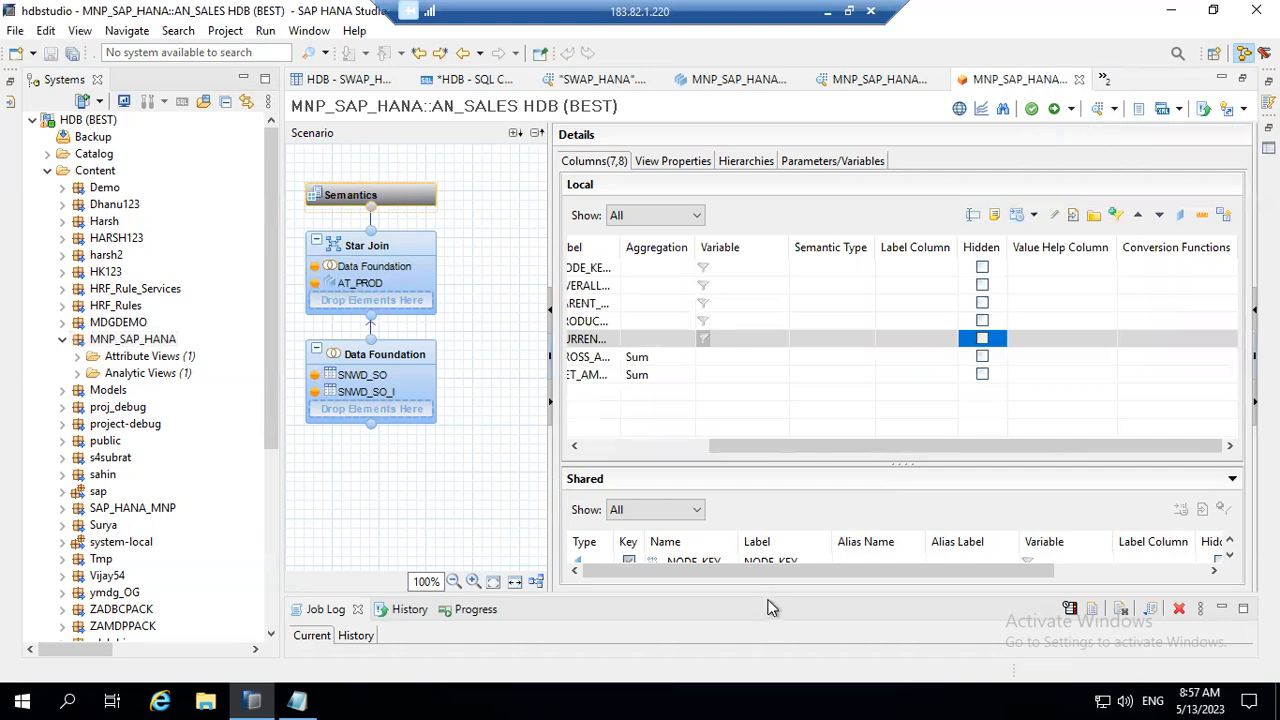
left_click_drag(757, 591, 752, 465)
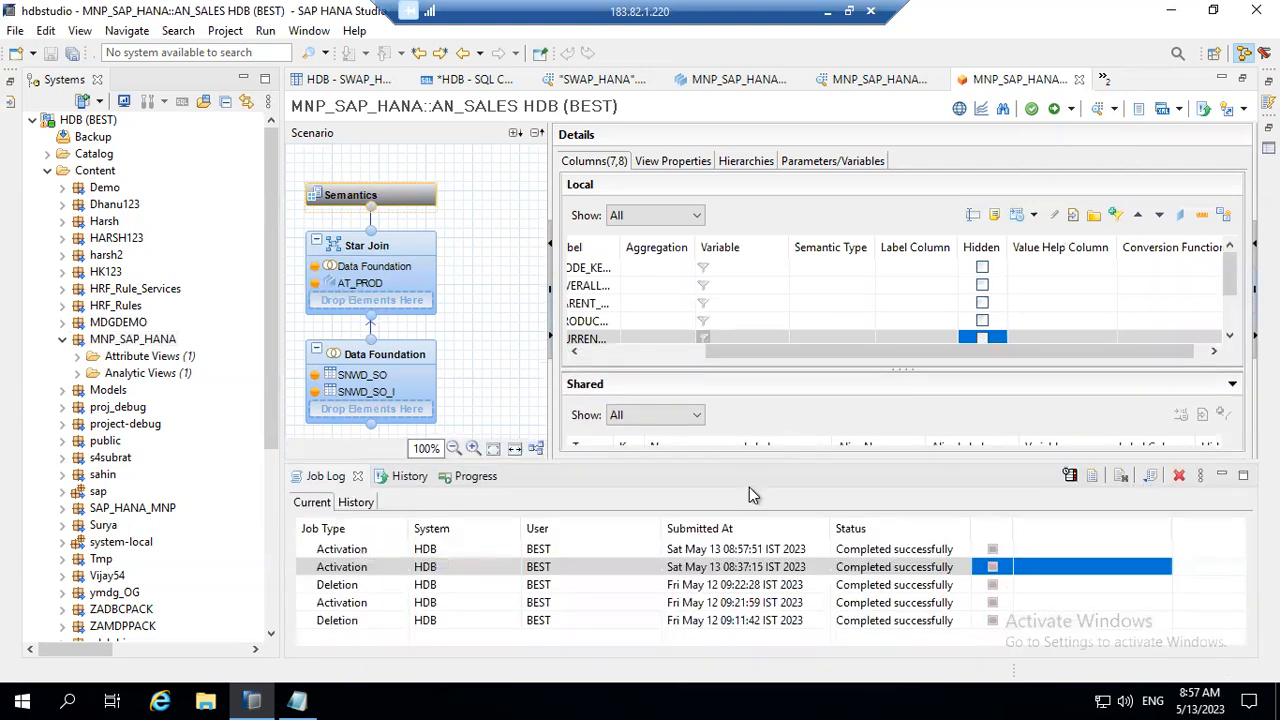
left_click(715, 548)
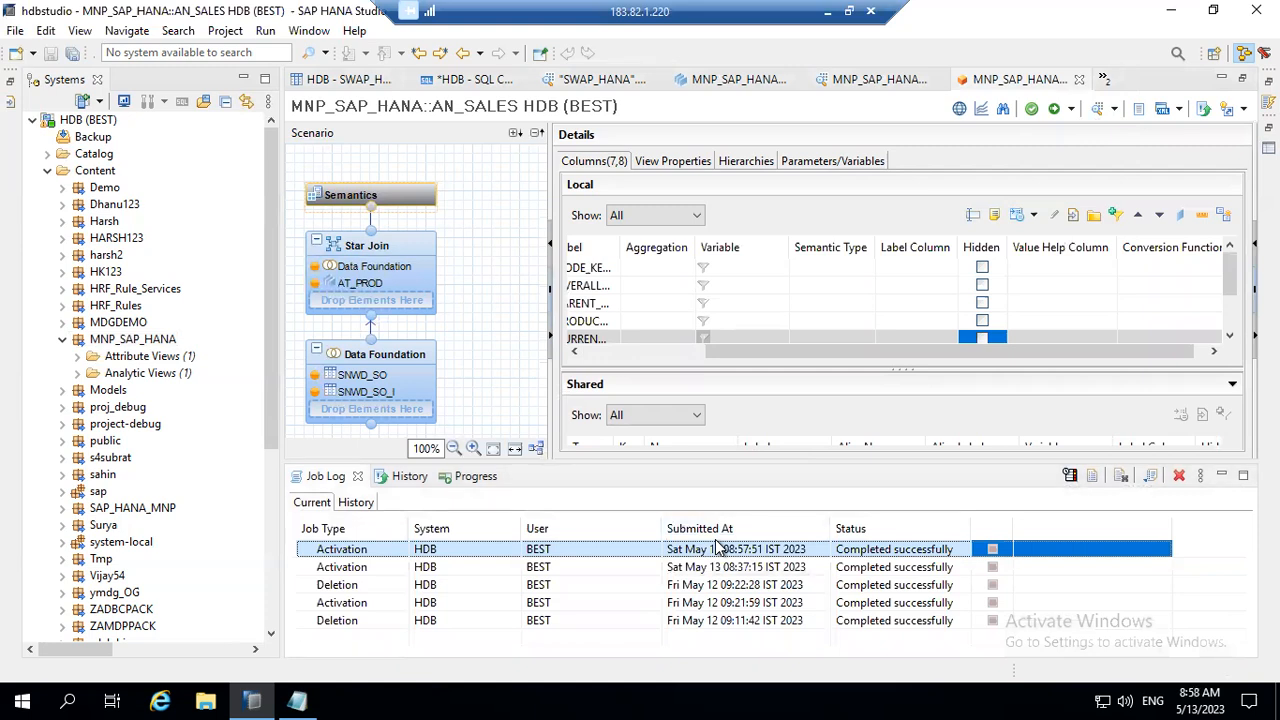
Step: Open the data preview of AN_SALES and examine the raw data columns through GROSS_AMOUNT and NET_AMOUNT
left_click(1115, 110)
left_click(1121, 136)
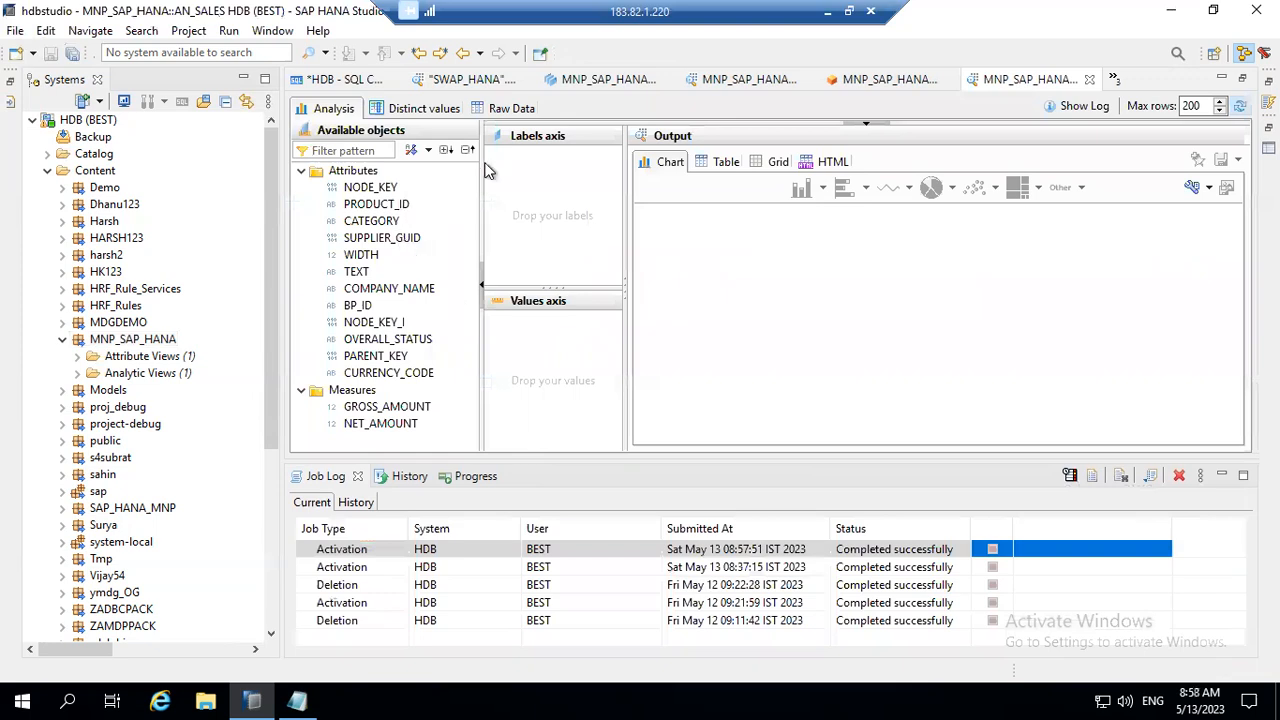
left_click(508, 110)
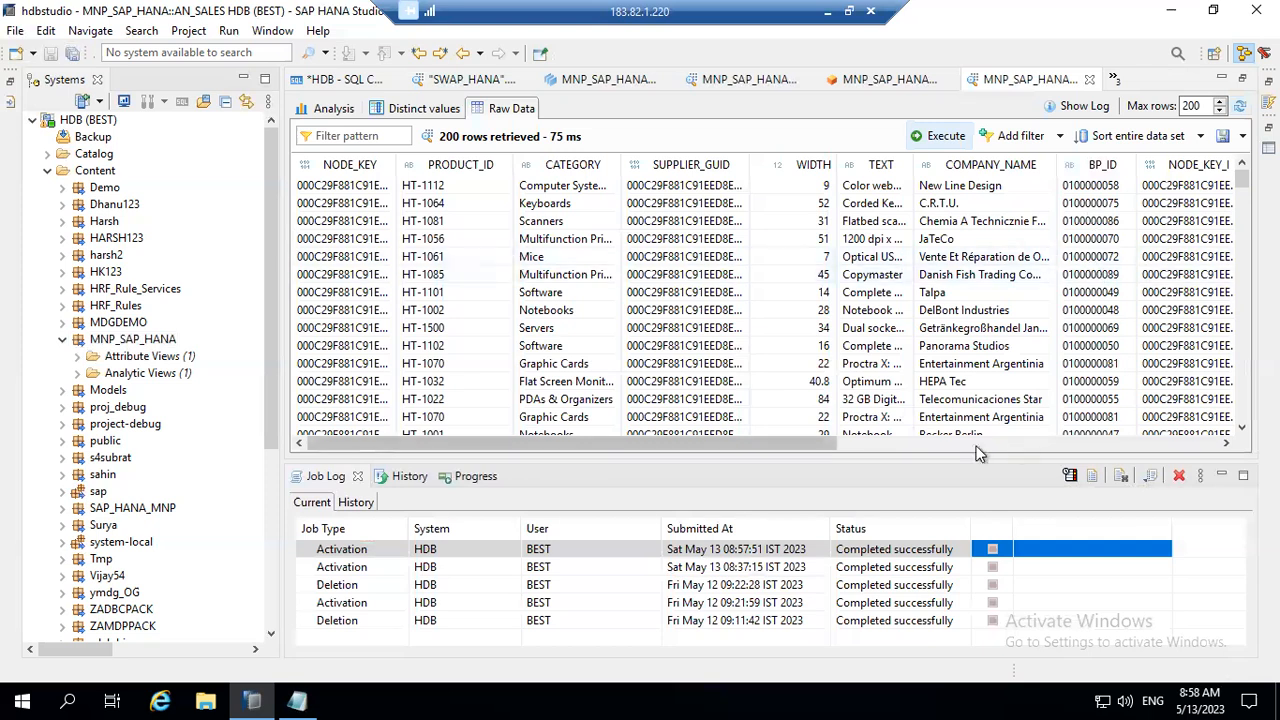
left_click_drag(835, 445, 1215, 446)
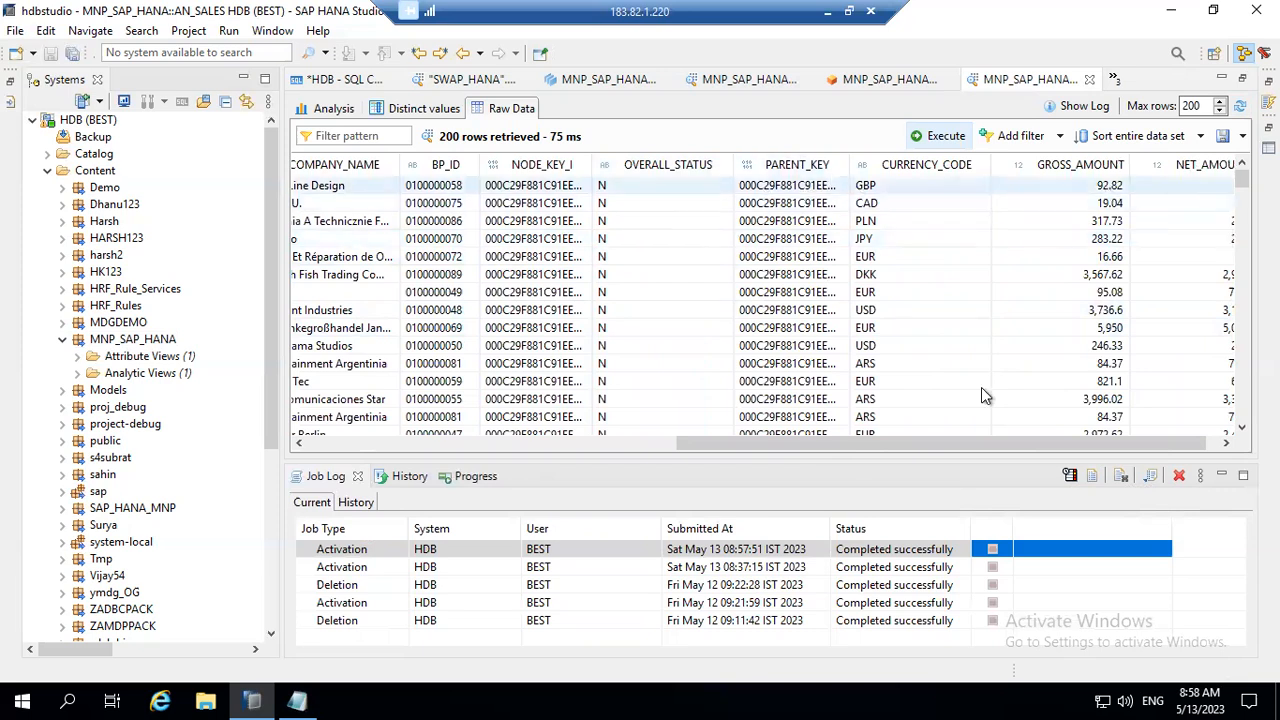
left_click_drag(1038, 444, 1055, 442)
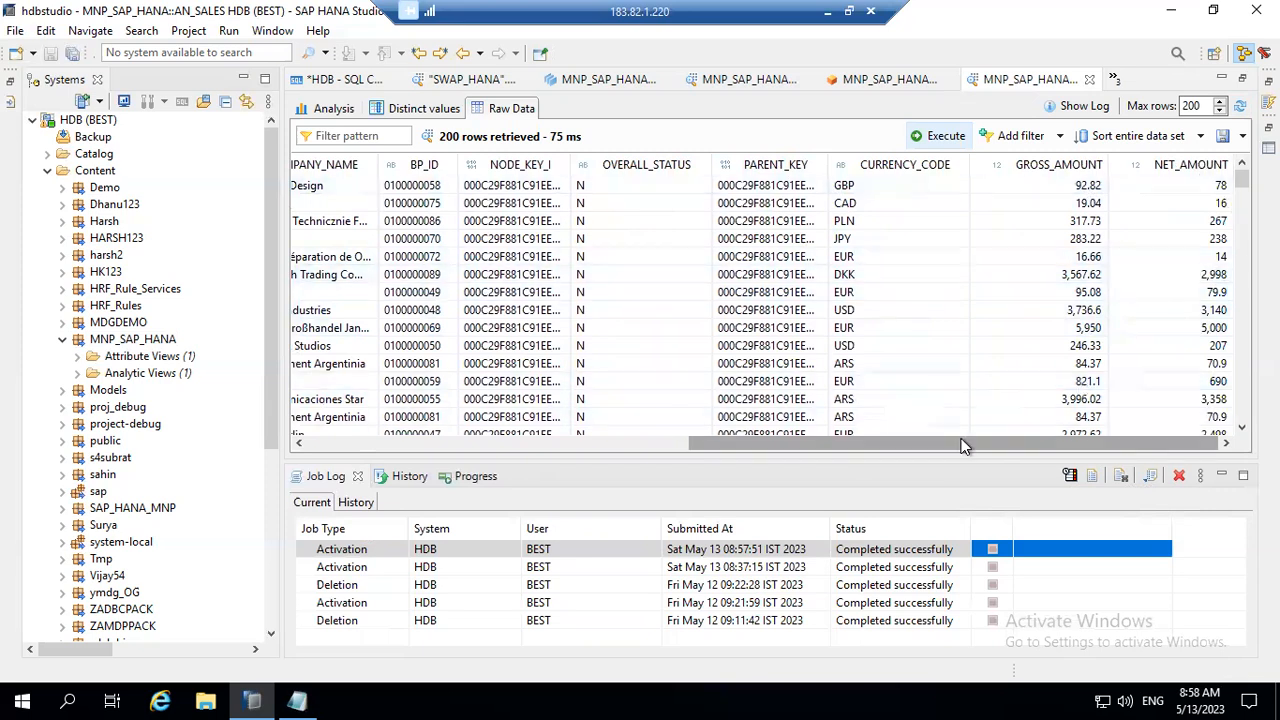
left_click_drag(951, 449, 796, 451)
Step: Browse down through the raw data rows of AN_SALES and return to the first row
left_click(948, 318)
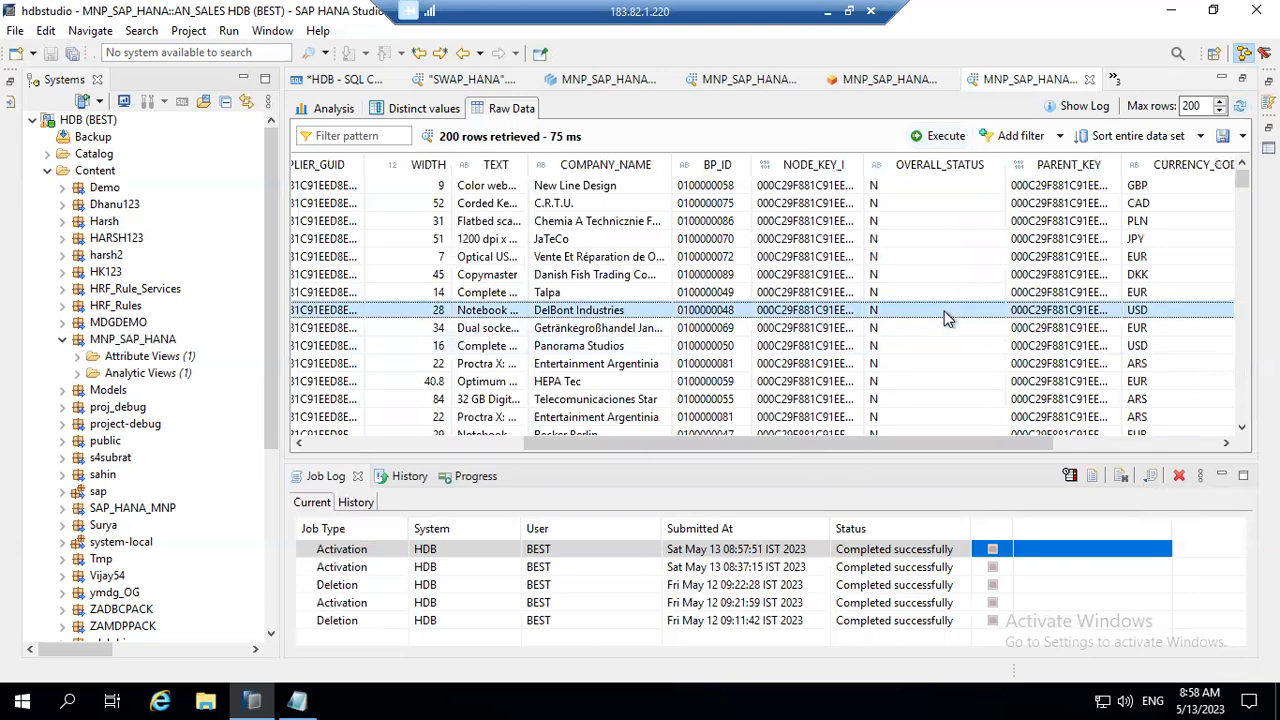
key("Page_Down")
key("Page_Down")
key("Page_Down")
key("Page_Down")
key("Page_Down")
key("Page_Down")
key("Page_Down")
key("Page_Down")
key("Page_Down")
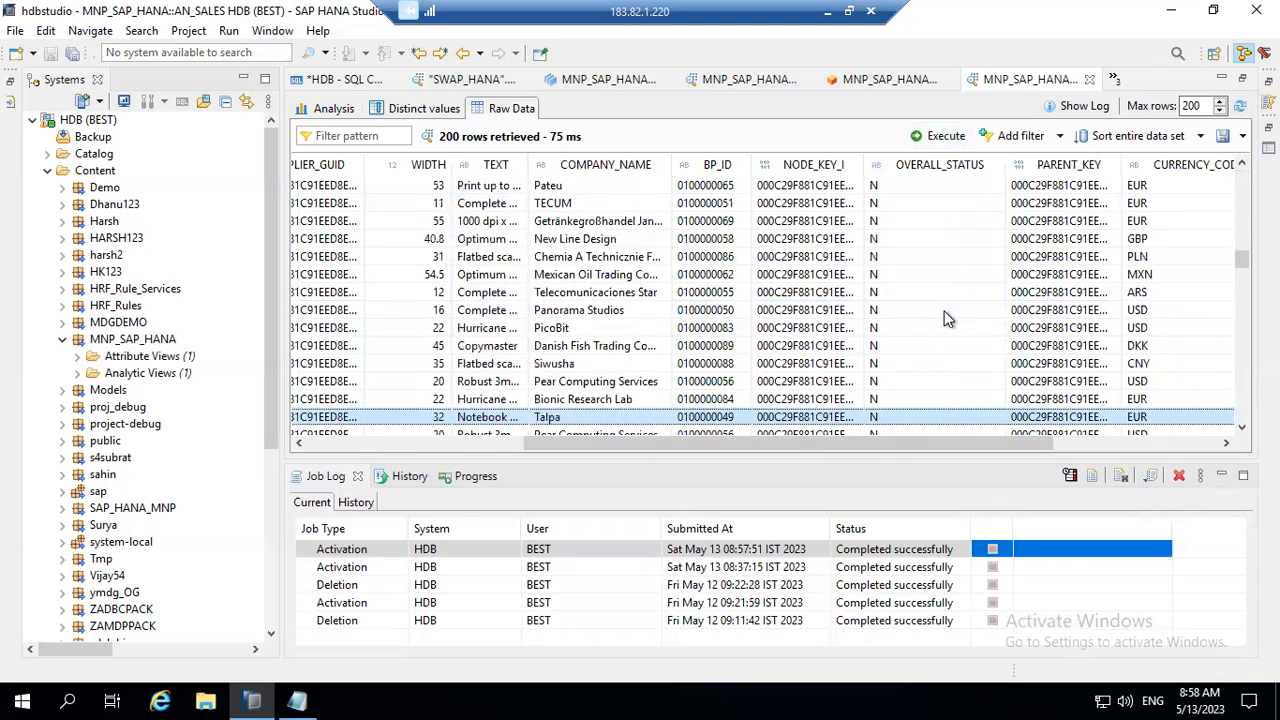
key("Page_Down")
key("Page_Down")
key("Page_Down")
key("Page_Down")
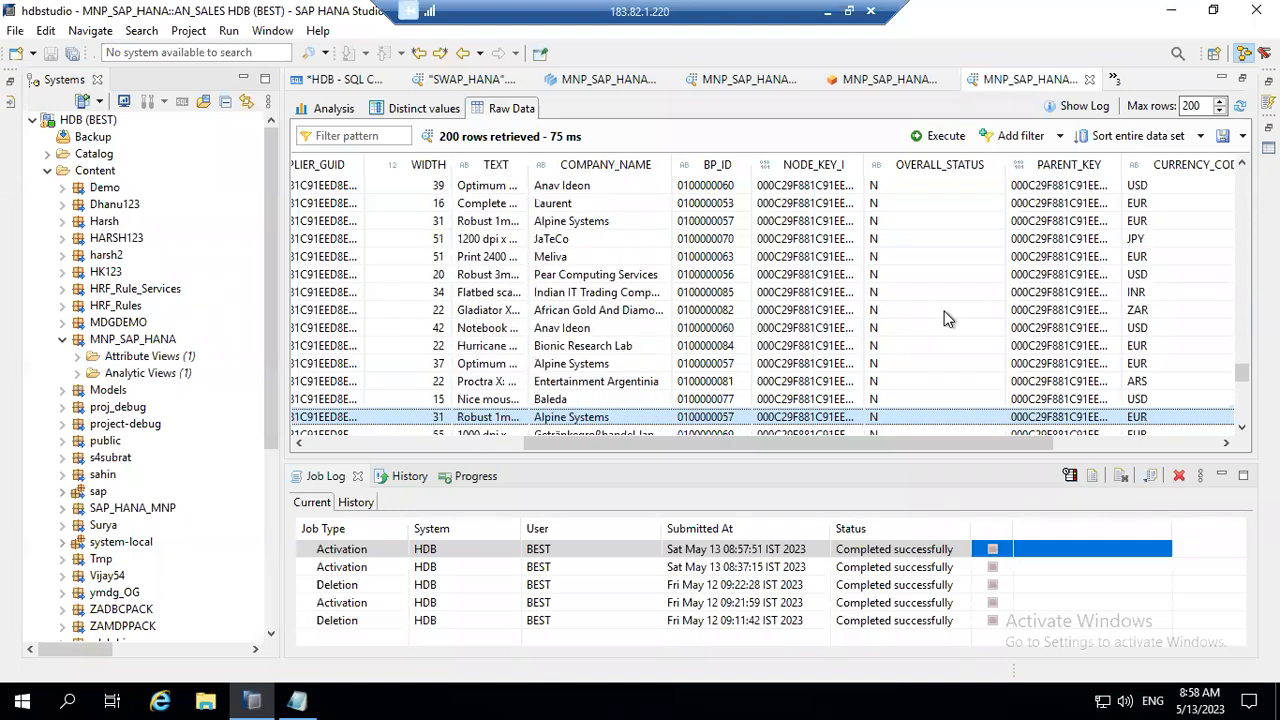
key("Page_Down")
key("Page_Up")
key("Page_Up")
key("Page_Up")
key("Page_Up")
key("Page_Up")
key("Page_Up")
key("Page_Up")
key("Page_Up")
key("Page_Up")
key("Page_Up")
key("Page_Up")
key("Page_Up")
key("Page_Up")
key("Page_Up")
key("Page_Up")
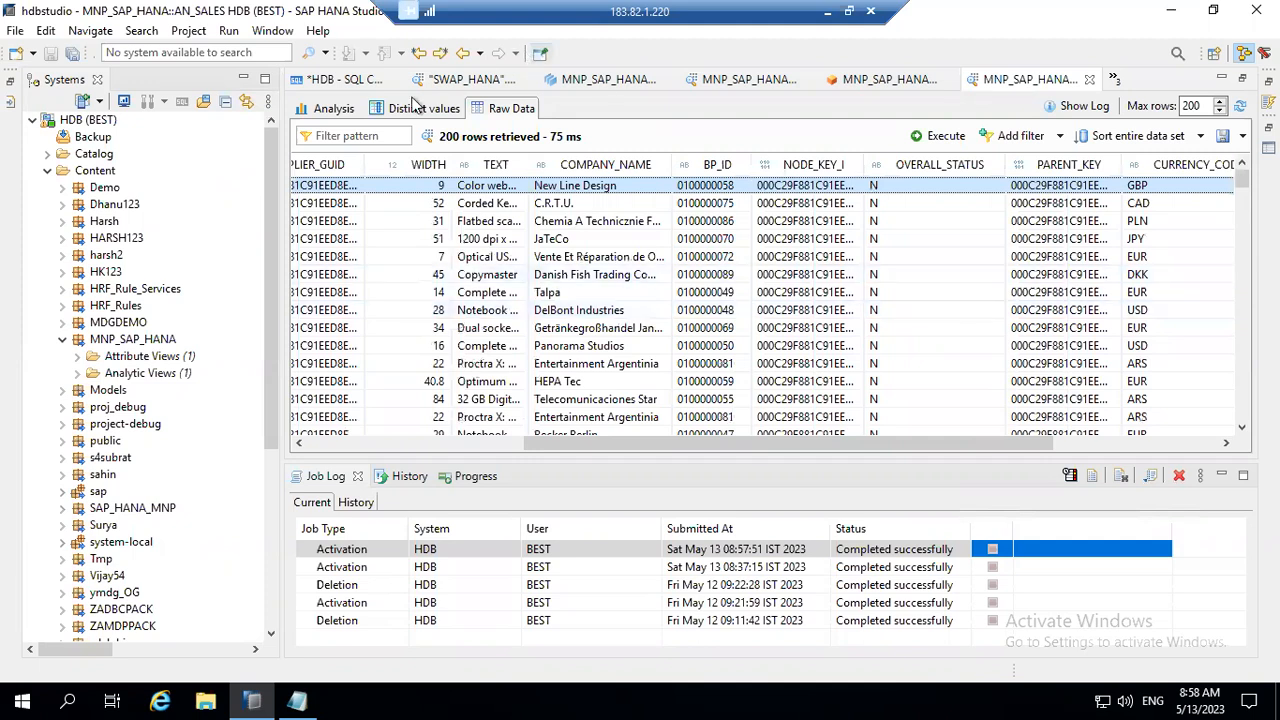
Step: Build an analysis chart of AN_SALES with CATEGORY on the labels axis and NET_AMOUNT on the values axis
left_click(335, 109)
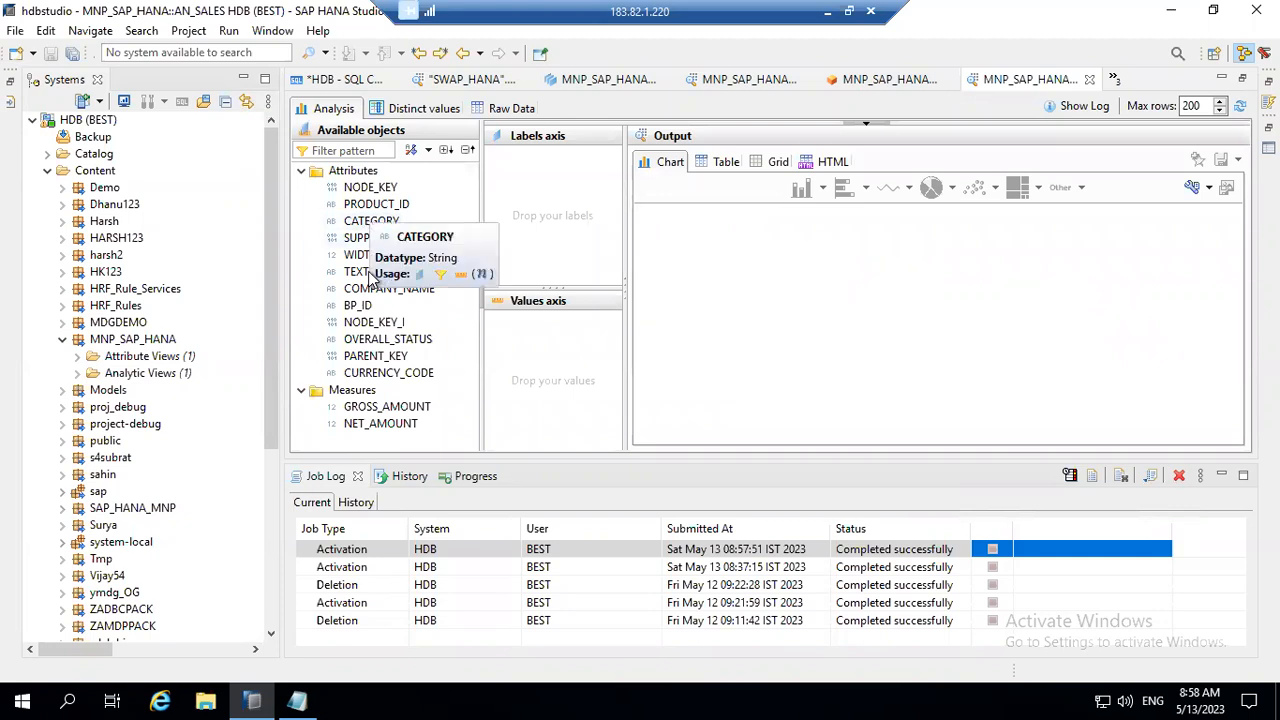
left_click_drag(380, 222, 525, 165)
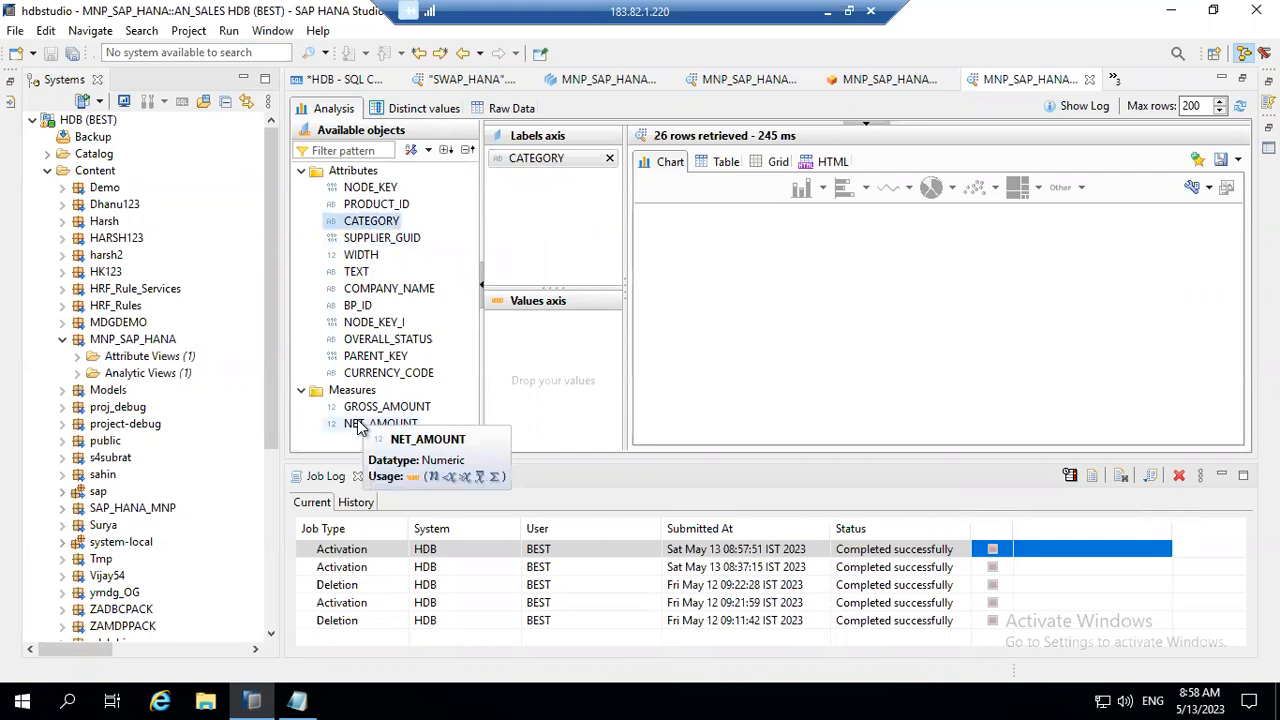
left_click_drag(360, 425, 575, 323)
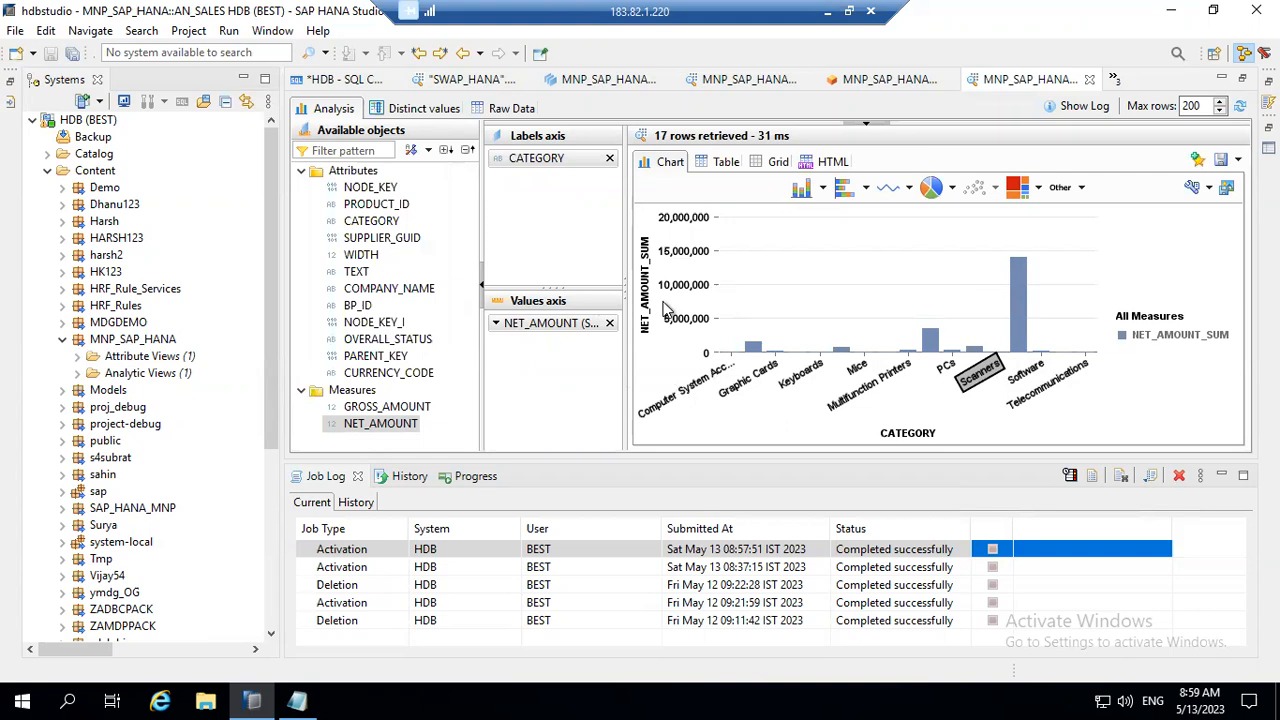
Step: Return to the raw data of AN_SALES and compare GROSS_AMOUNT with NET_AMOUNT in the first rows
left_click(511, 109)
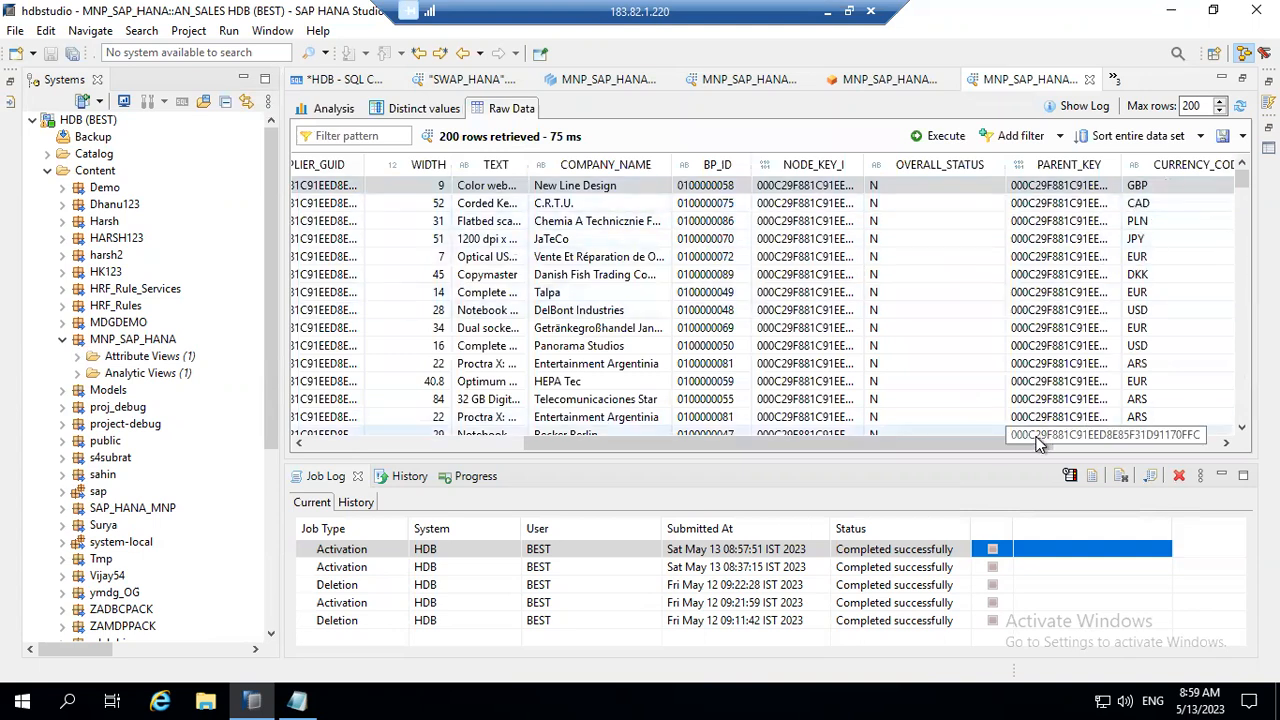
left_click(1142, 445)
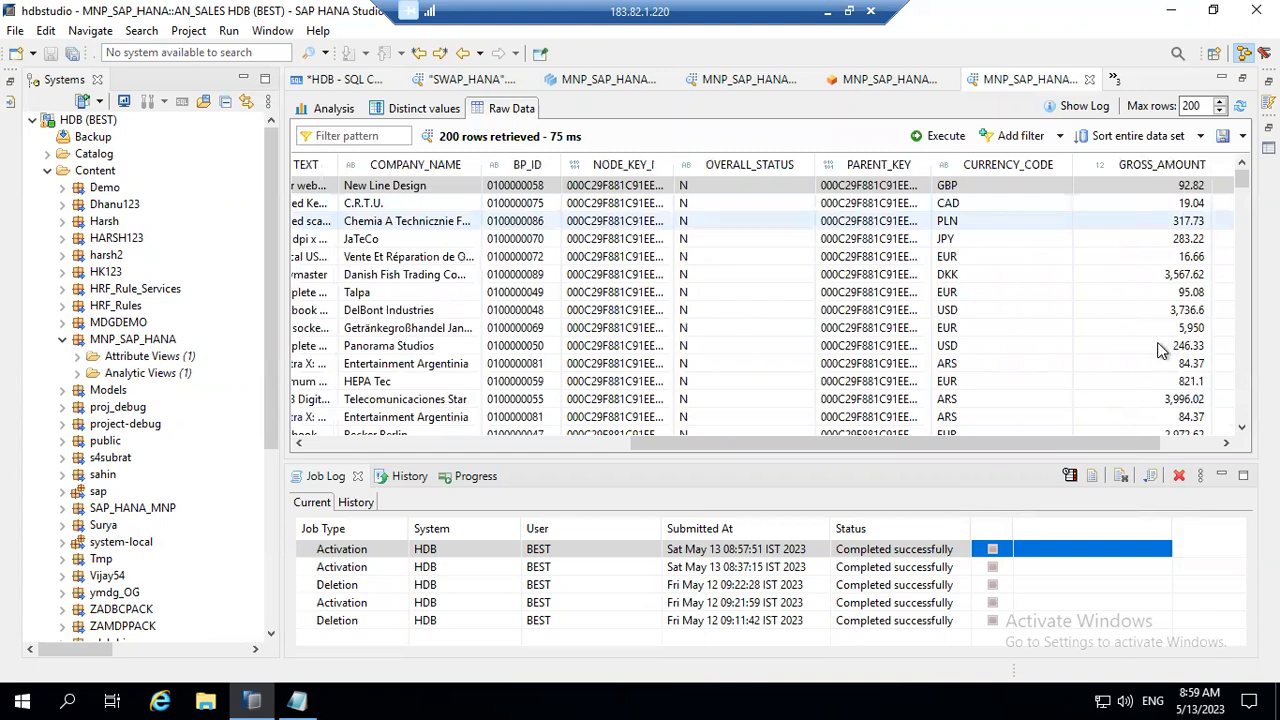
left_click(1226, 443)
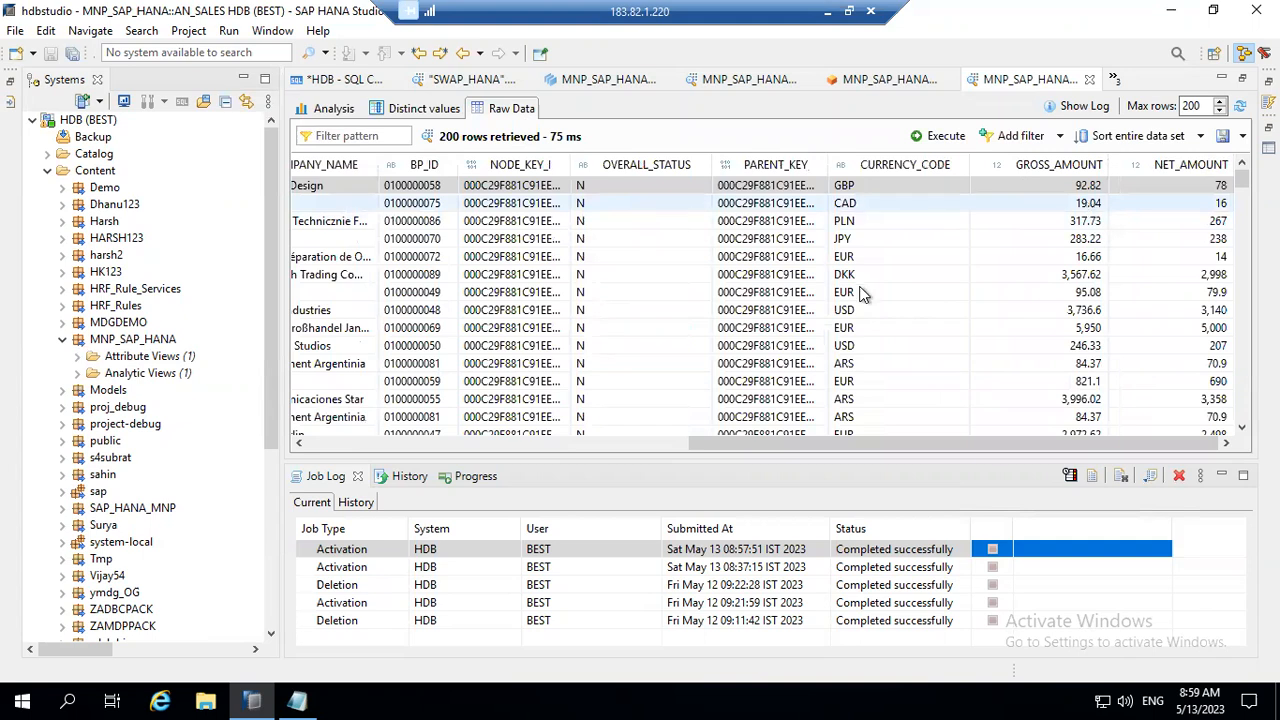
left_click(1078, 205)
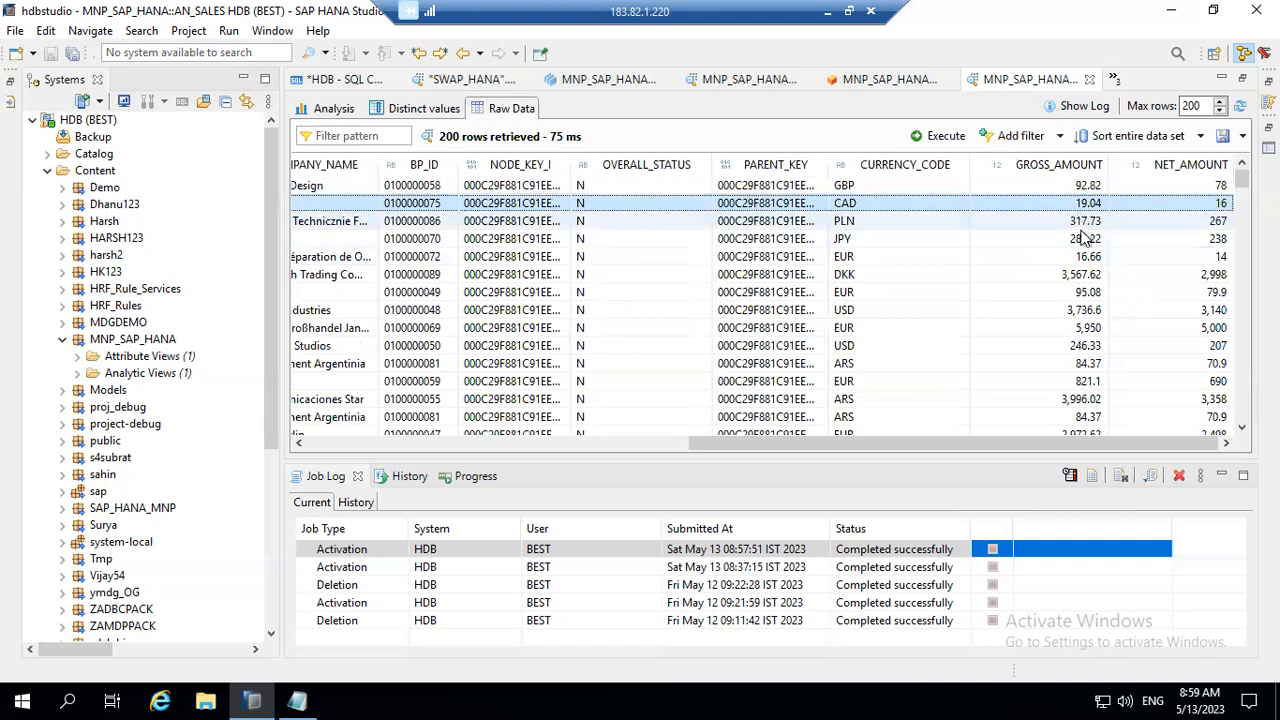
left_click(1082, 221)
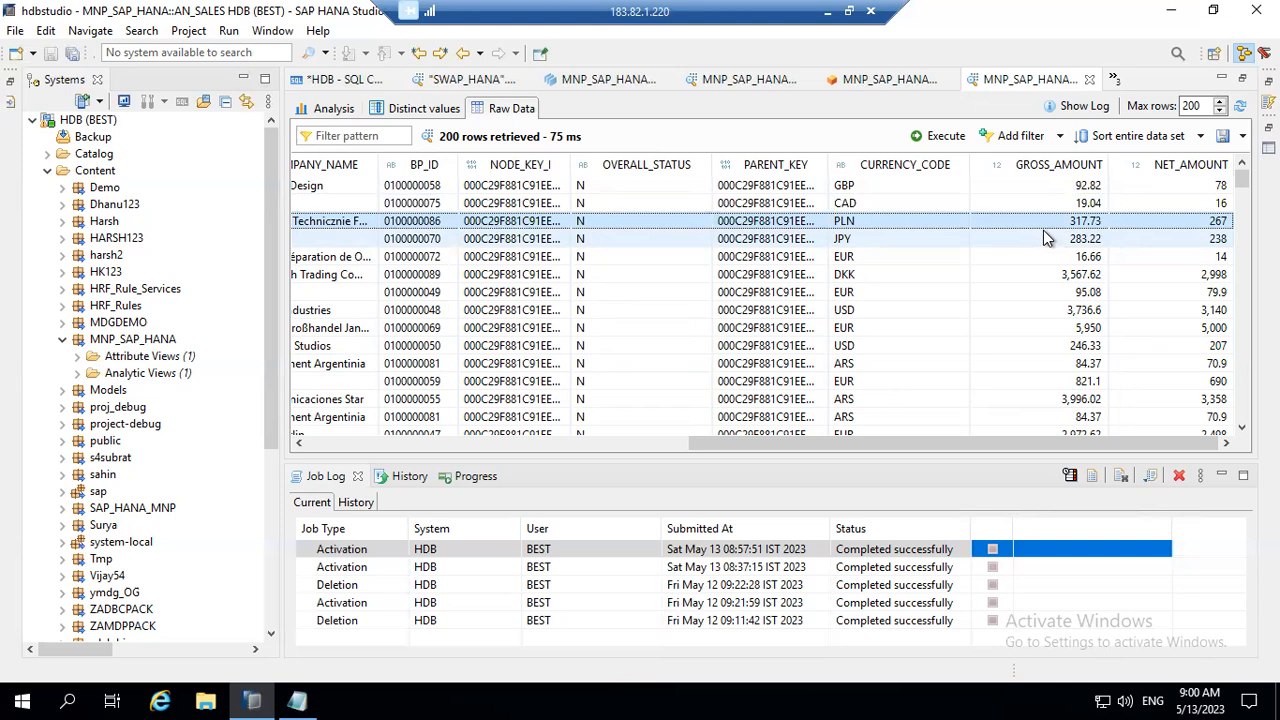
Step: Open the view properties of AN_SALES in its editor and examine the column view name and the available data categories
left_click(903, 80)
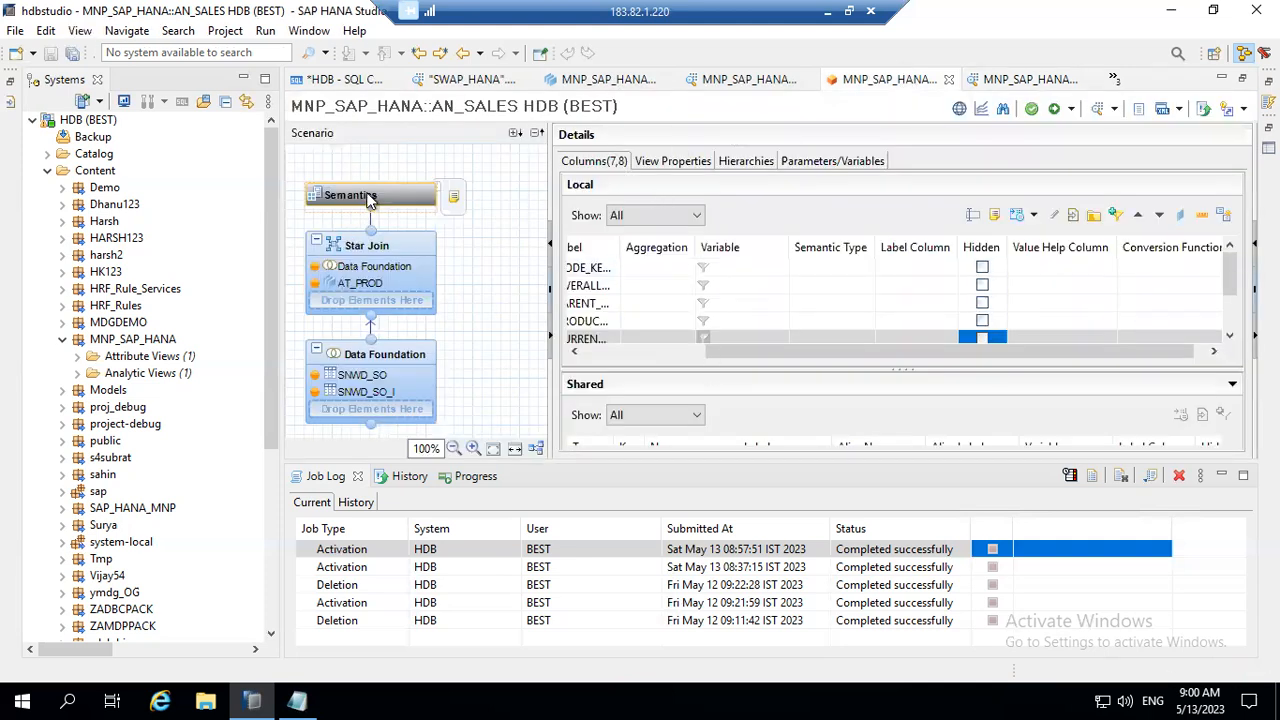
left_click(688, 163)
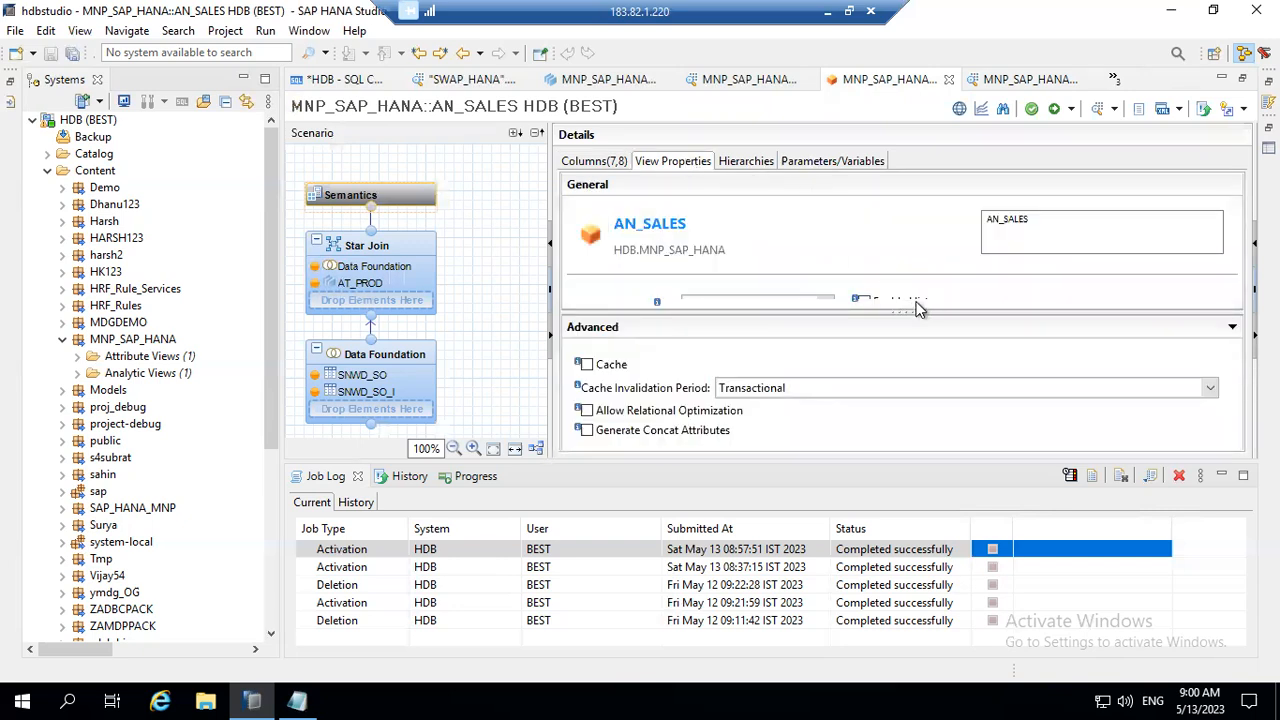
left_click_drag(905, 313, 908, 430)
left_click_drag(1175, 349, 980, 346)
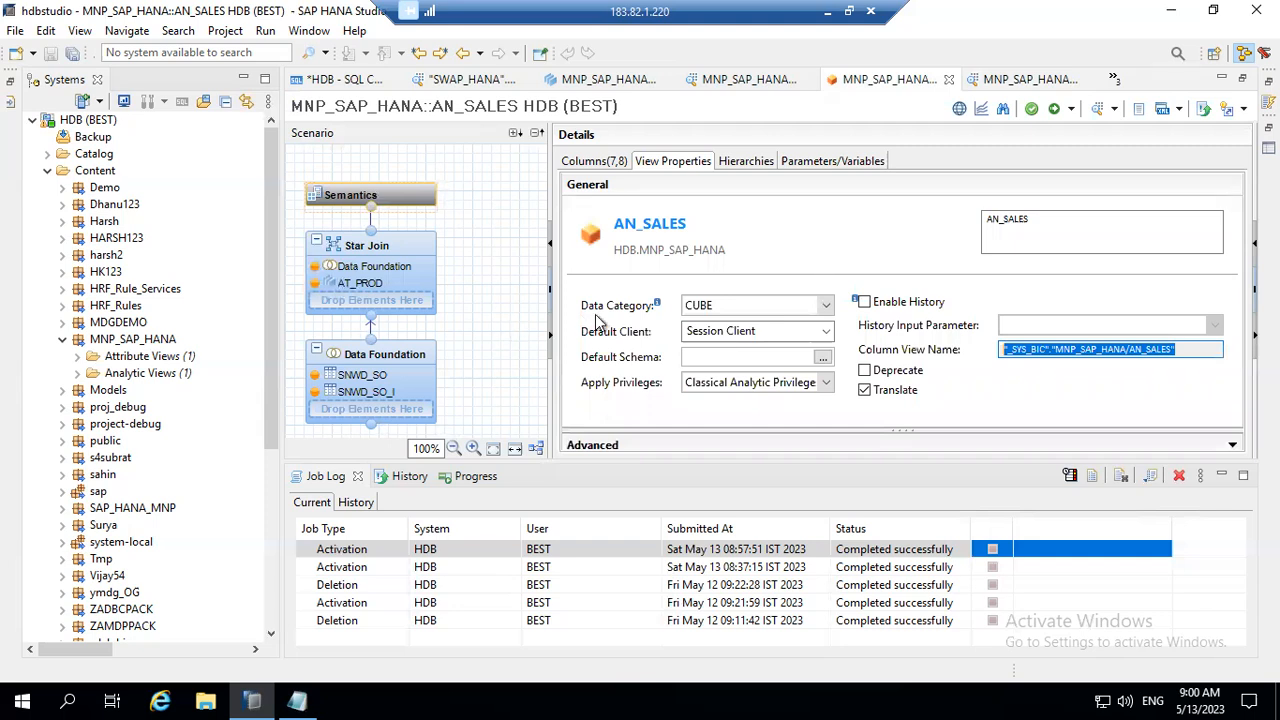
left_click(828, 311)
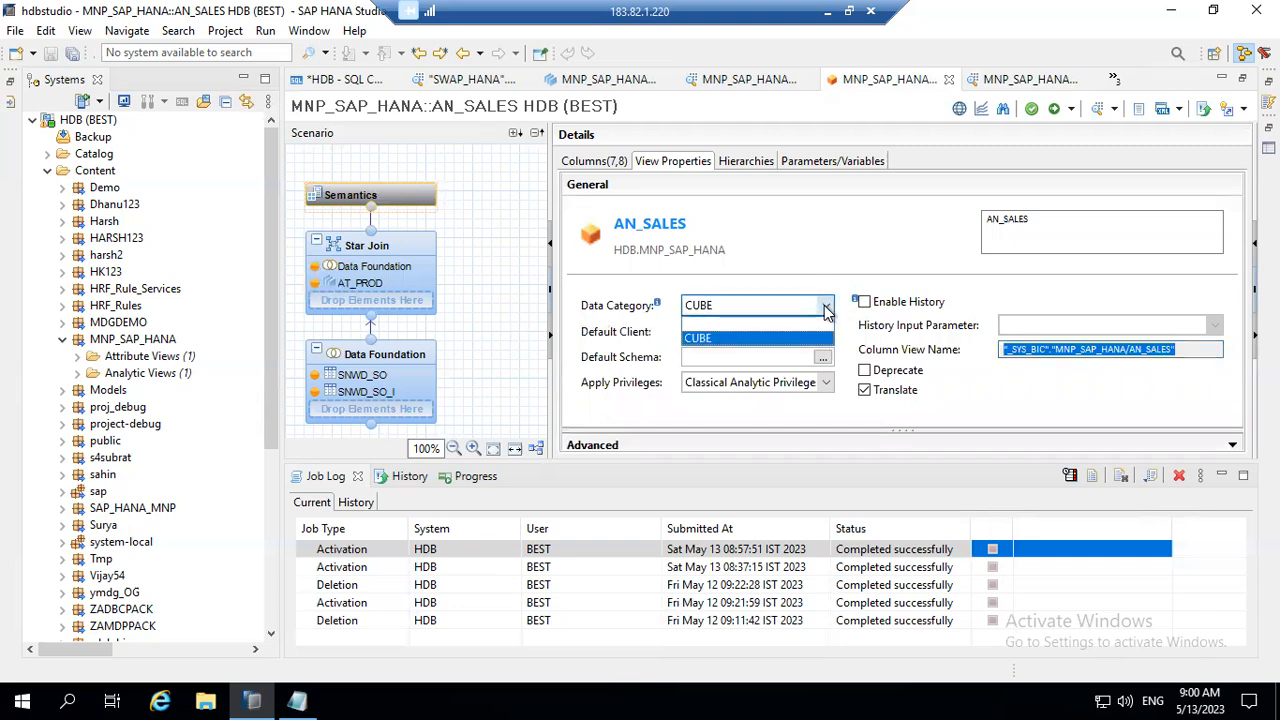
left_click(828, 311)
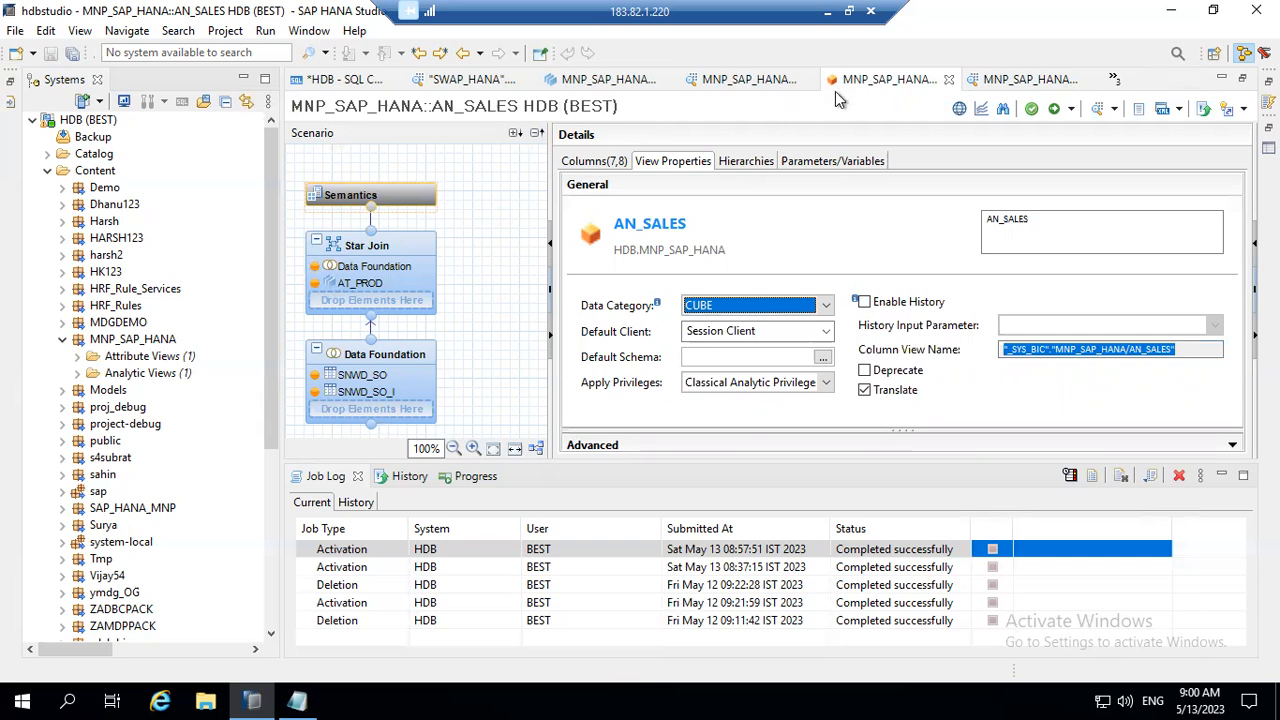
Step: Examine the Star Join node's output, including its columns, calculated columns and input parameters
left_click(400, 248)
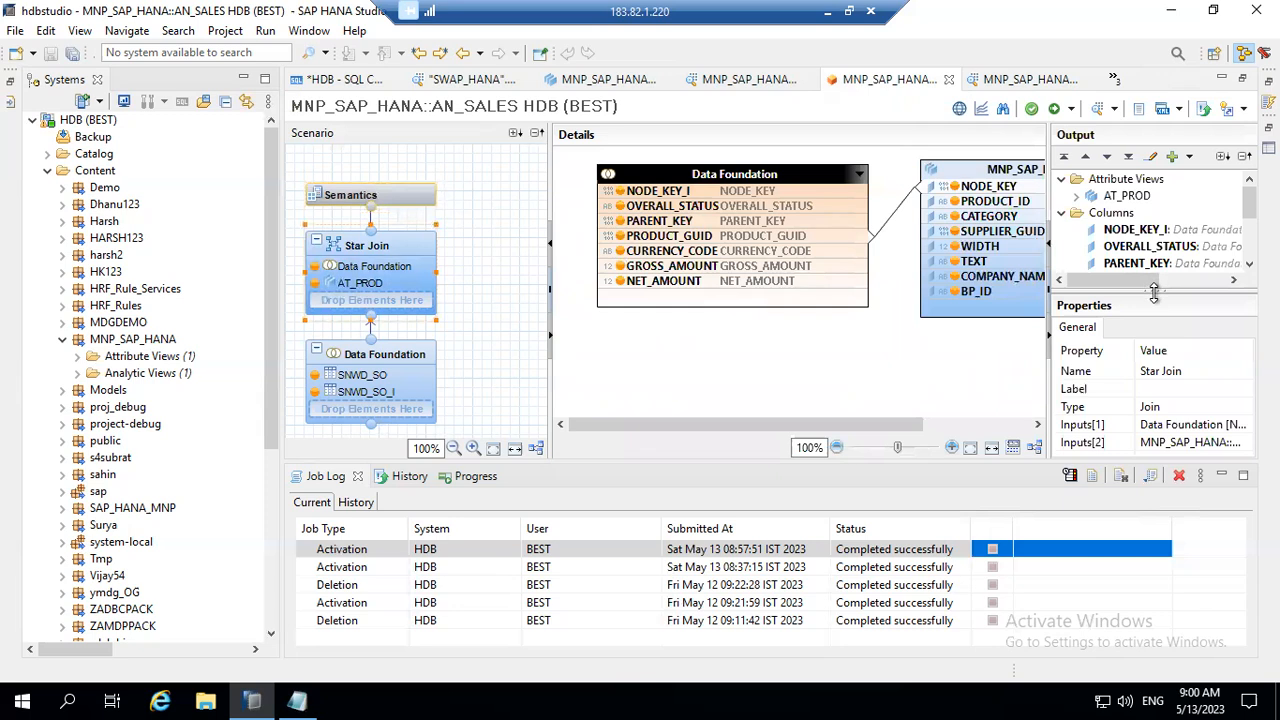
left_click_drag(1163, 328, 1195, 445)
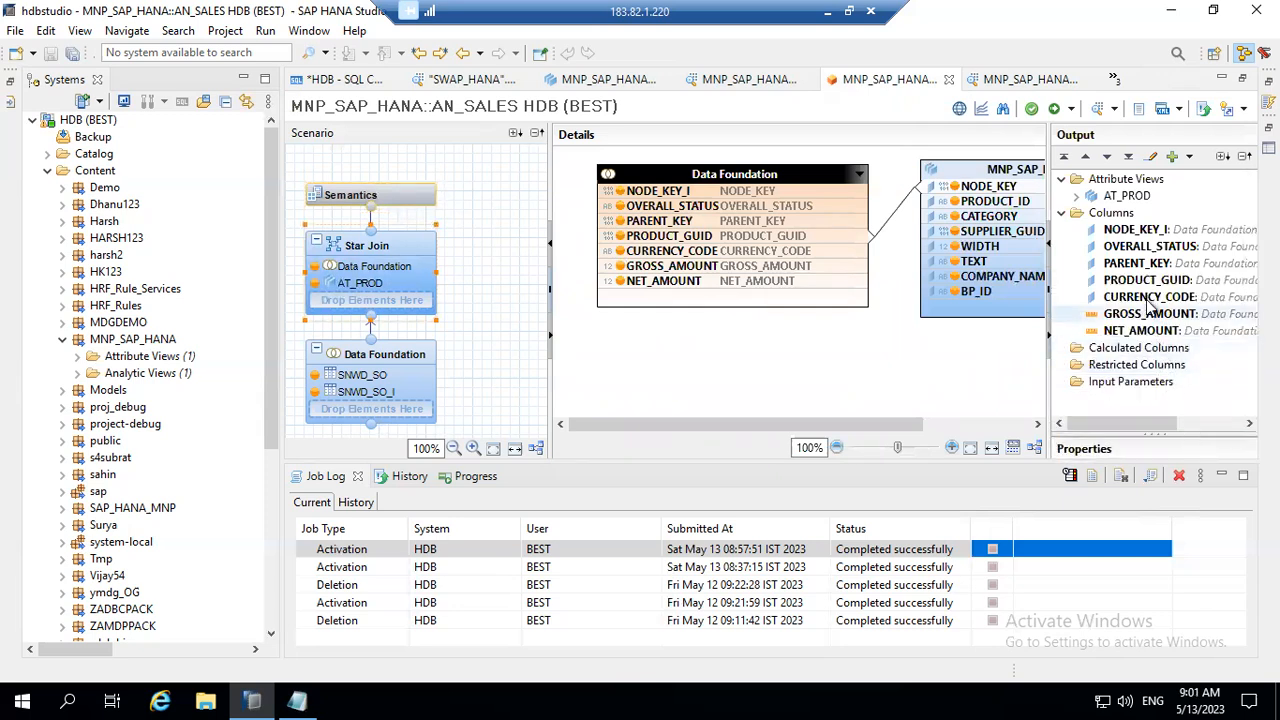
double_click(1138, 180)
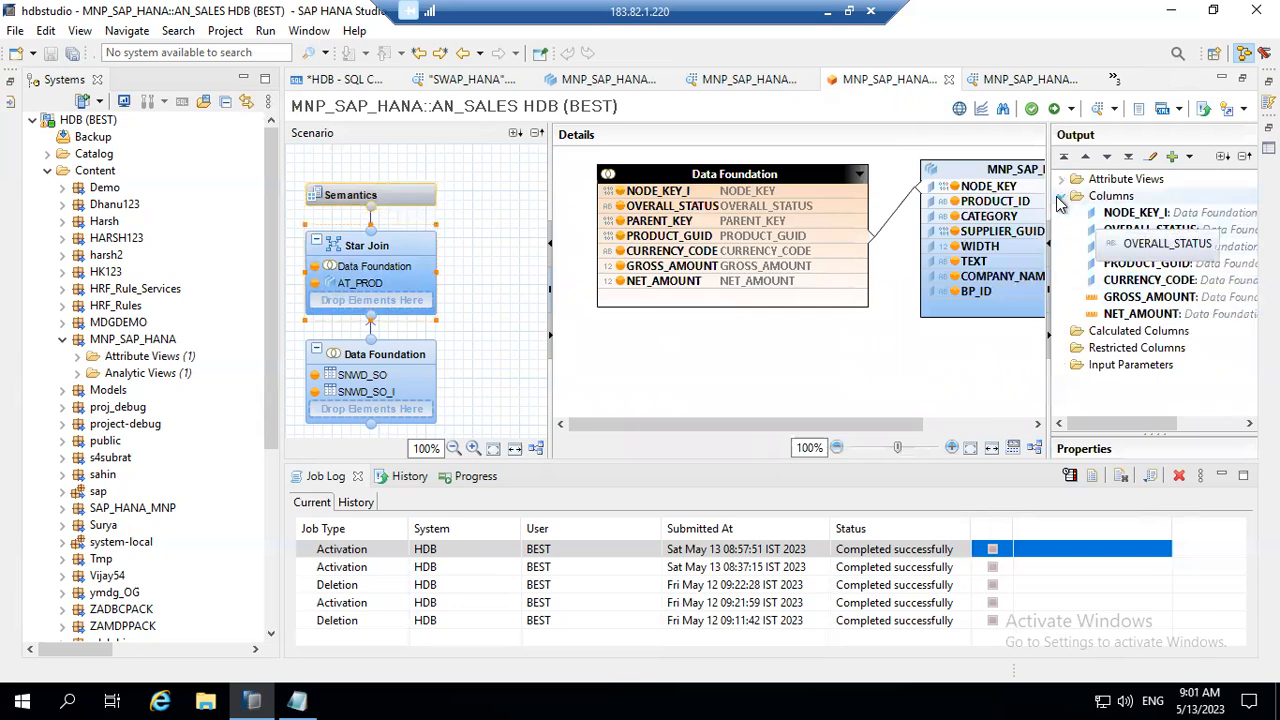
left_click(1136, 333)
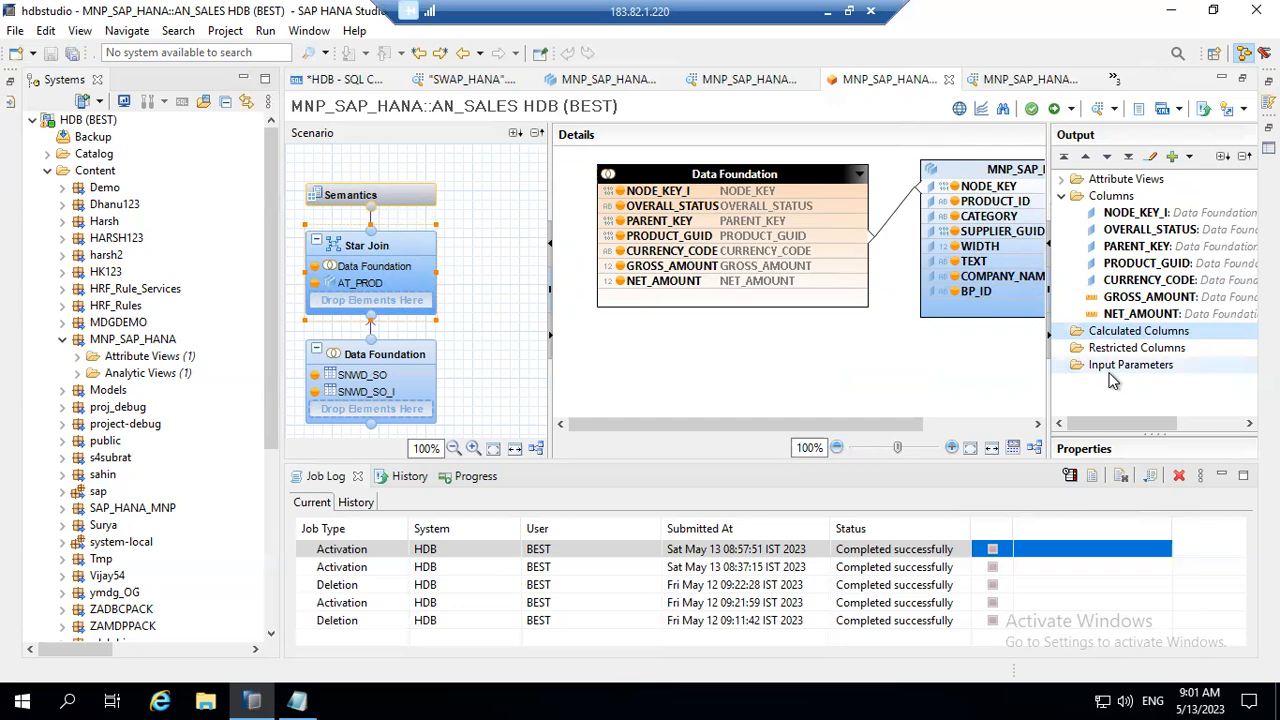
left_click(1110, 372)
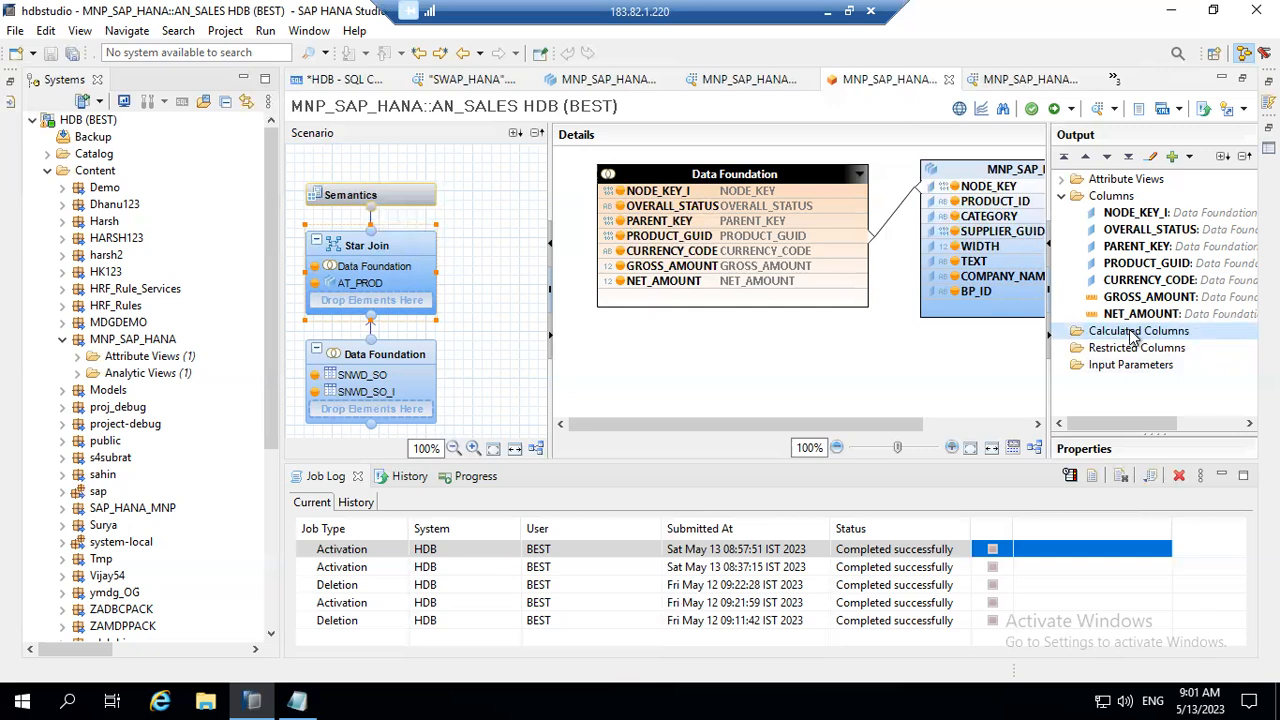
Step: Start a new calculated column in the Star Join output, with CURRENT_DATE as its name and label
right_click(1135, 336)
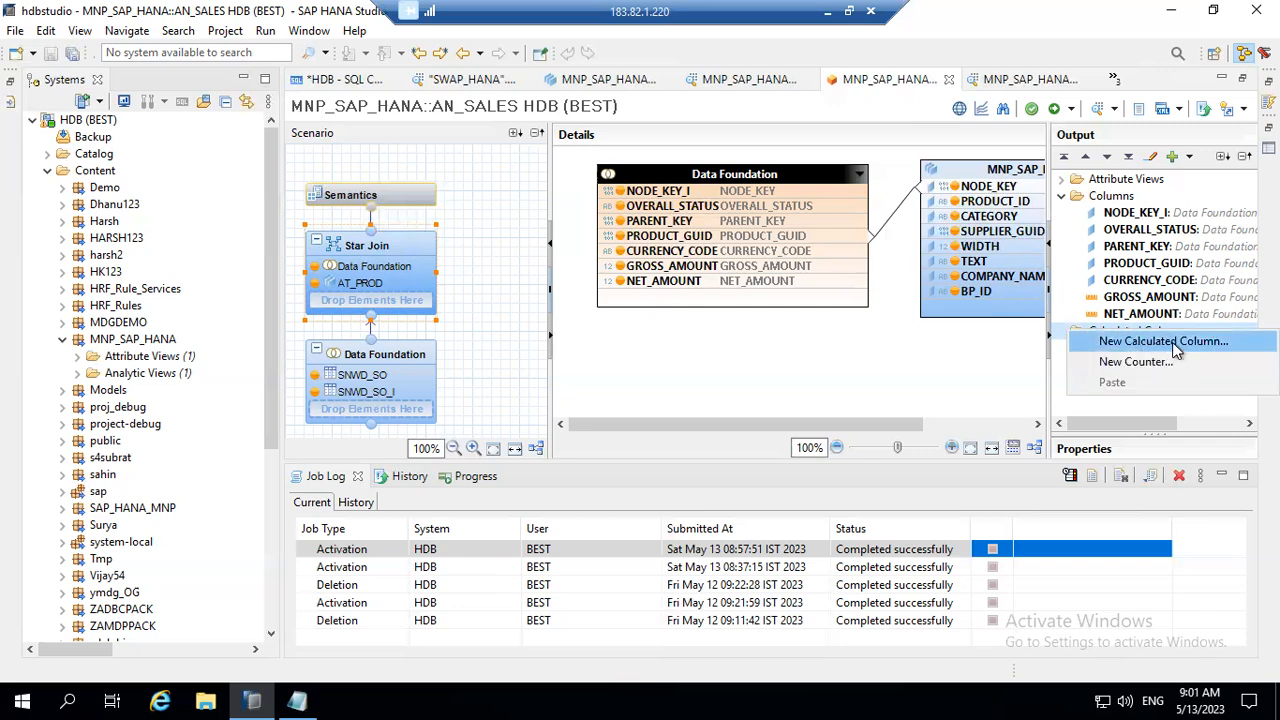
left_click(1172, 342)
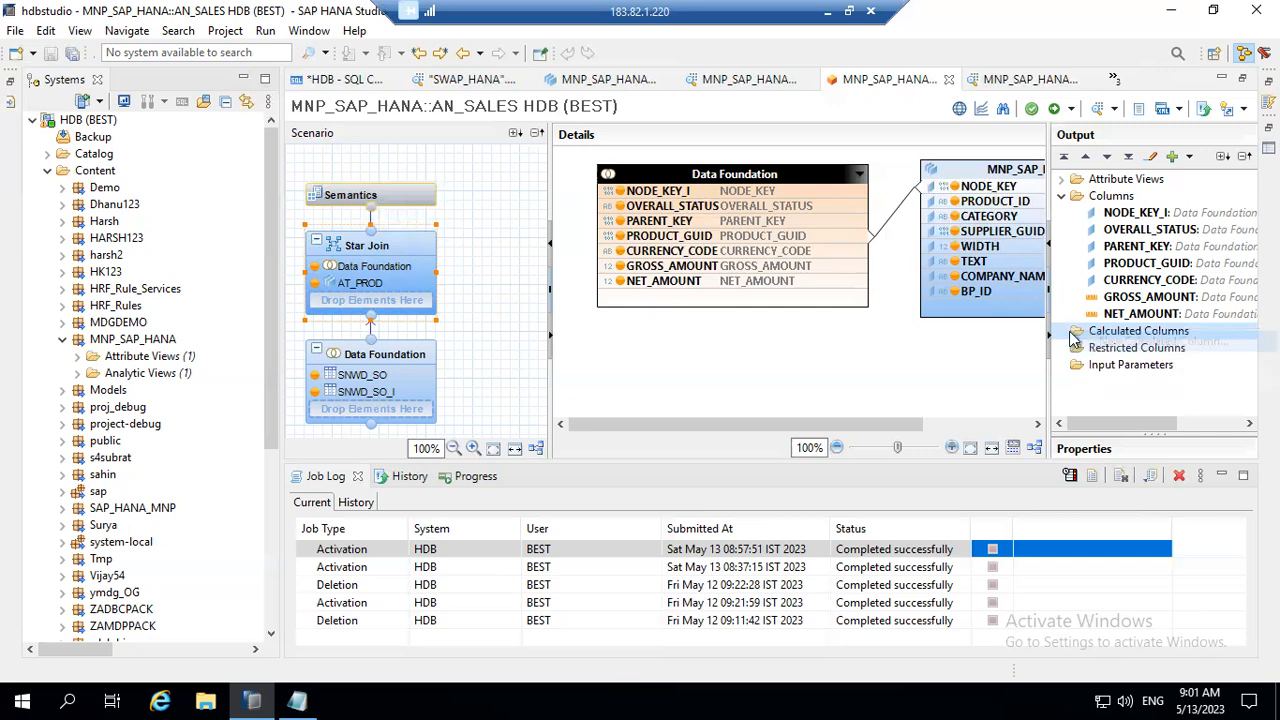
type("CURRENT_DATE")
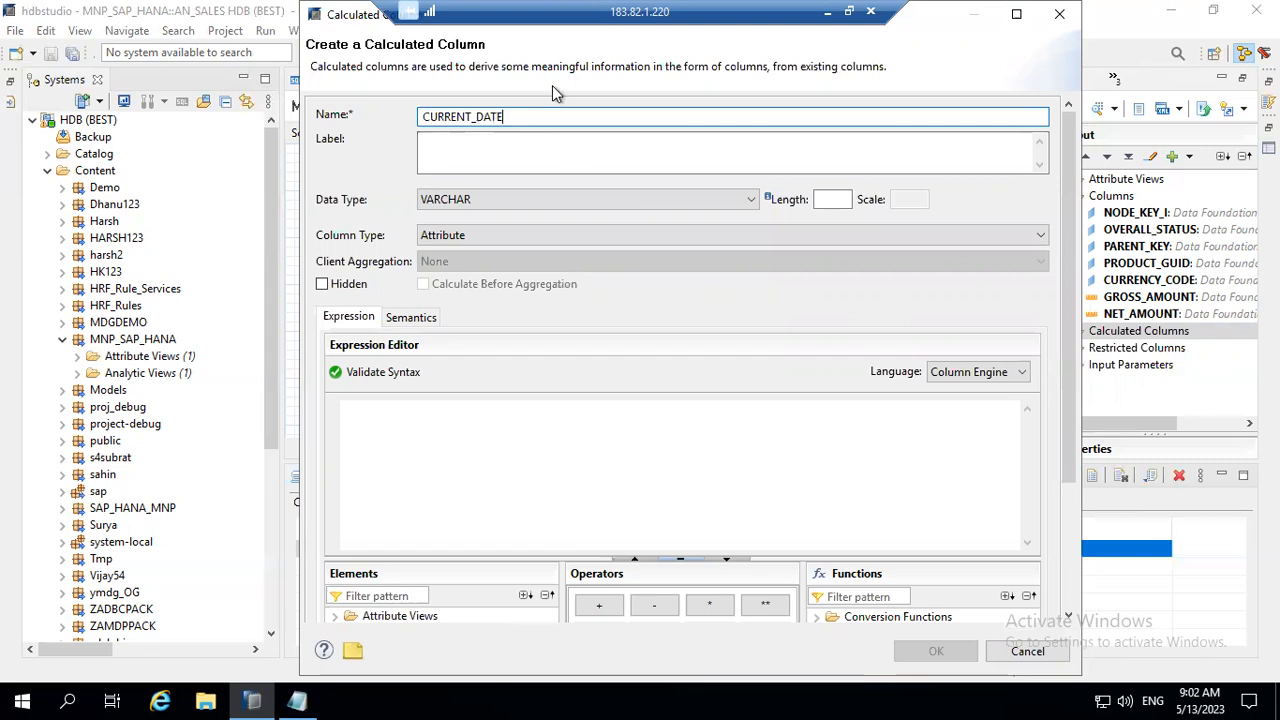
key("Tab")
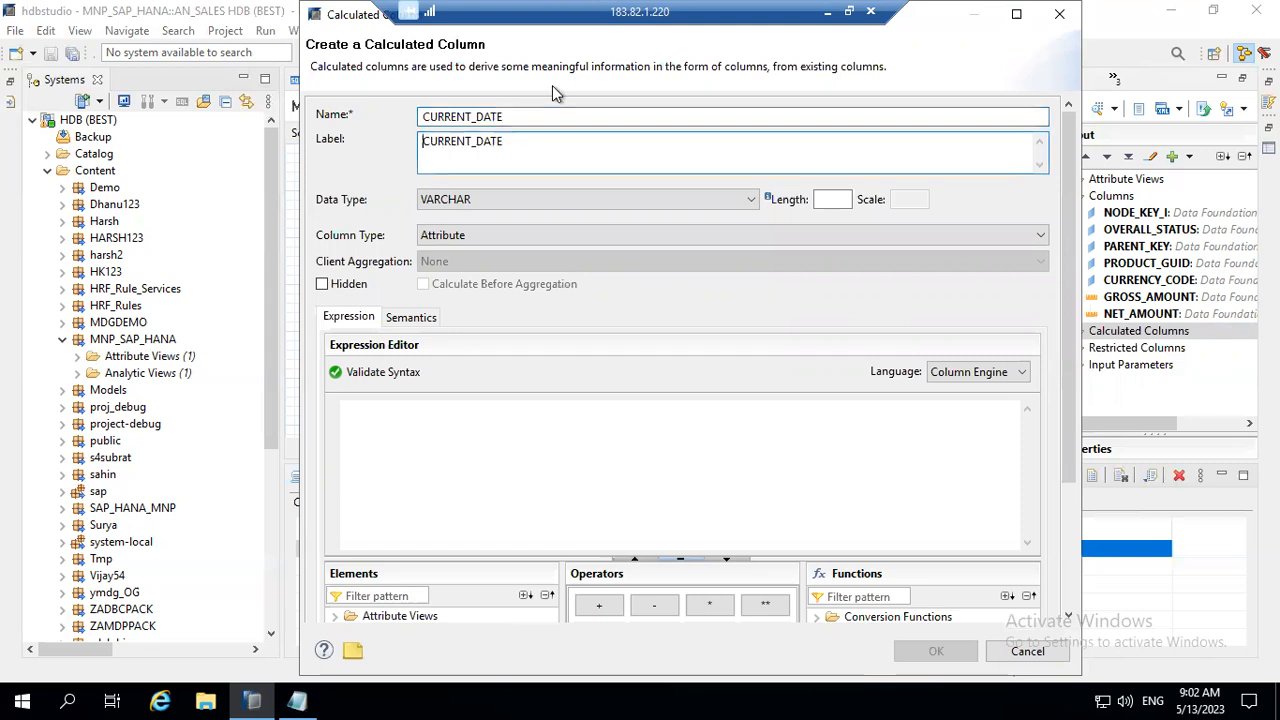
Step: Set the calculated column's data type to DATE and its column type to Measure
left_click(620, 205)
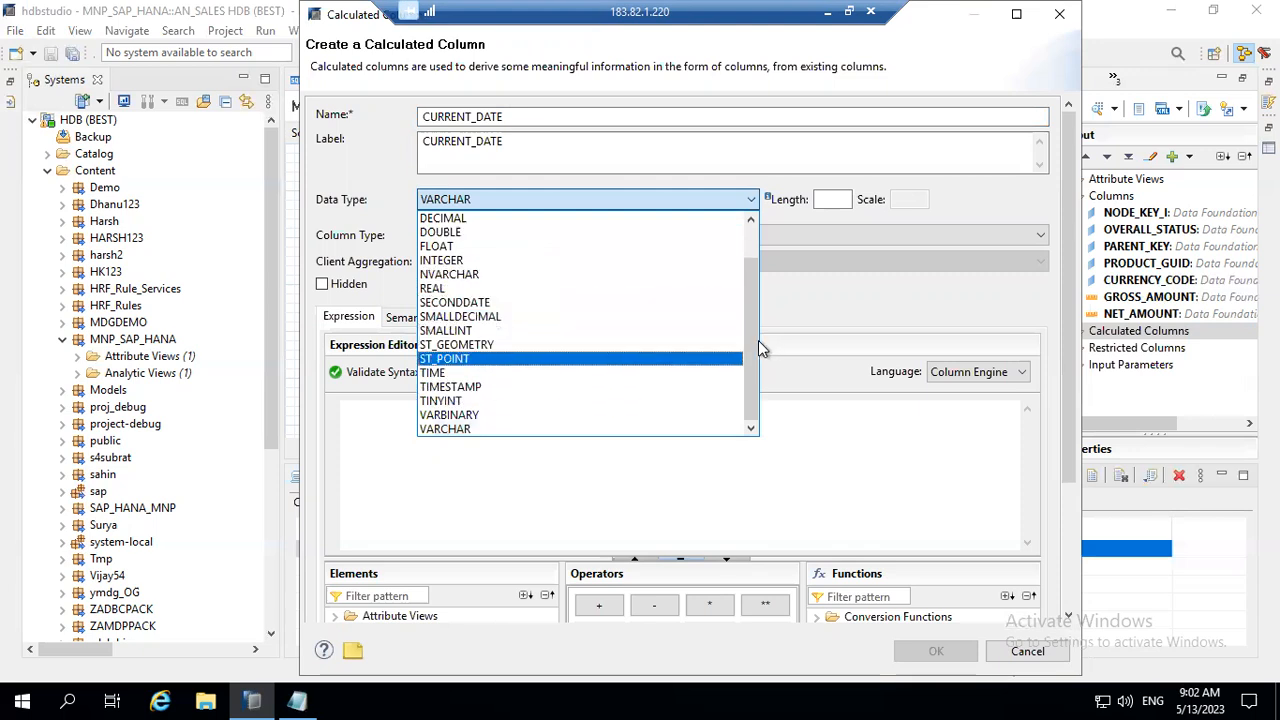
left_click_drag(751, 344, 749, 277)
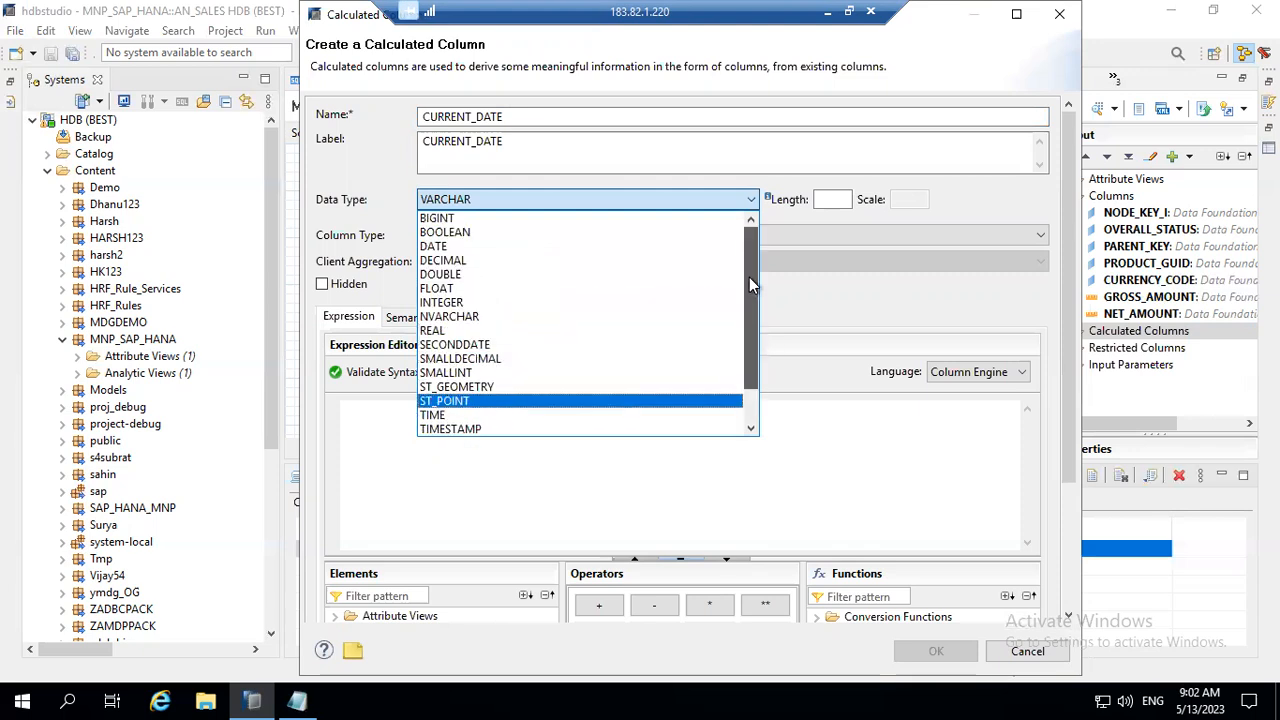
left_click(506, 247)
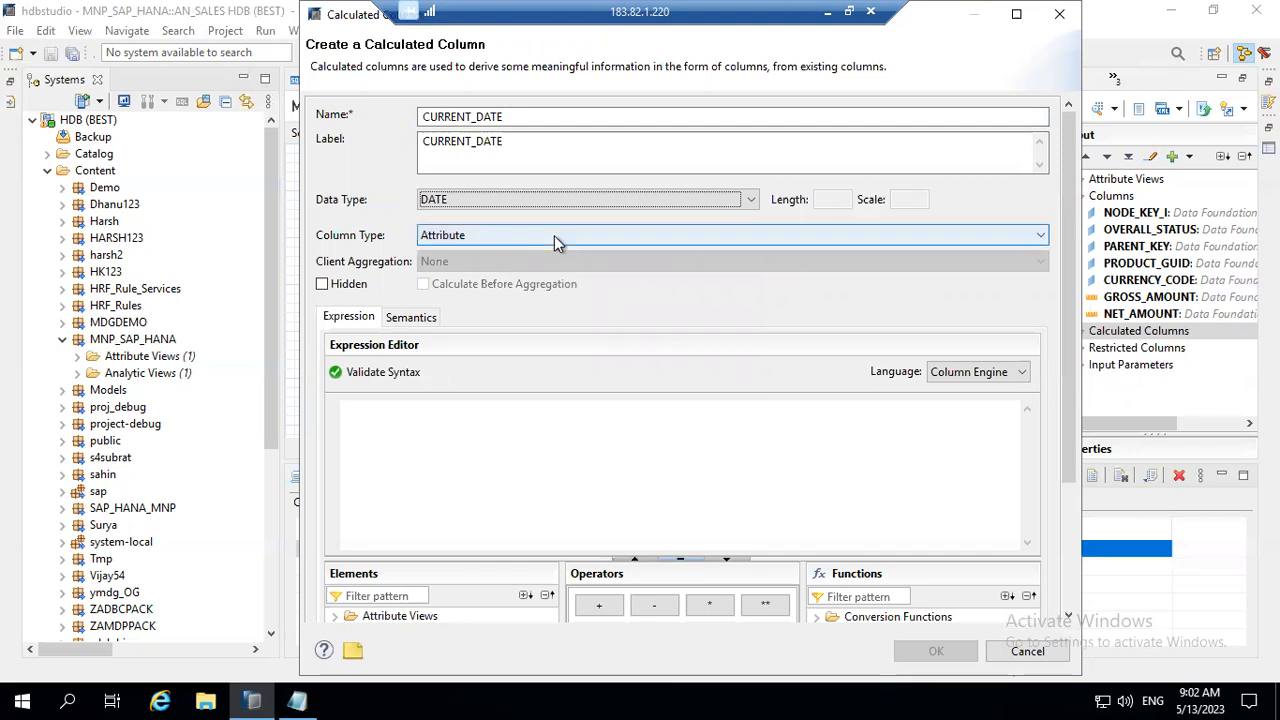
left_click(554, 237)
left_click(545, 269)
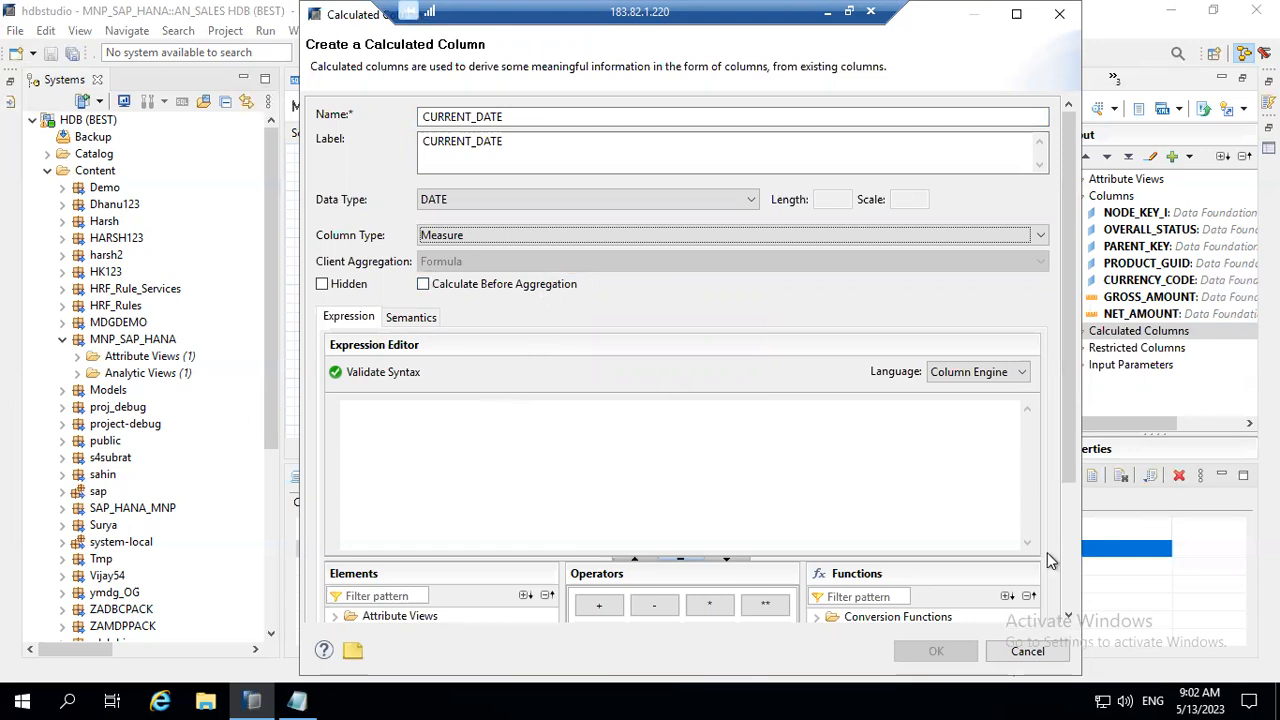
Step: Look through the conversion, string and mathematical functions, and insert the date function now() into the calculated column's expression
left_click_drag(1069, 483, 1084, 563)
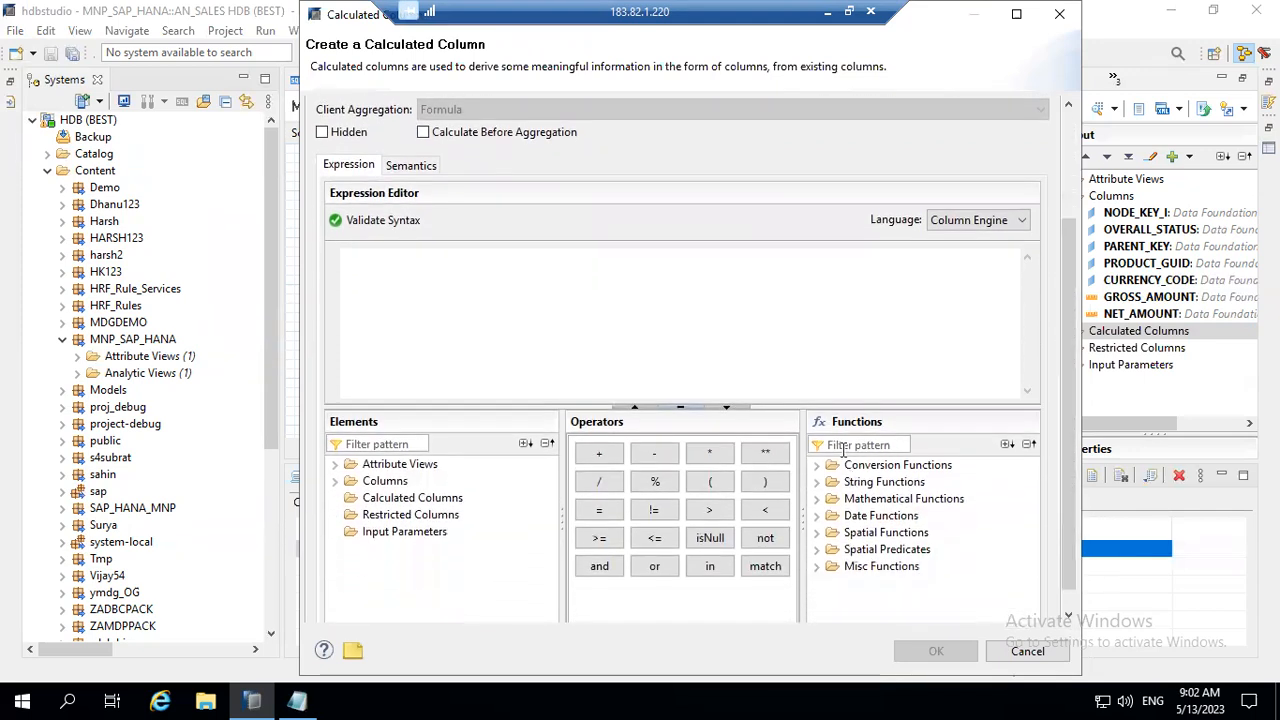
left_click(880, 484)
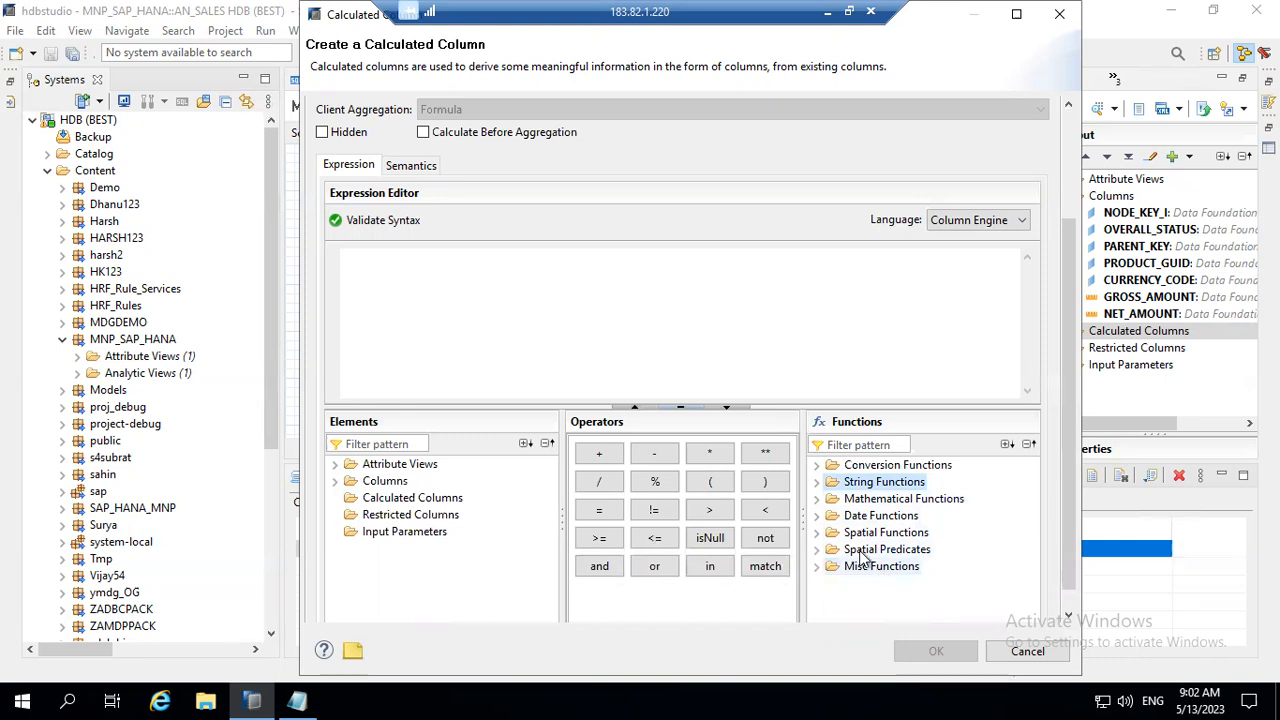
left_click(818, 466)
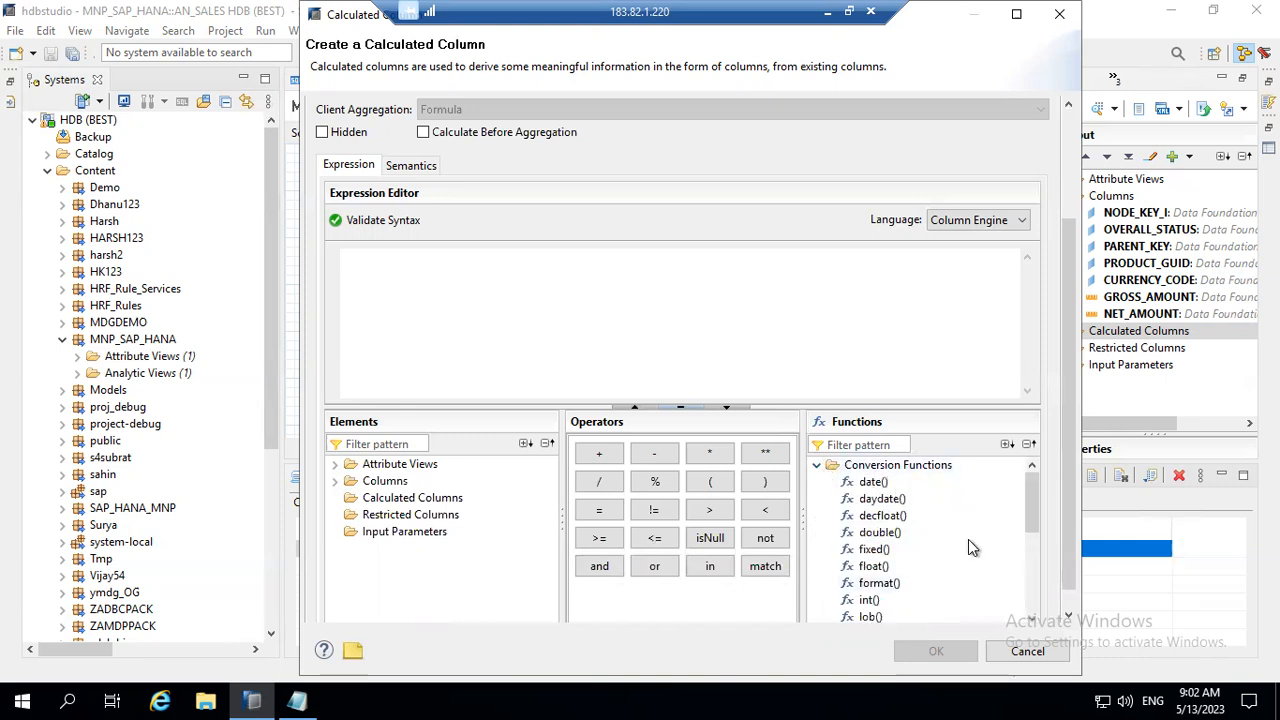
left_click(818, 466)
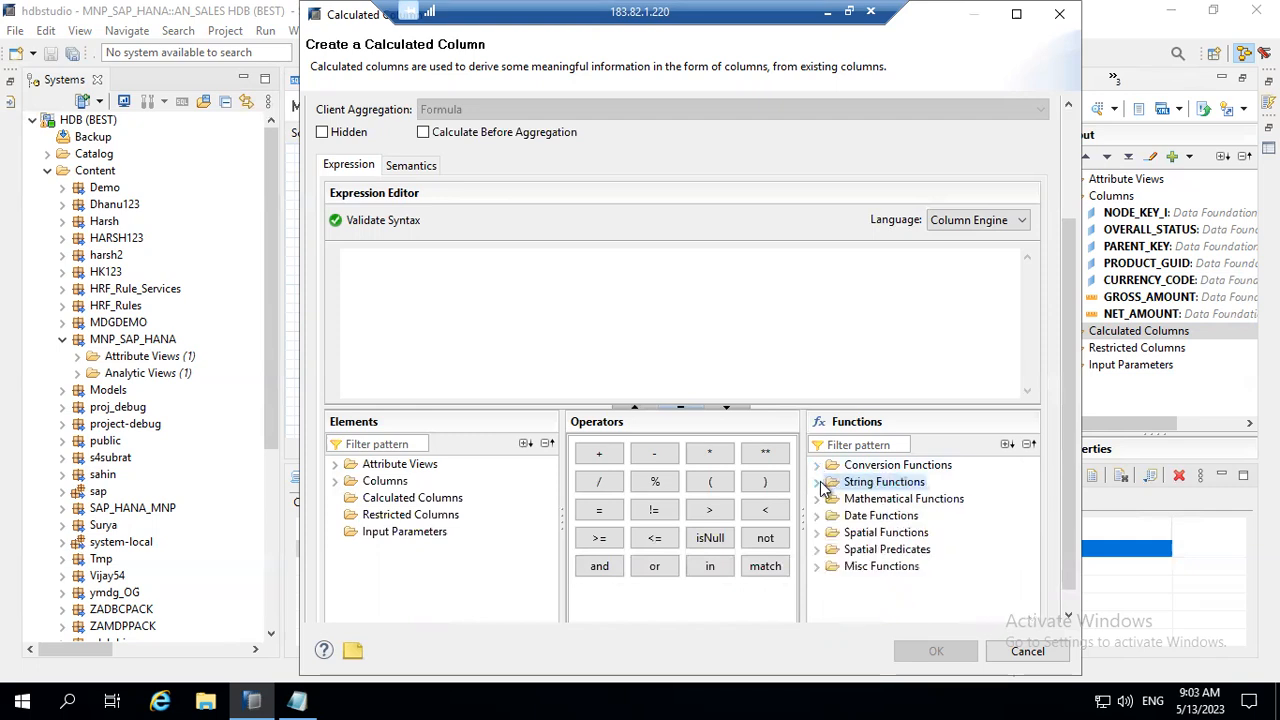
left_click(819, 482)
left_click(818, 466)
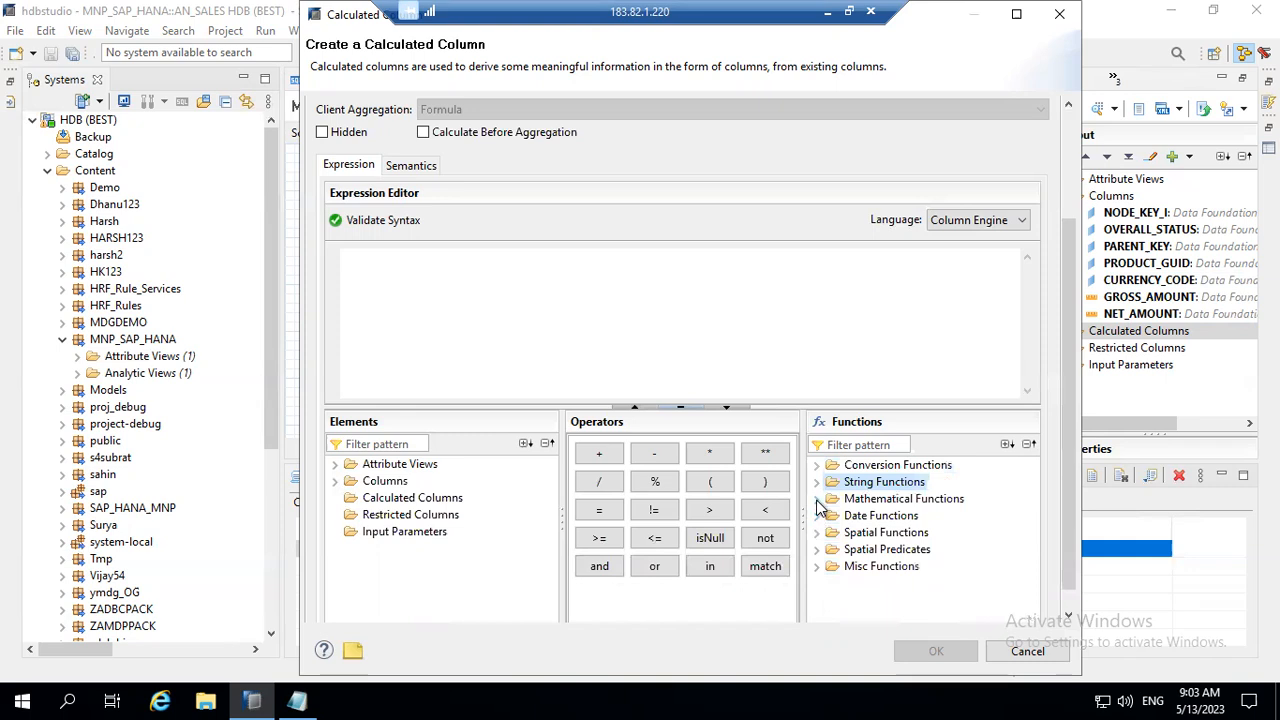
left_click(817, 500)
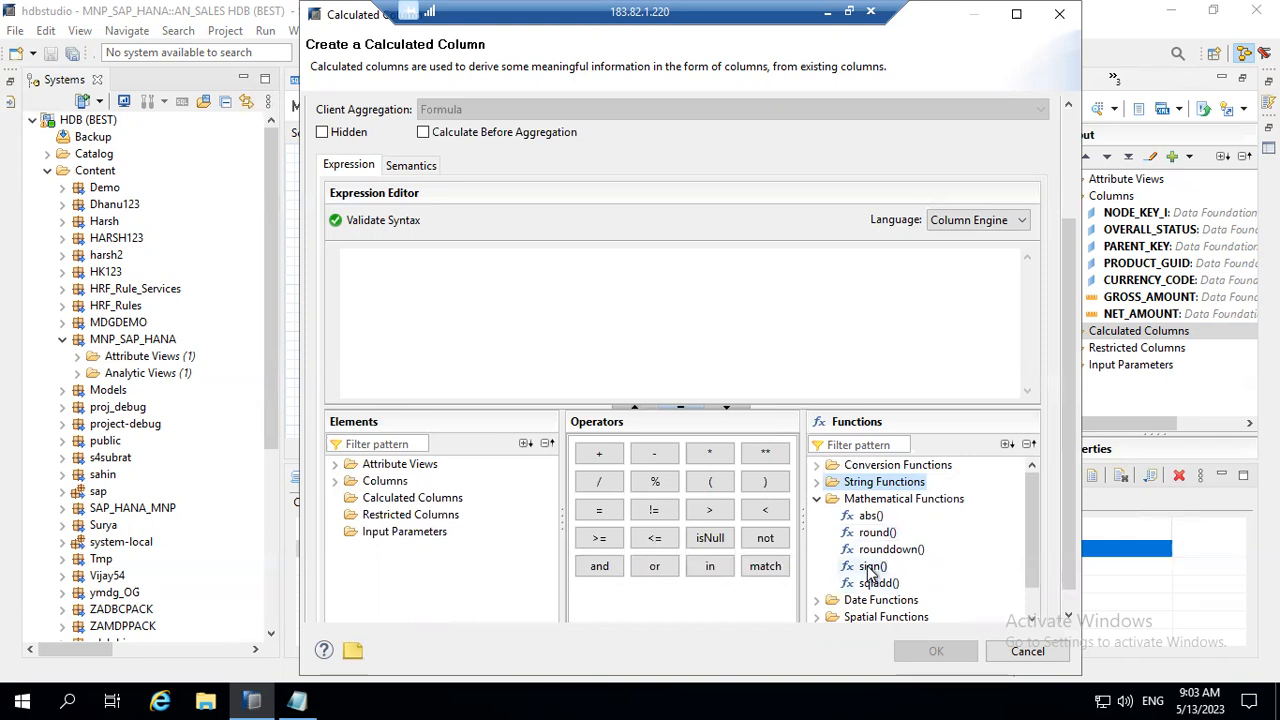
left_click(816, 498)
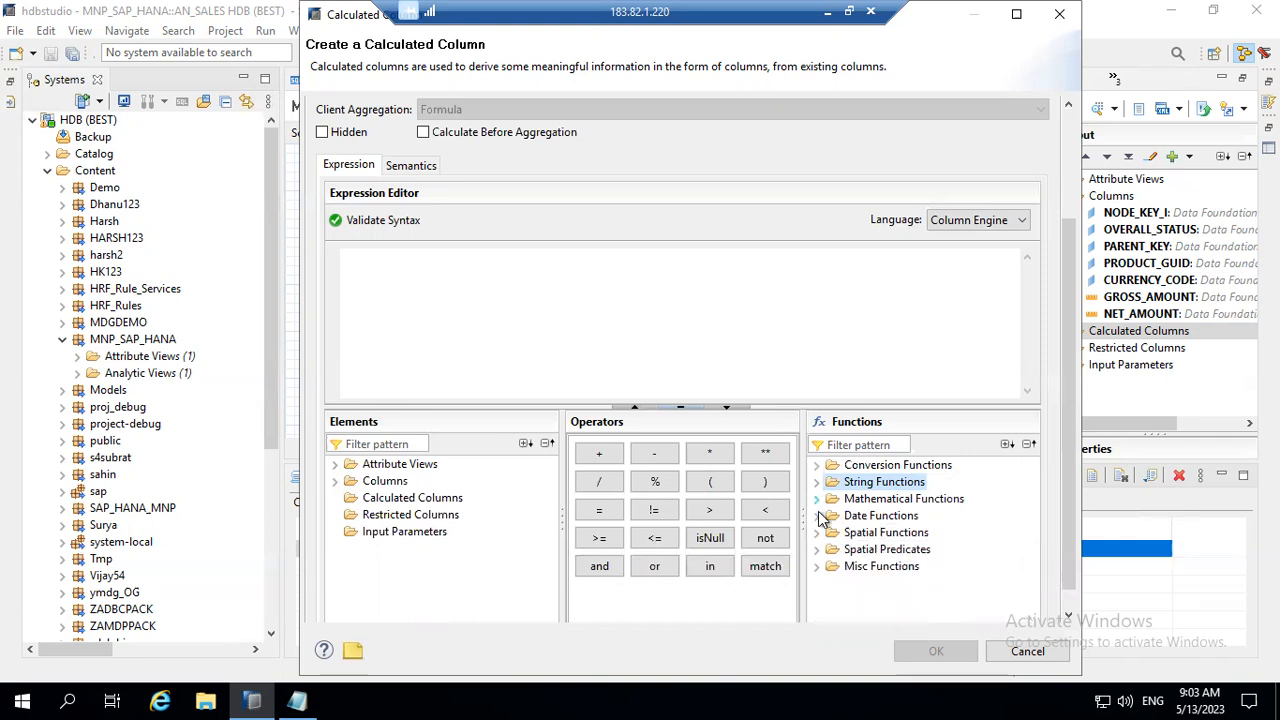
left_click(817, 515)
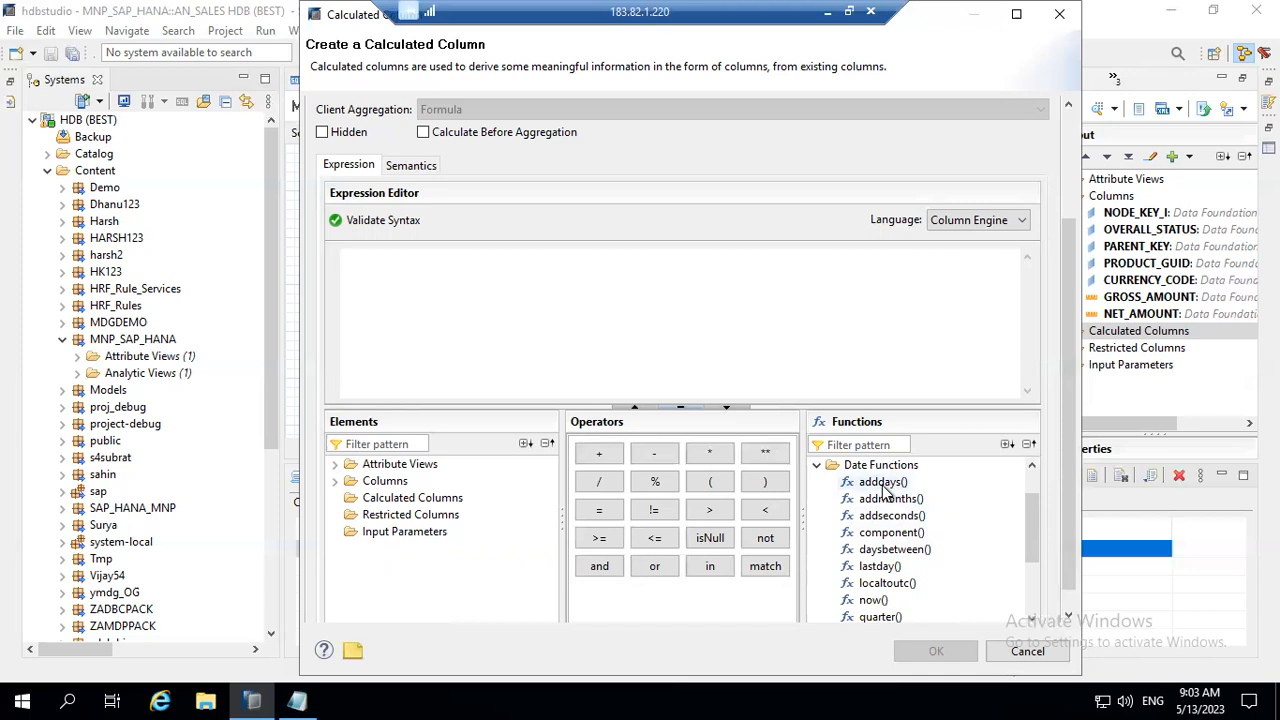
double_click(872, 601)
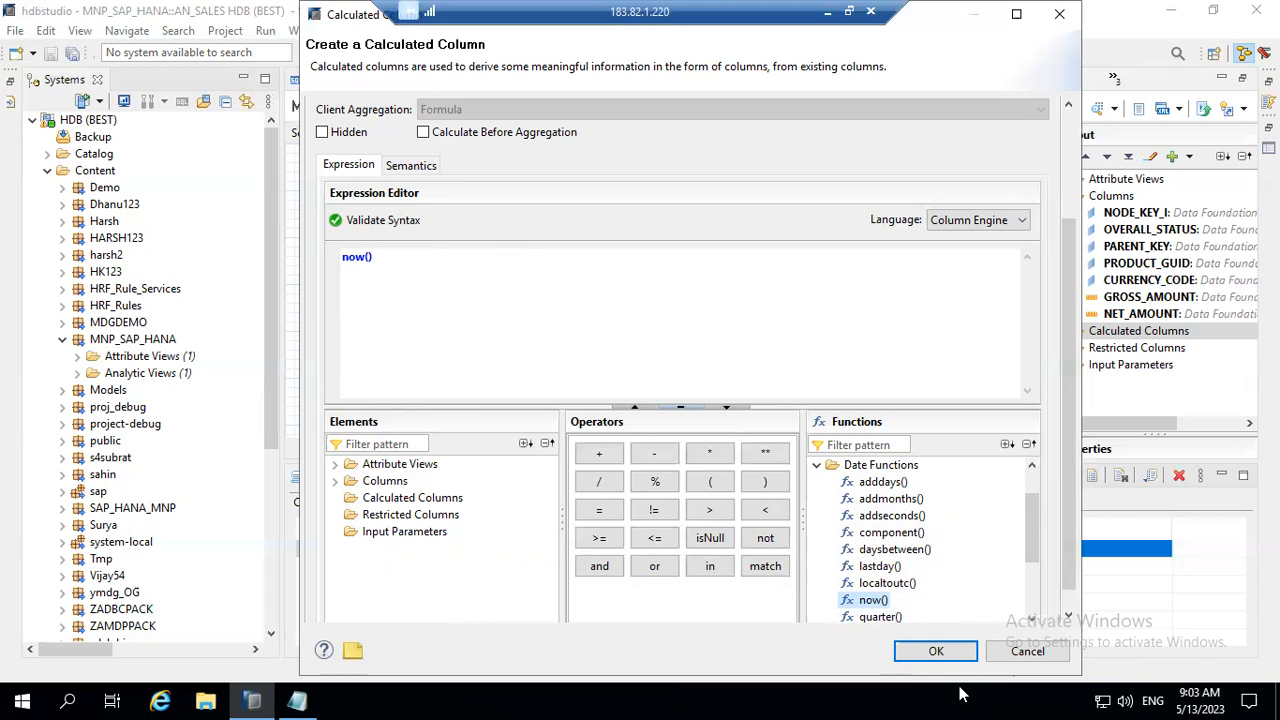
Step: Filter the expression editor's functions by "now", and clear the filter again
left_click(875, 444)
type("now")
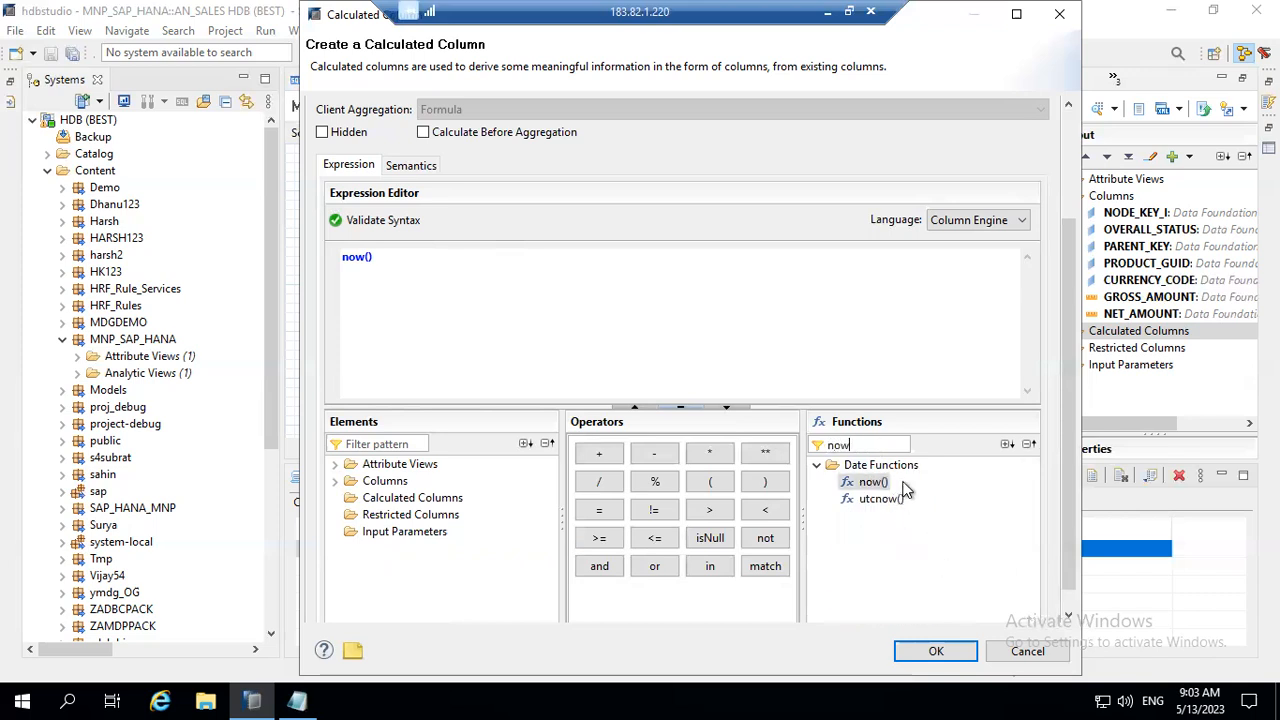
key("BackSpace")
key("BackSpace")
key("BackSpace")
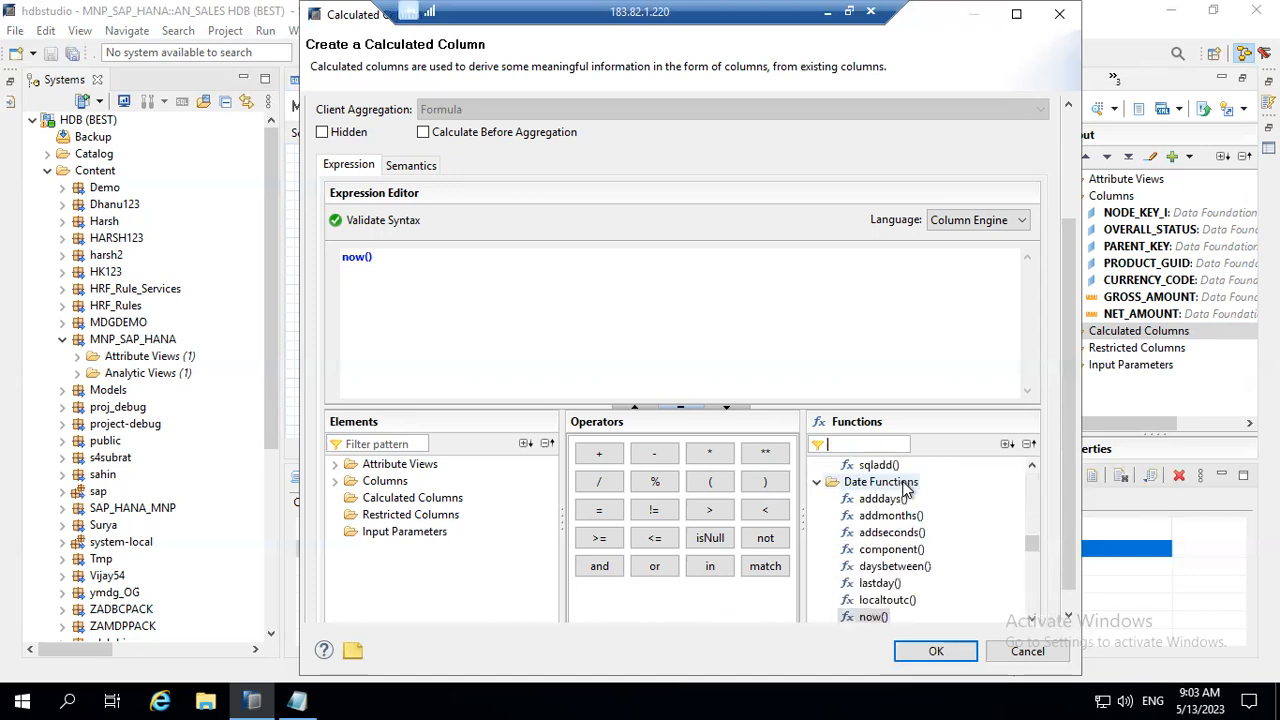
Step: Filter the expression editor's functions by "date", and clear the filter again
type("date")
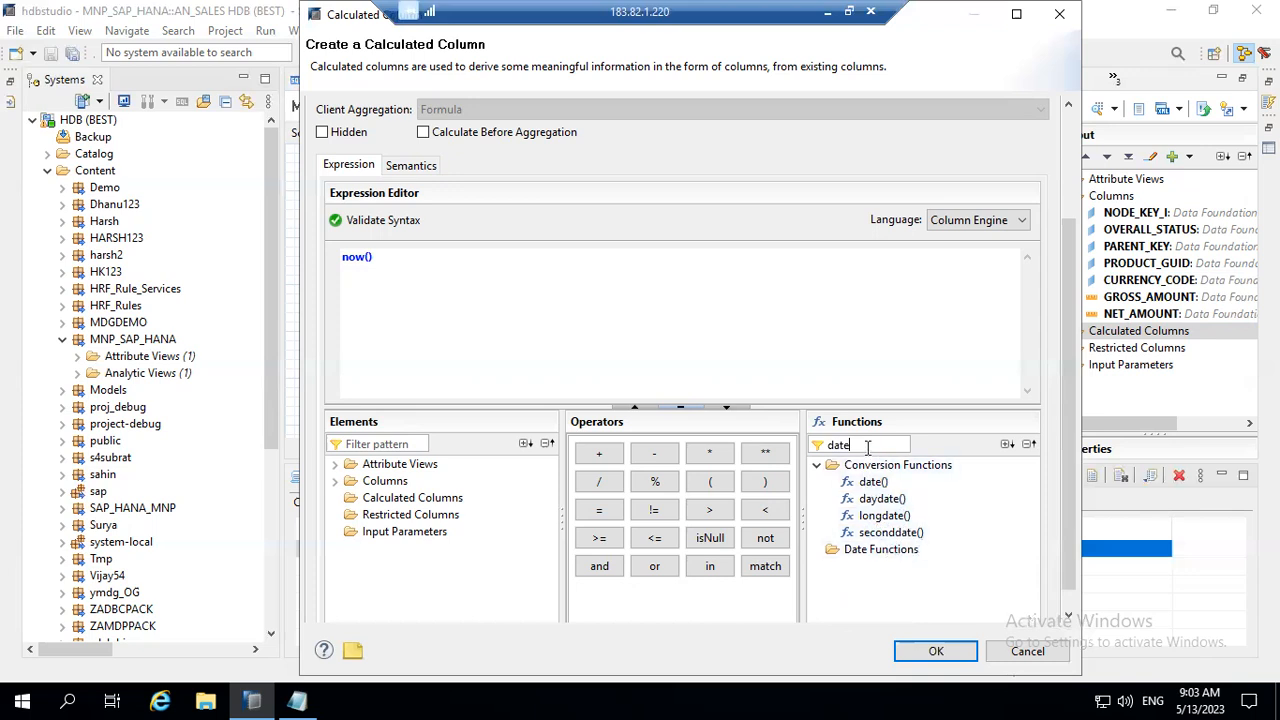
key("BackSpace")
key("BackSpace")
key("BackSpace")
key("BackSpace")
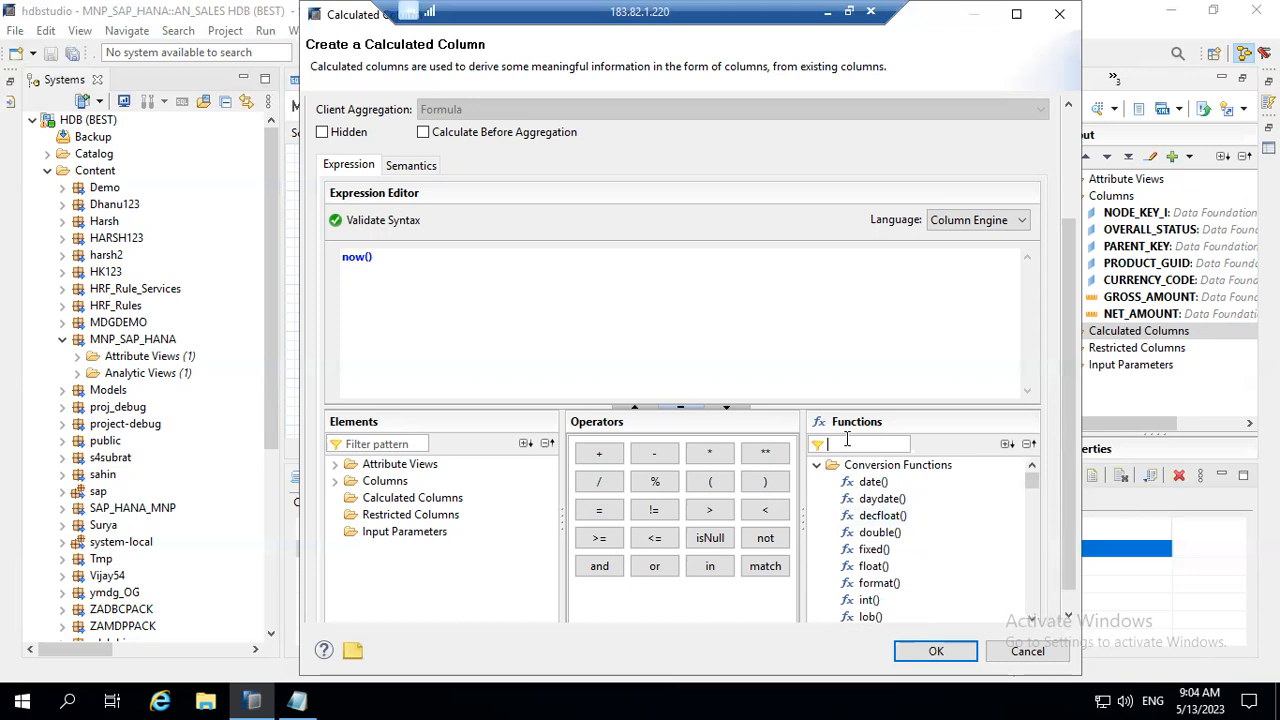
Step: Collapse the conversion functions and save the CURRENT_DATE calculated column with the expression now()
left_click(817, 466)
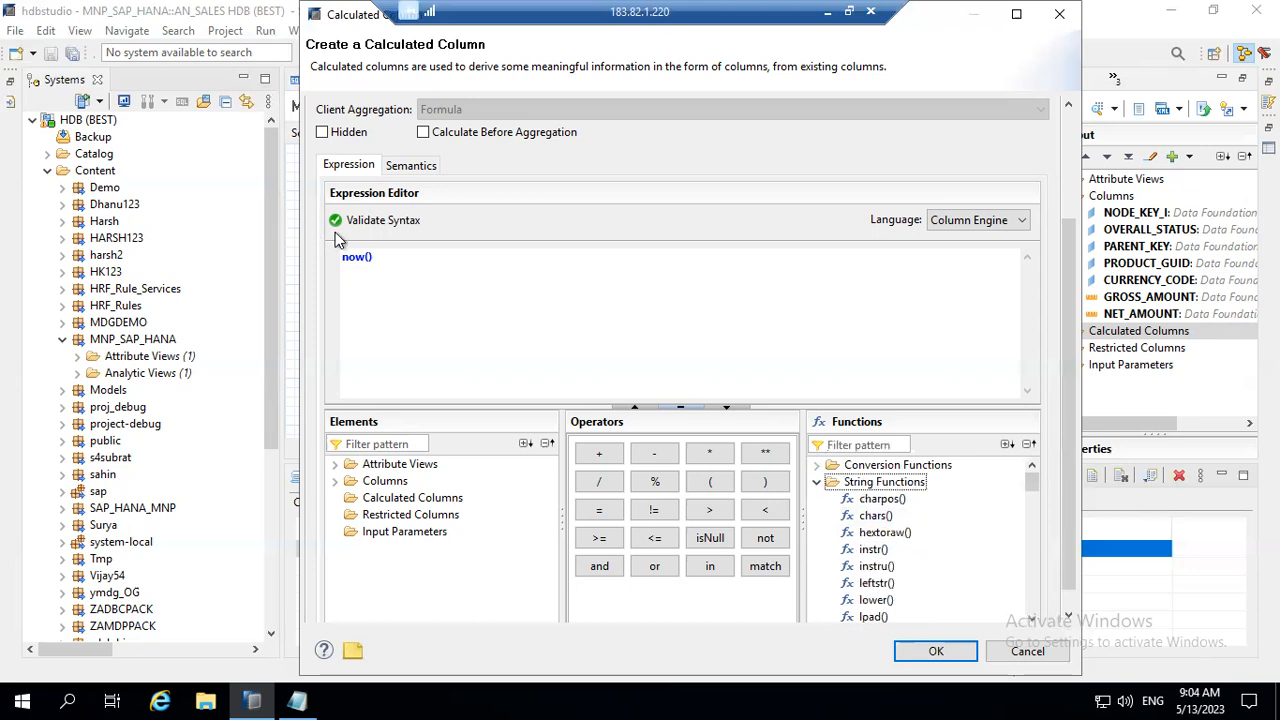
left_click(357, 257)
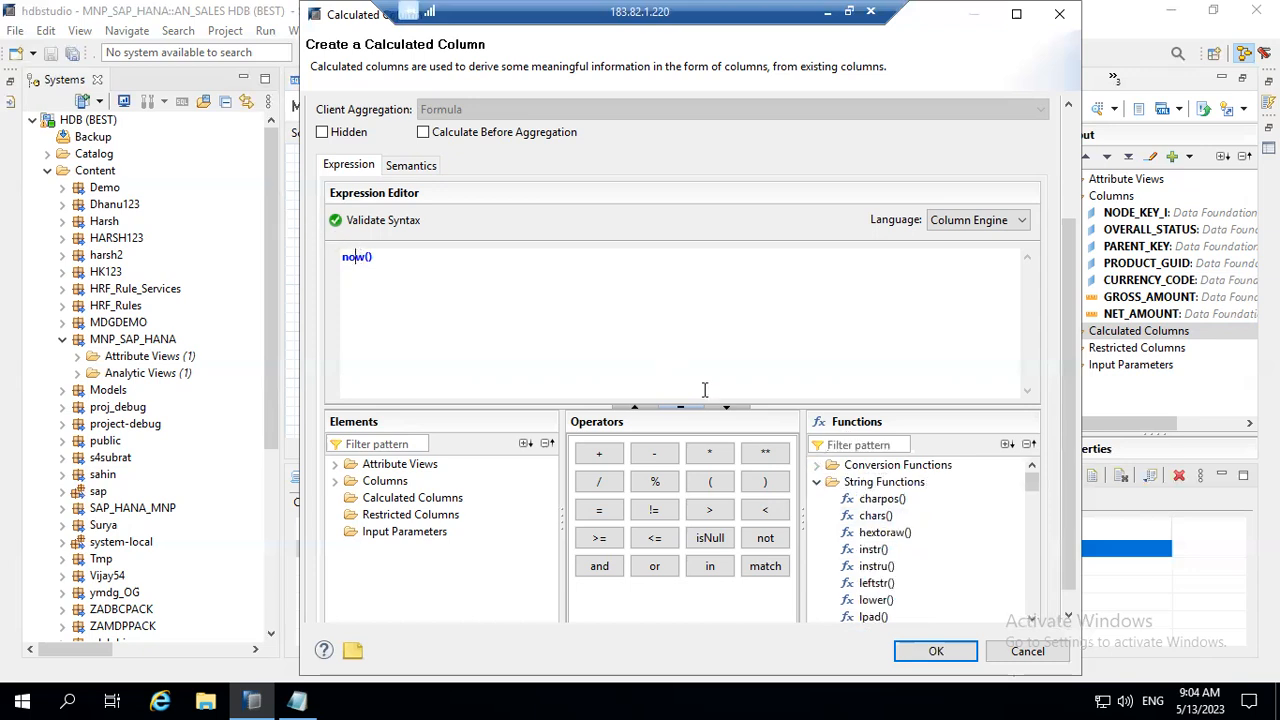
left_click(932, 651)
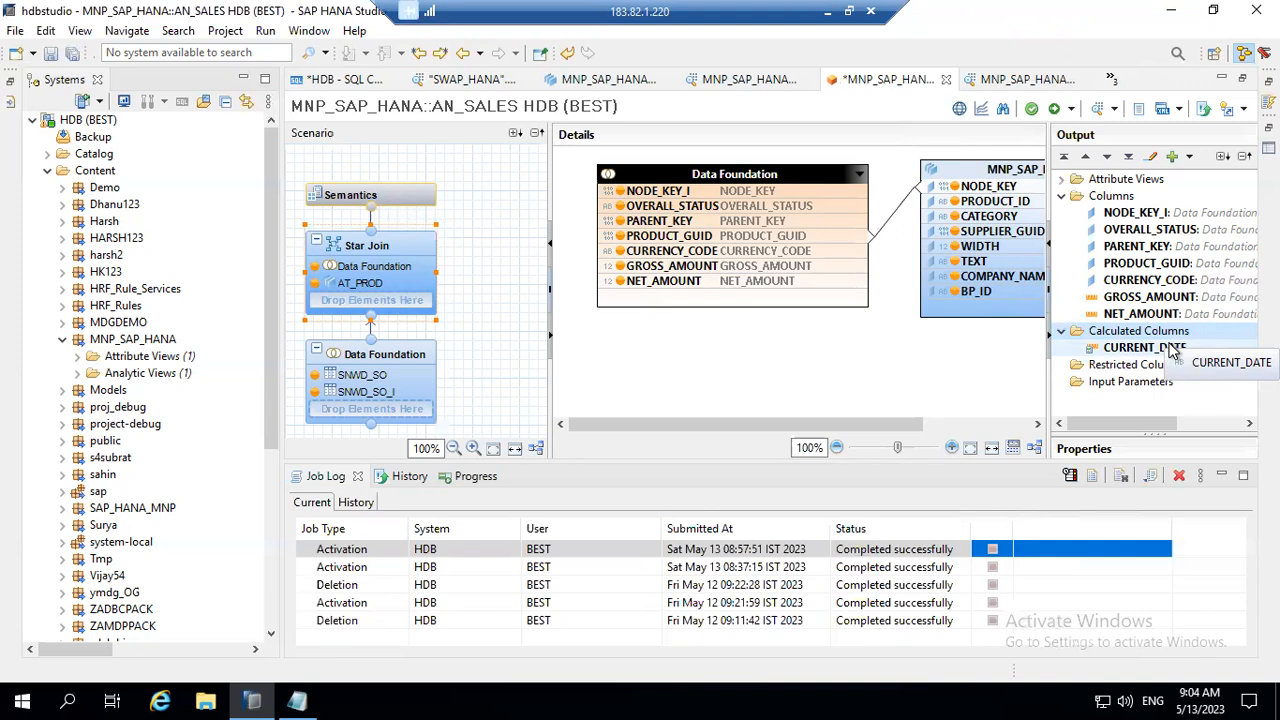
Step: Start a new restricted column in the Star Join output, with CONV_AMT as its name and label, based on GROSS_AMOUNT
left_click(1131, 367)
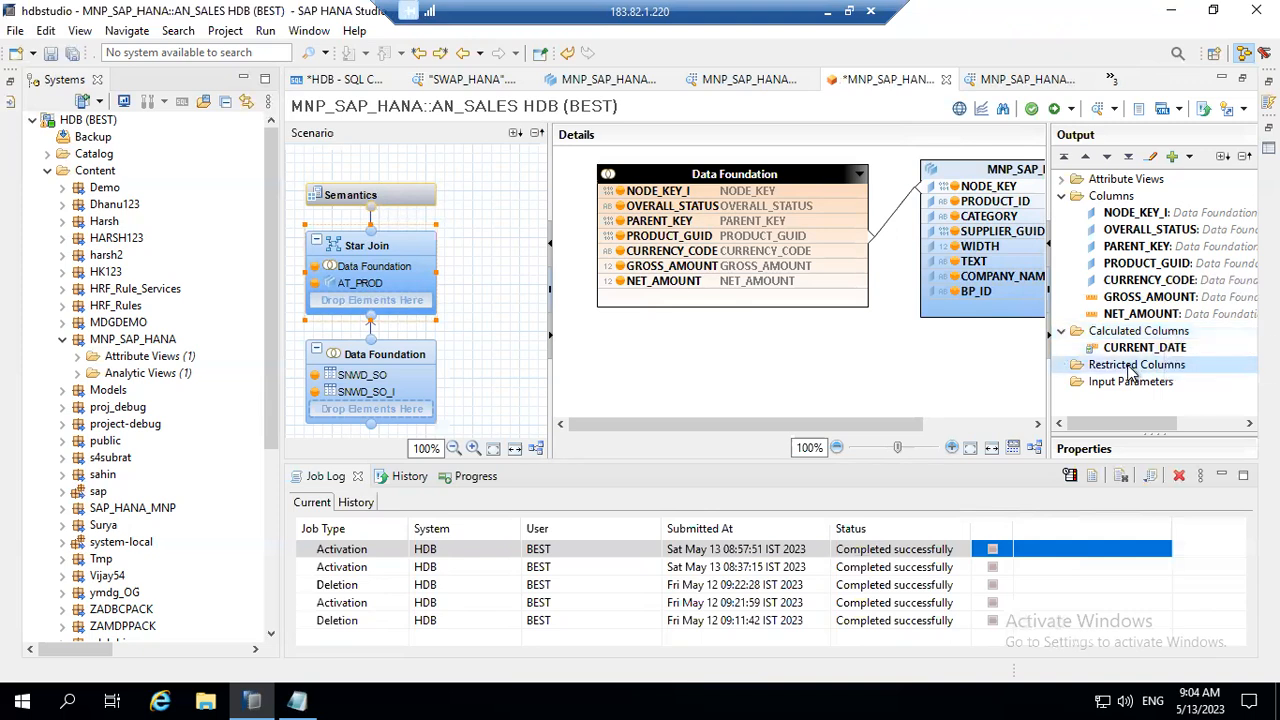
right_click(1131, 367)
left_click(1133, 376)
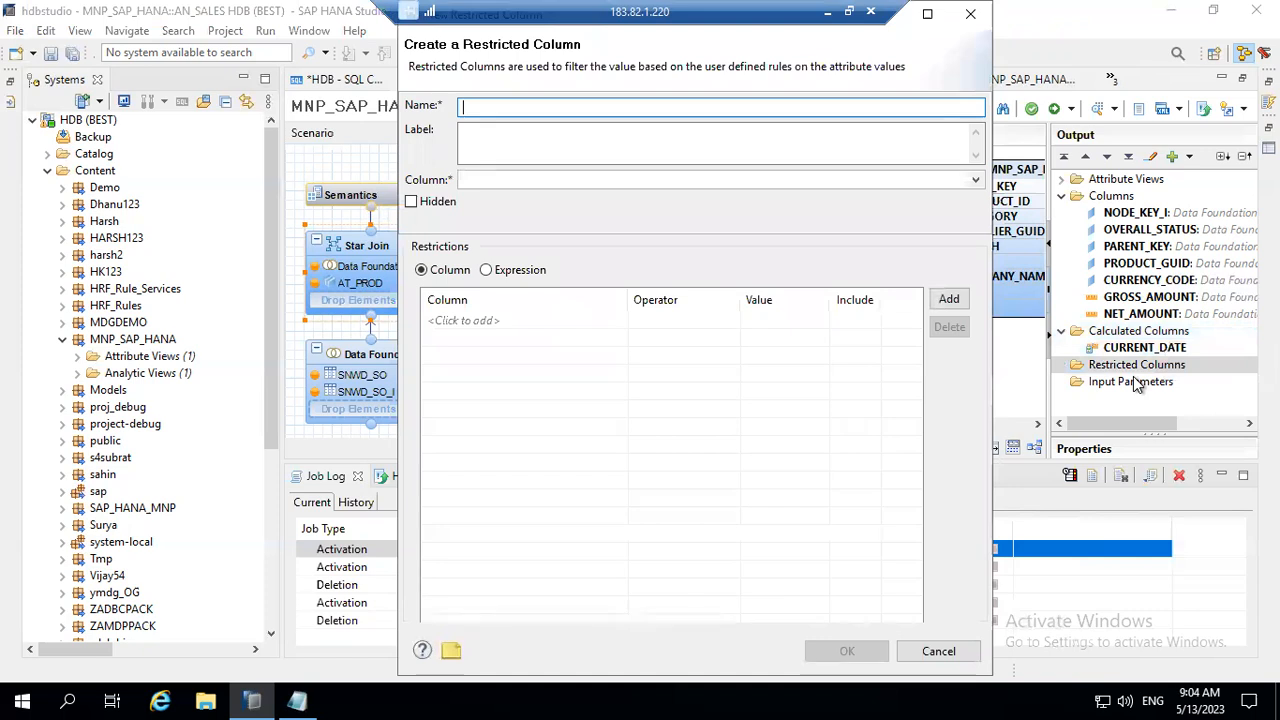
type("CONV_AMT")
key("Tab")
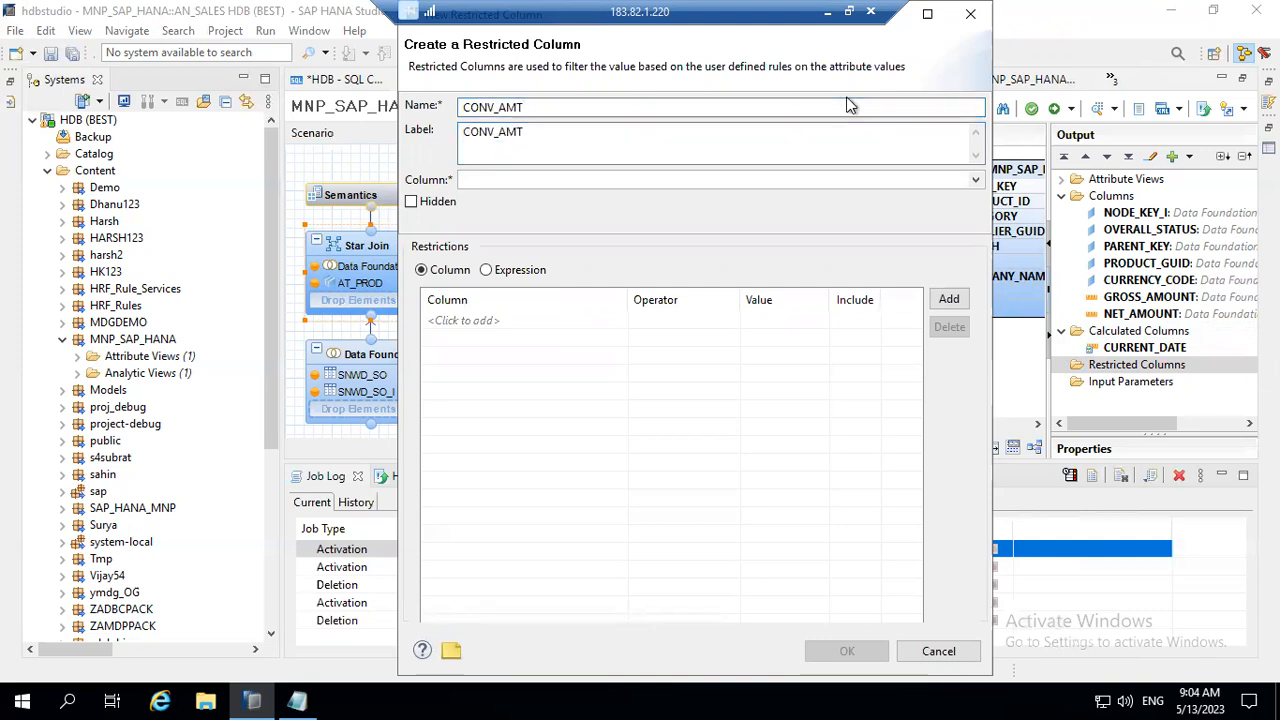
left_click(608, 180)
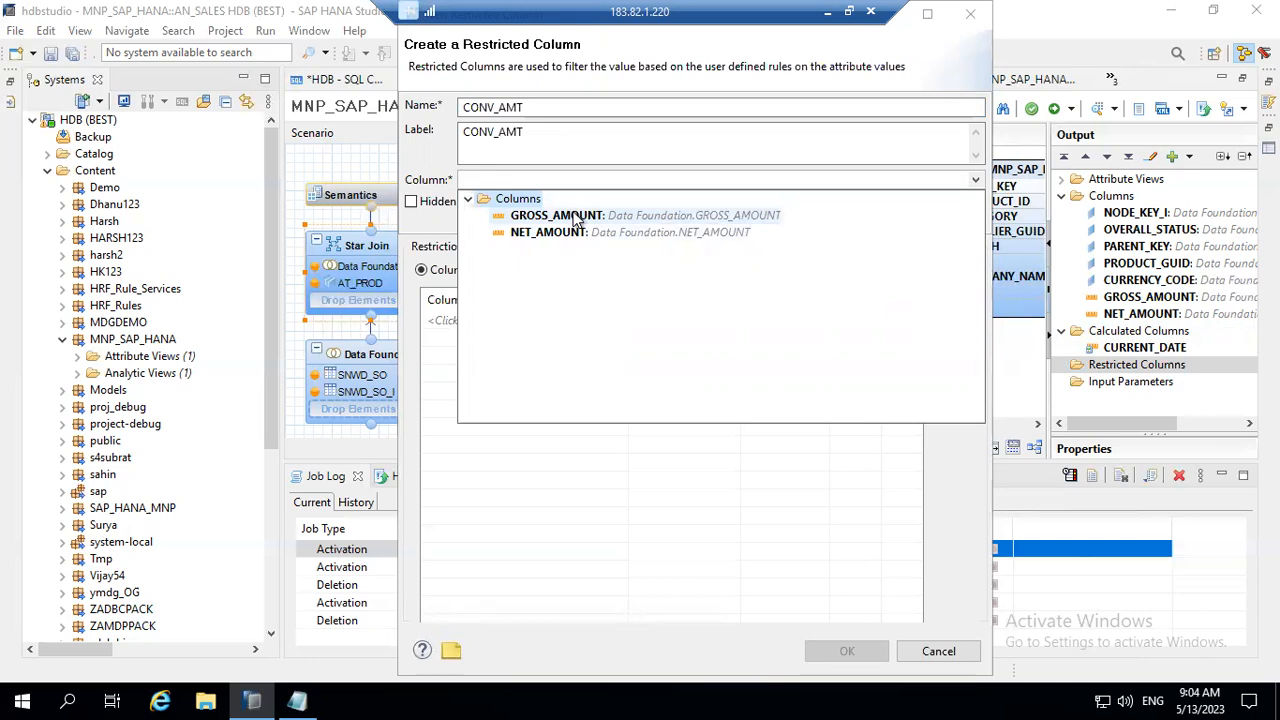
left_click(575, 216)
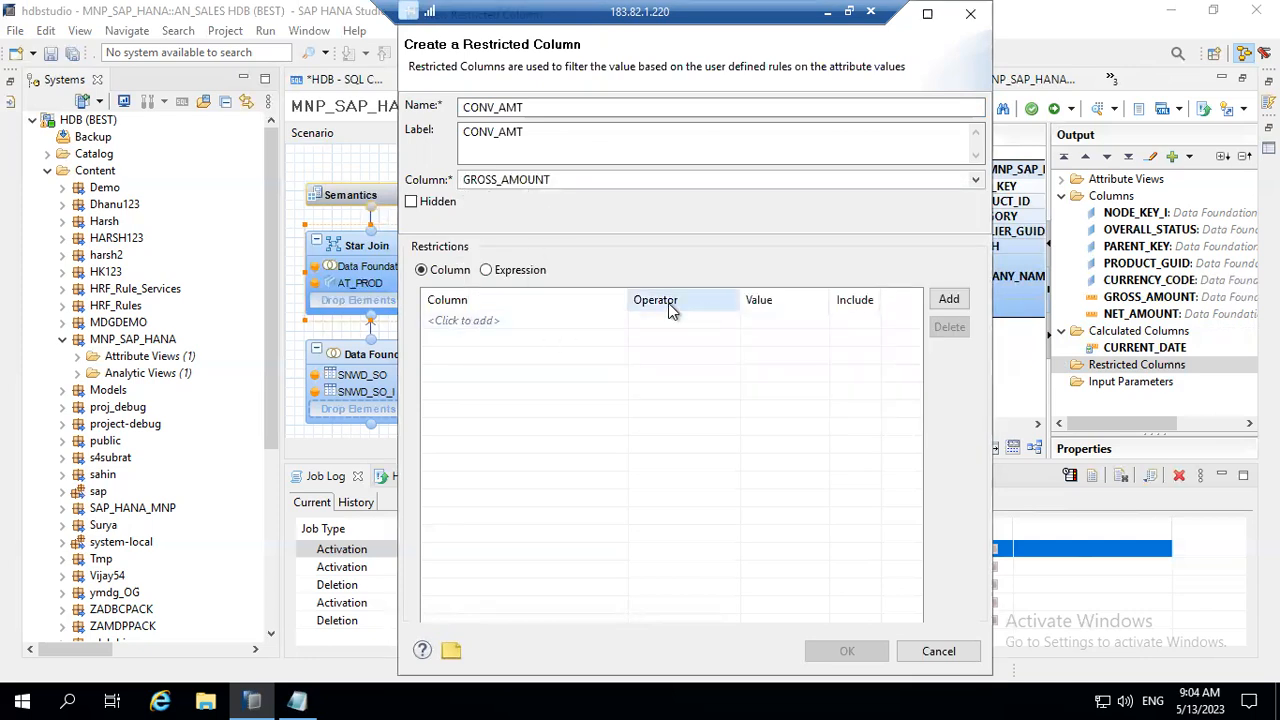
Step: Add a column restriction on the CATEGORY attribute of AT_PROD, with the operator Equal
left_click(950, 302)
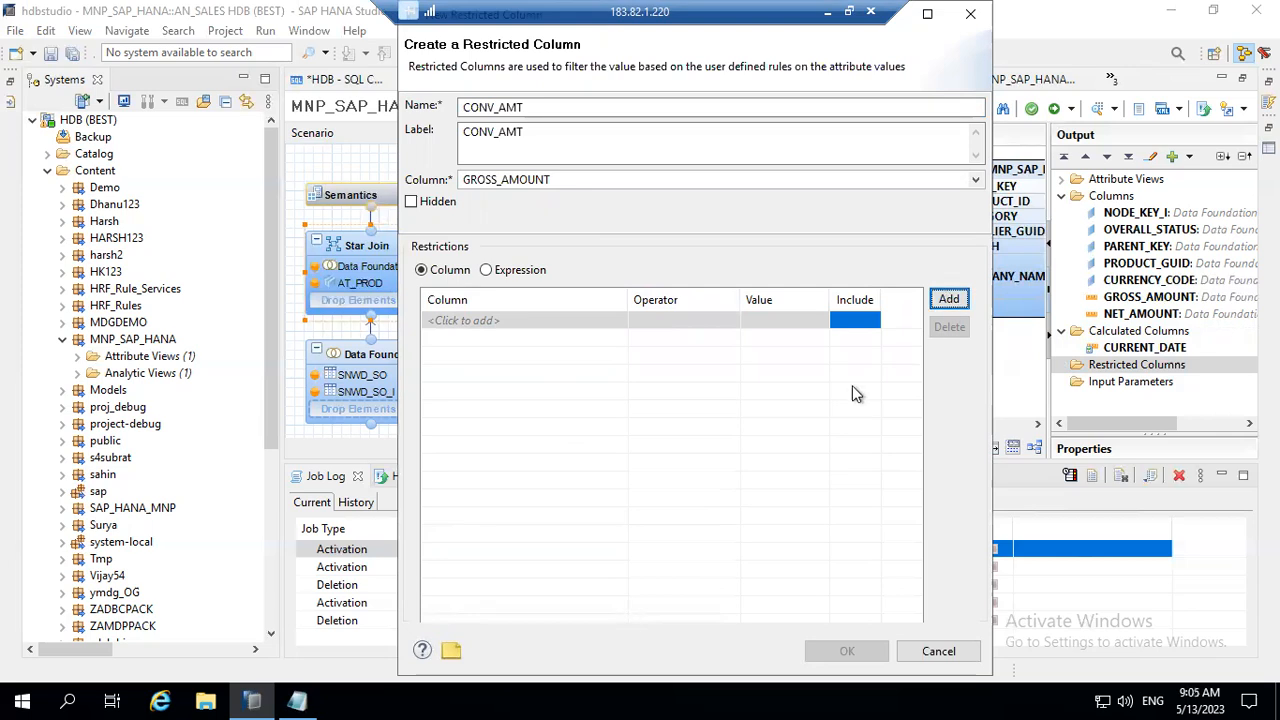
left_click(582, 322)
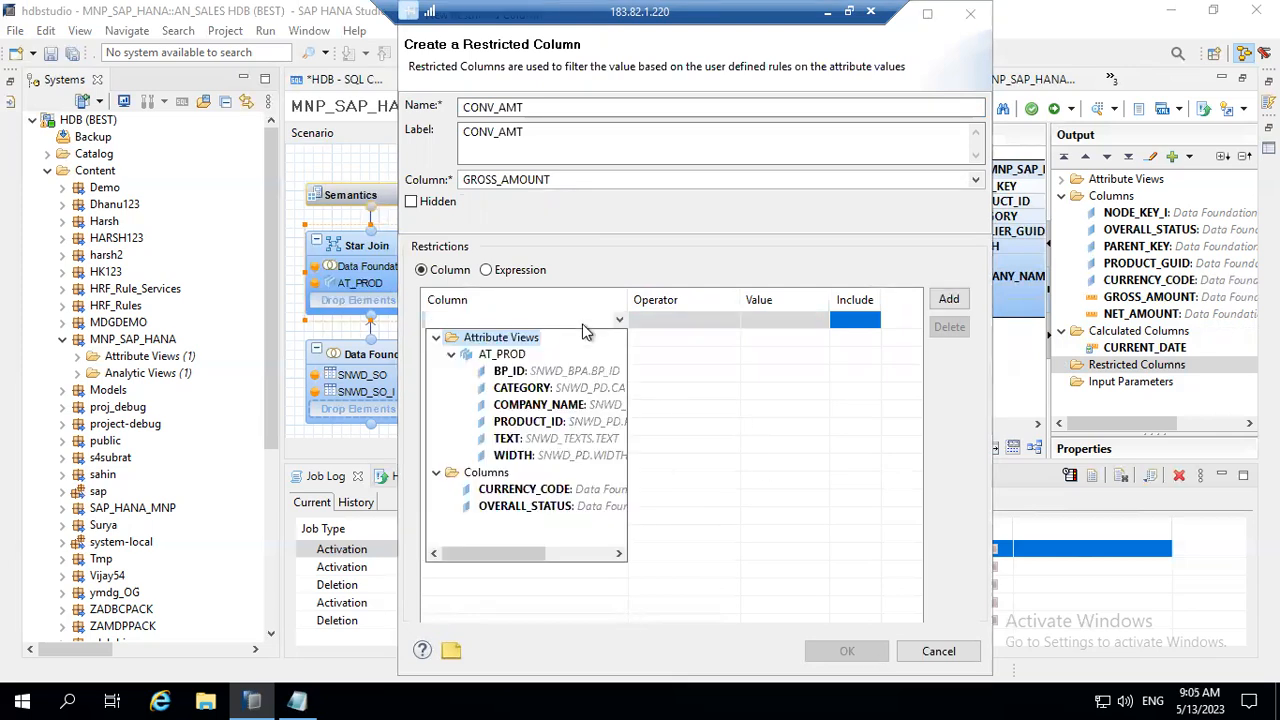
left_click(553, 389)
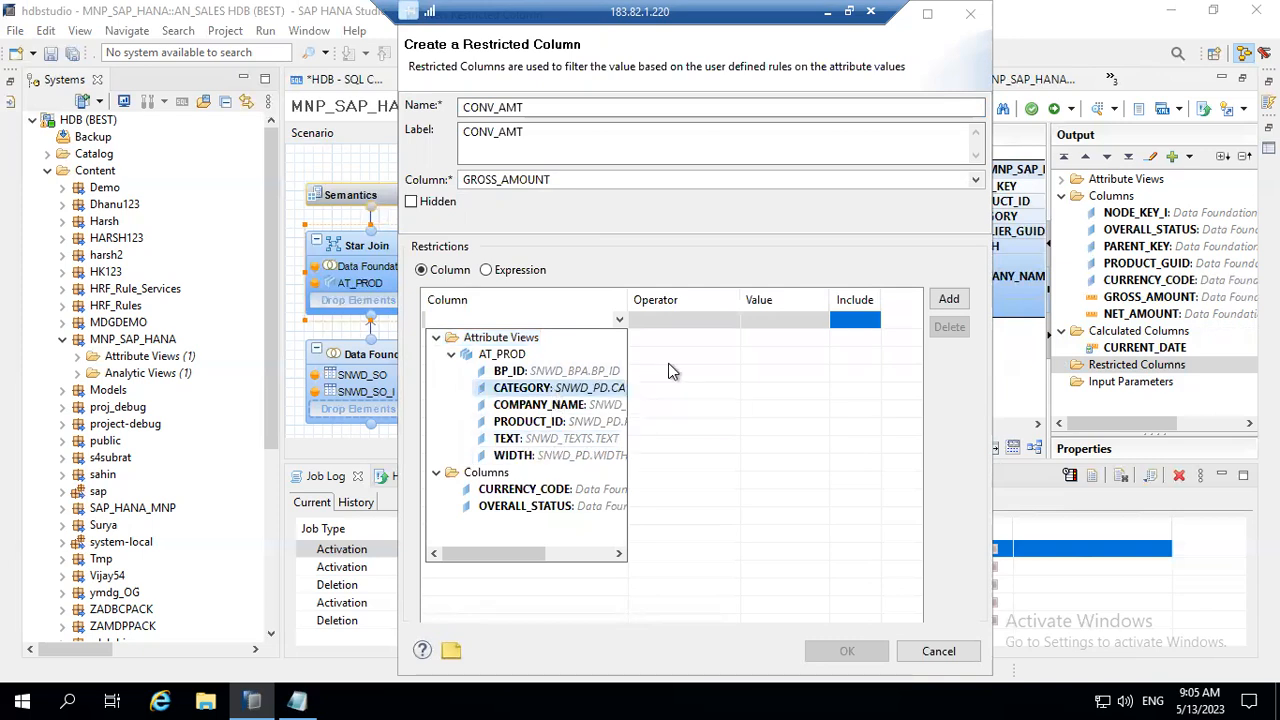
double_click(567, 390)
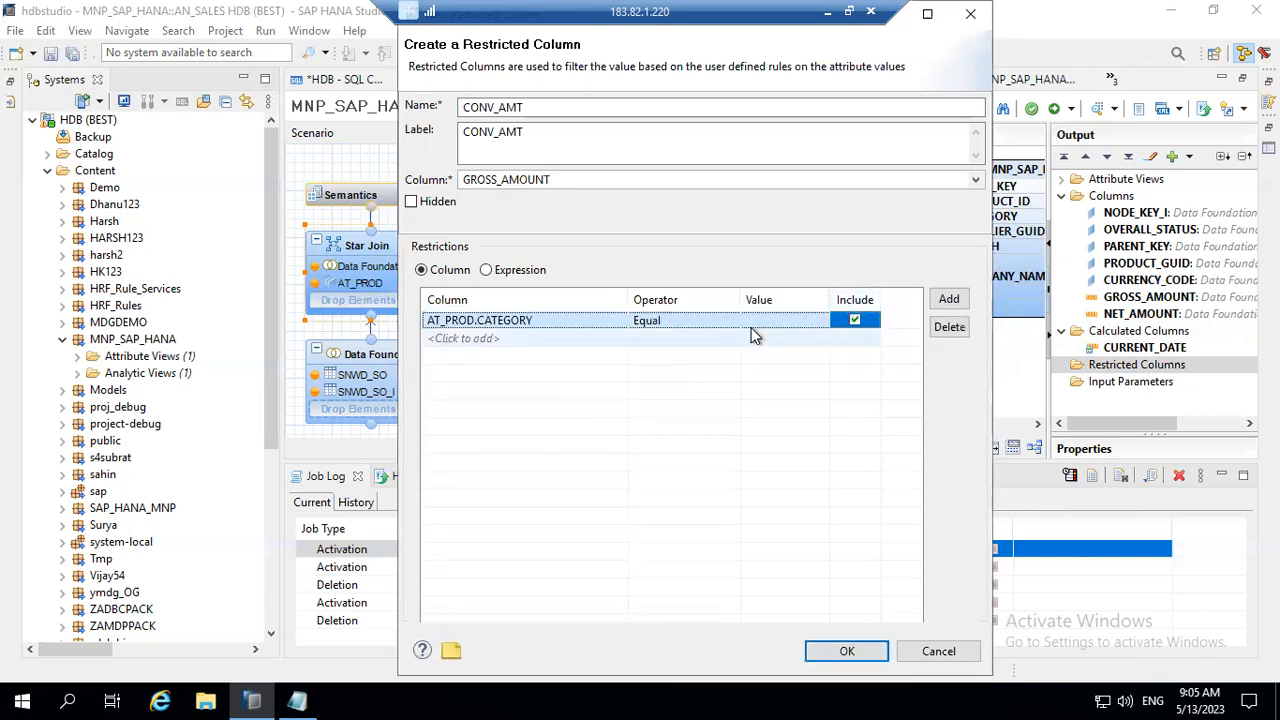
Step: Set the category restriction's value to Notebooks and save the CONV_AMT restricted column
left_click(810, 324)
left_click(818, 321)
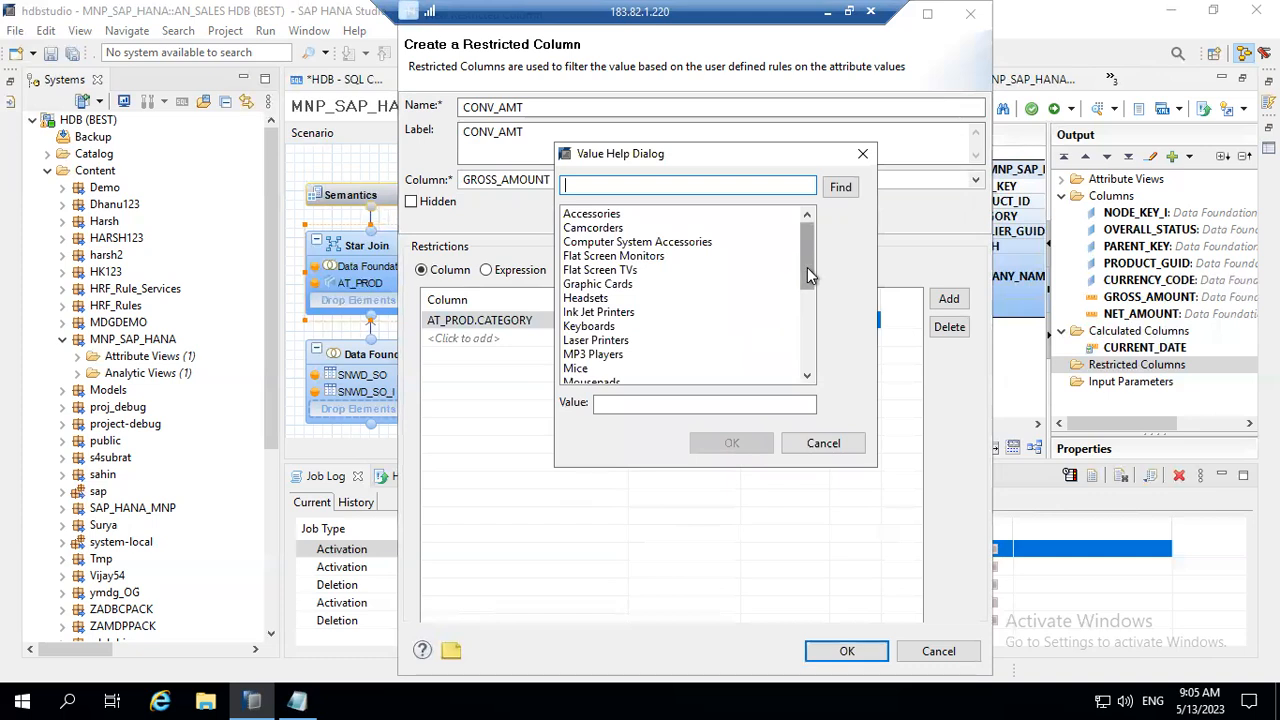
left_click_drag(808, 274, 818, 321)
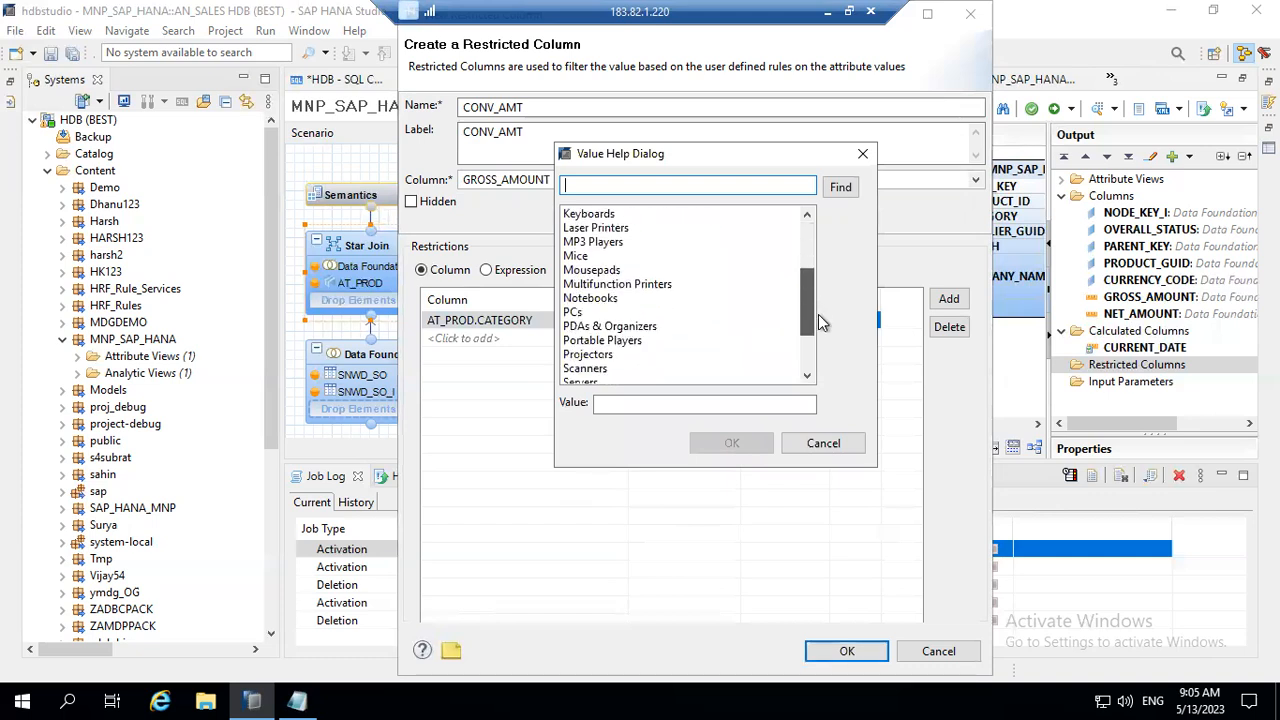
left_click_drag(818, 321, 805, 260)
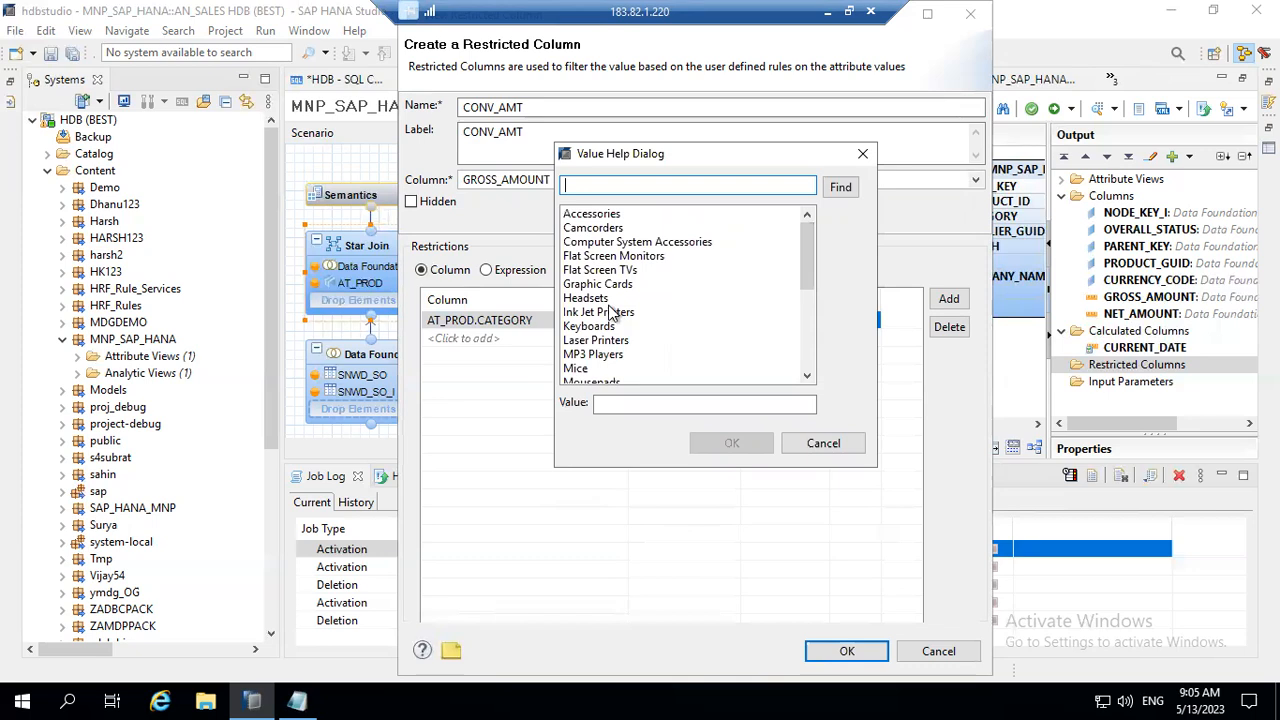
left_click_drag(807, 268, 810, 290)
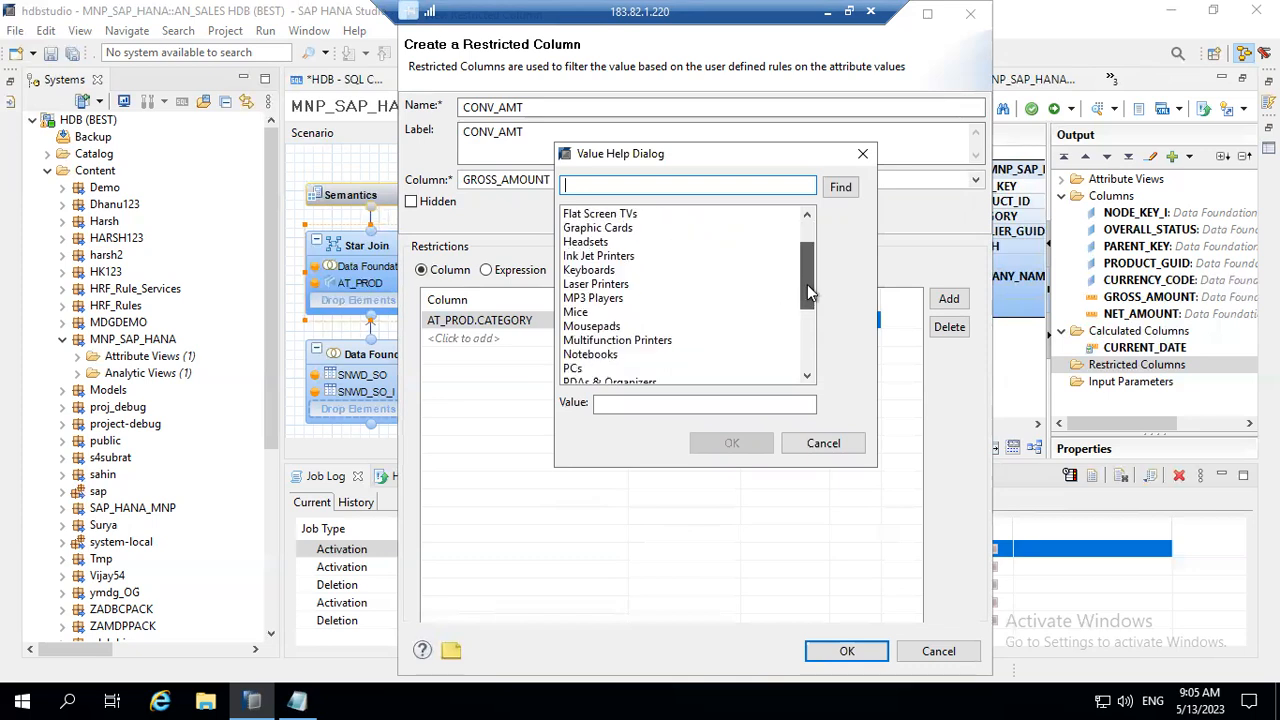
left_click(588, 356)
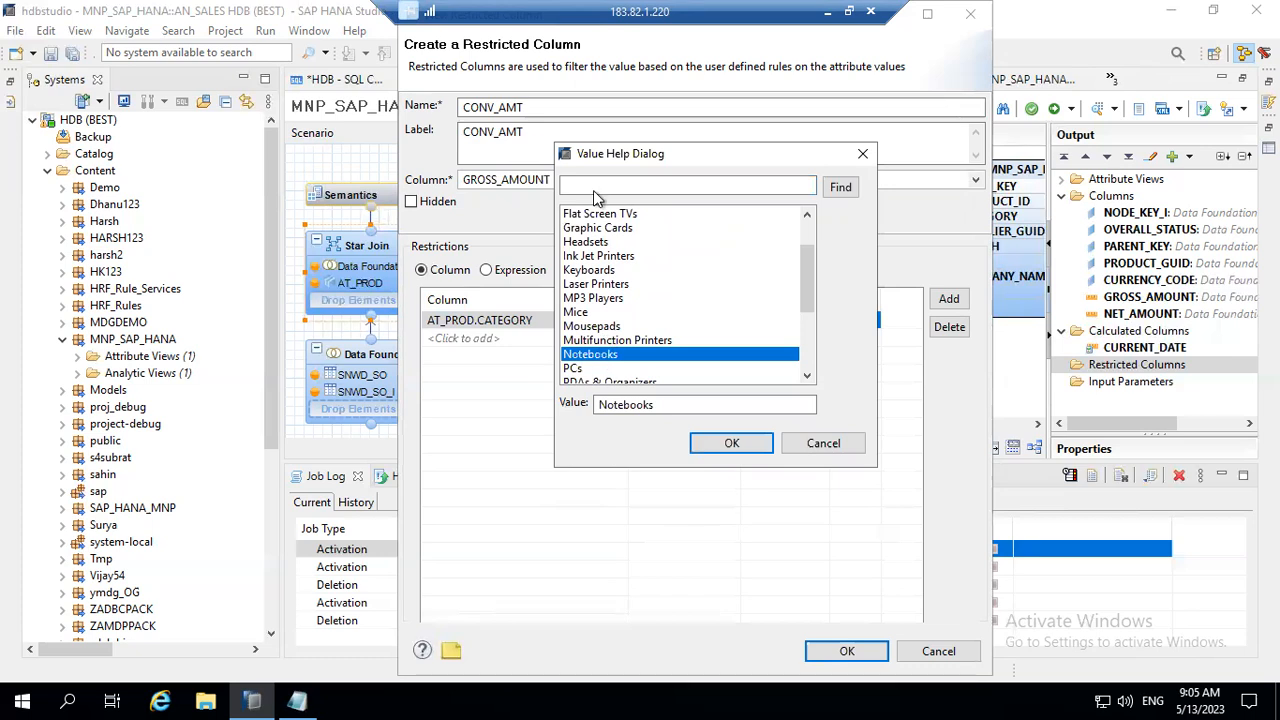
left_click(732, 443)
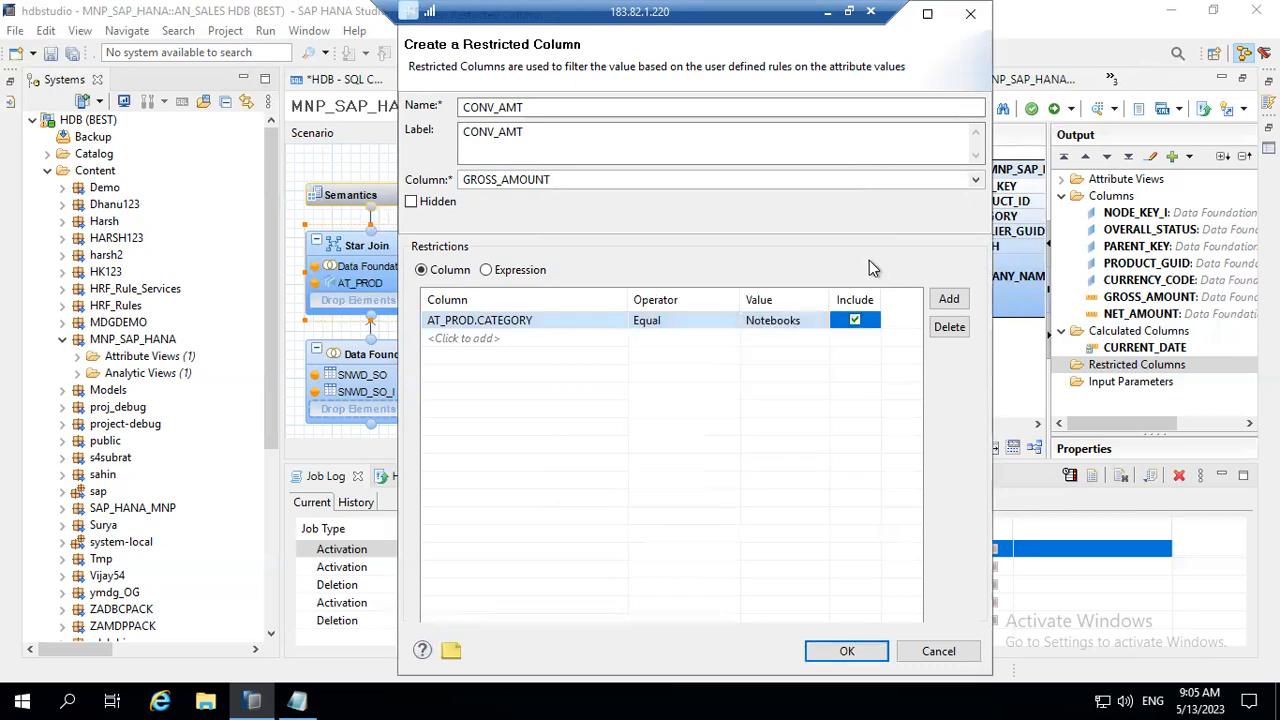
left_click(955, 298)
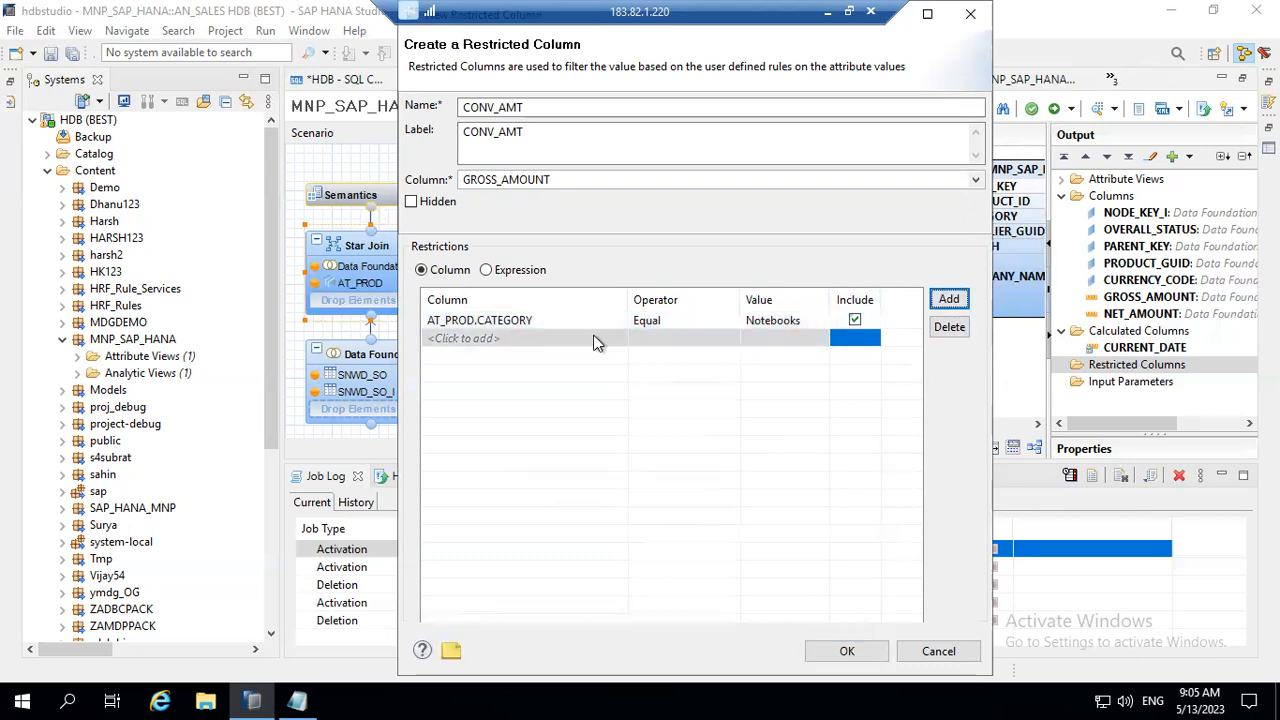
left_click(846, 652)
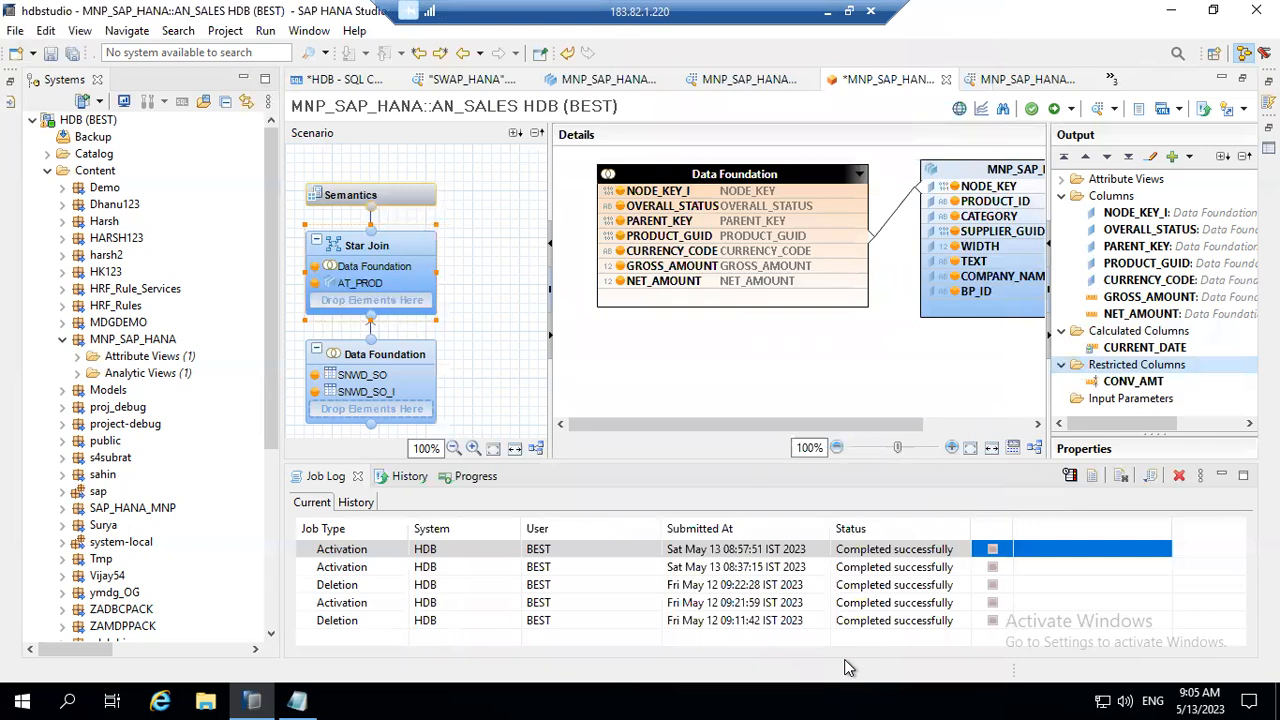
Step: Save and activate the AN_SALES analytic view, and select its newest activation entry in the job log
left_click(1070, 108)
left_click(1079, 134)
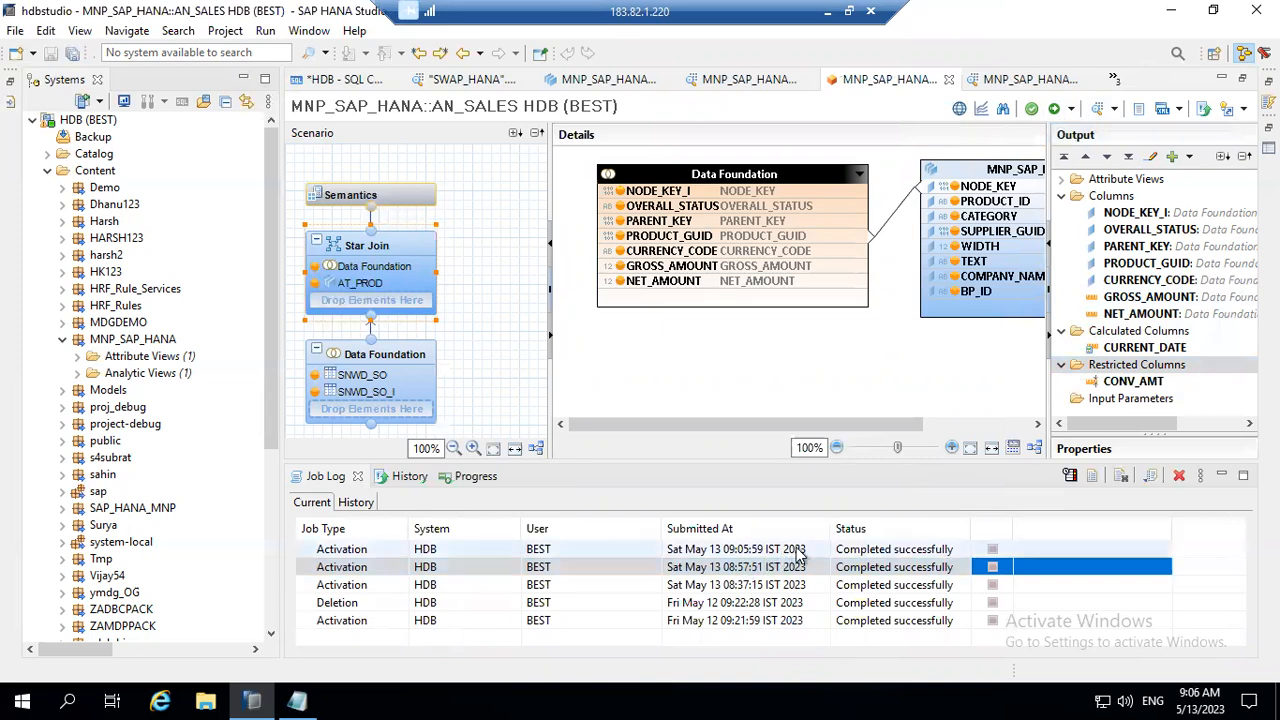
left_click(891, 549)
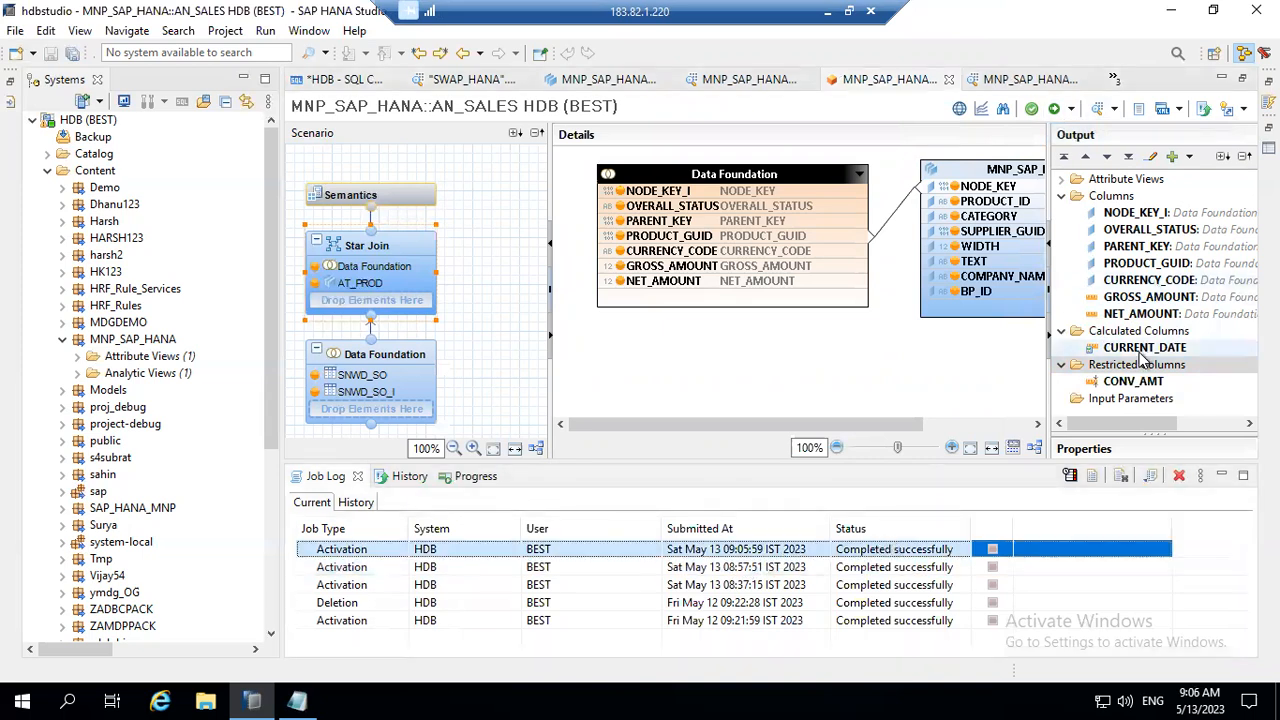
Step: Open the data preview of AN_SALES and look through the columns of its raw data, including CURRENT_DATE and CONV_AMT
left_click(1120, 110)
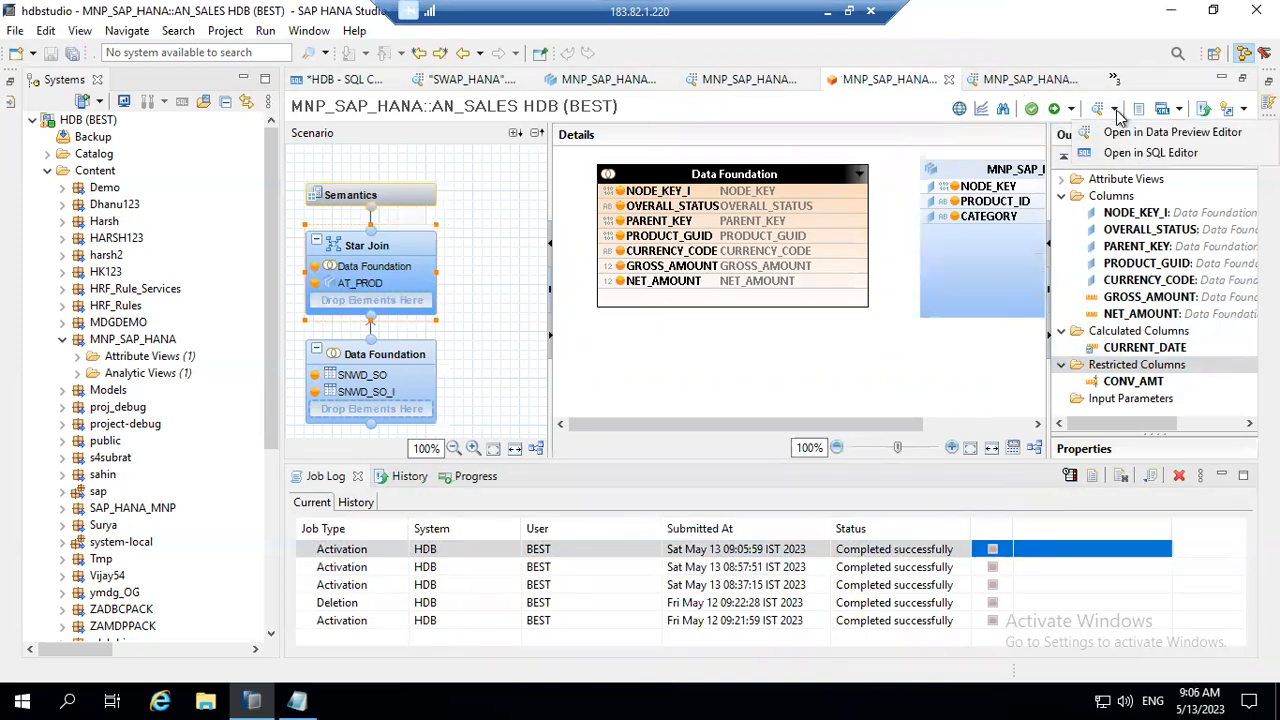
left_click(1124, 133)
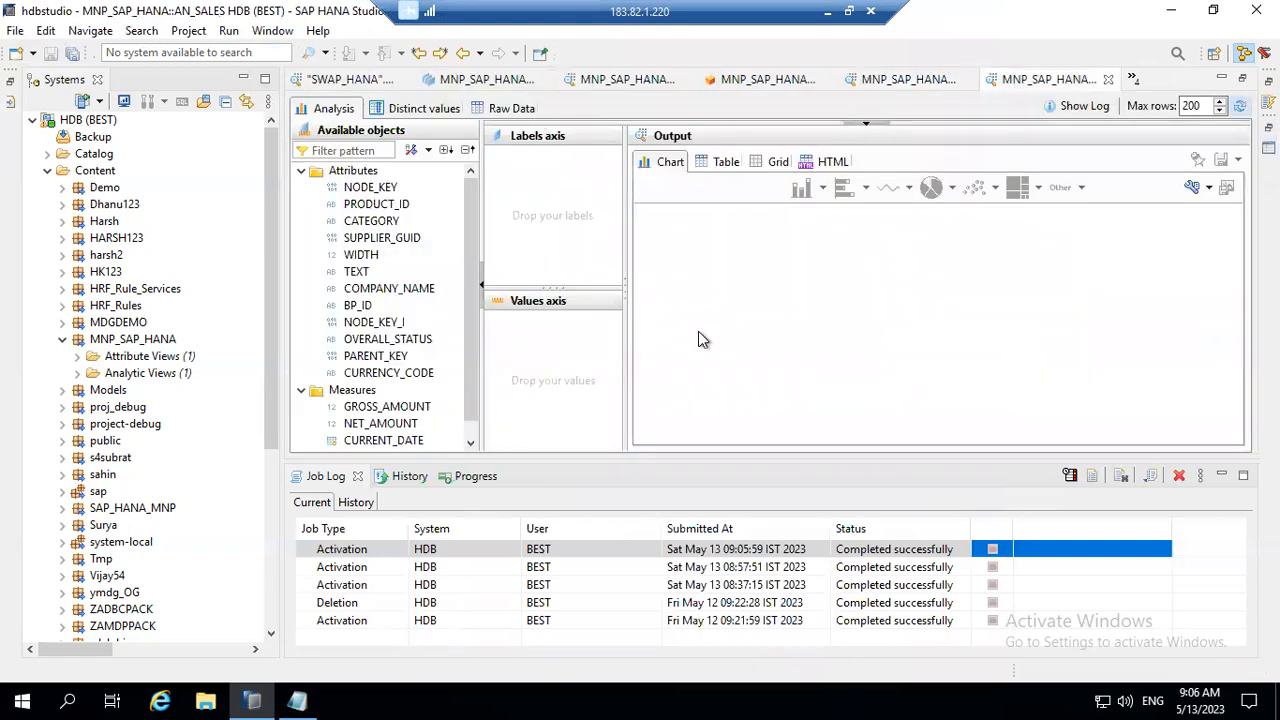
left_click(514, 108)
left_click_drag(704, 440, 1214, 440)
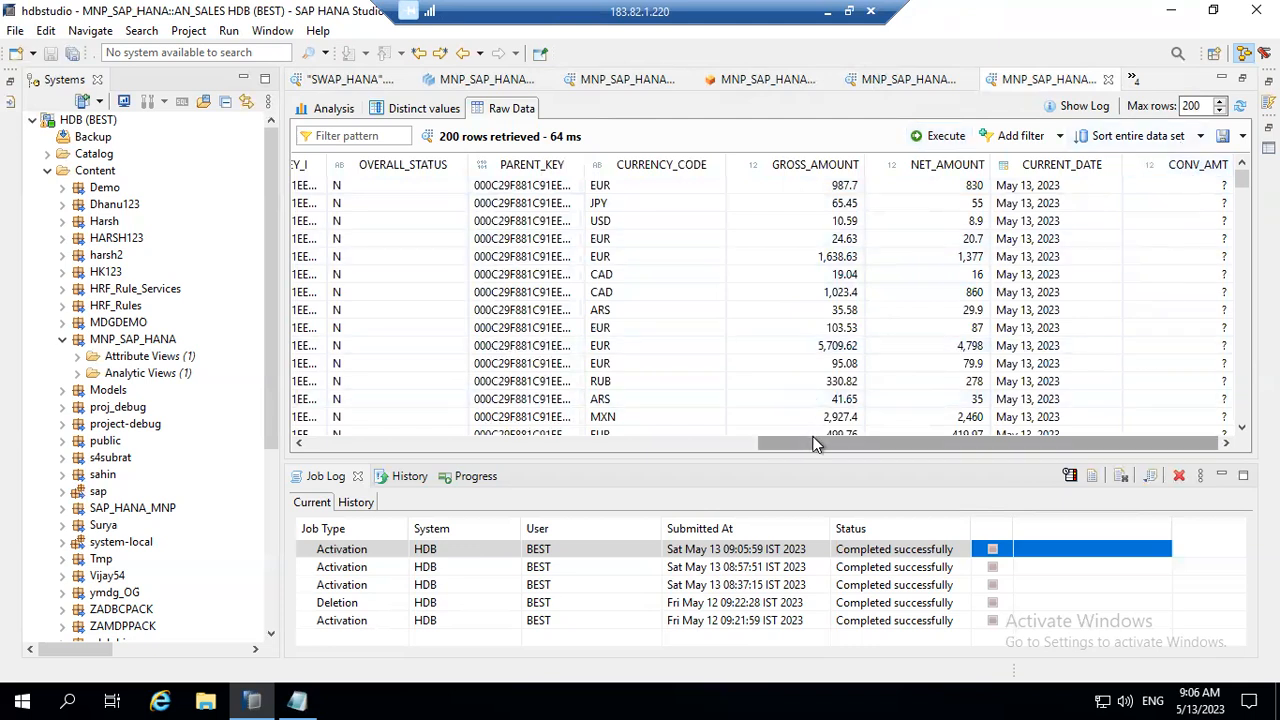
left_click_drag(897, 442, 648, 453)
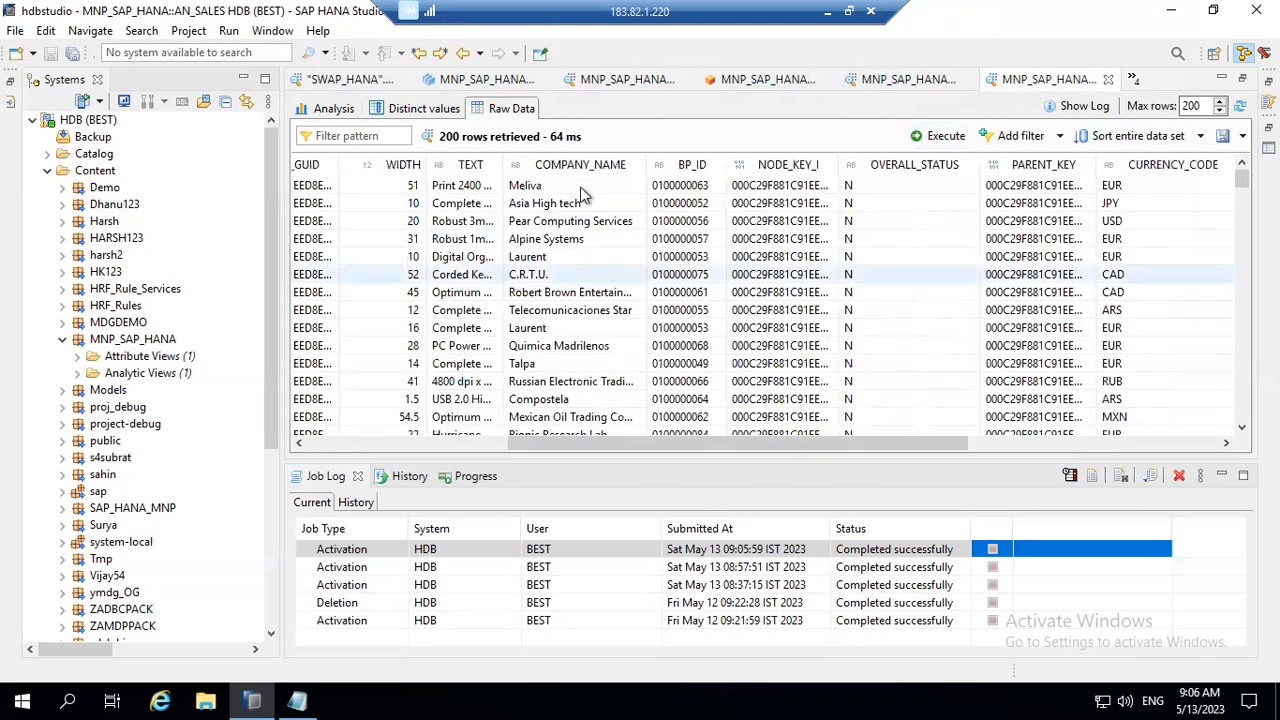
left_click_drag(648, 438, 430, 440)
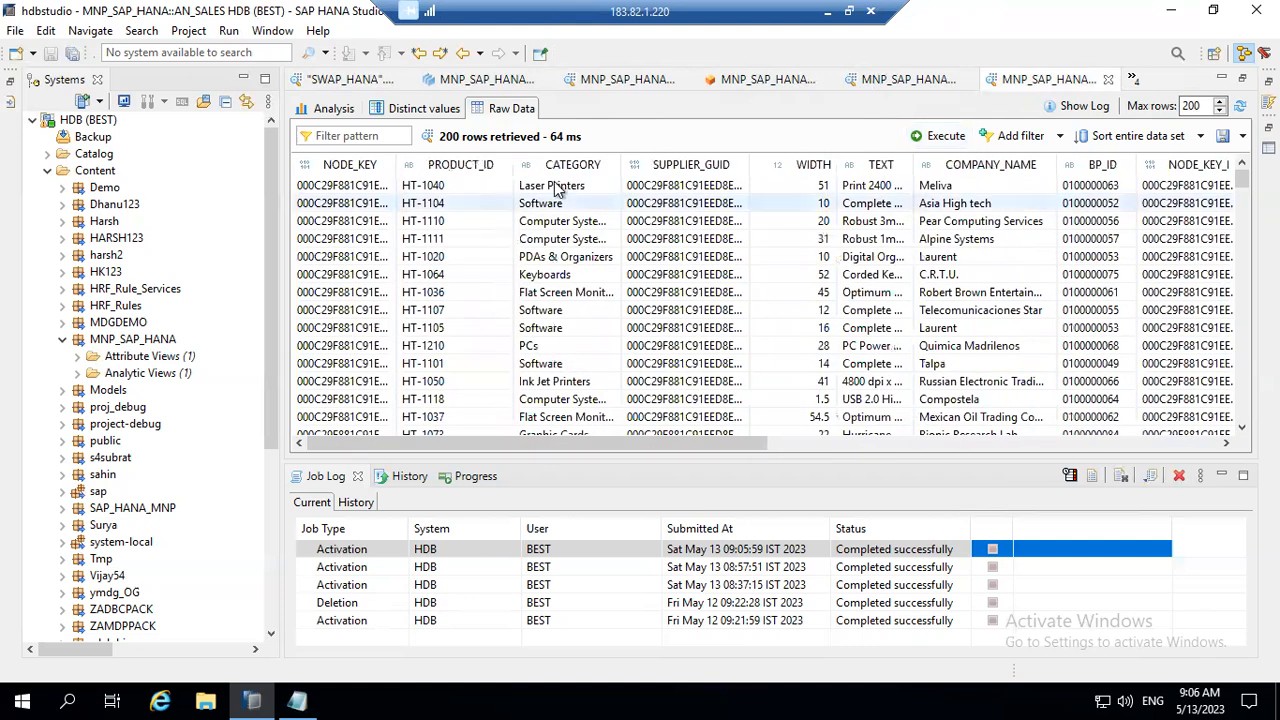
Step: Find rows with the category Notebooks in the raw data, and compare their CONV_AMT with GROSS_AMOUNT
left_click(584, 418)
key("Page_Down")
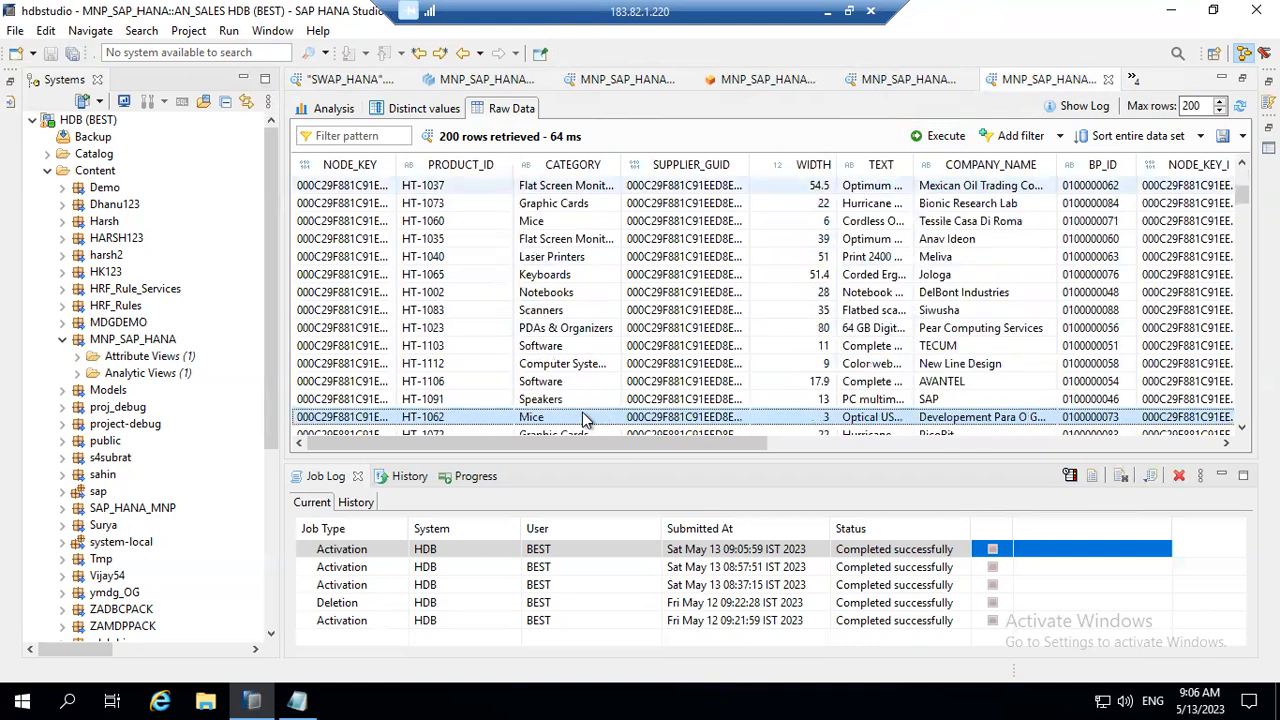
key("Page_Down")
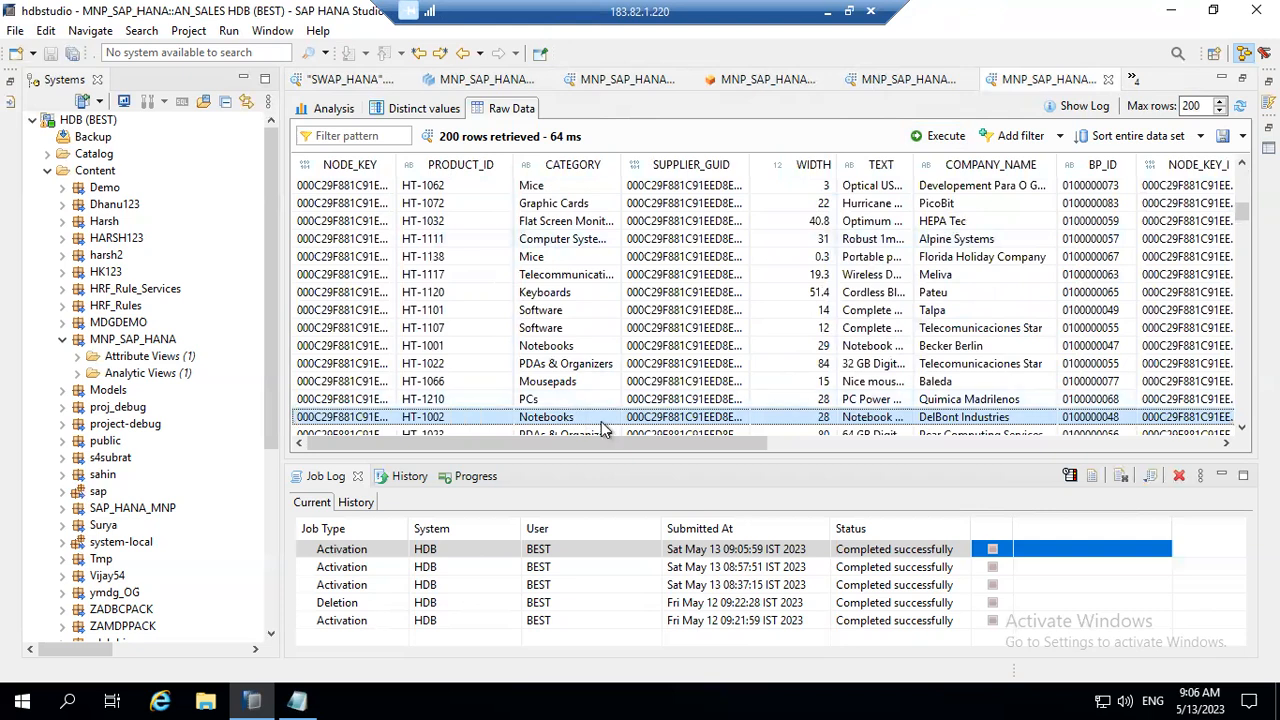
left_click_drag(728, 445, 1203, 479)
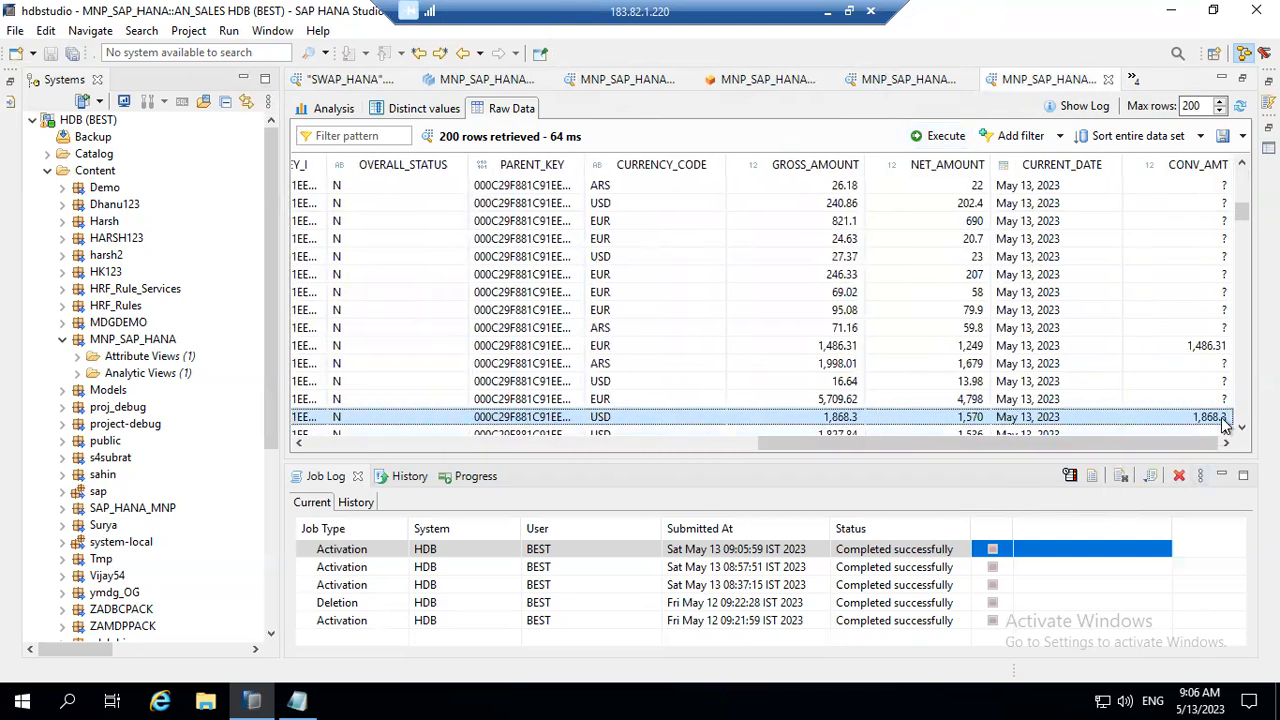
left_click(1205, 345)
left_click_drag(1133, 443, 650, 495)
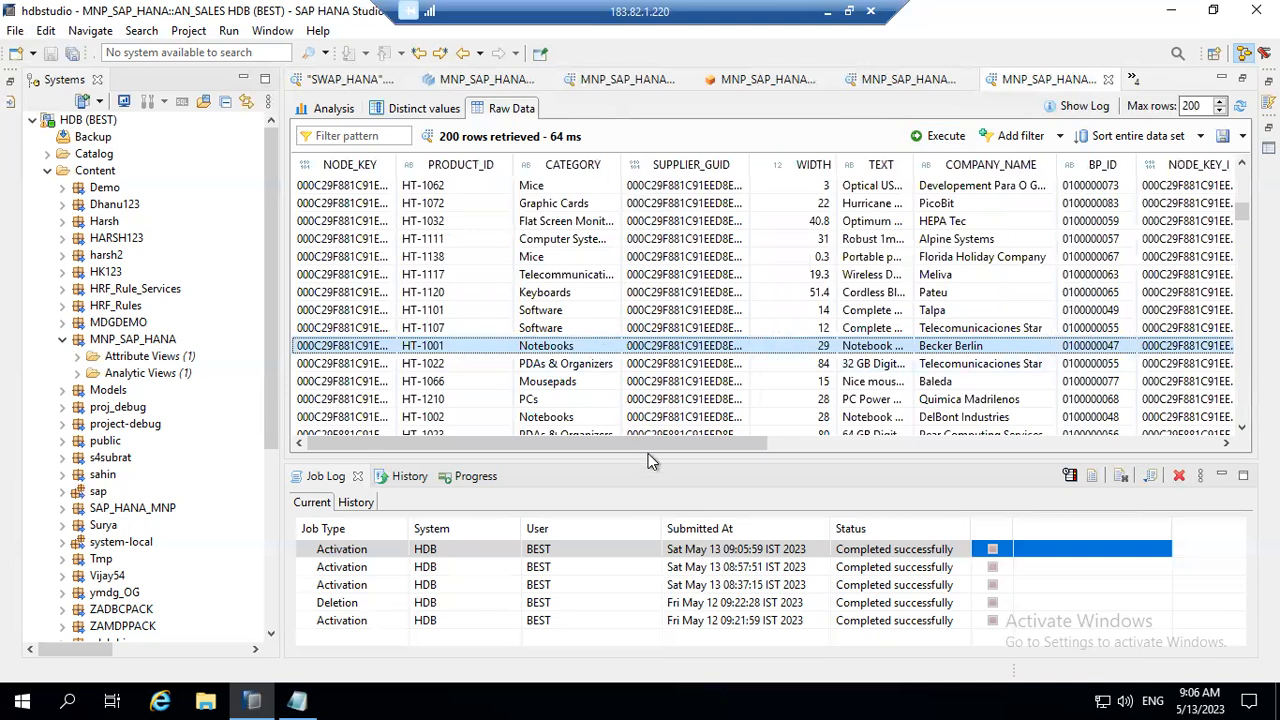
left_click_drag(640, 440, 1155, 470)
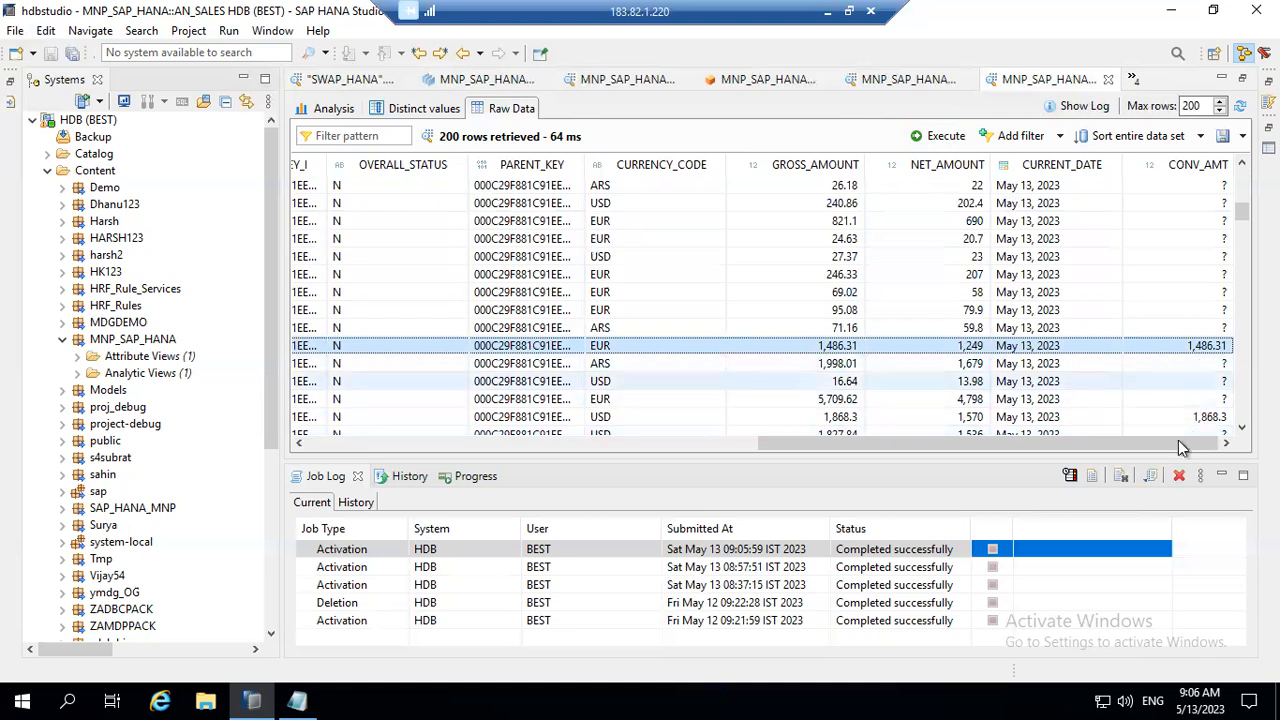
left_click_drag(1176, 443, 1200, 453)
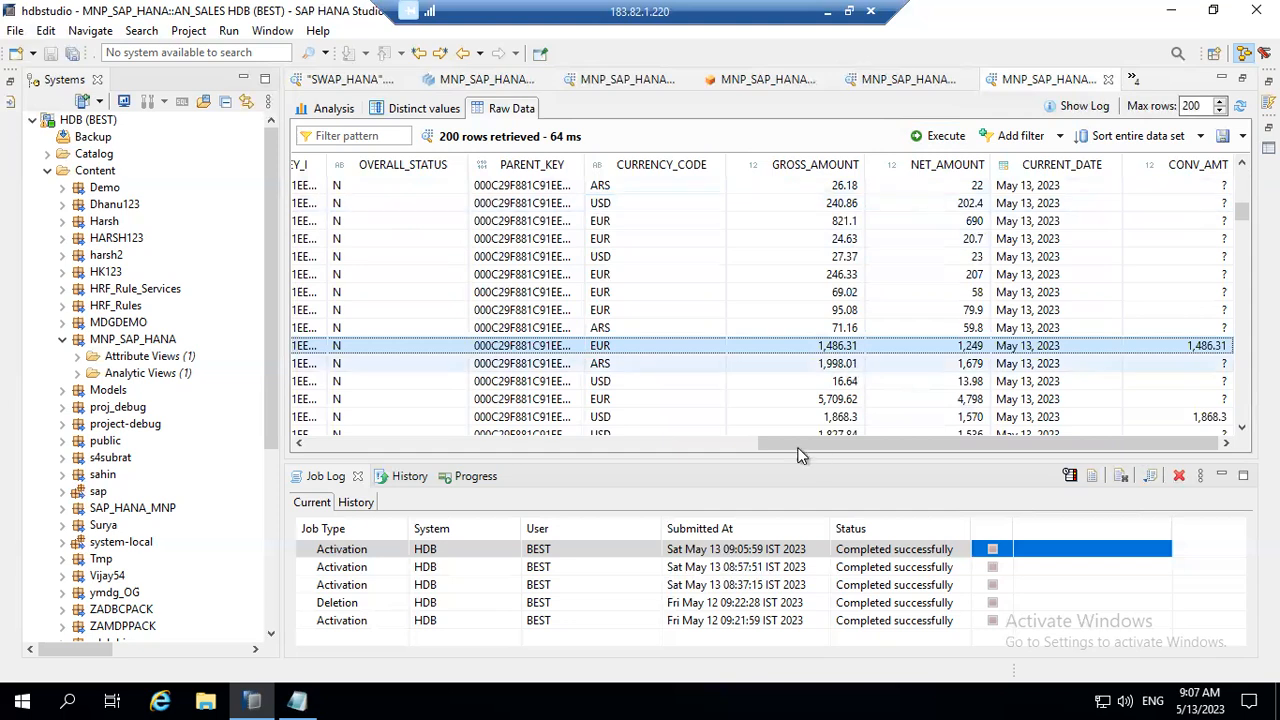
Step: Select the raw data row whose CONV_AMT is 1,868.3 and check its CATEGORY value
left_click(904, 417)
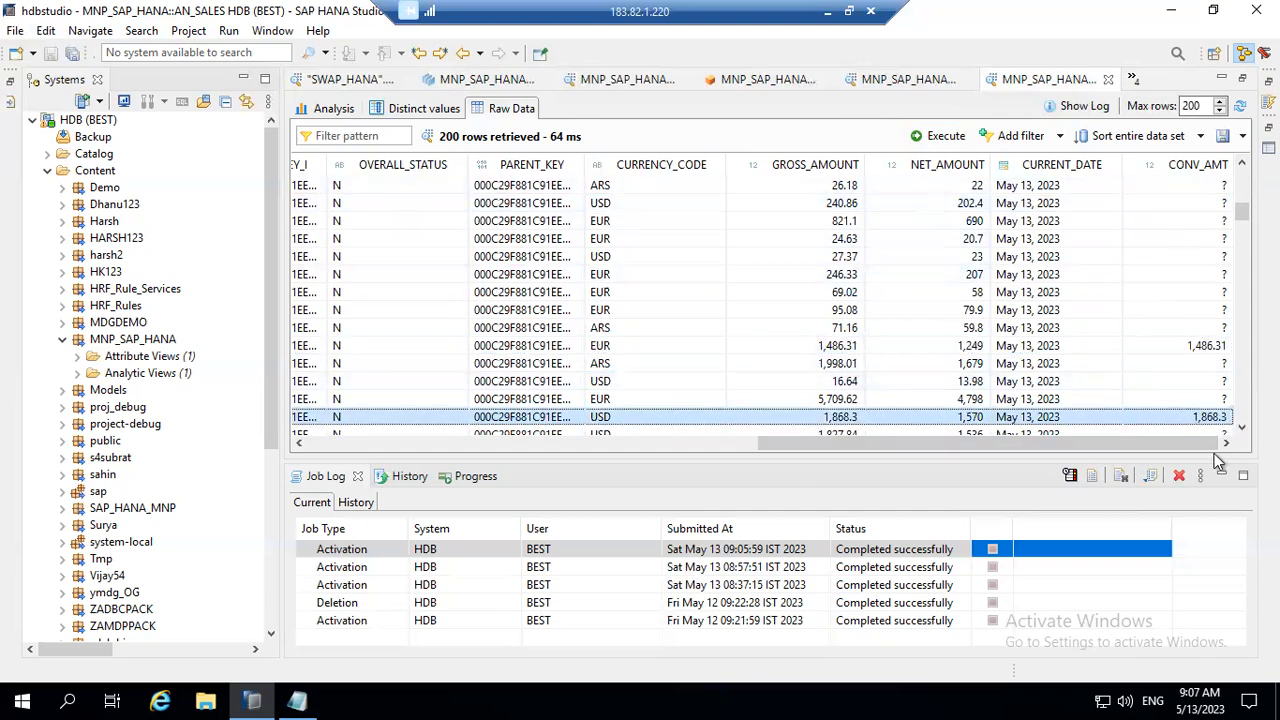
left_click_drag(1172, 446, 1201, 441)
left_click_drag(1120, 449, 685, 458)
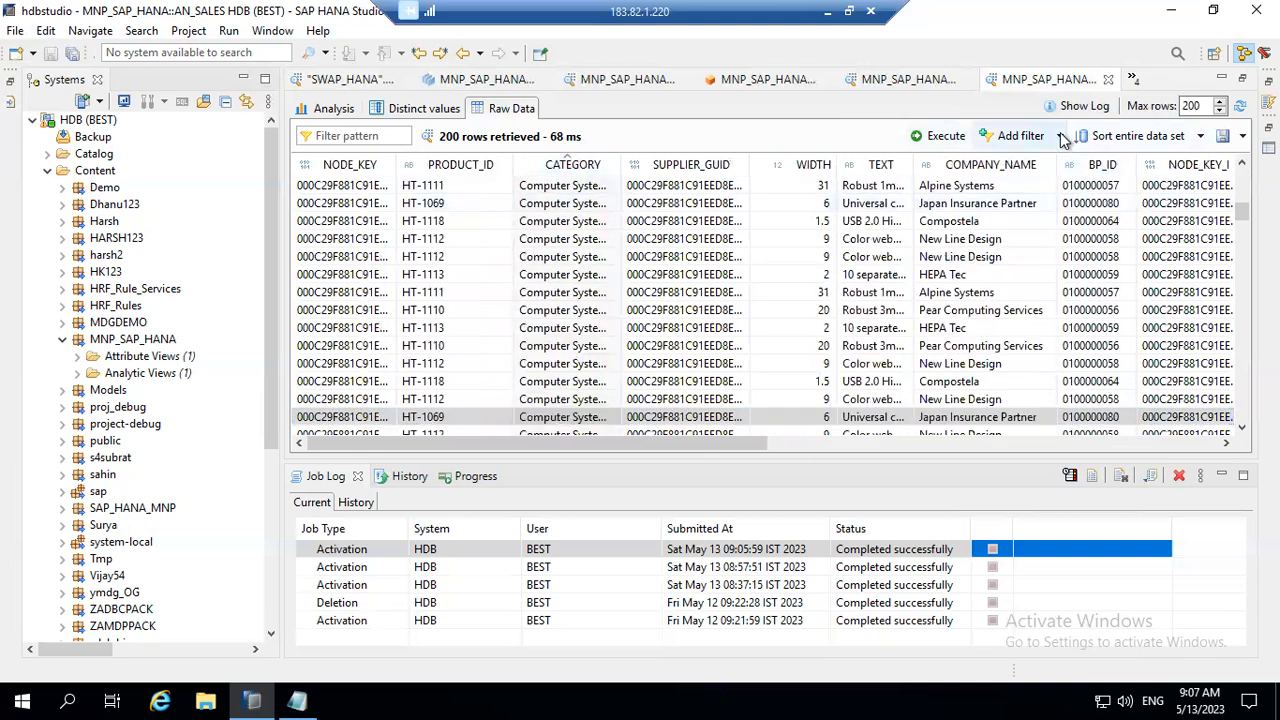
Step: Filter the AN_SALES raw data to rows whose CATEGORY equals Notebooks, and widen the CATEGORY column
left_click(1061, 137)
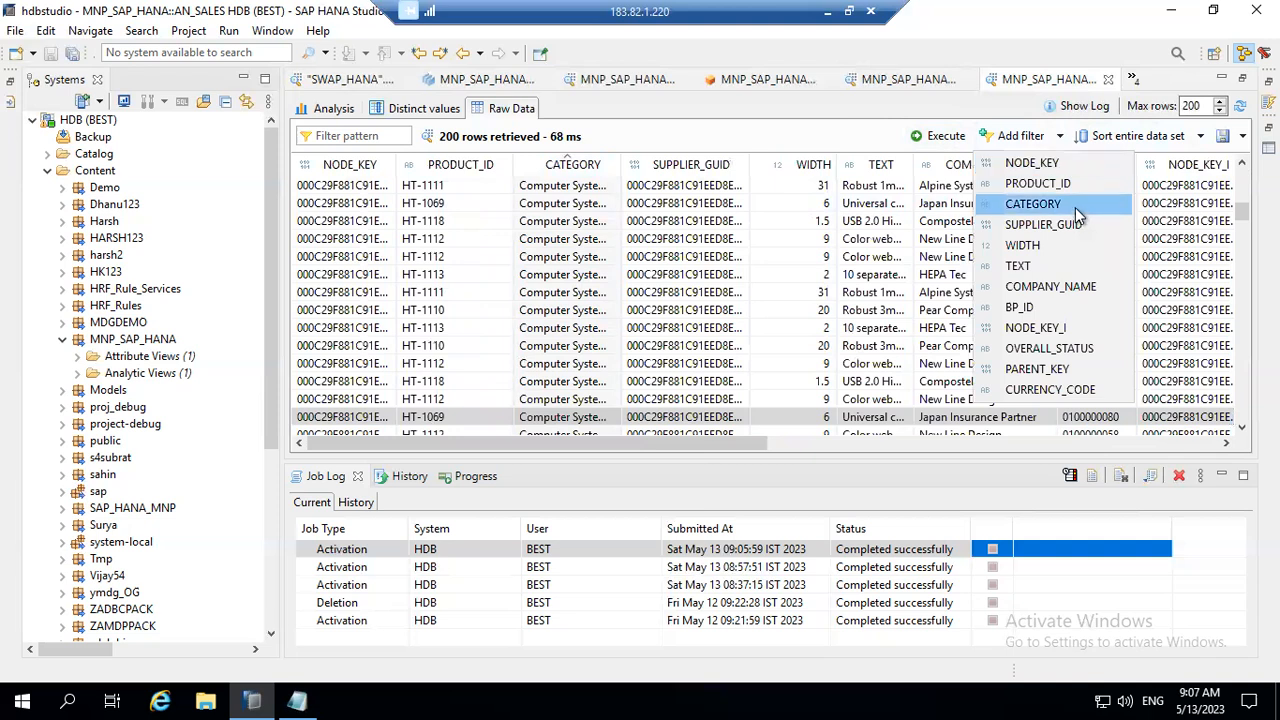
left_click(1033, 204)
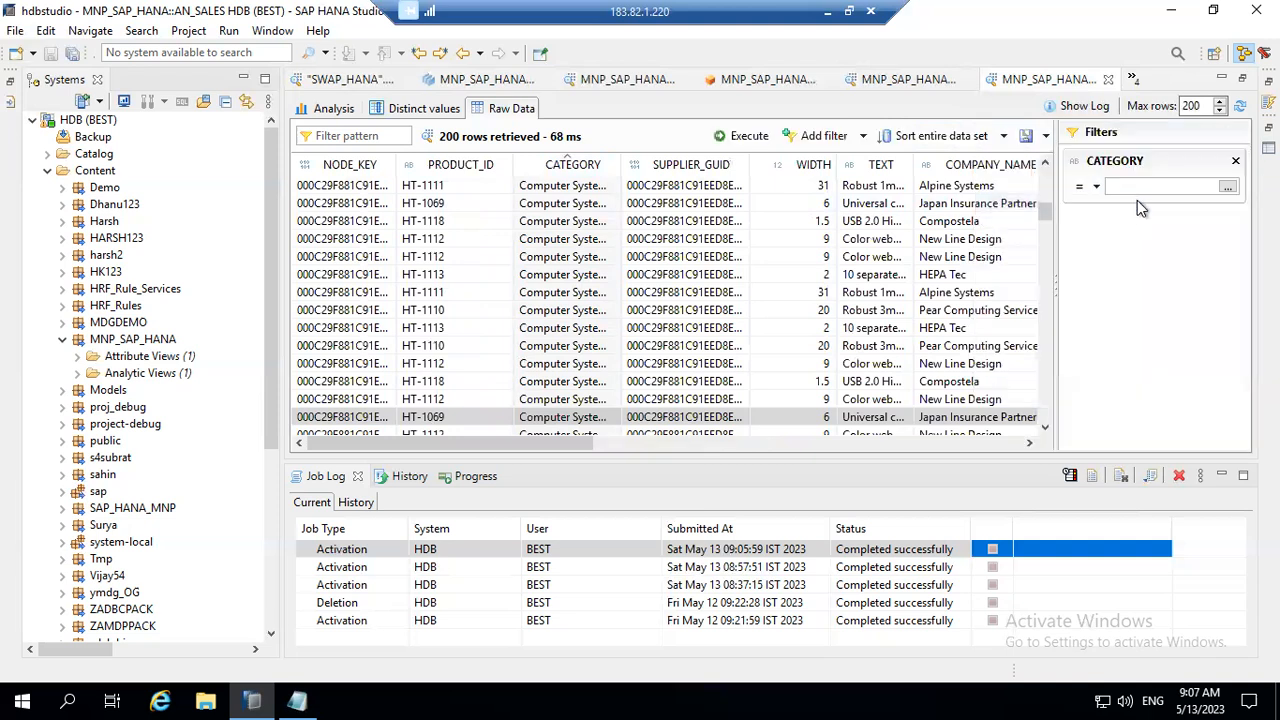
left_click(1228, 187)
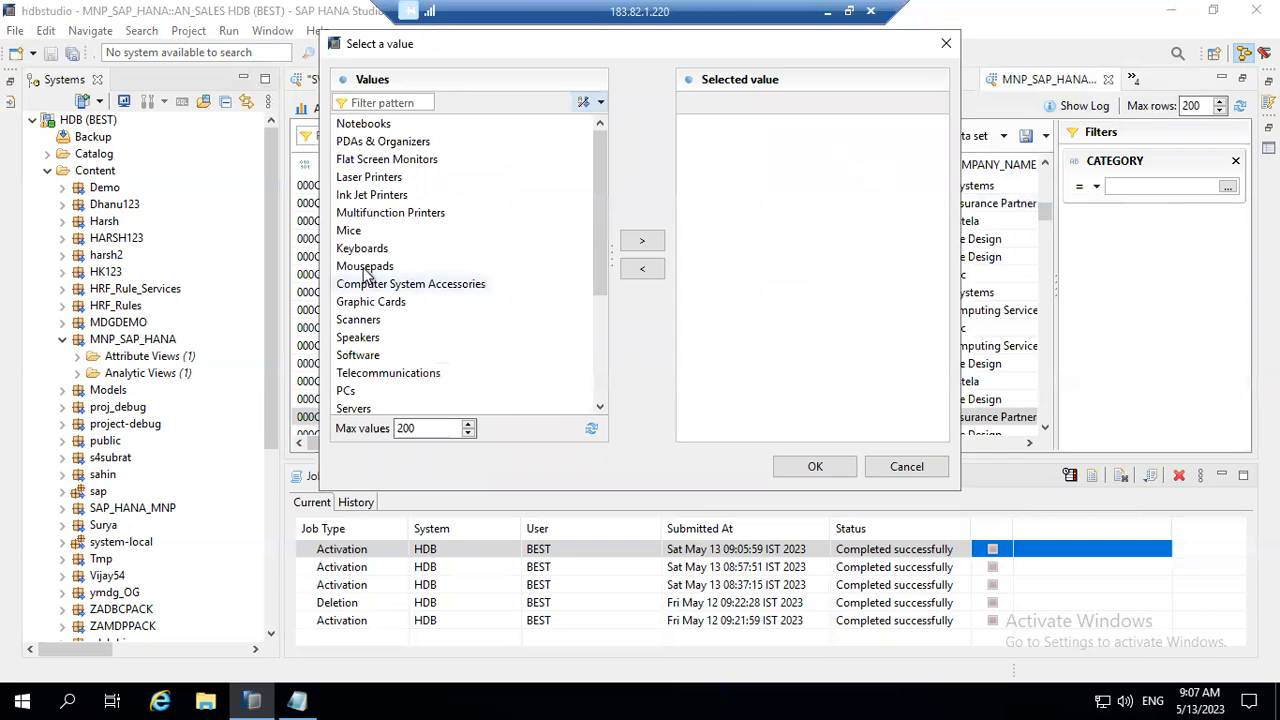
left_click(366, 338)
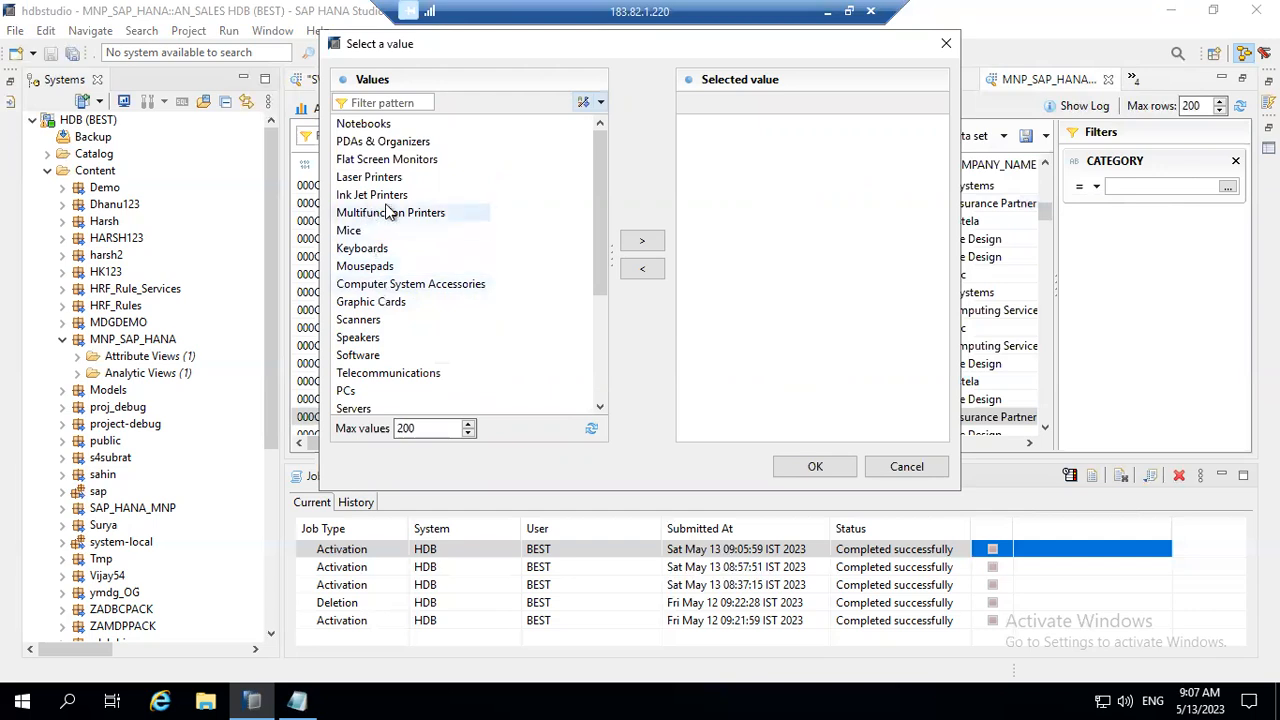
left_click(420, 123)
left_click(640, 240)
left_click(822, 466)
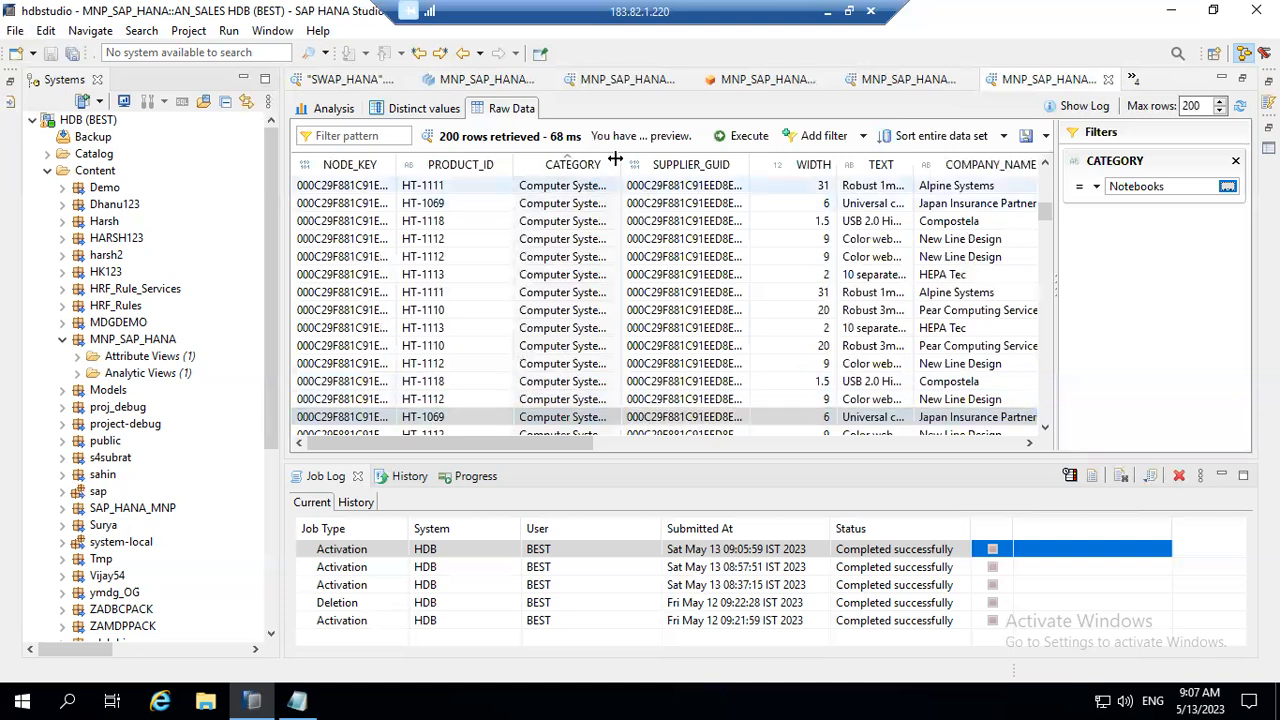
left_click_drag(622, 159, 706, 159)
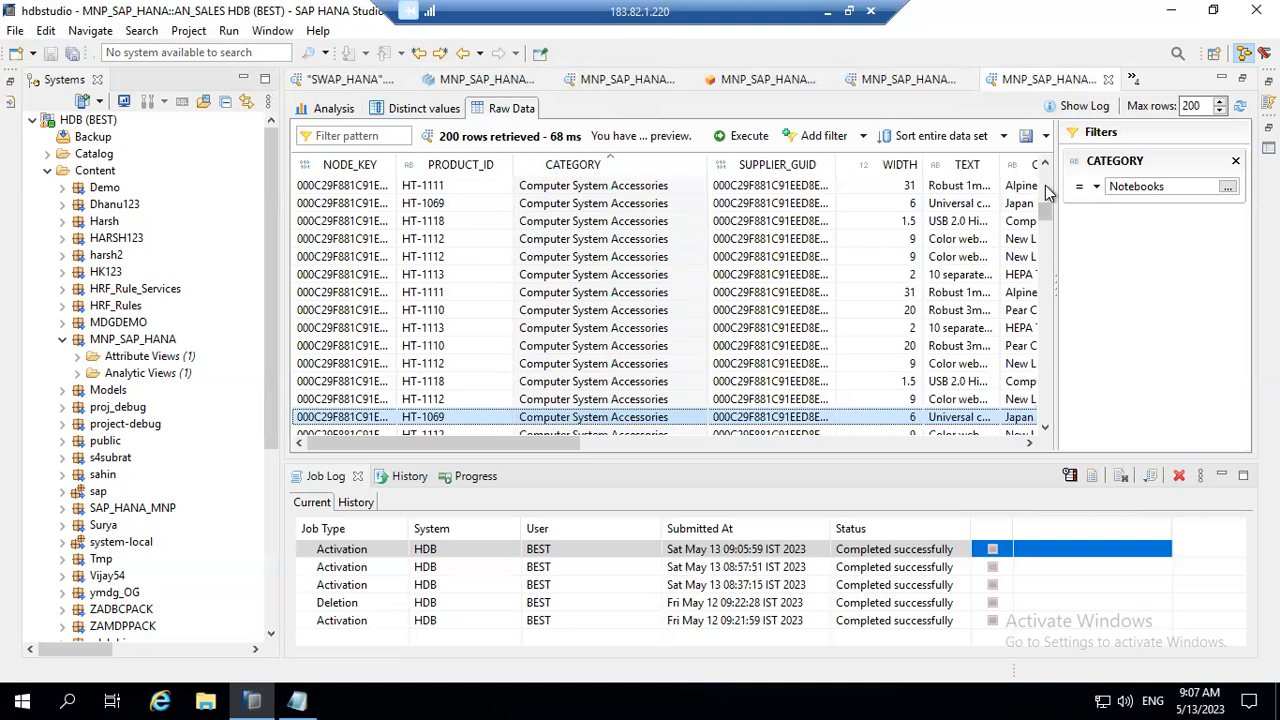
left_click(745, 136)
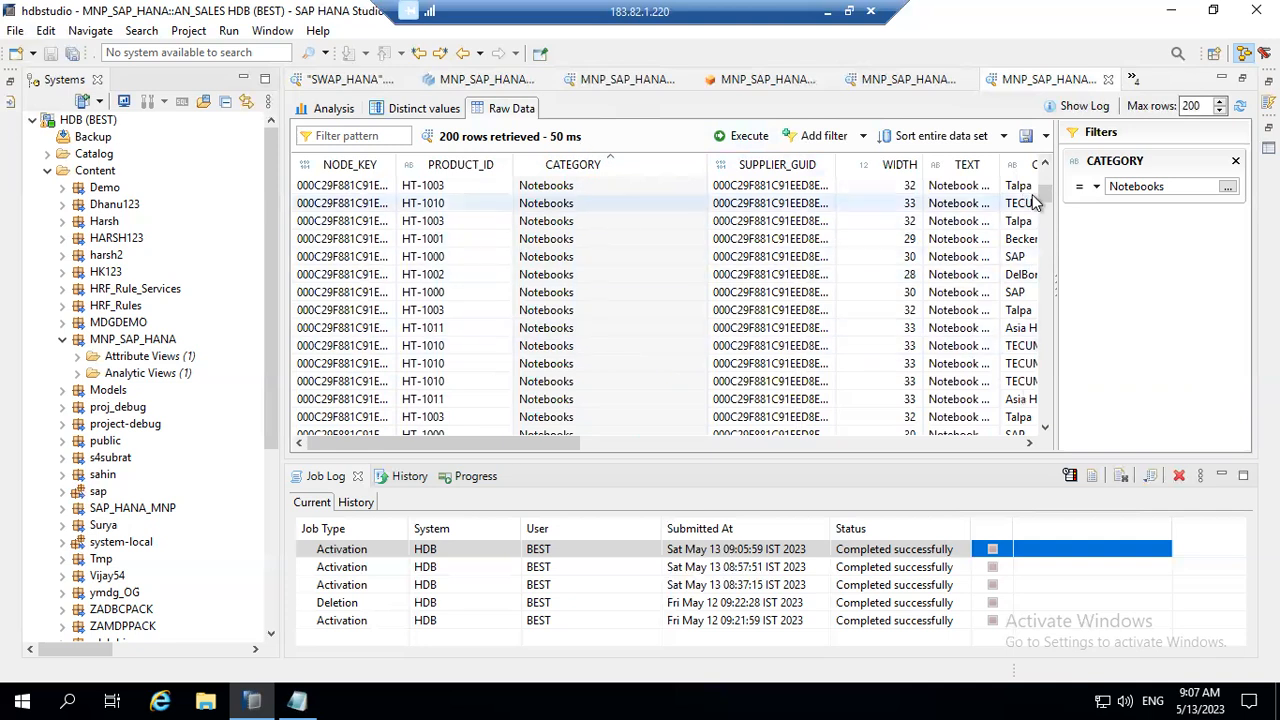
Step: Compare CONV_AMT with GROSS_AMOUNT across the filtered Notebooks rows, starting from the first row
left_click_drag(1043, 190, 1030, 151)
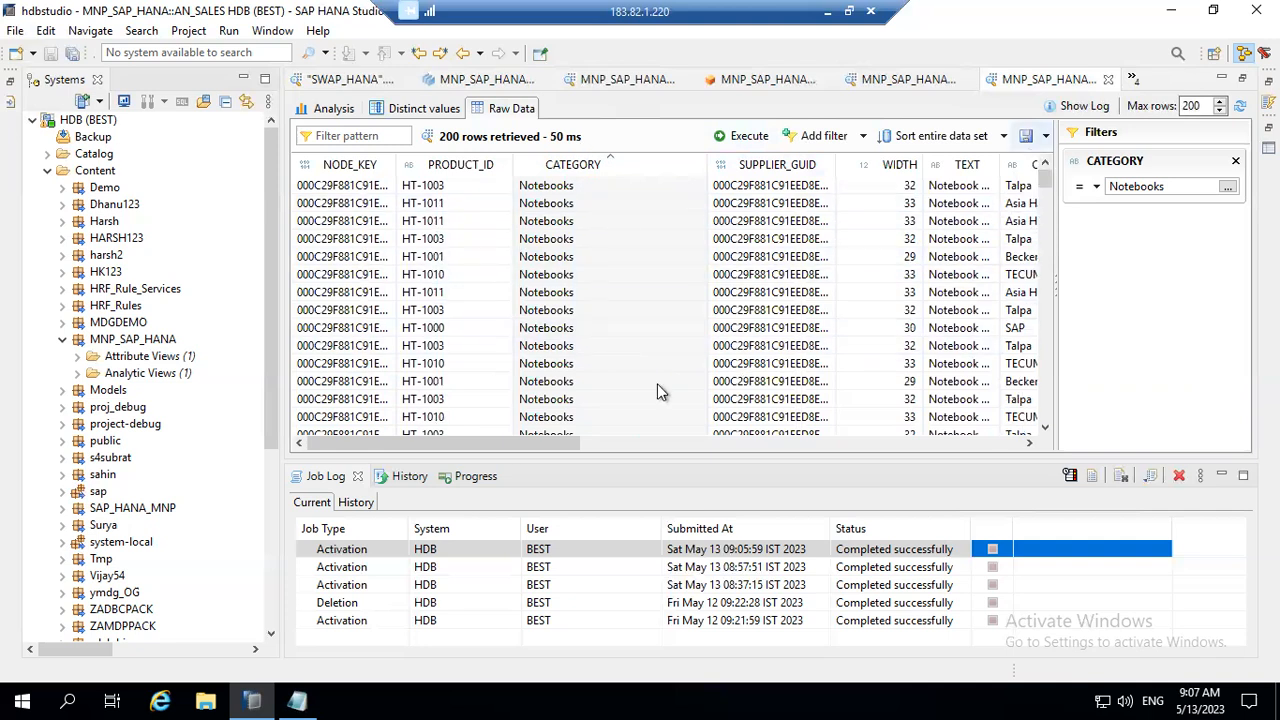
left_click_drag(508, 438, 990, 440)
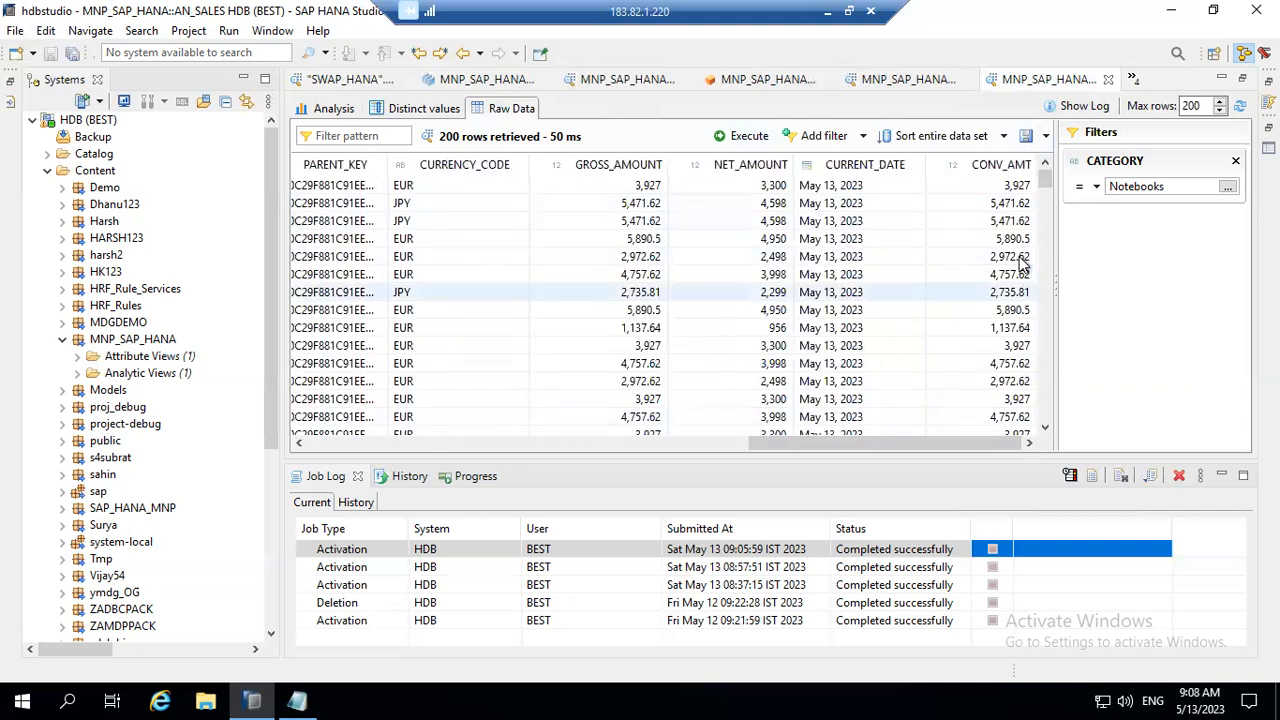
left_click_drag(938, 441, 443, 420)
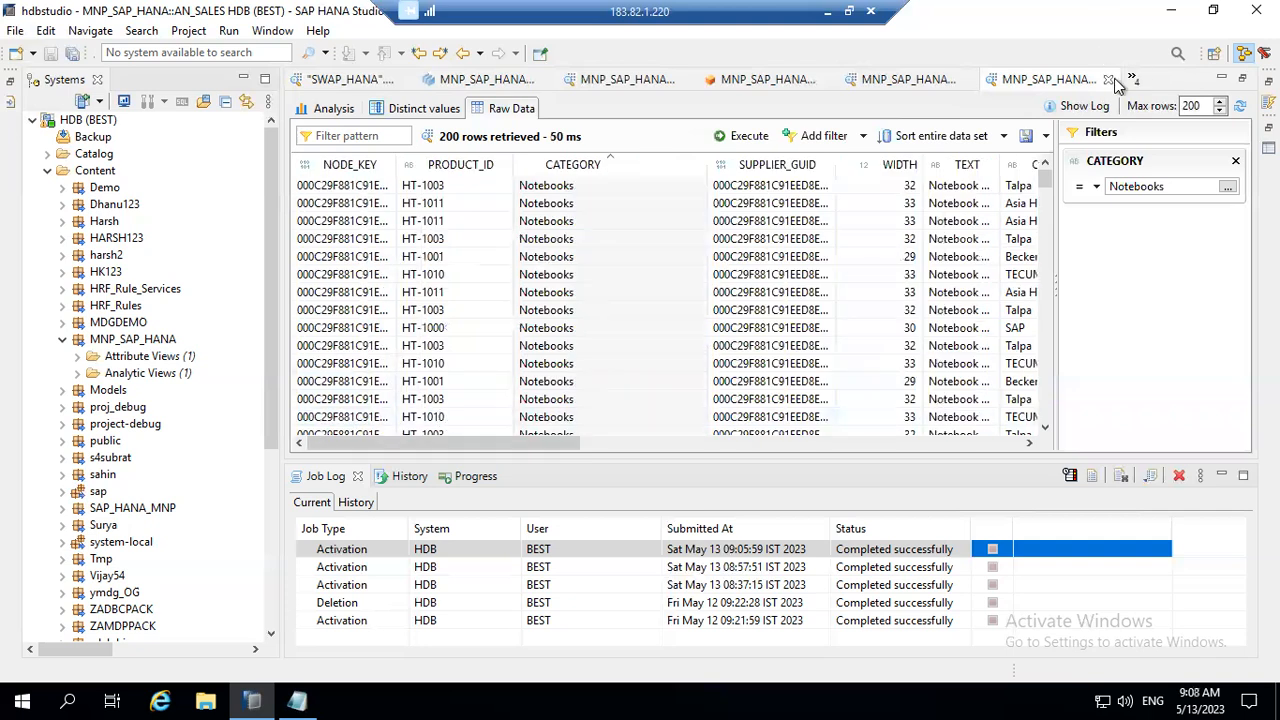
Step: Close the two AN_SALES data previews and return to the analytic view's editor
left_click(1108, 79)
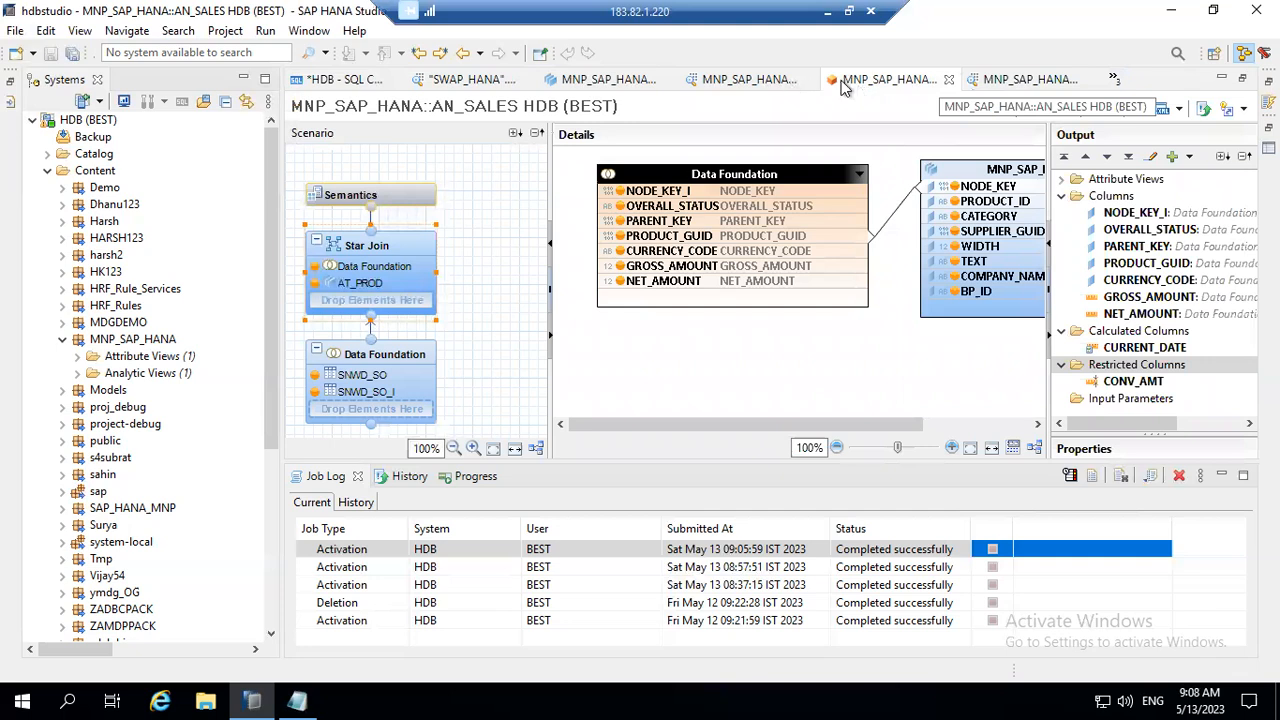
left_click(1030, 80)
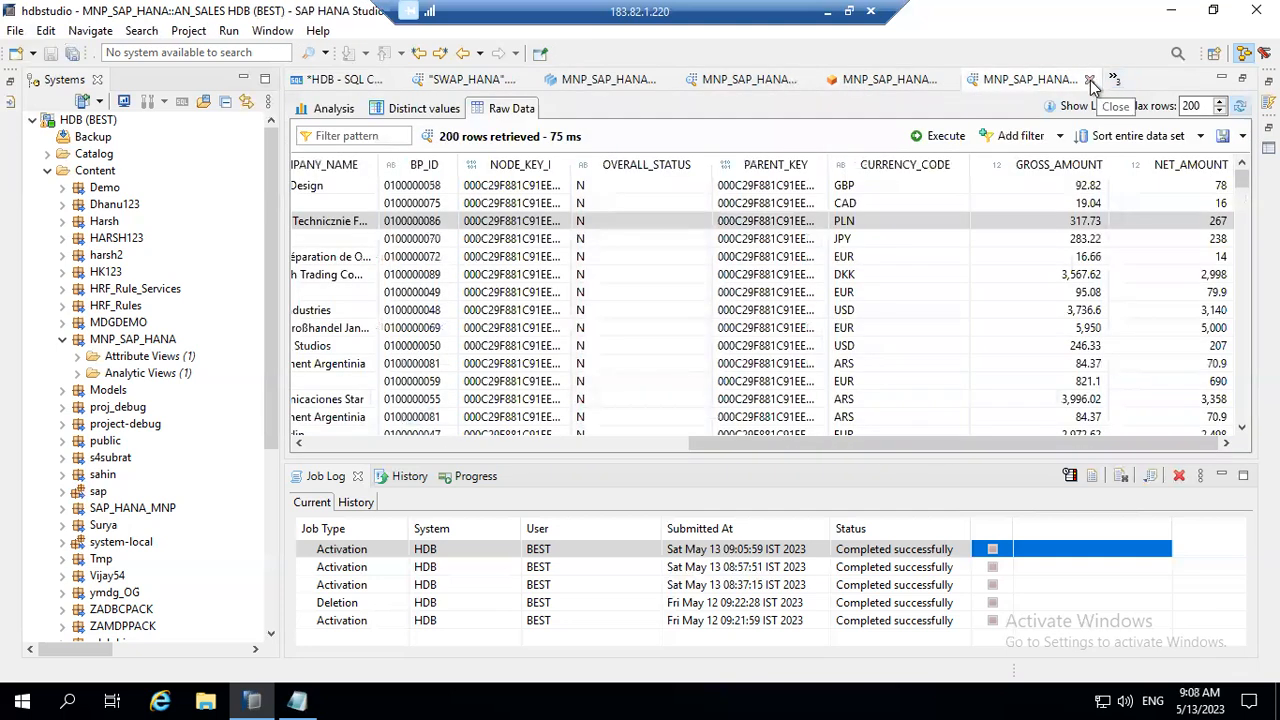
left_click(1089, 79)
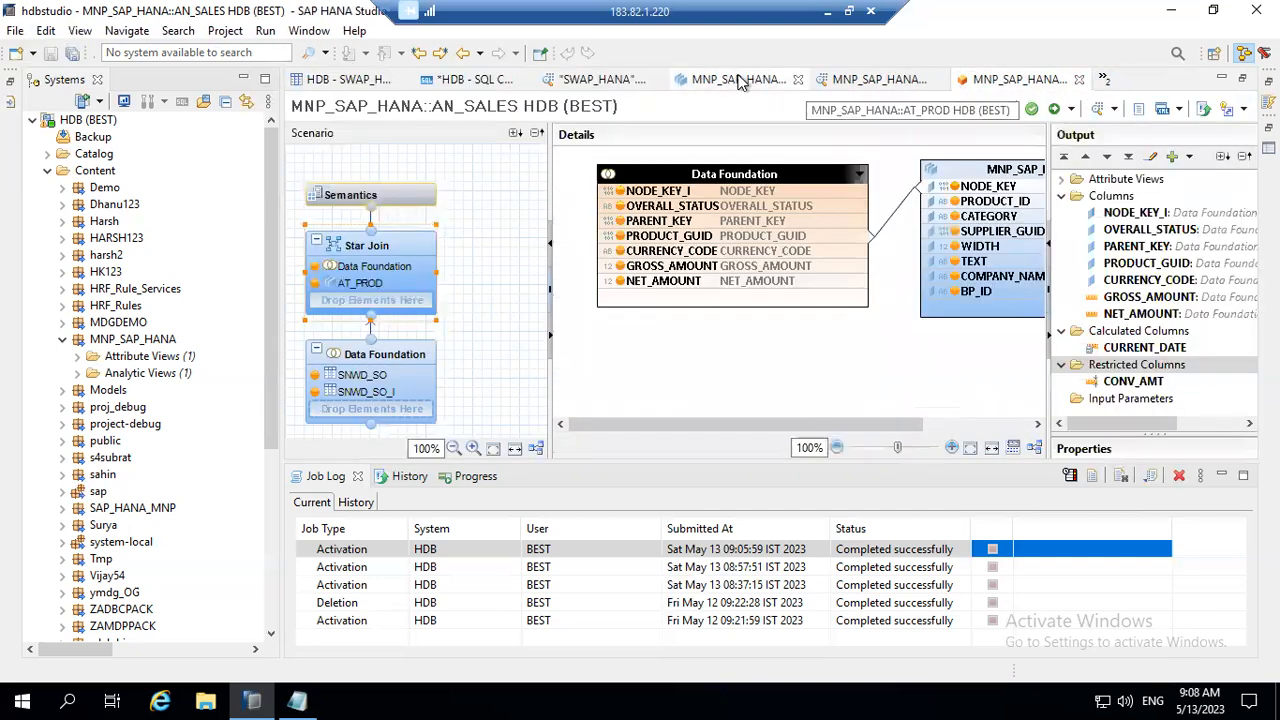
left_click(640, 80)
left_click(727, 80)
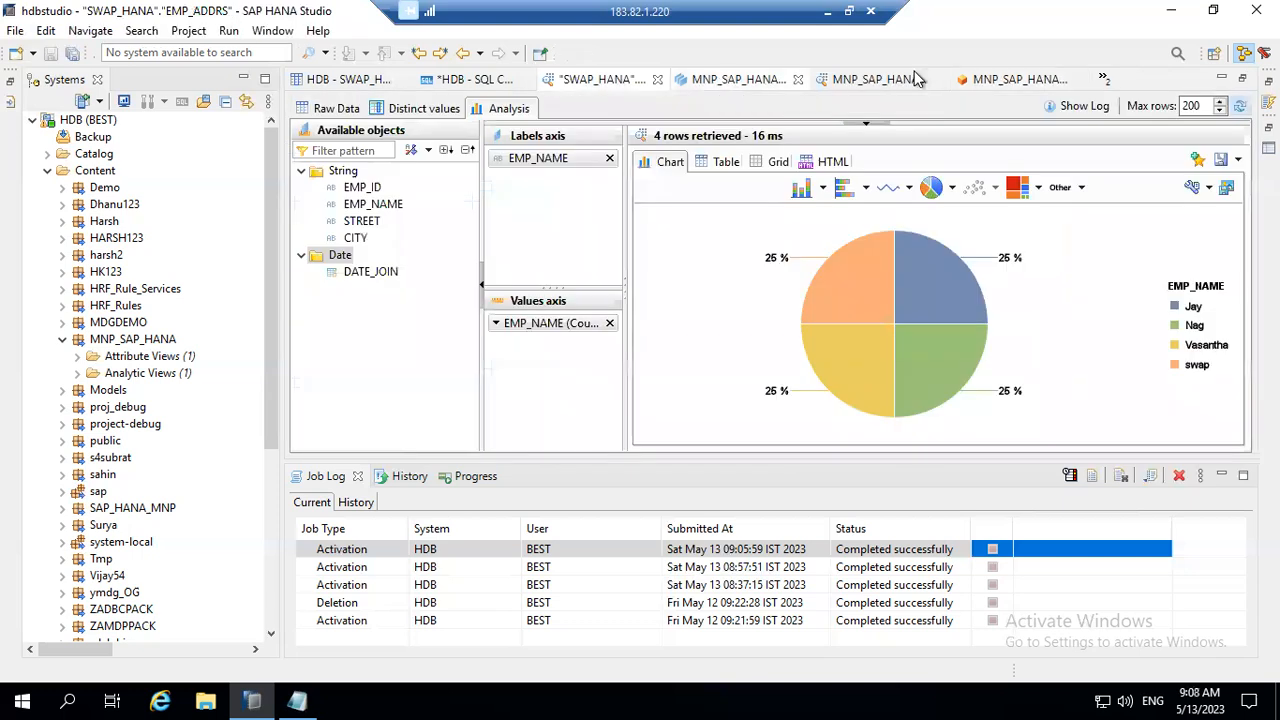
left_click(1030, 82)
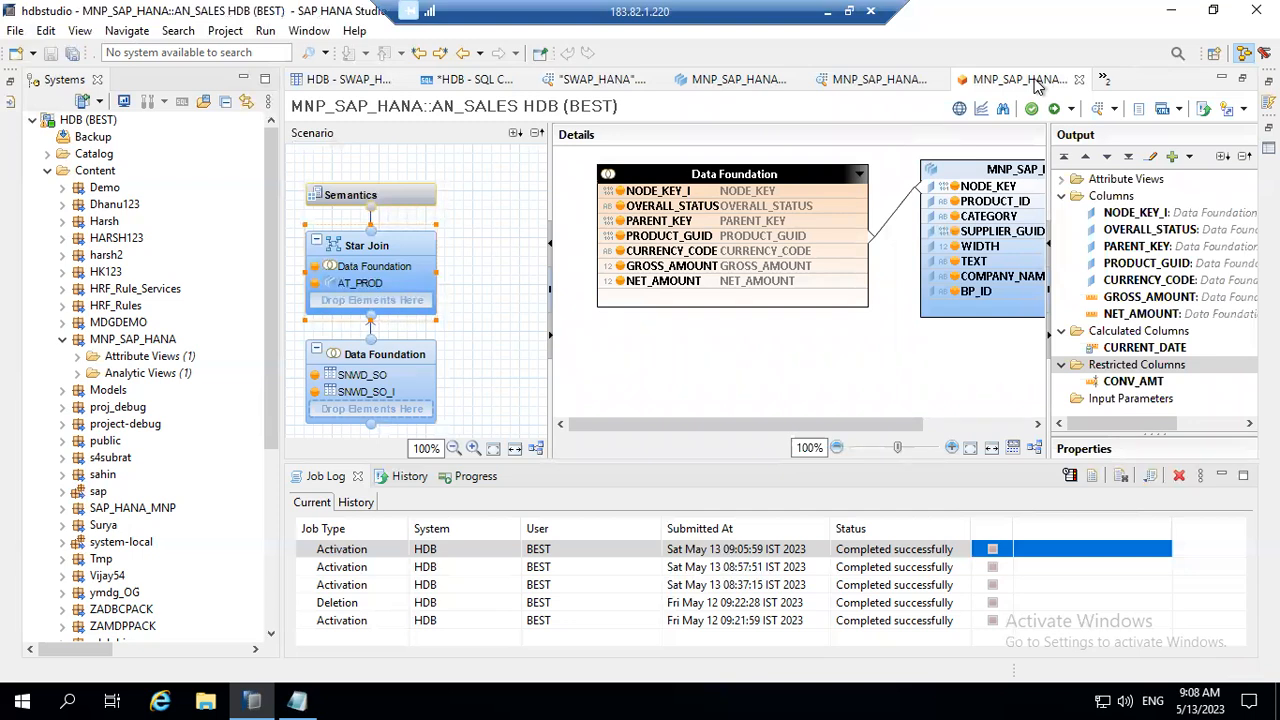
Step: Start a new input parameter in AN_SALES with the name and label CURR
right_click(1137, 402)
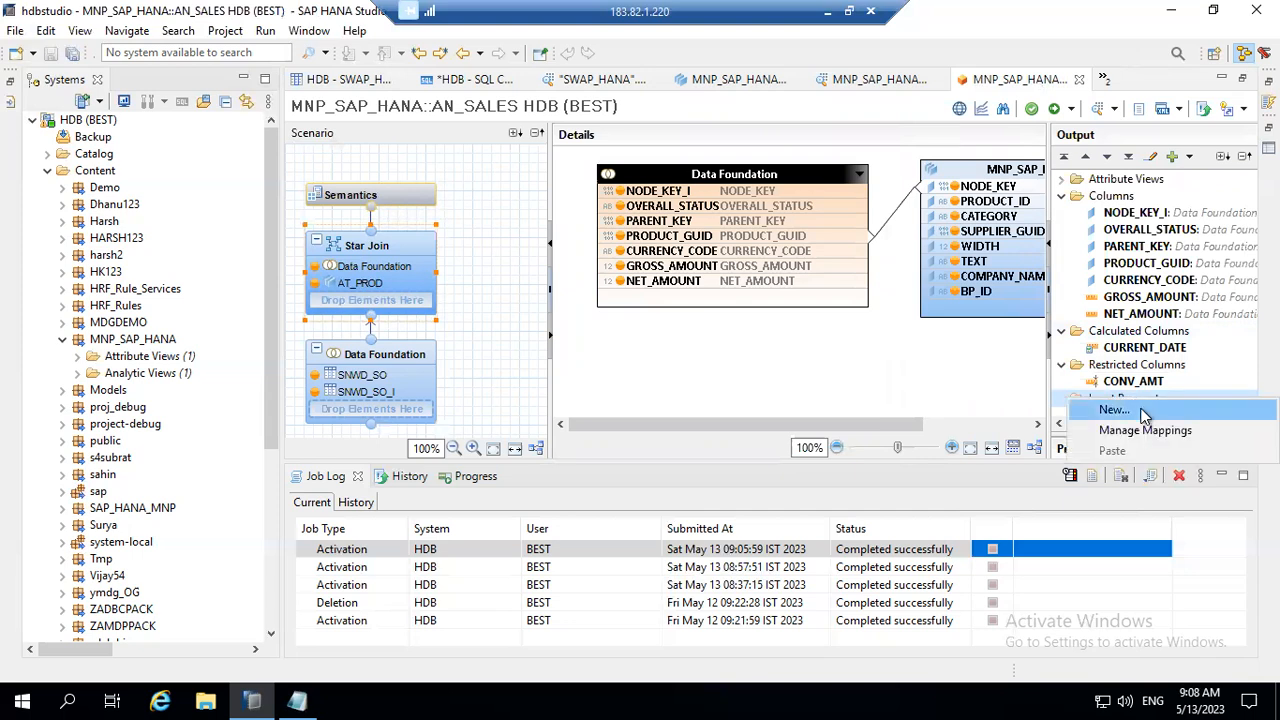
left_click(1145, 410)
left_click(840, 268)
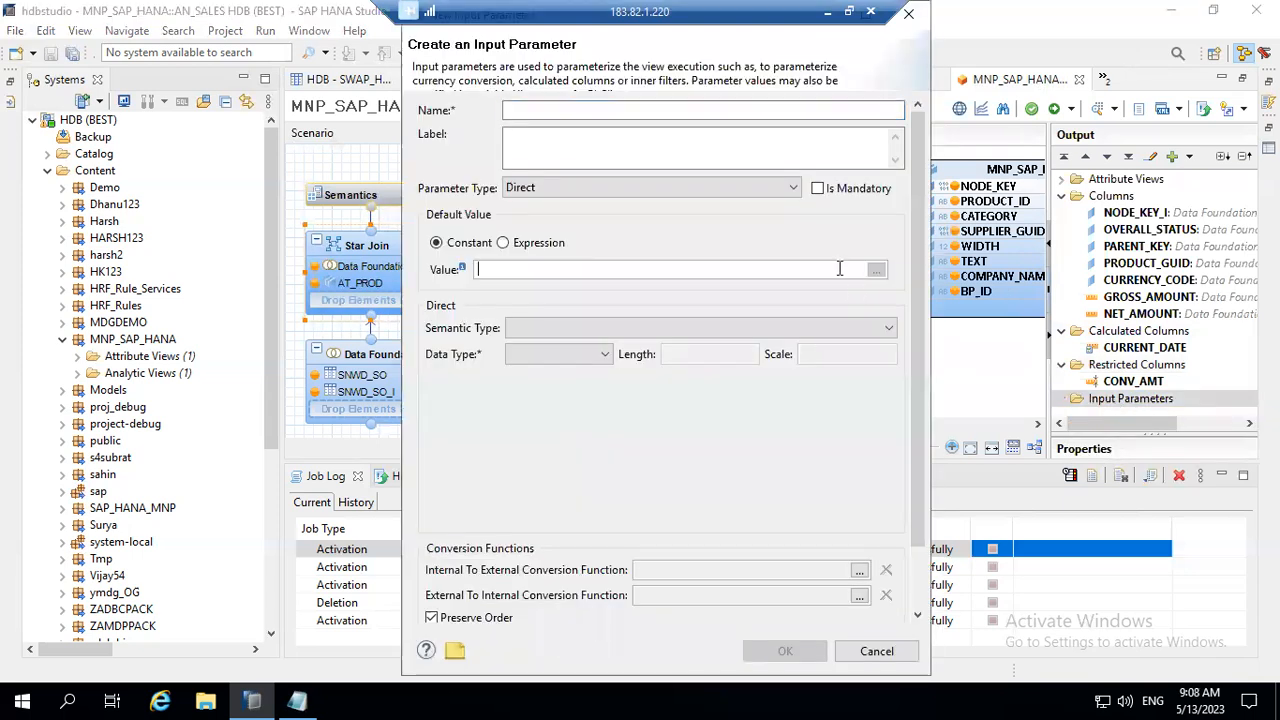
left_click(600, 109)
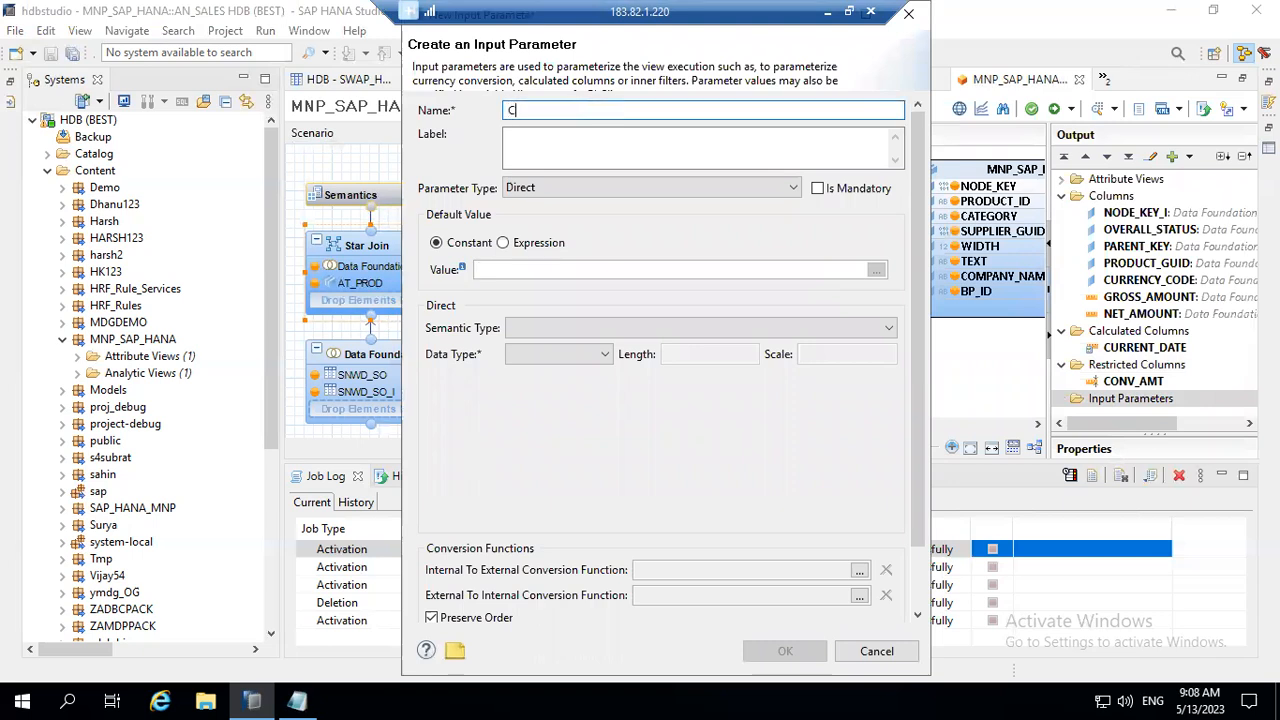
type("CURR")
key("Tab")
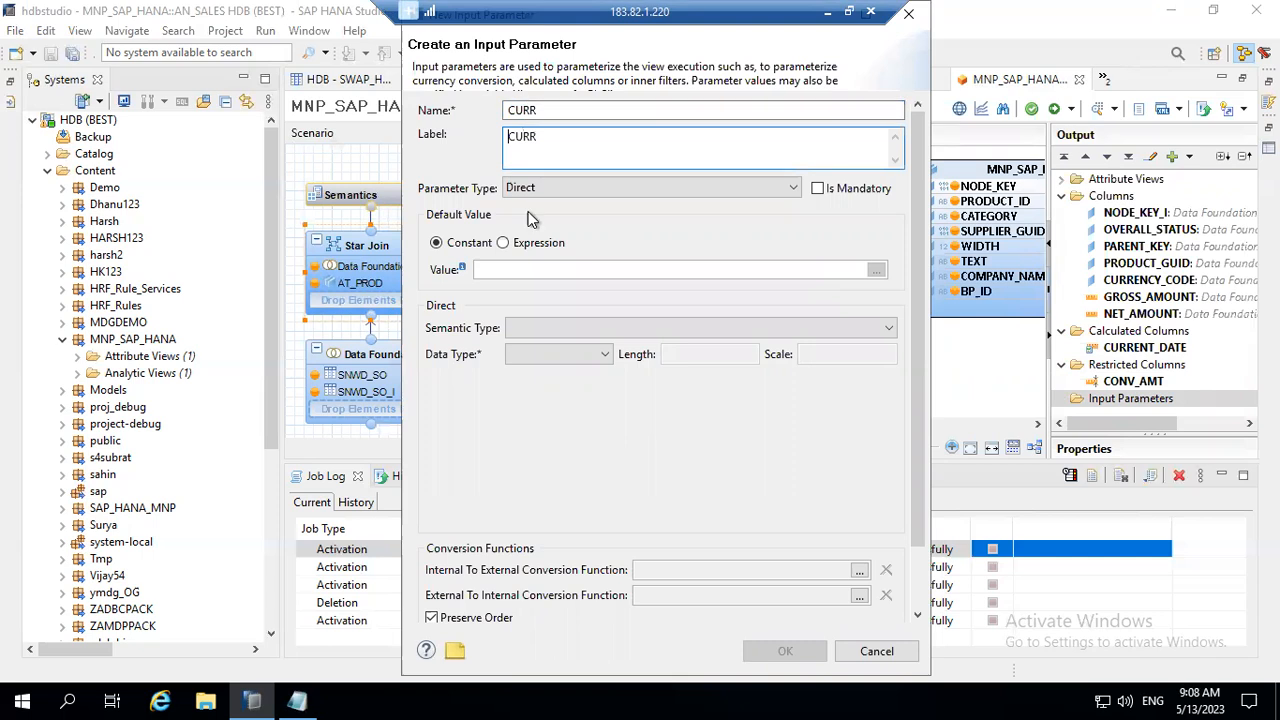
Step: Set the CURR parameter type to Column and its constant default value to EUR
left_click(550, 197)
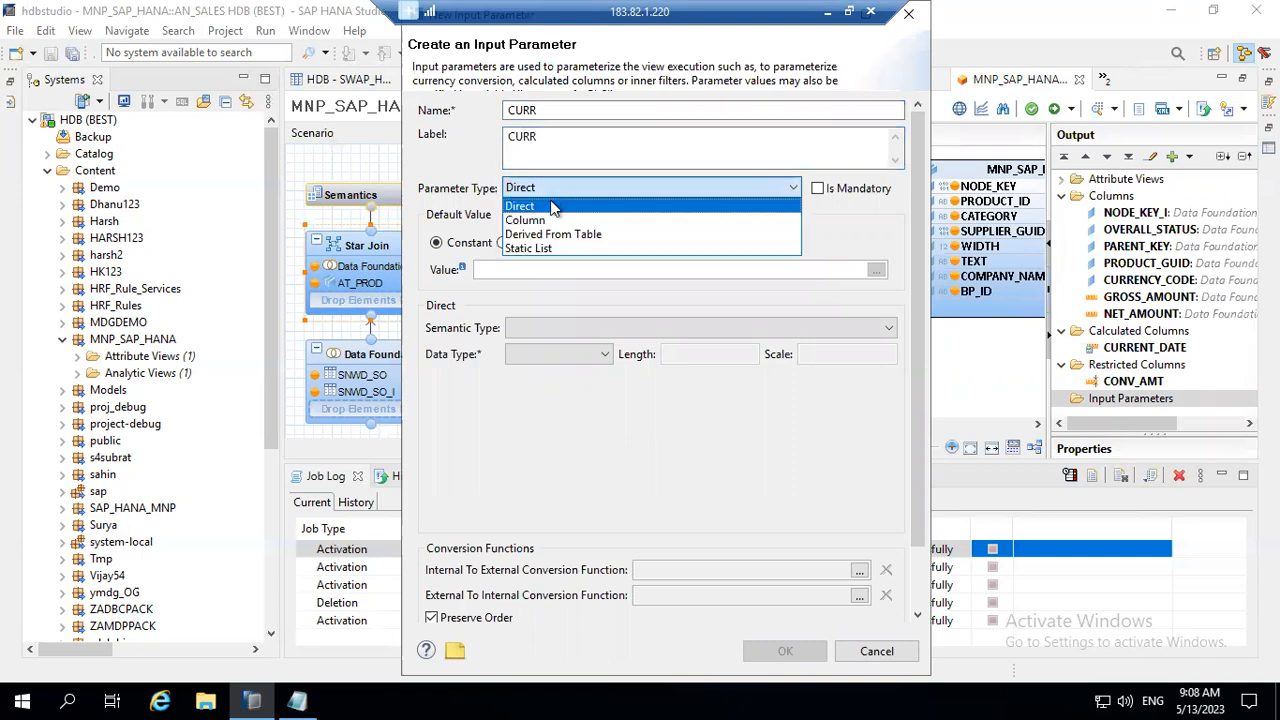
left_click(556, 218)
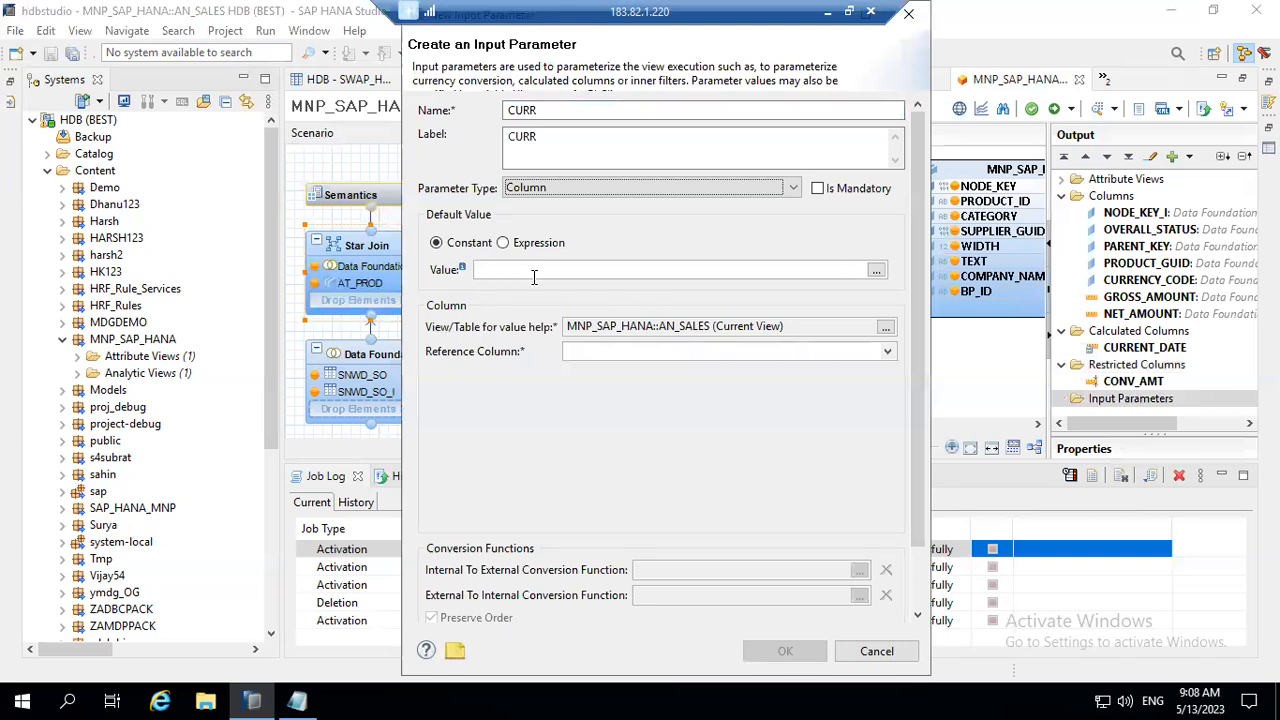
left_click(592, 276)
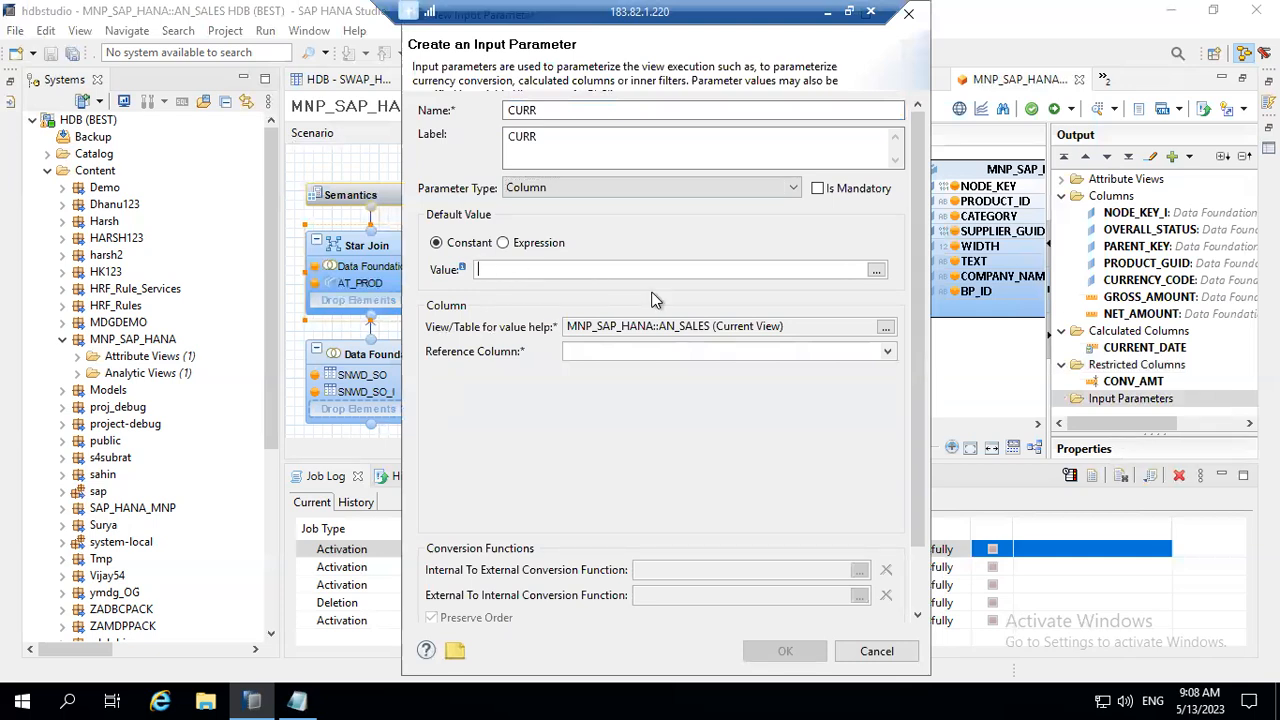
type("EUR")
Step: Choose CURRENCY_CODE as the reference column, create the input parameter, and select CURR in the view's output
left_click(889, 354)
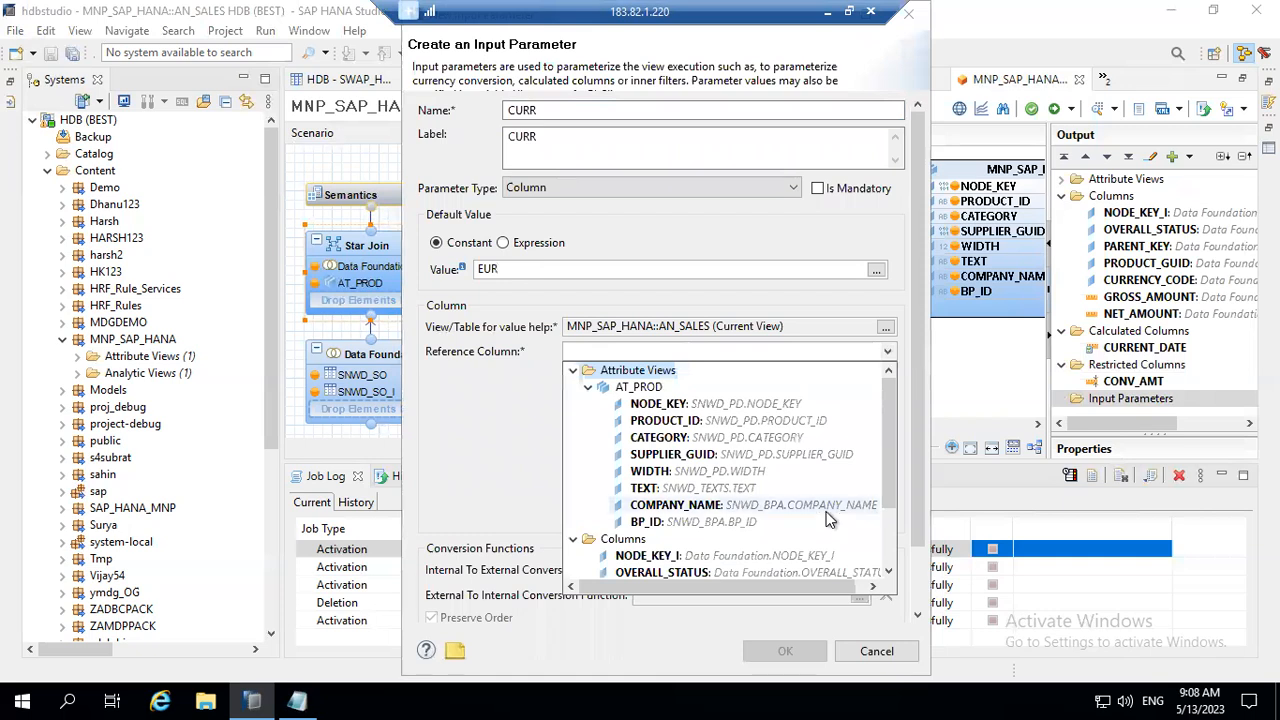
left_click_drag(895, 451, 887, 522)
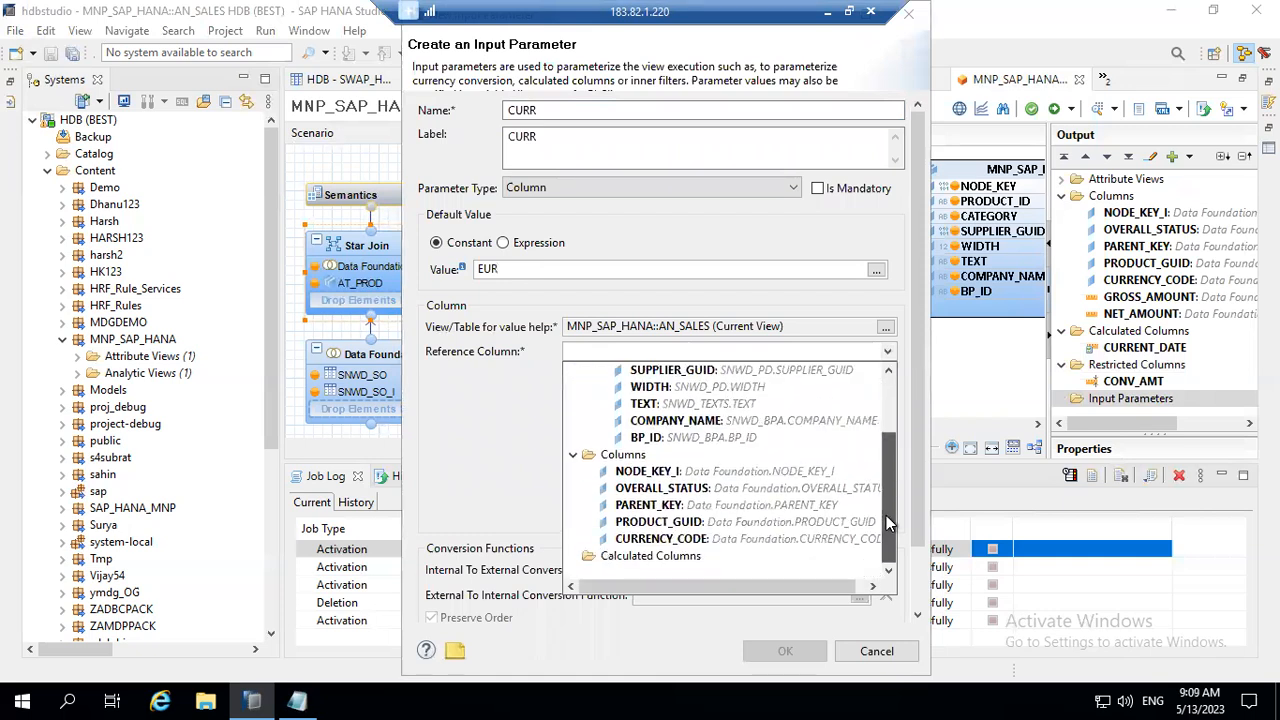
left_click(727, 541)
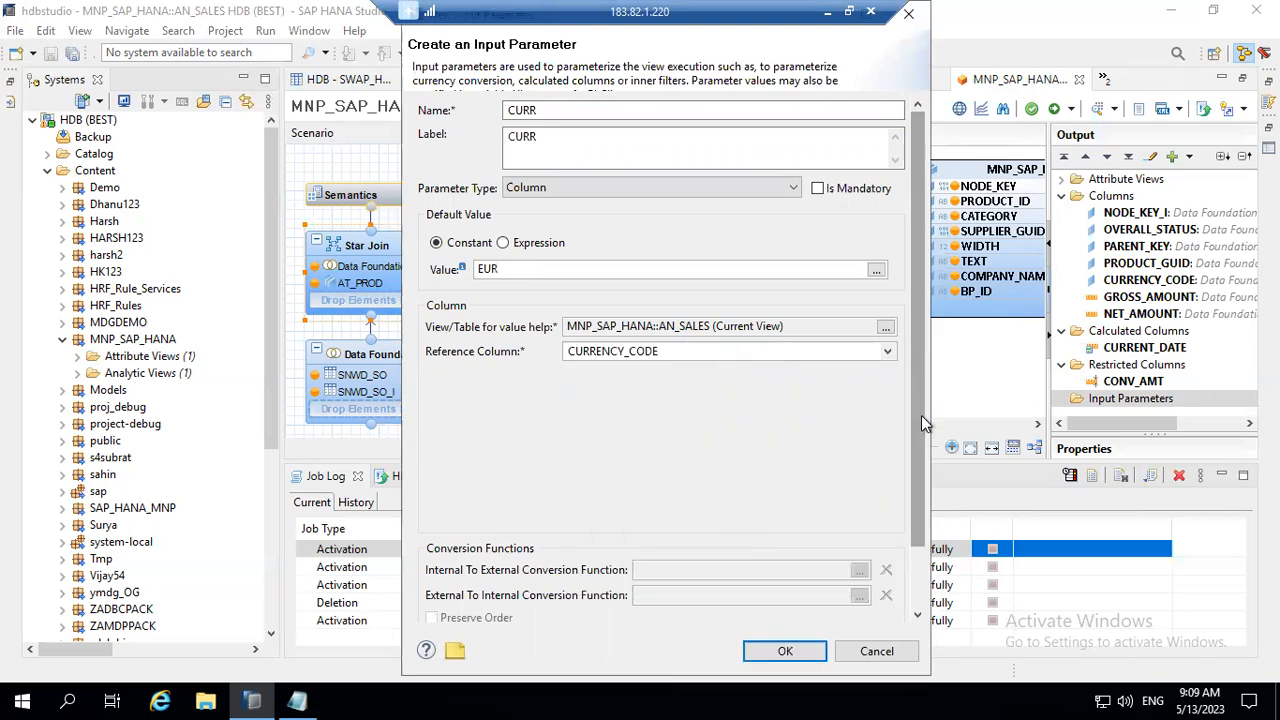
scroll(921, 420, "down", 1)
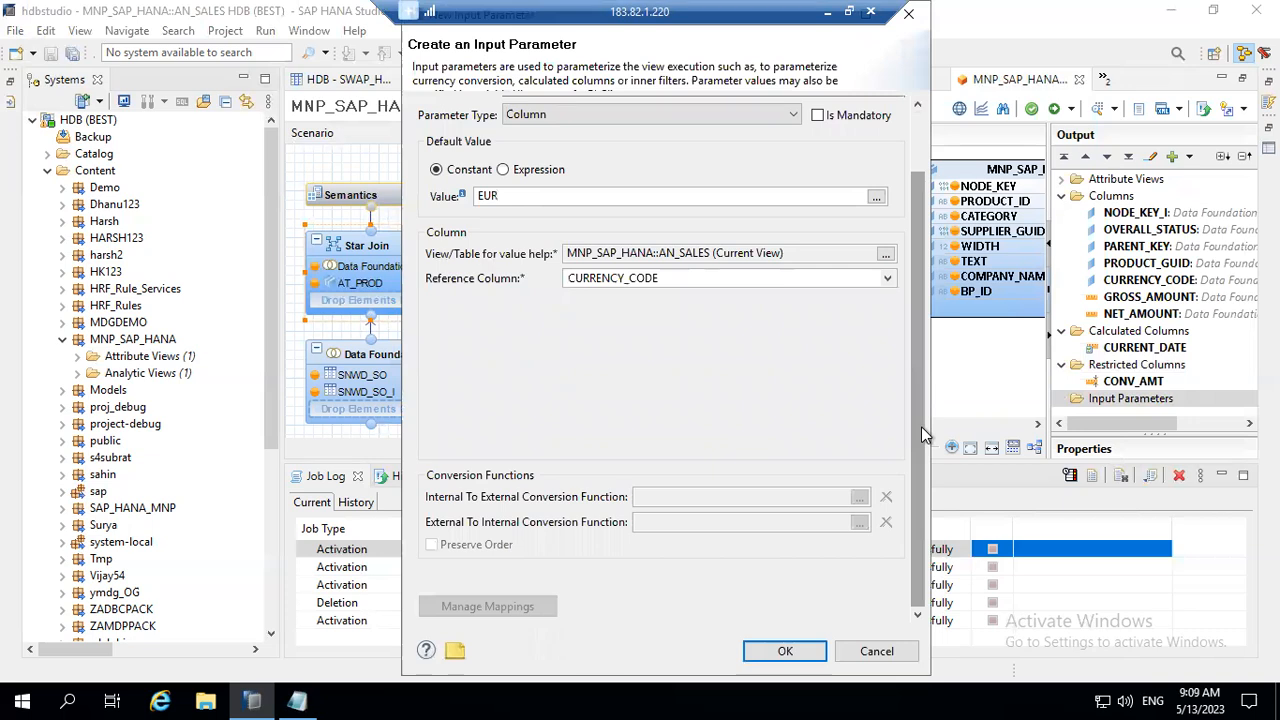
left_click(790, 651)
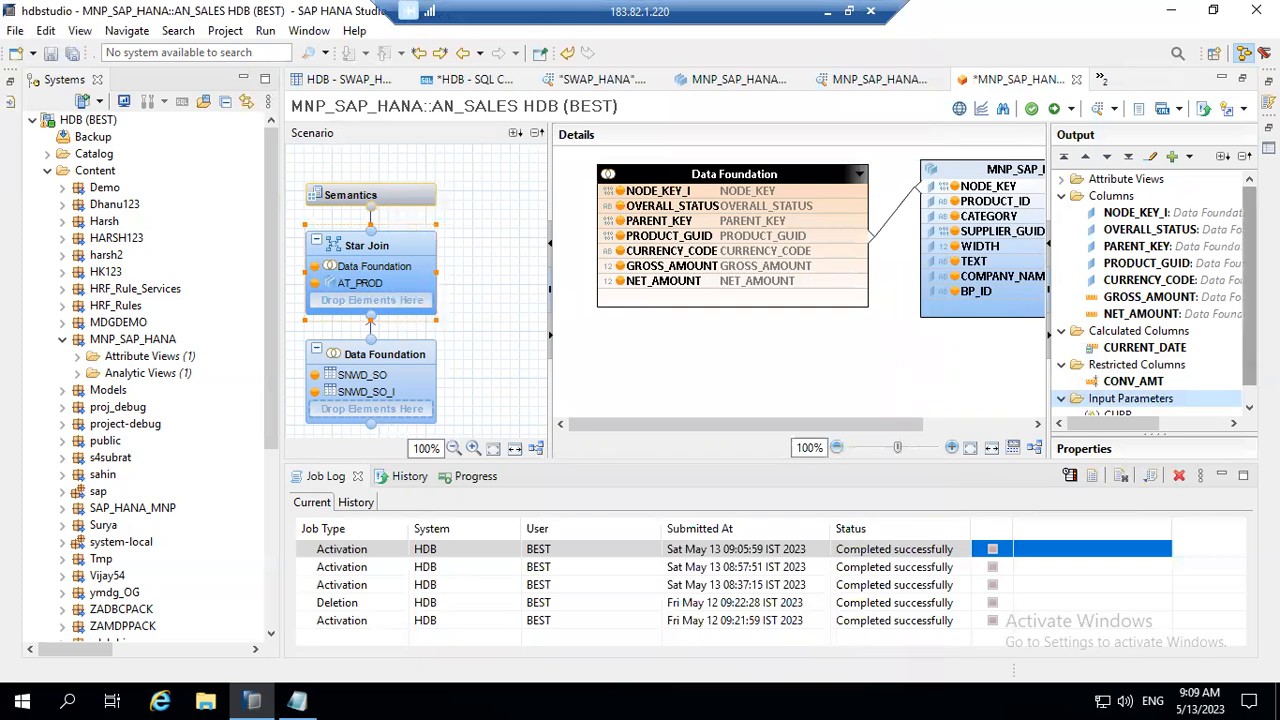
scroll(1249, 290, "down", 1)
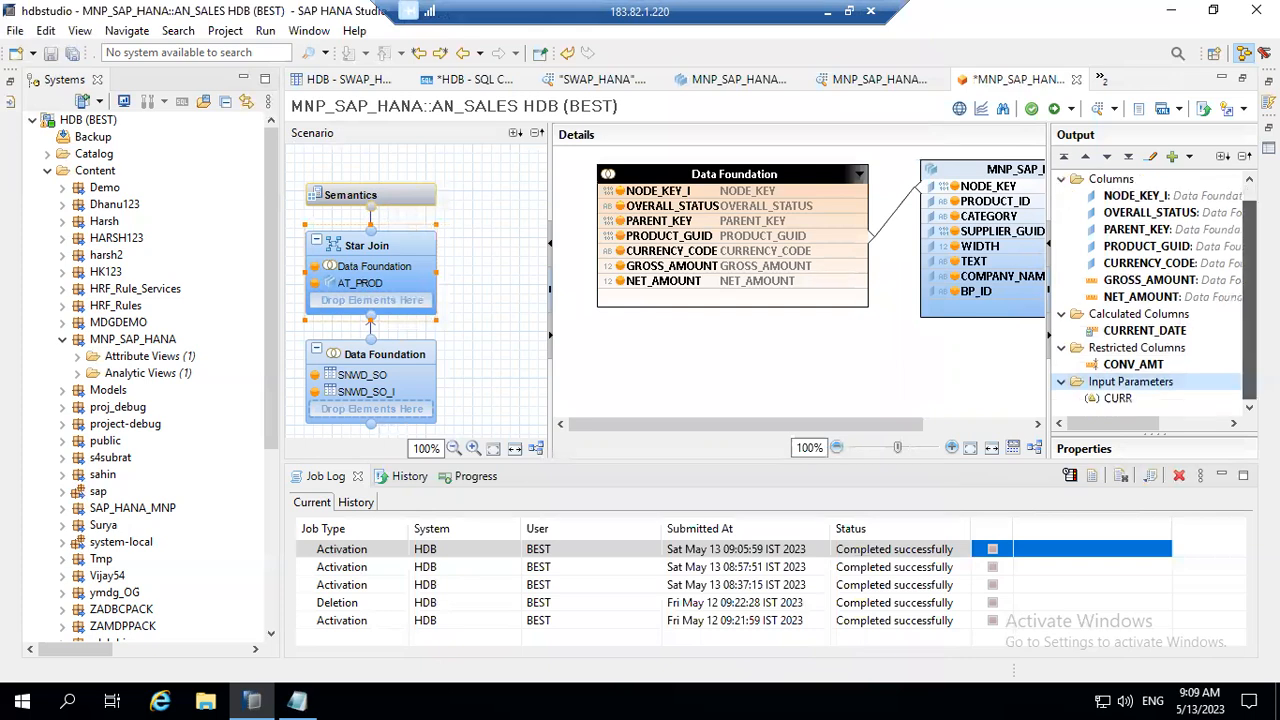
left_click(1120, 399)
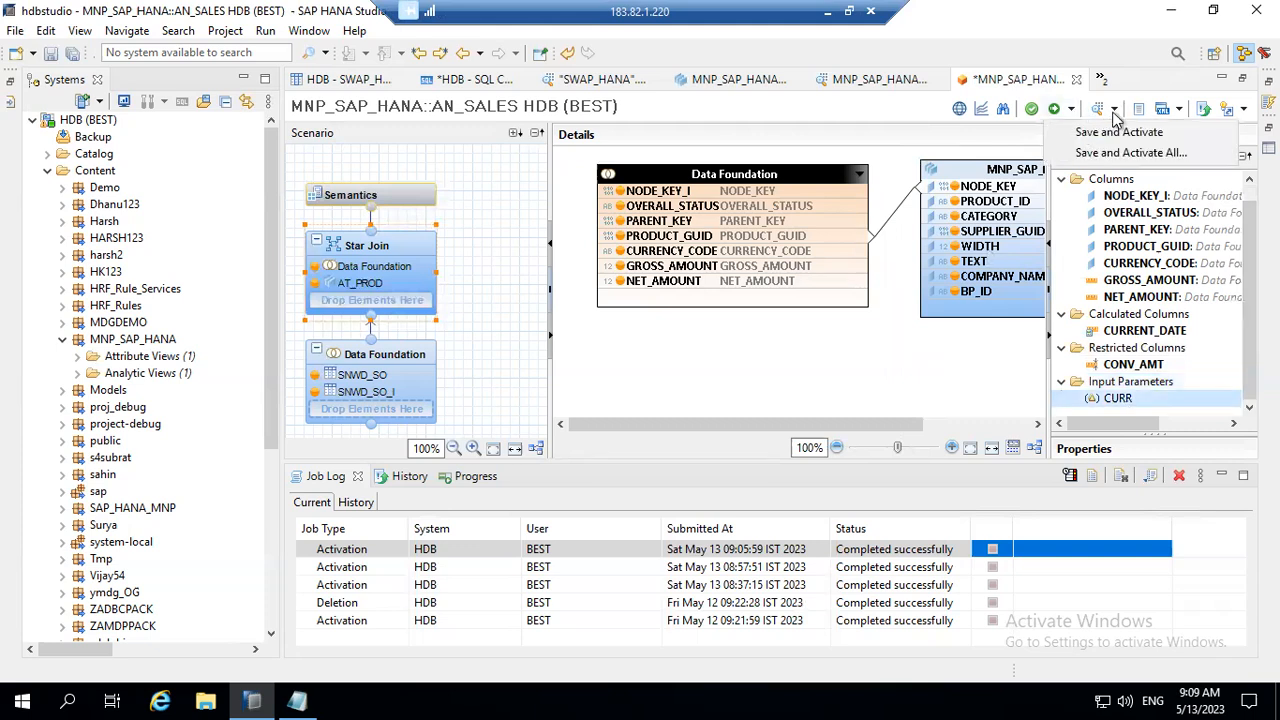
Step: Save and activate the AN_SALES analytic view, and preview its raw data through to the CONV_AMT column
left_click(1115, 111)
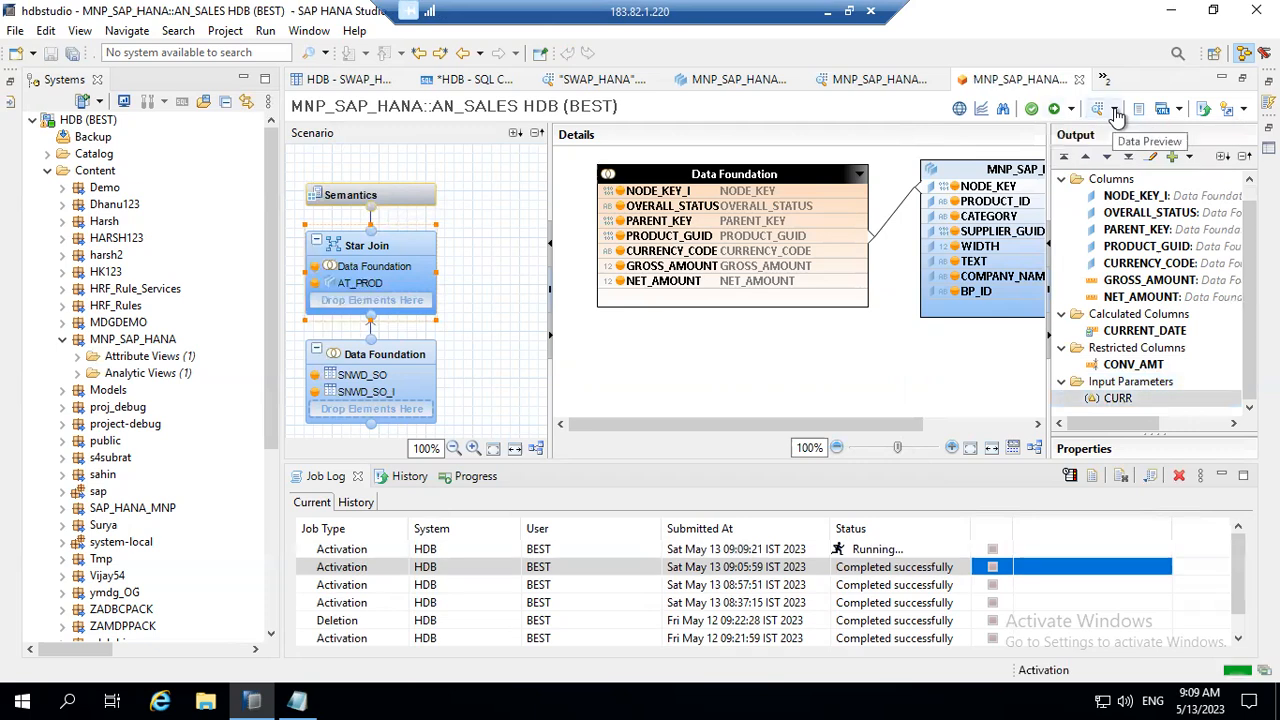
left_click(1116, 110)
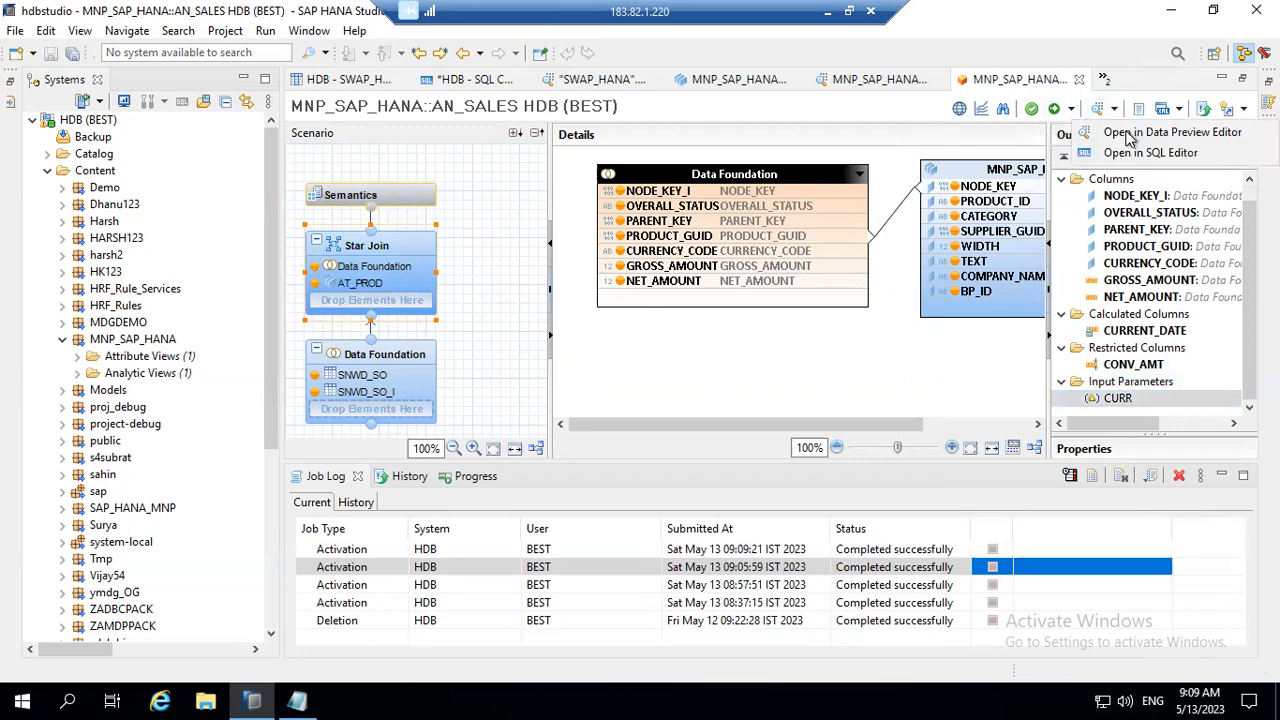
left_click(1130, 134)
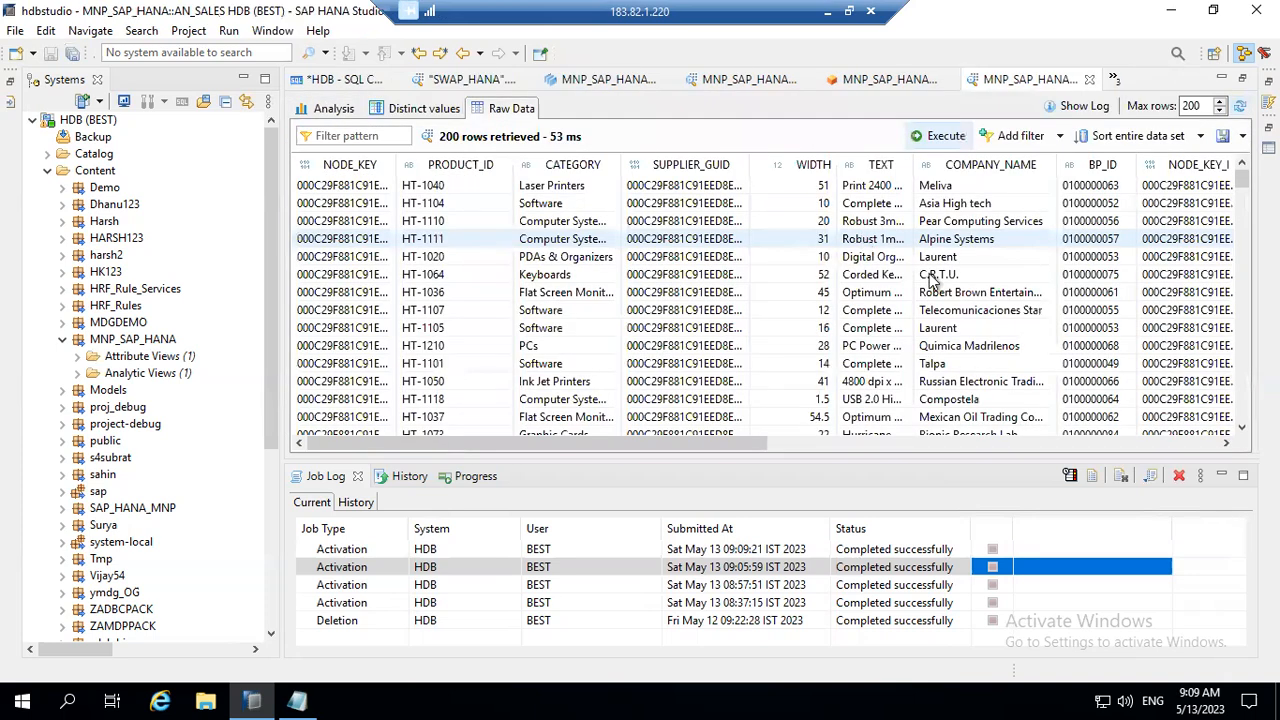
left_click(830, 444)
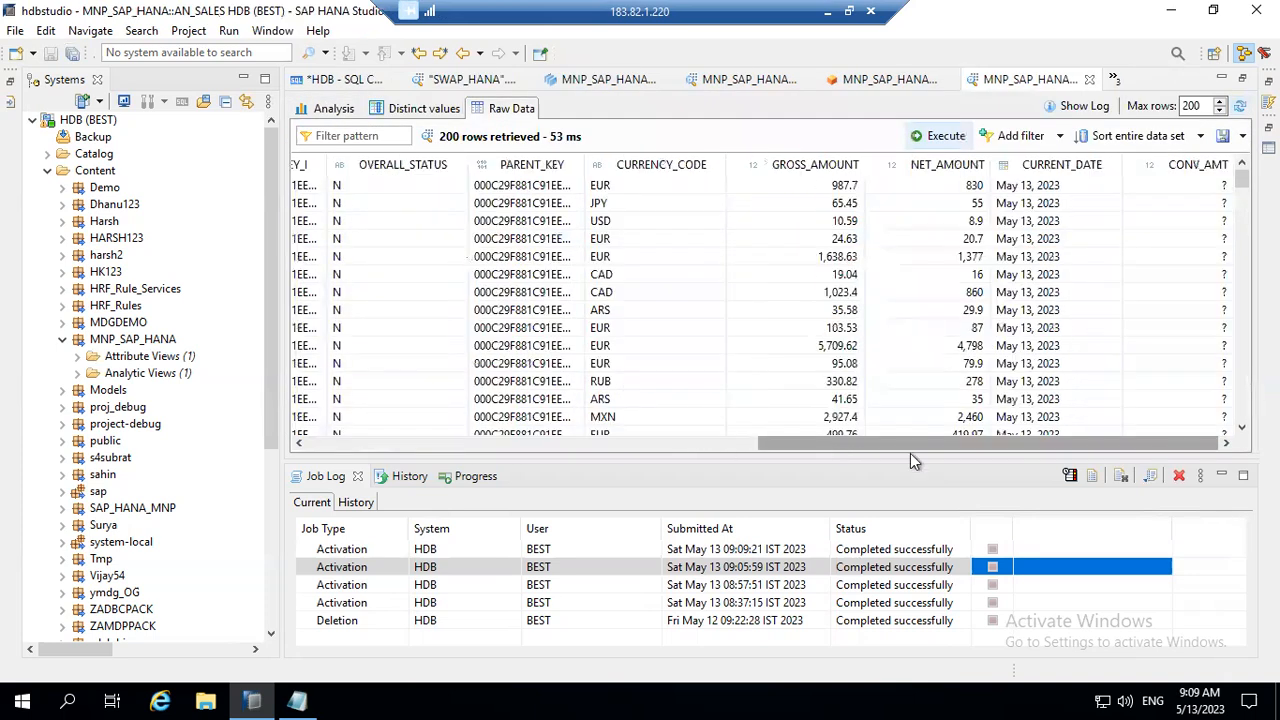
Step: Examine the AN_SALES raw data preview across its columns, from NODE_KEY through to CONV_AMT
left_click_drag(434, 430, 302, 422)
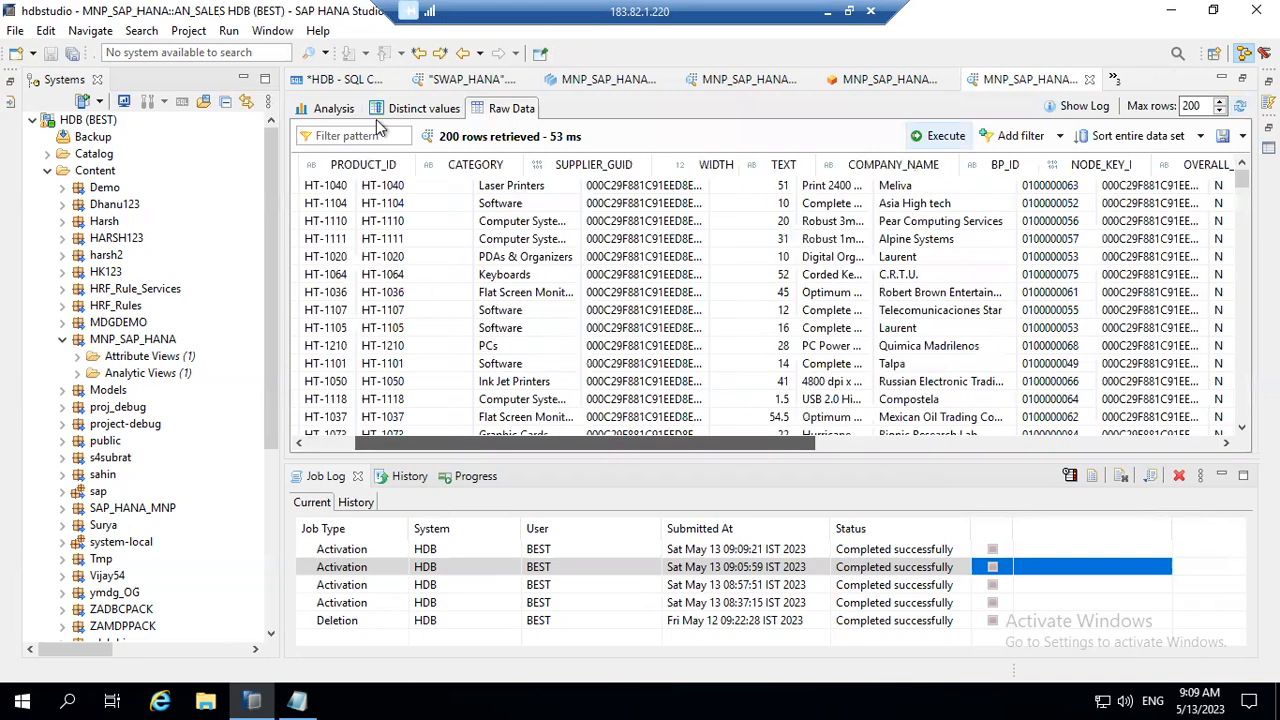
left_click_drag(750, 440, 1245, 432)
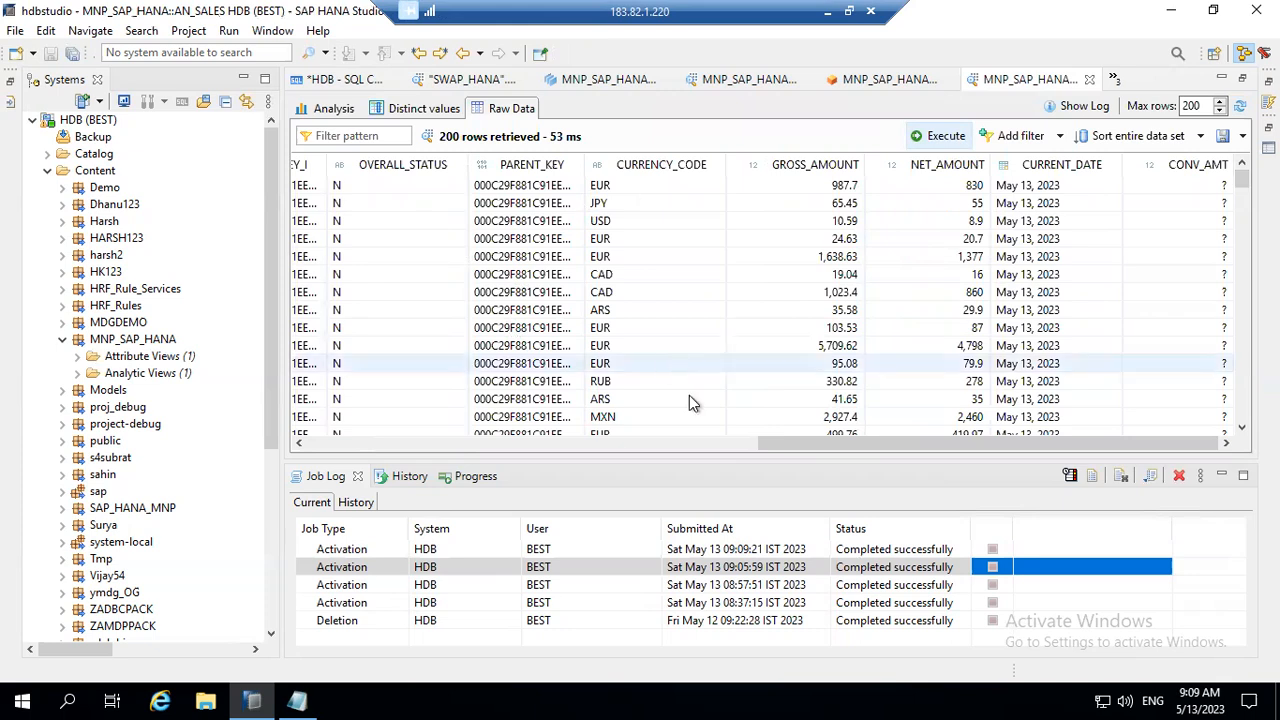
left_click(616, 444)
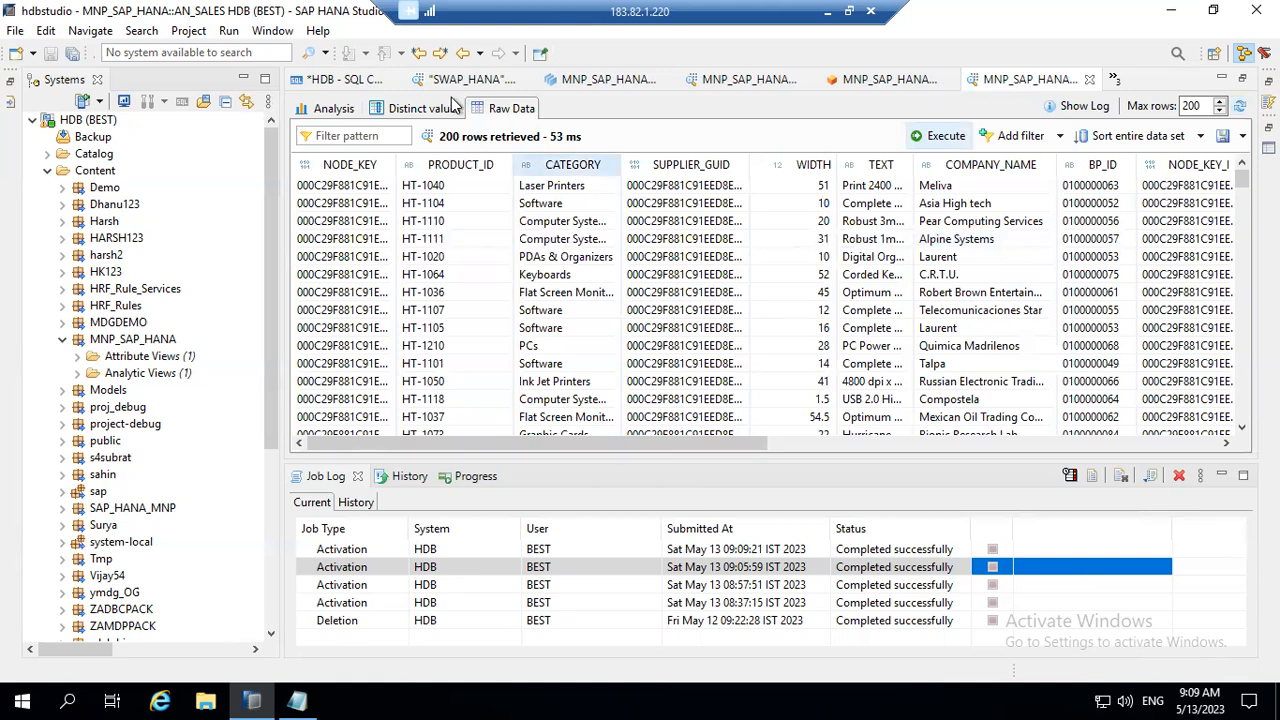
Step: Return to the AN_SALES view editor and review the definitions of the CURR input parameter and the CURRENT_DATE calculated column
left_click(884, 82)
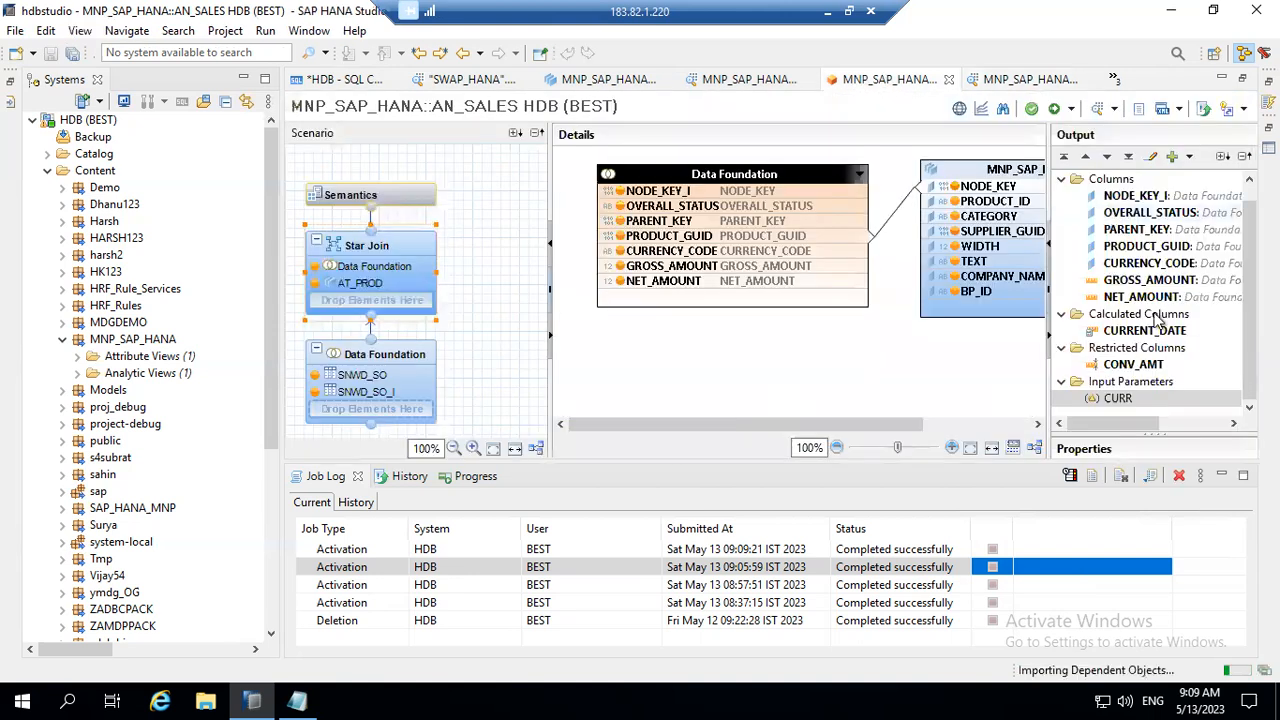
double_click(1118, 398)
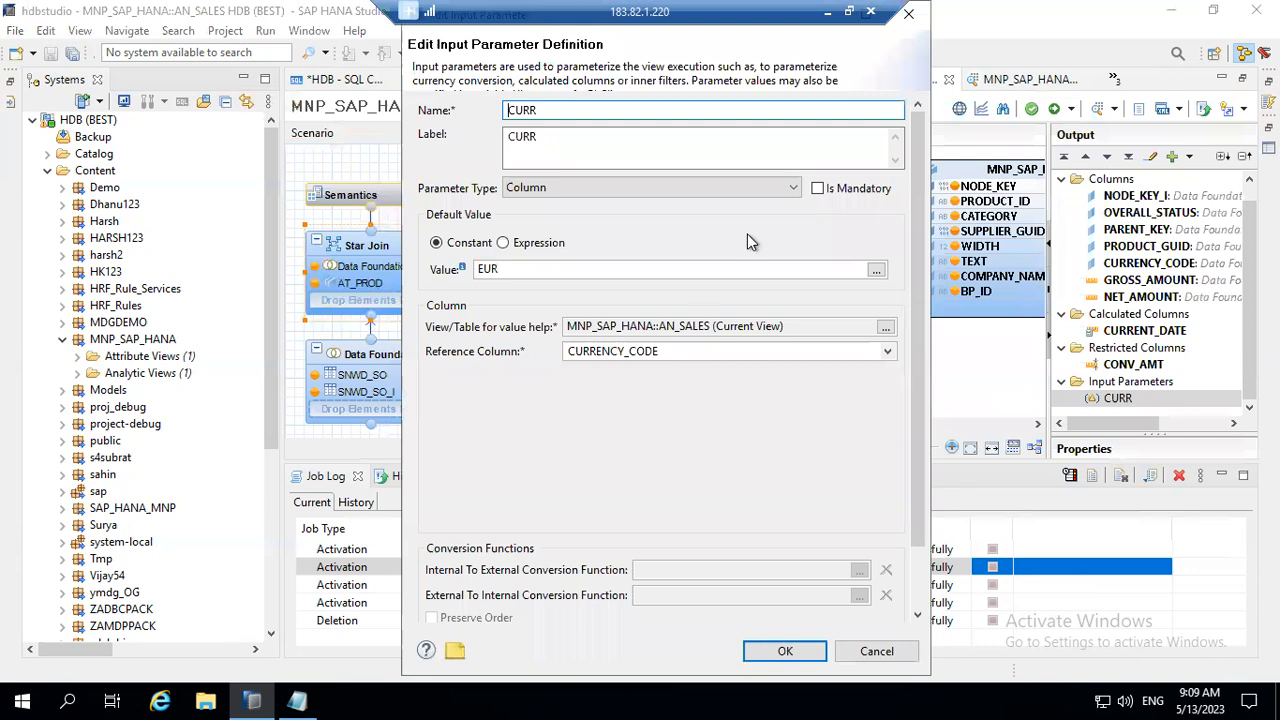
left_click(786, 651)
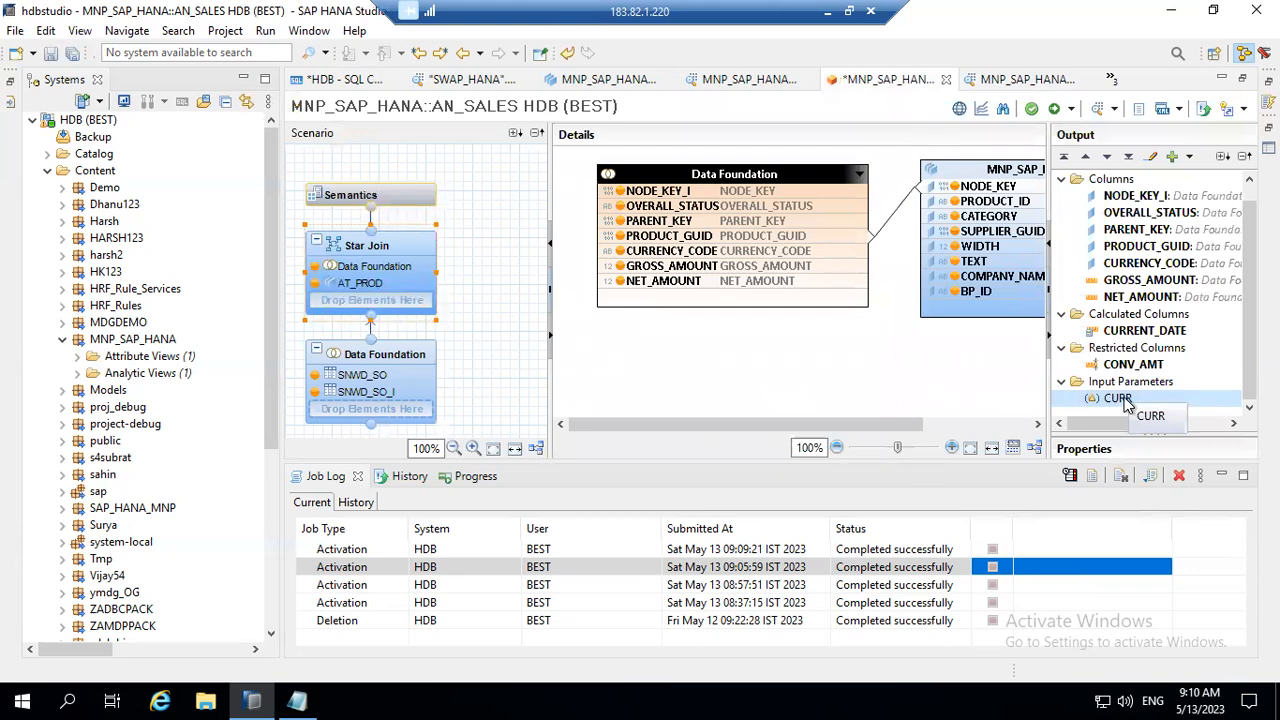
left_click(1125, 334)
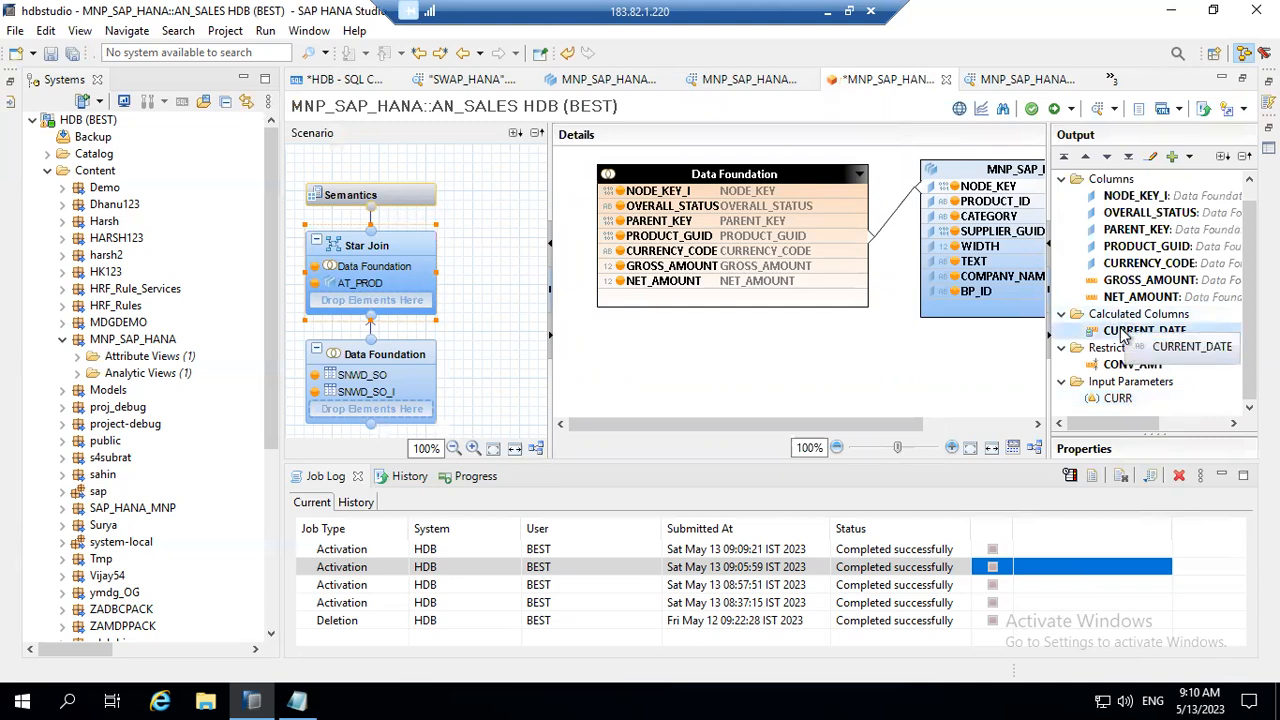
double_click(1125, 332)
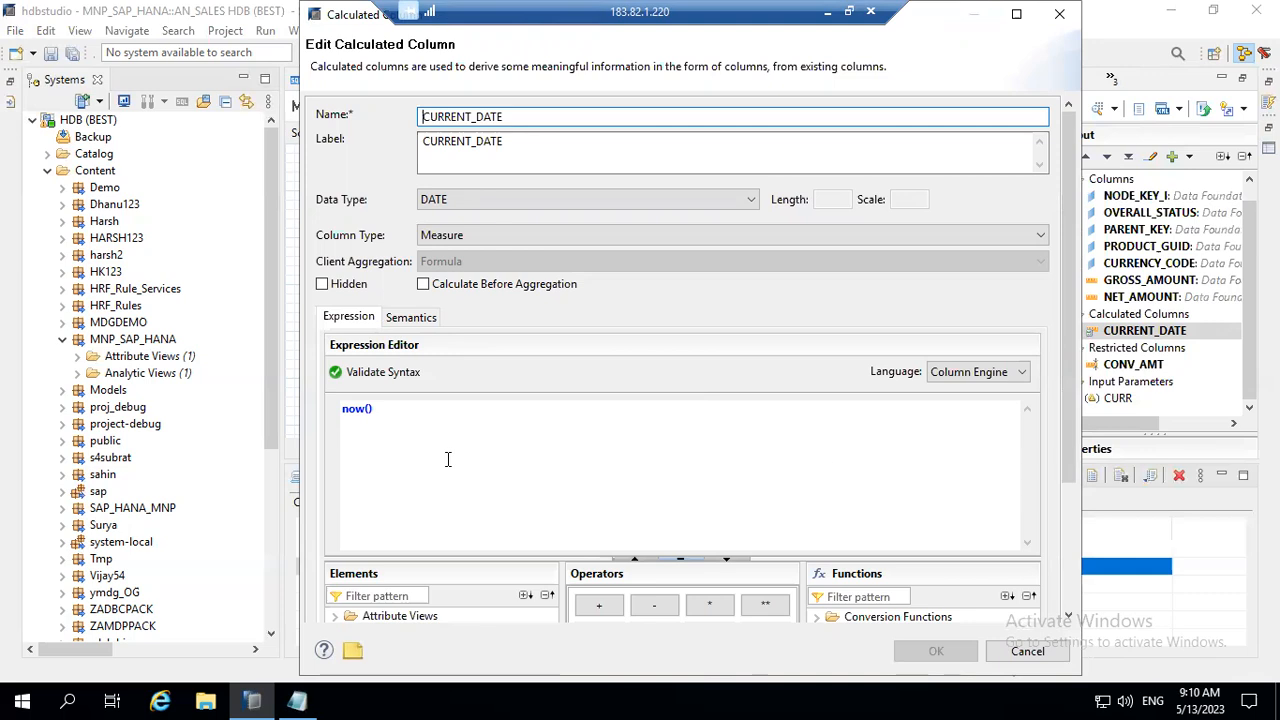
left_click(1115, 398)
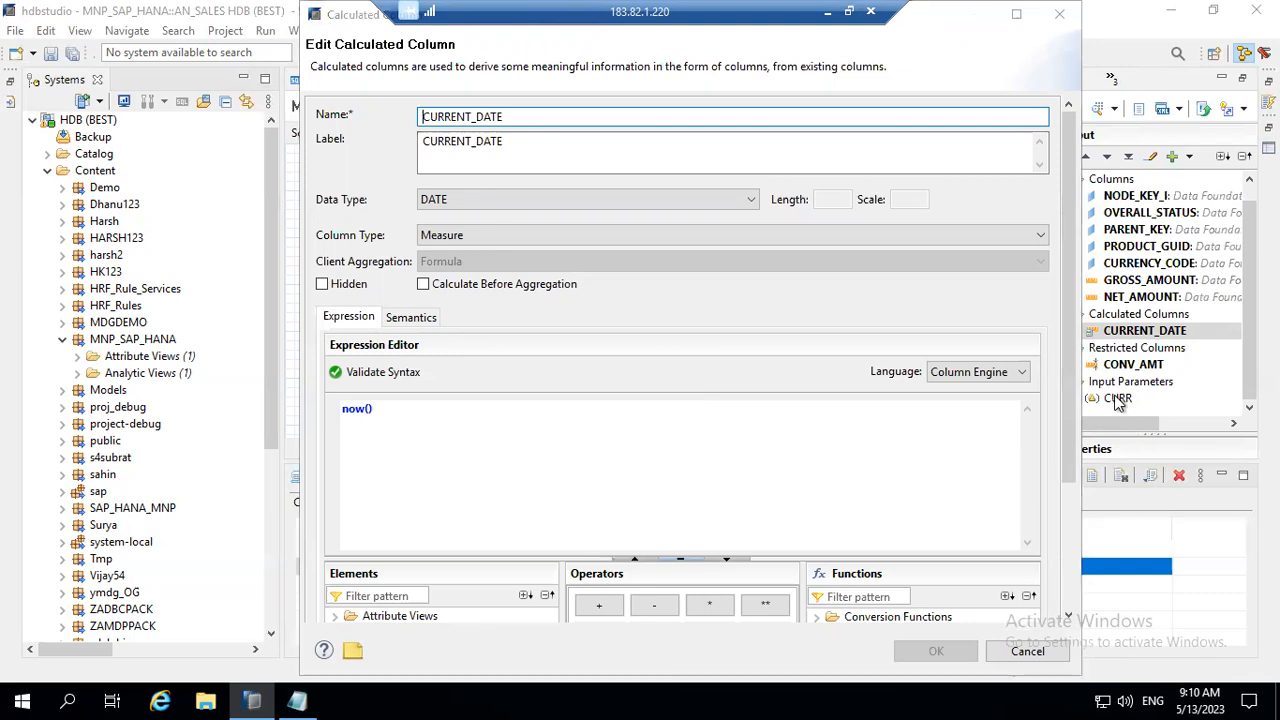
left_click(1047, 651)
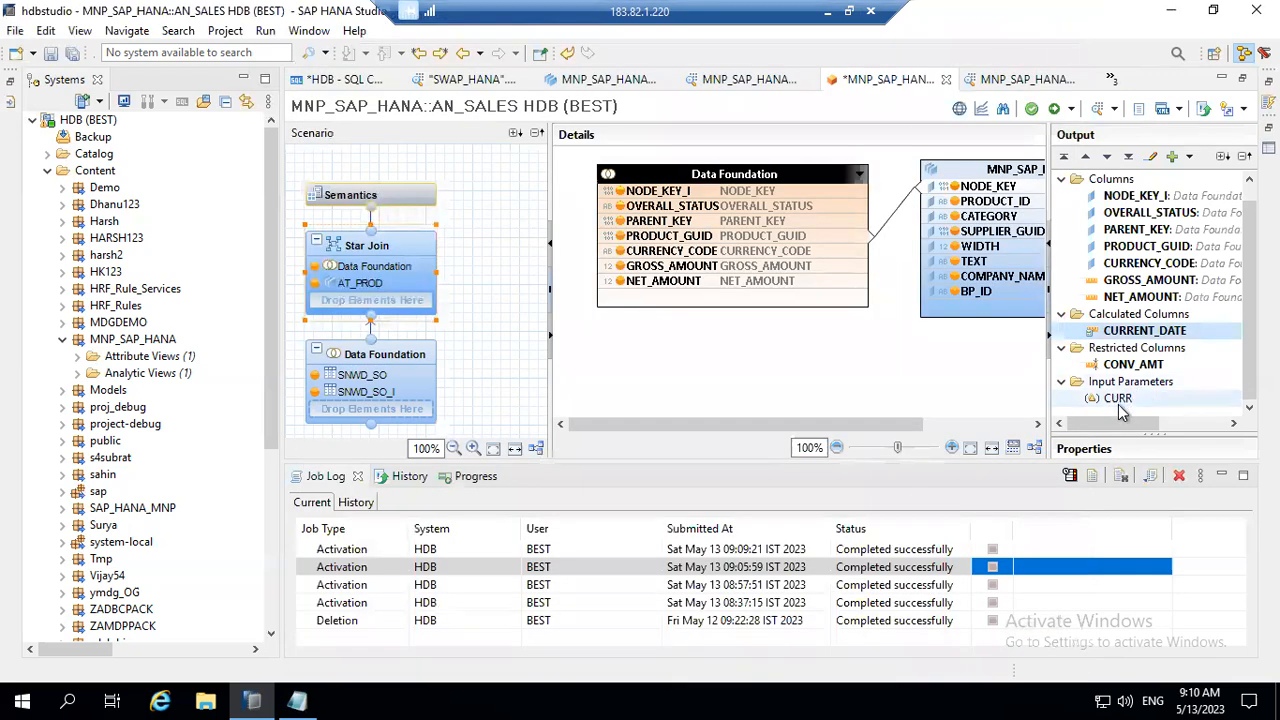
left_click(1118, 398)
double_click(1118, 398)
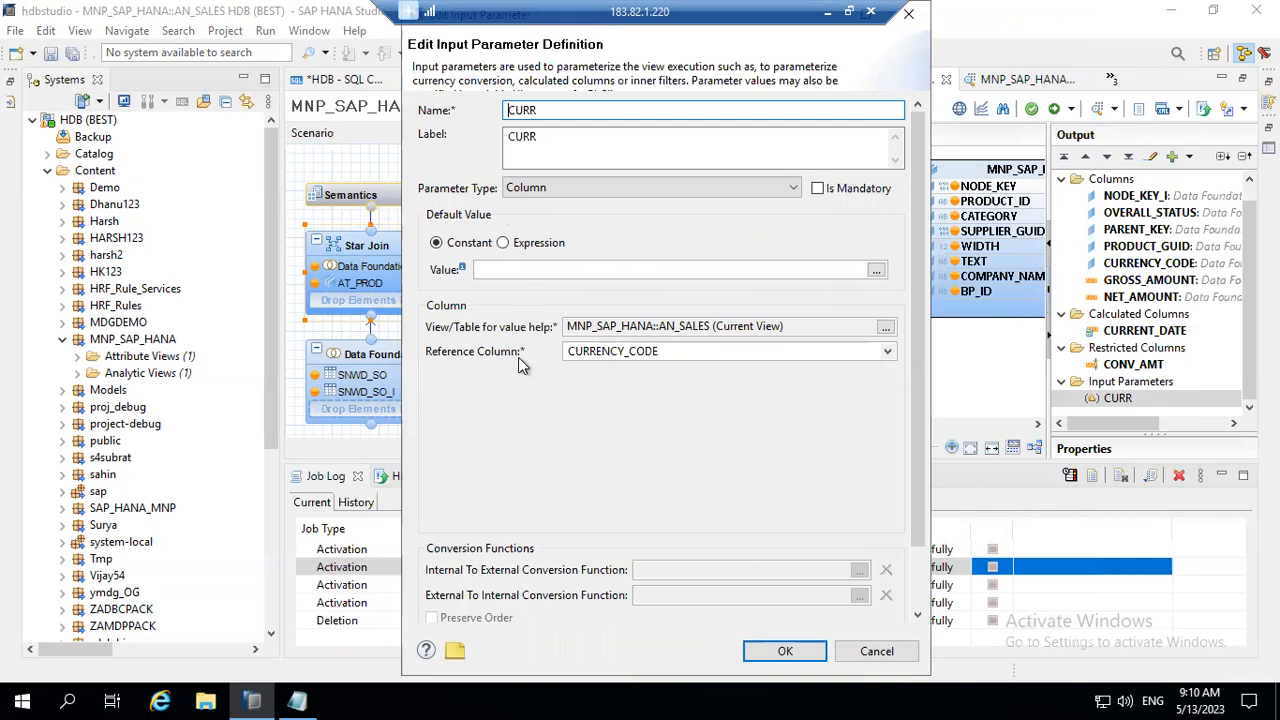
left_click(824, 656)
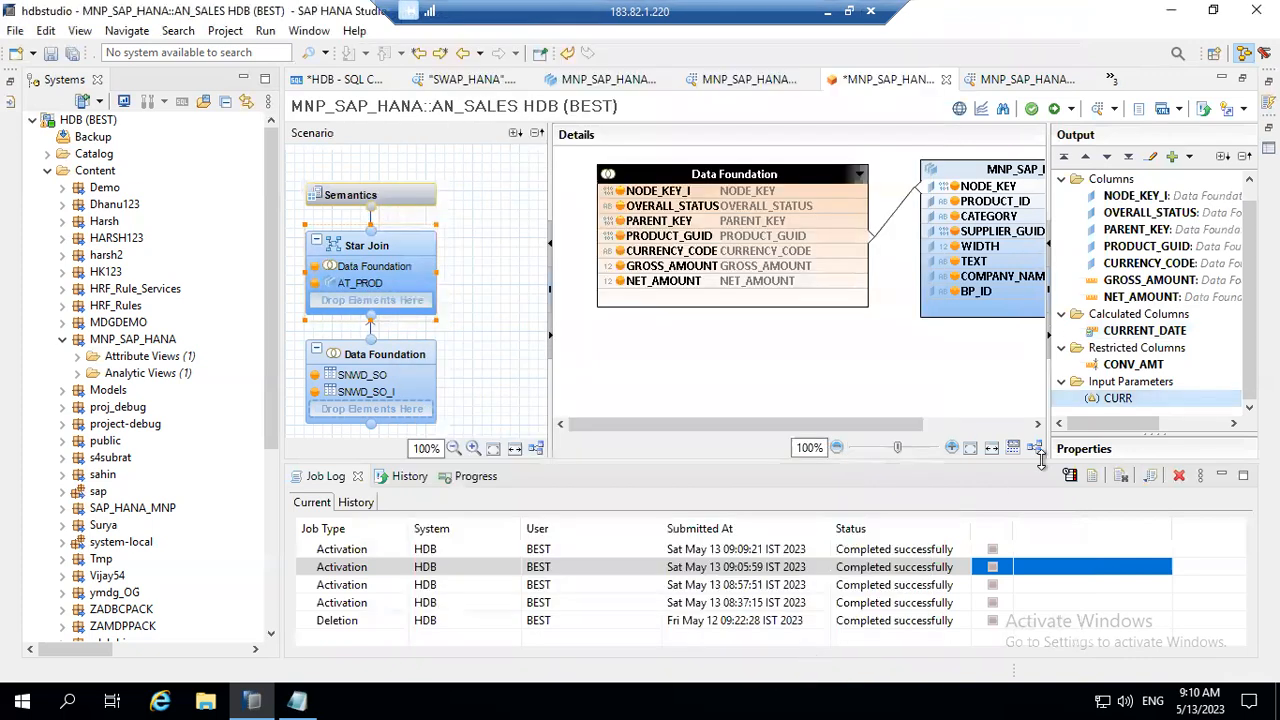
Step: Start adding a new calculated column to the output of the AN_SALES view
left_click(1122, 332)
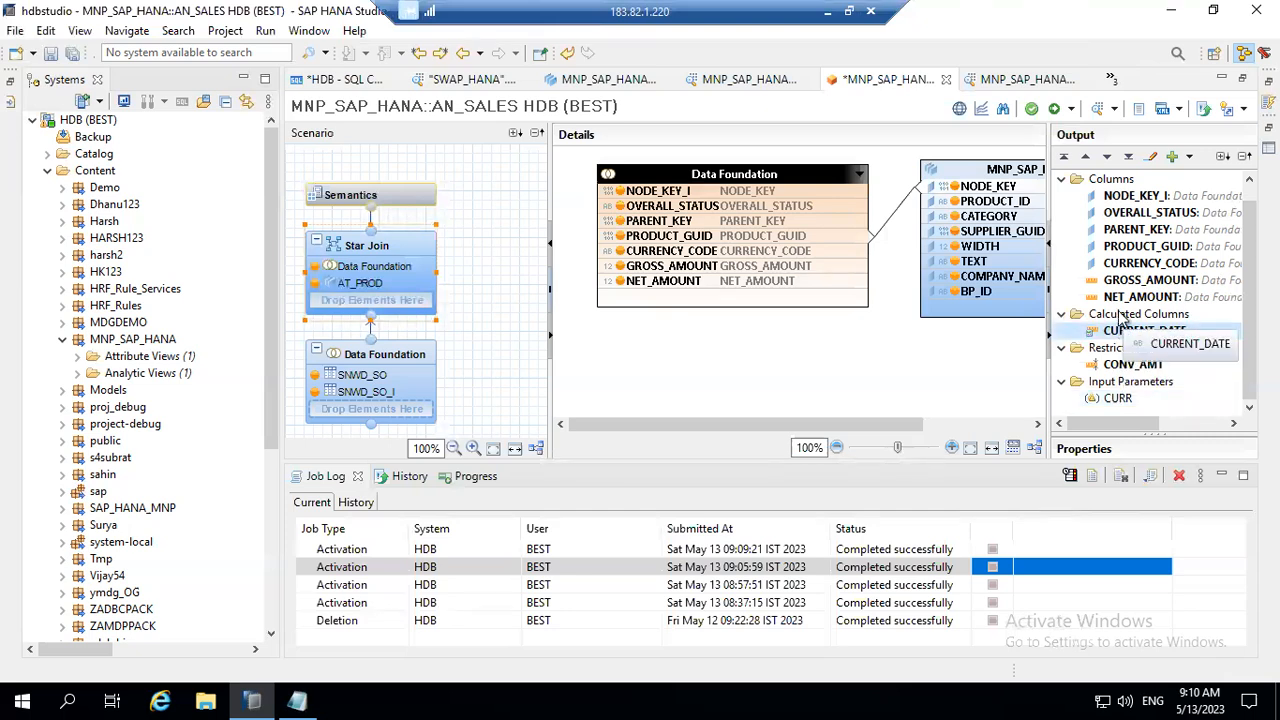
left_click(1122, 315)
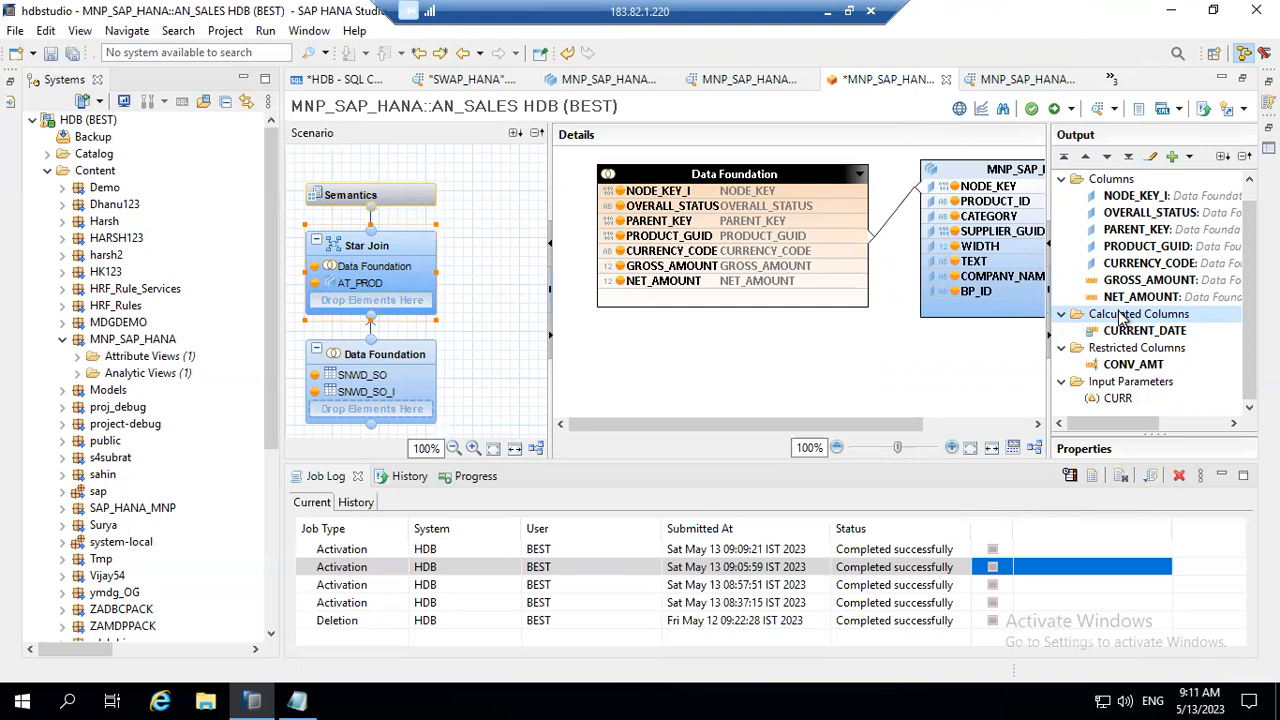
right_click(1124, 316)
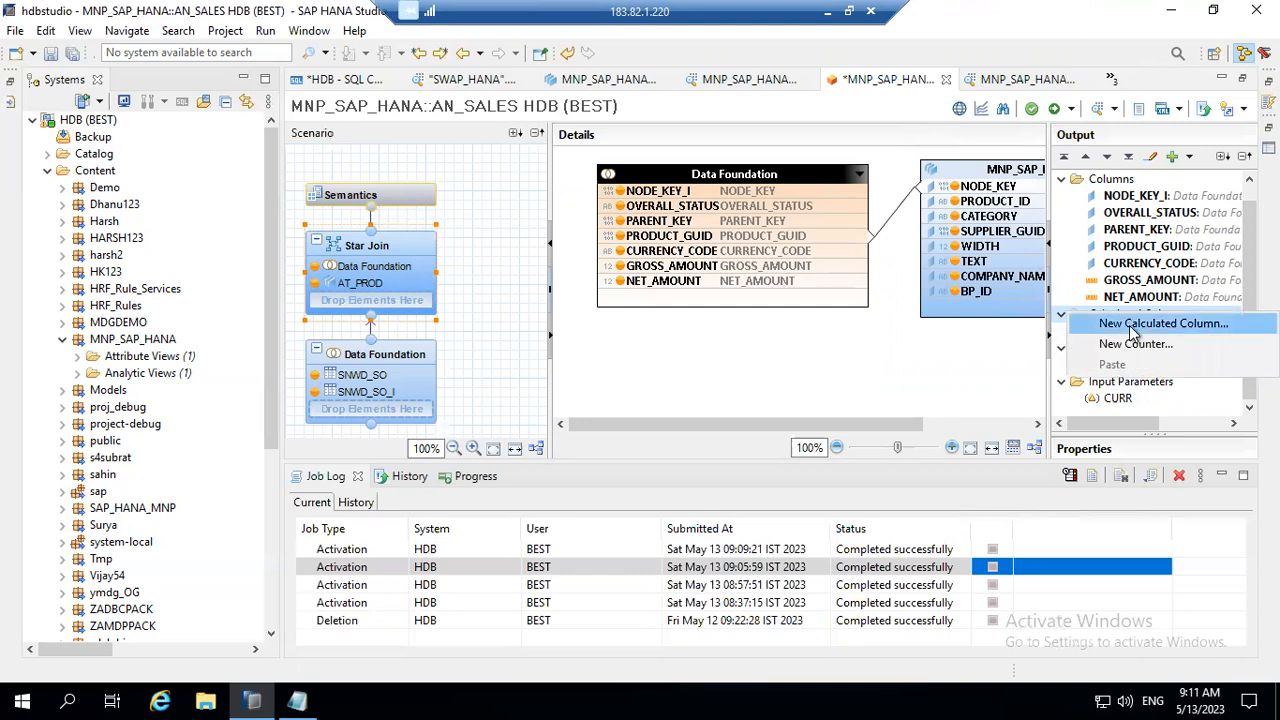